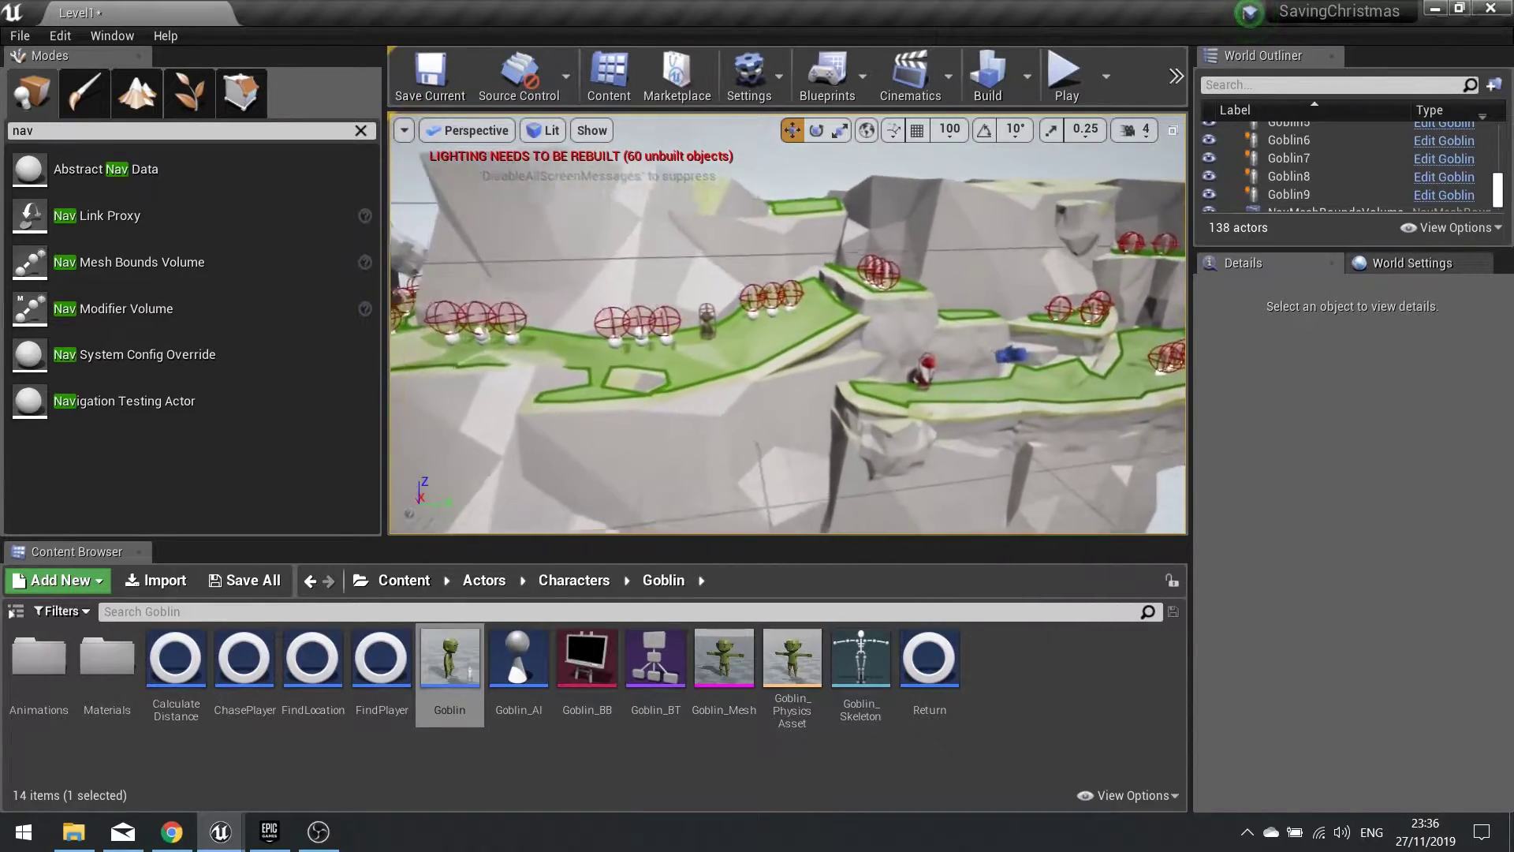
# Open the Trees folder inside Content/Meshes.
pyautogui.moveTo(788, 324); pyautogui.dragTo(1024, 323, button='right')
pyautogui.press('w')
pyautogui.moveTo(787, 323); pyautogui.dragTo(556, 292, button='right')
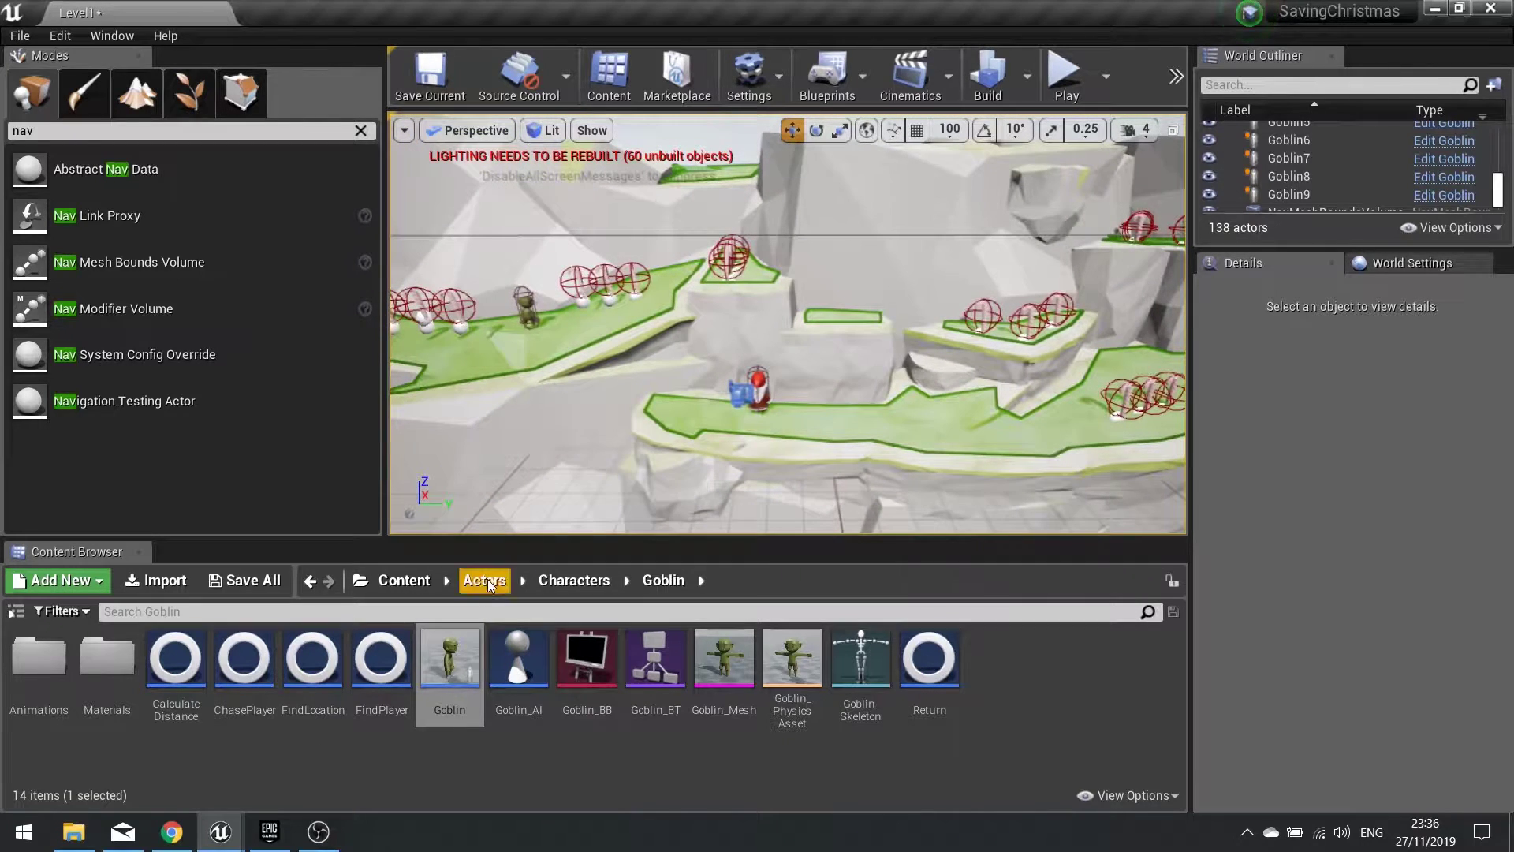
pyautogui.click(401, 579)
pyautogui.doubleClick(240, 661)
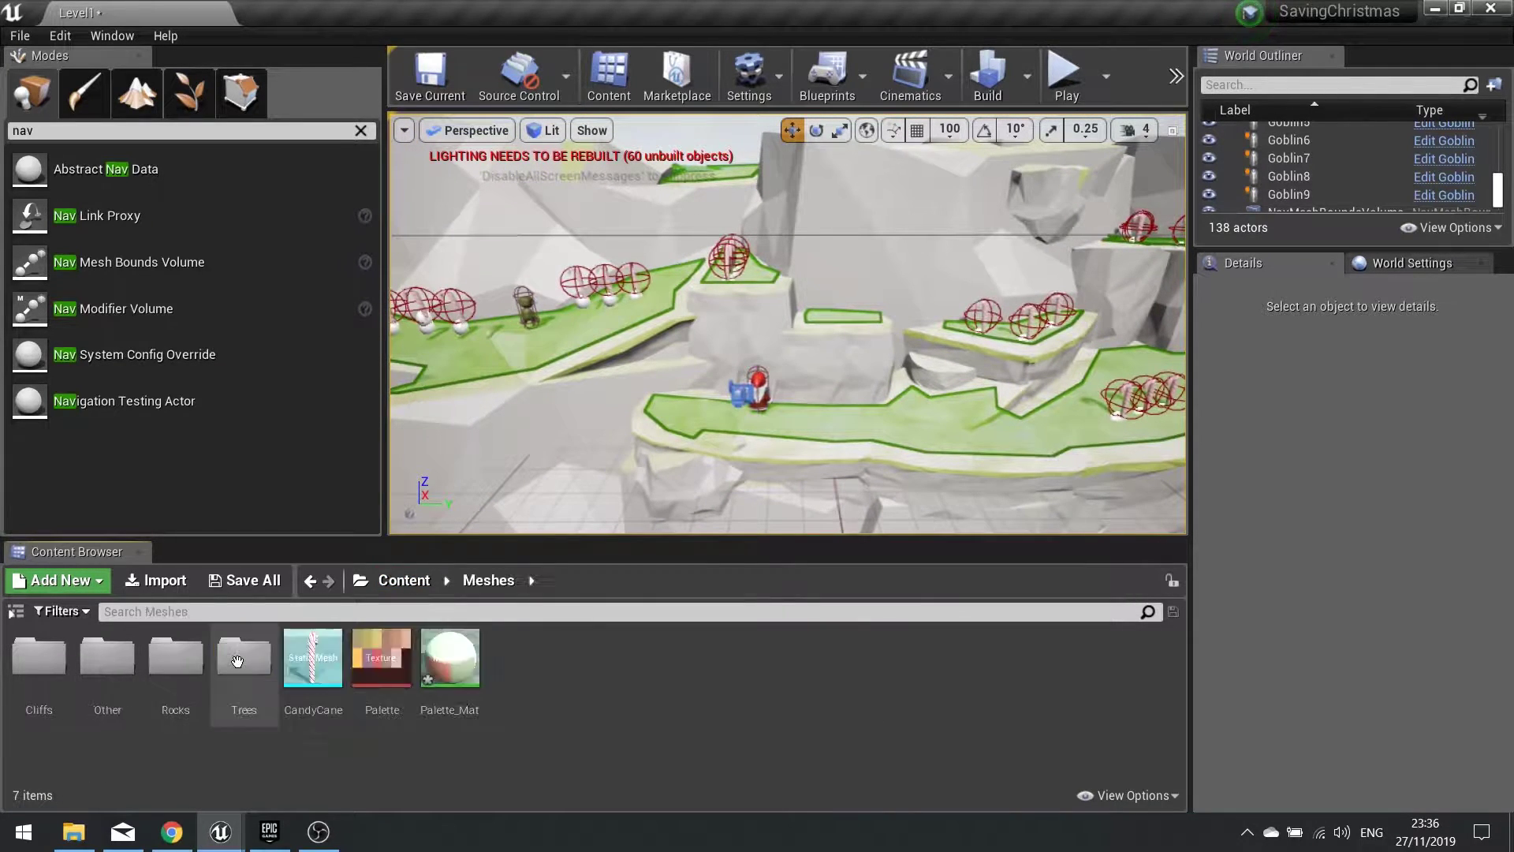
pyautogui.doubleClick(244, 659)
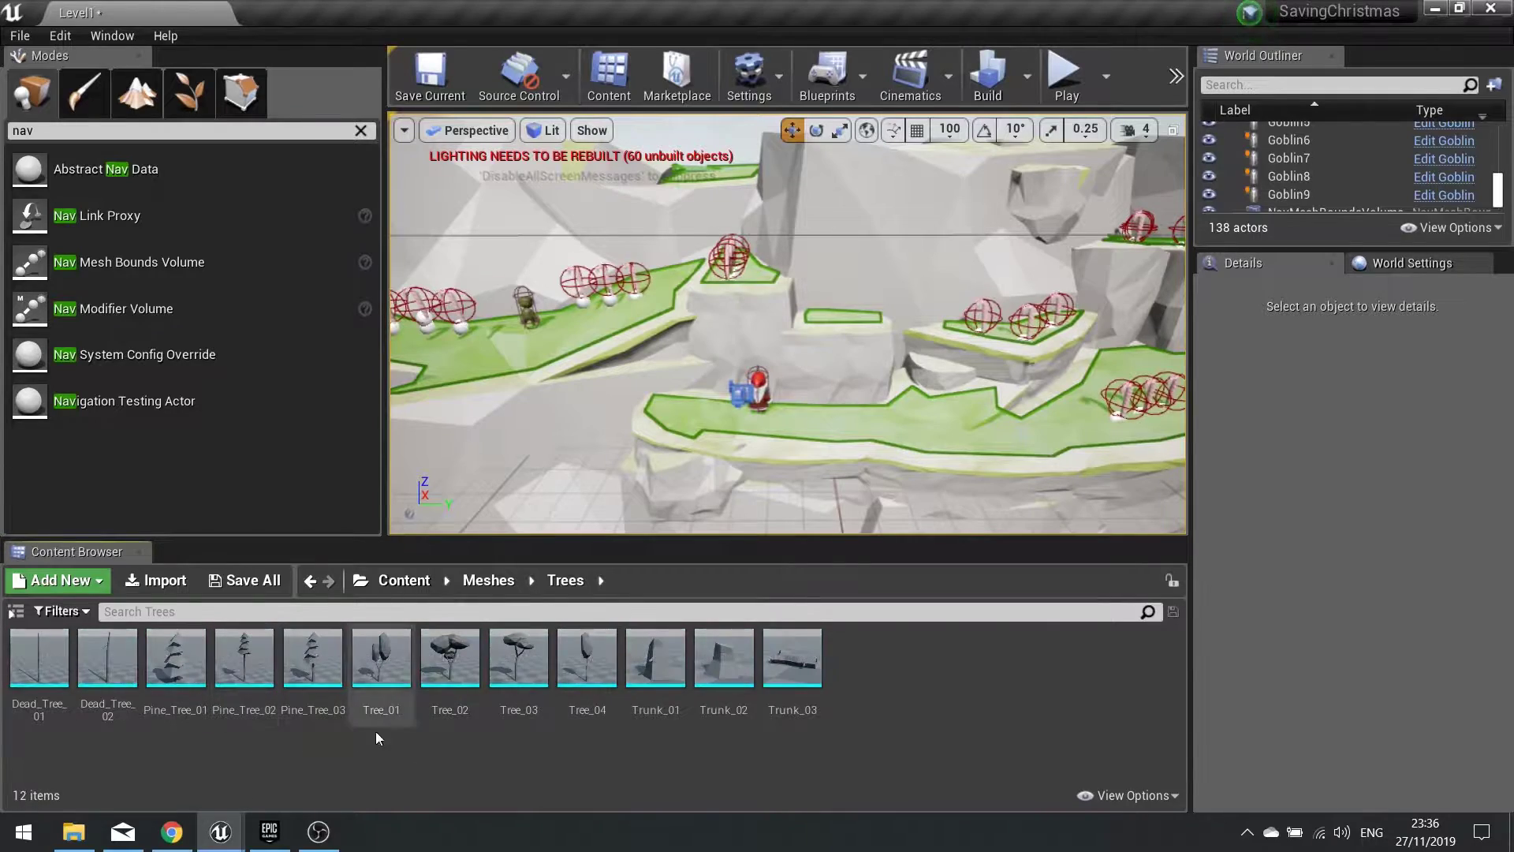
# Place a Pine_Tree_01 mesh in the middle of the goblin plateau and scale it up to roughly twice its height.
pyautogui.moveTo(642, 501); pyautogui.dragTo(643, 501, button='right')
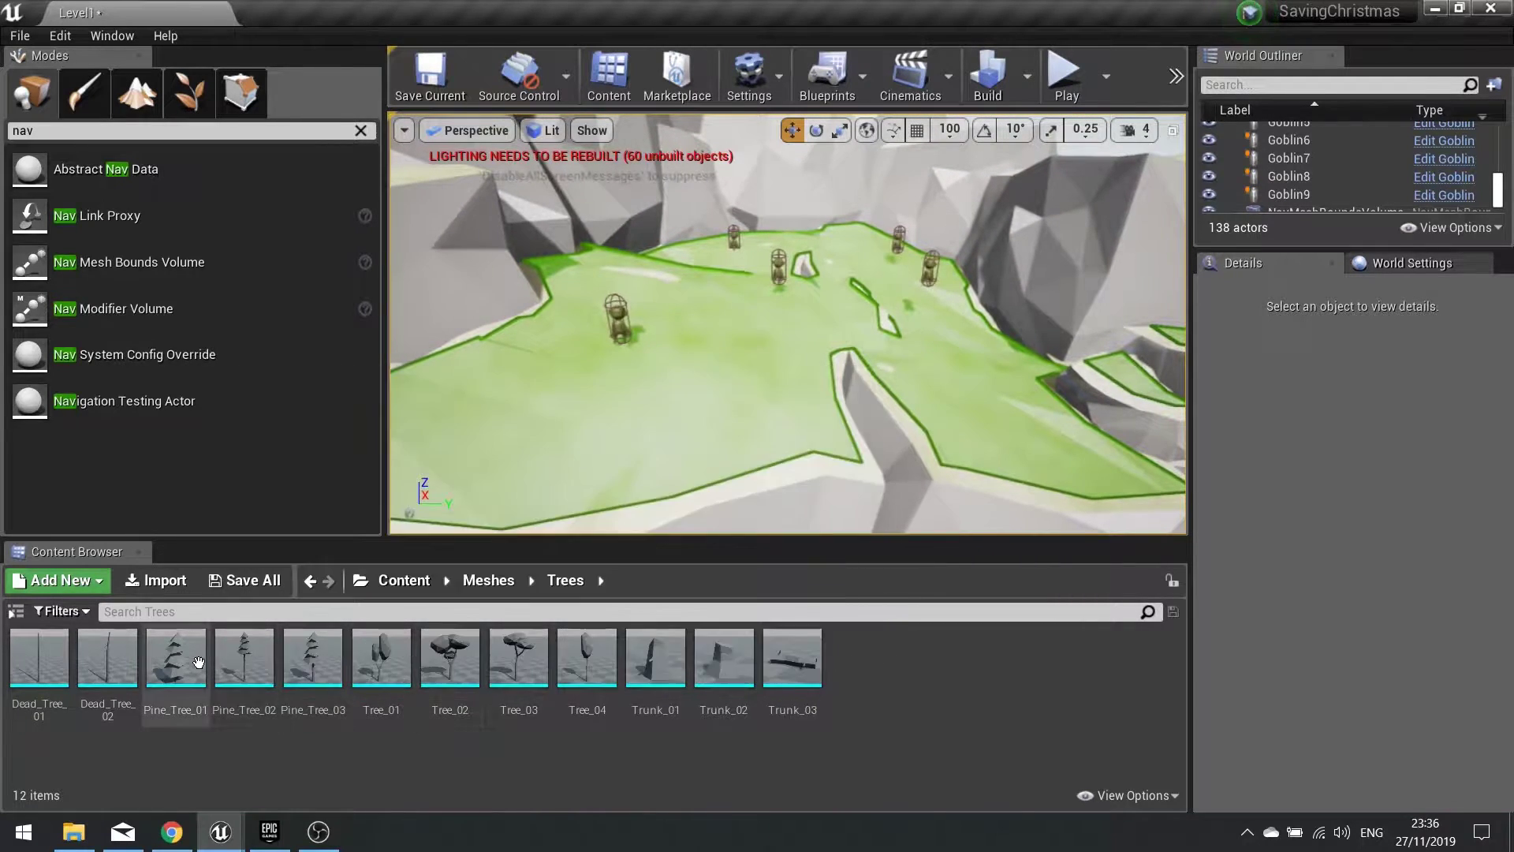
pyautogui.moveTo(198, 662); pyautogui.dragTo(717, 373)
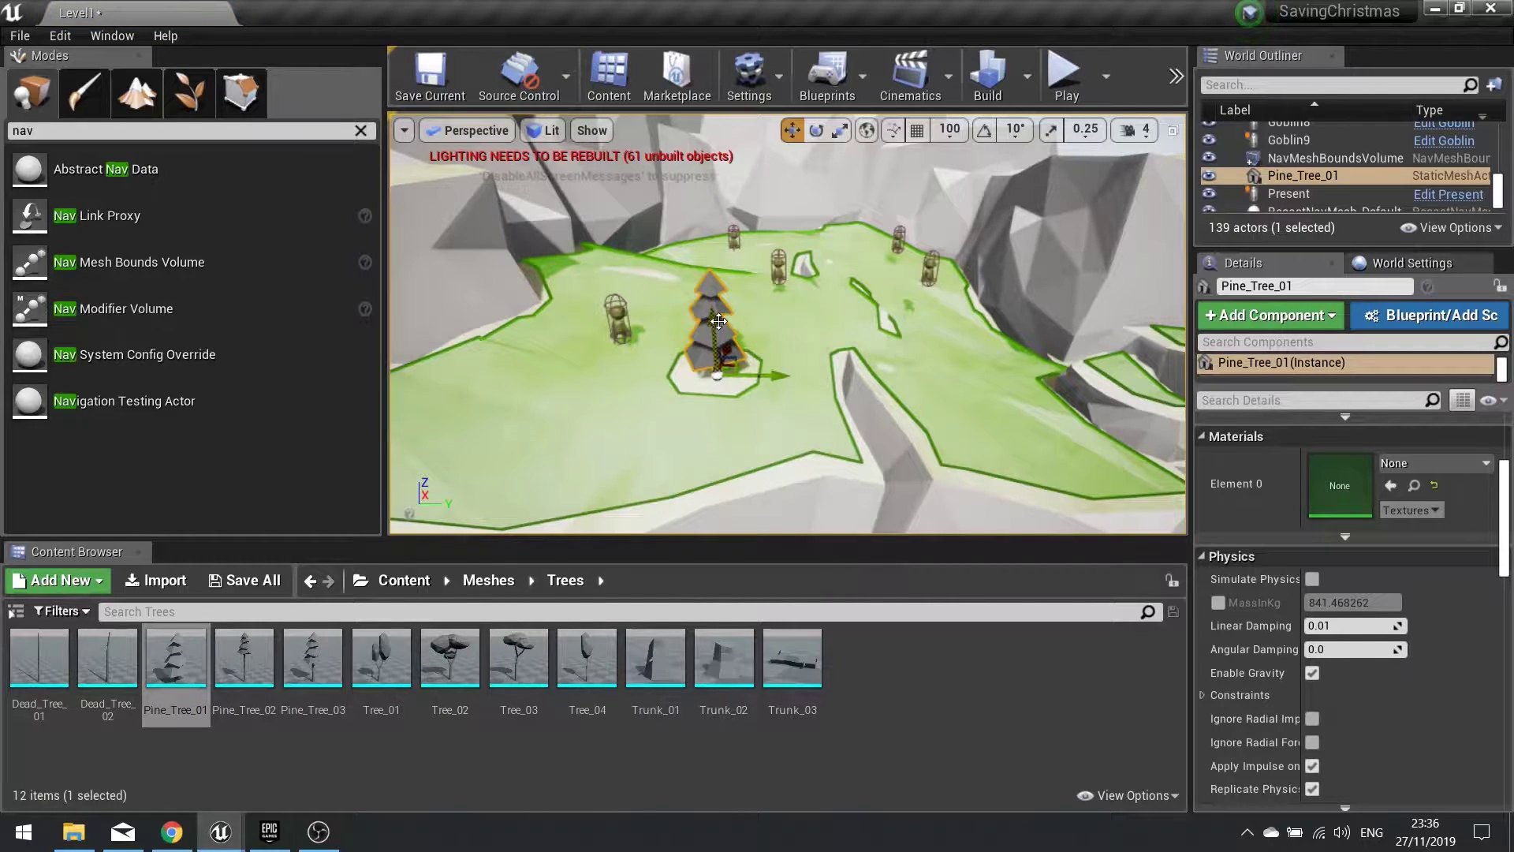
pyautogui.moveTo(717, 375); pyautogui.dragTo(761, 353)
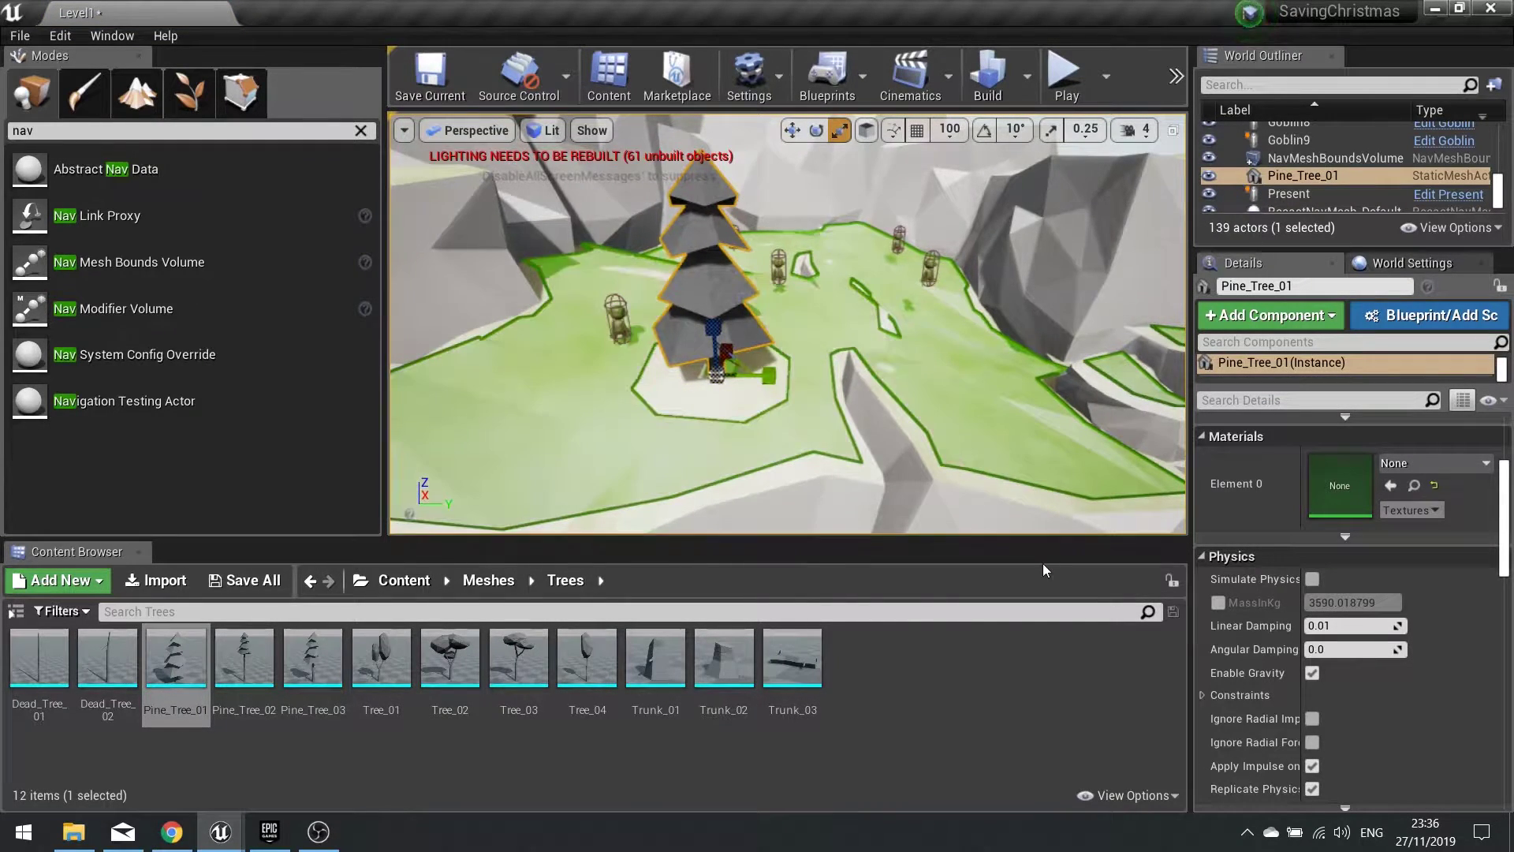
# Assign Palette_Mat to the Pine_Tree_01 mesh's material slot, save the asset and return to the level.
pyautogui.click(1435, 462)
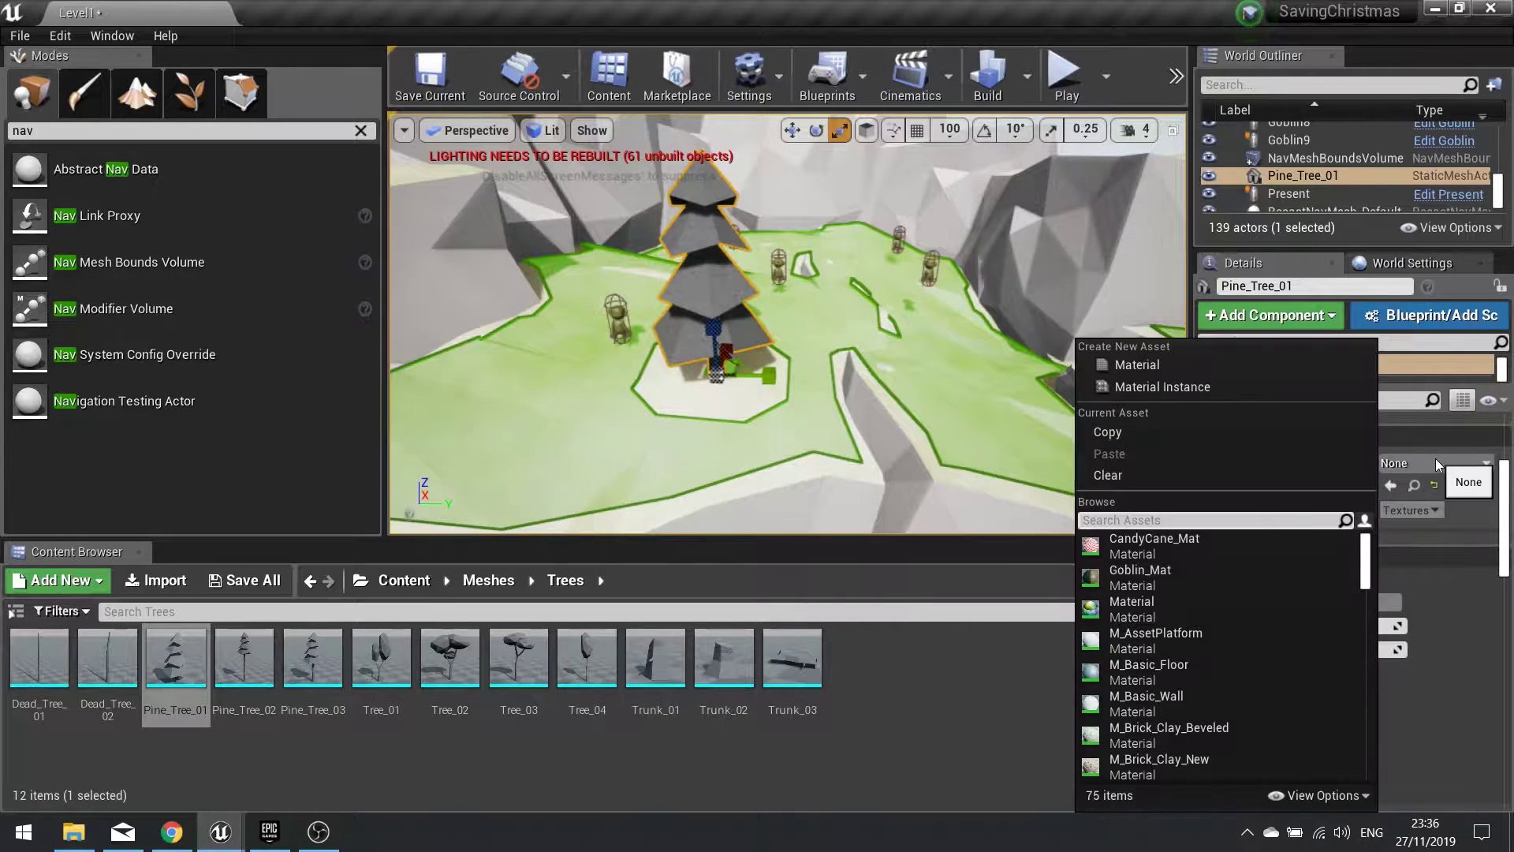
pyautogui.doubleClick(175, 663)
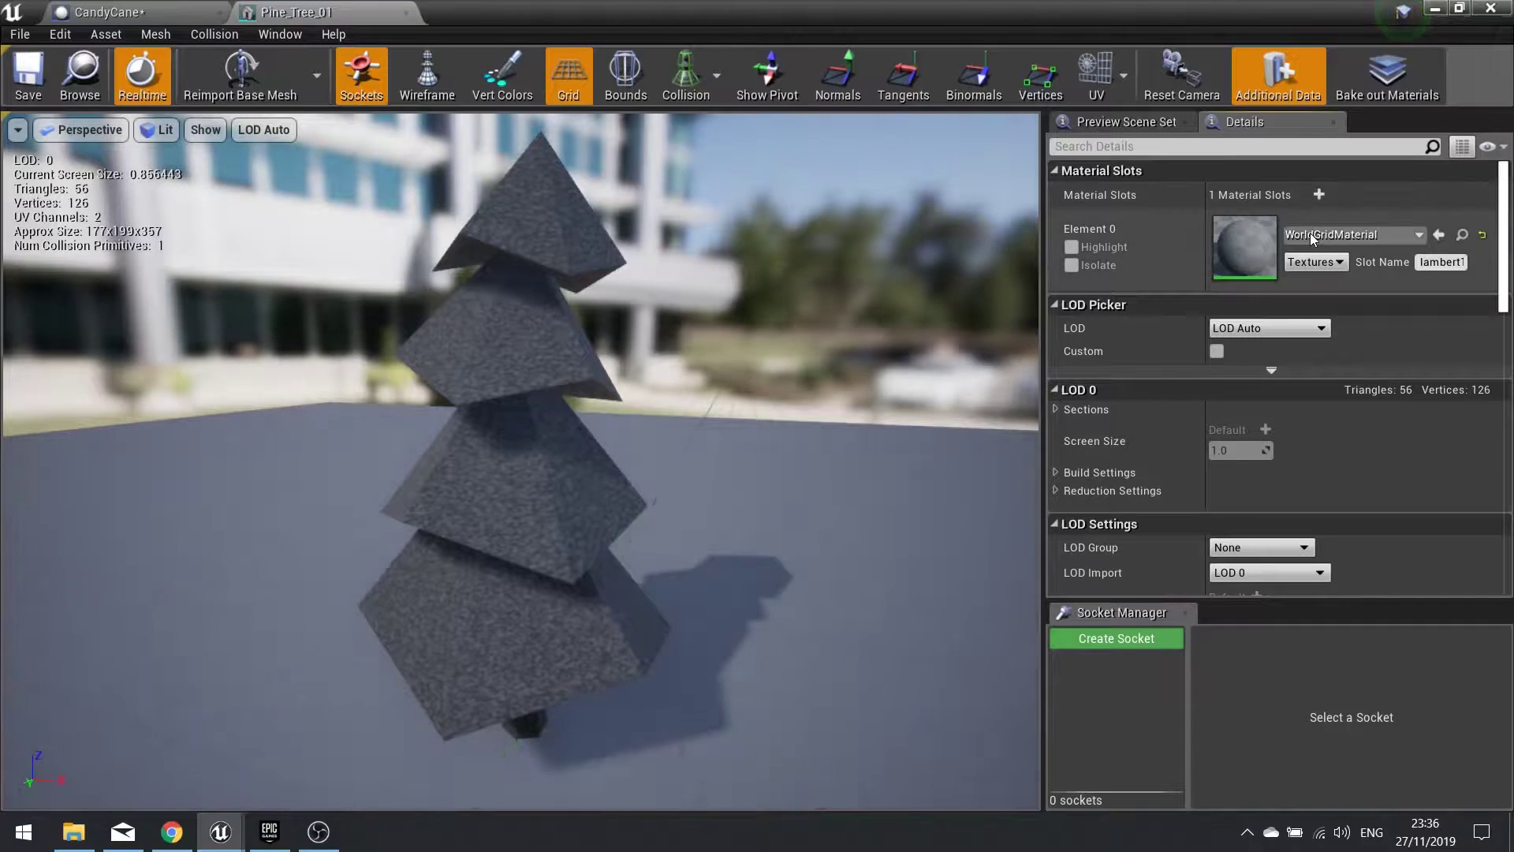
pyautogui.click(1308, 234)
pyautogui.write('pal')
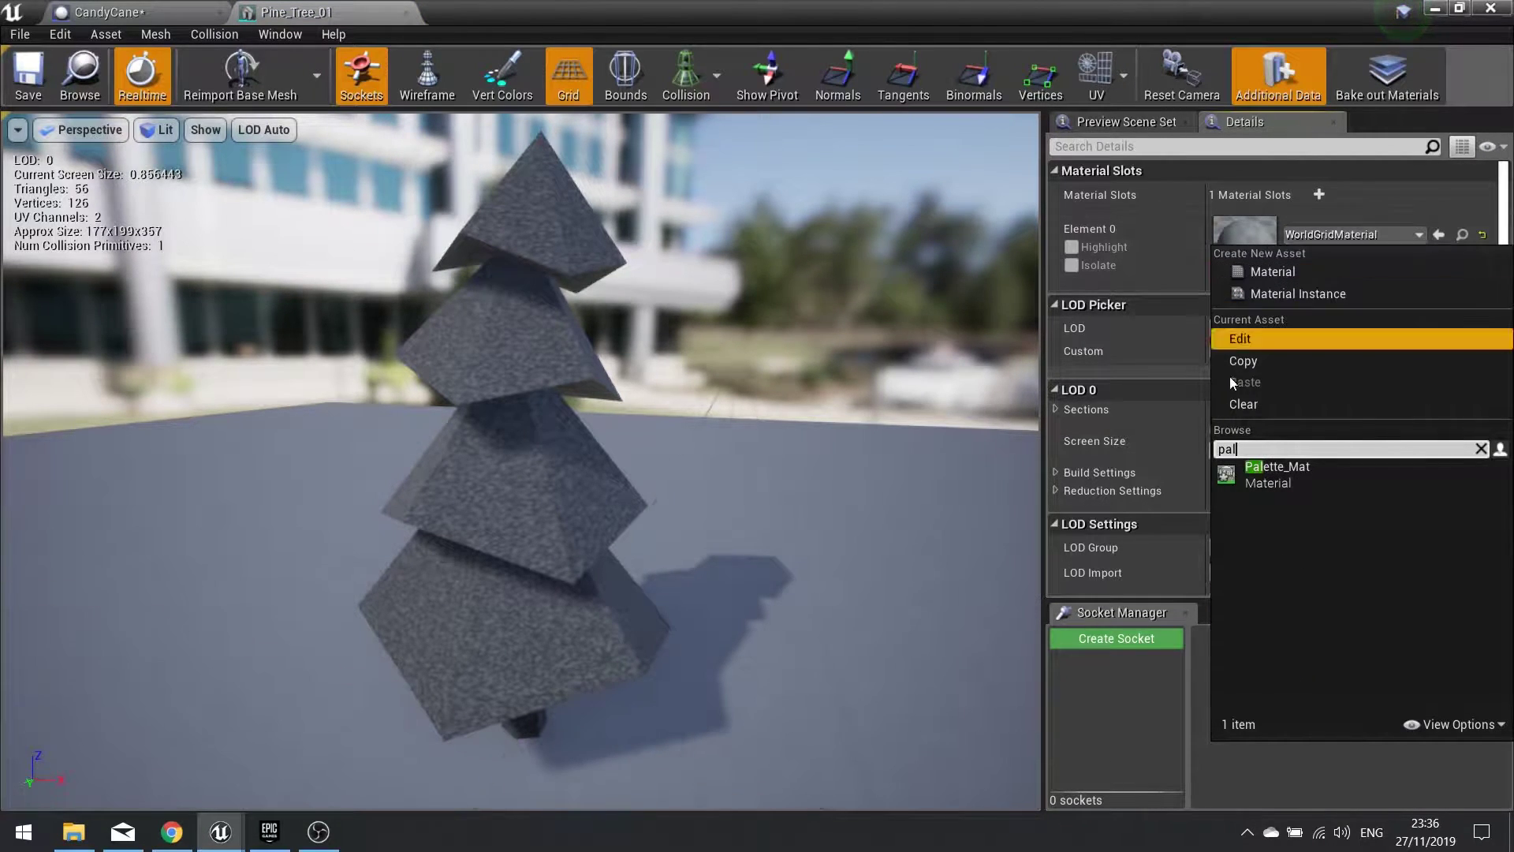
pyautogui.click(1262, 473)
pyautogui.click(33, 93)
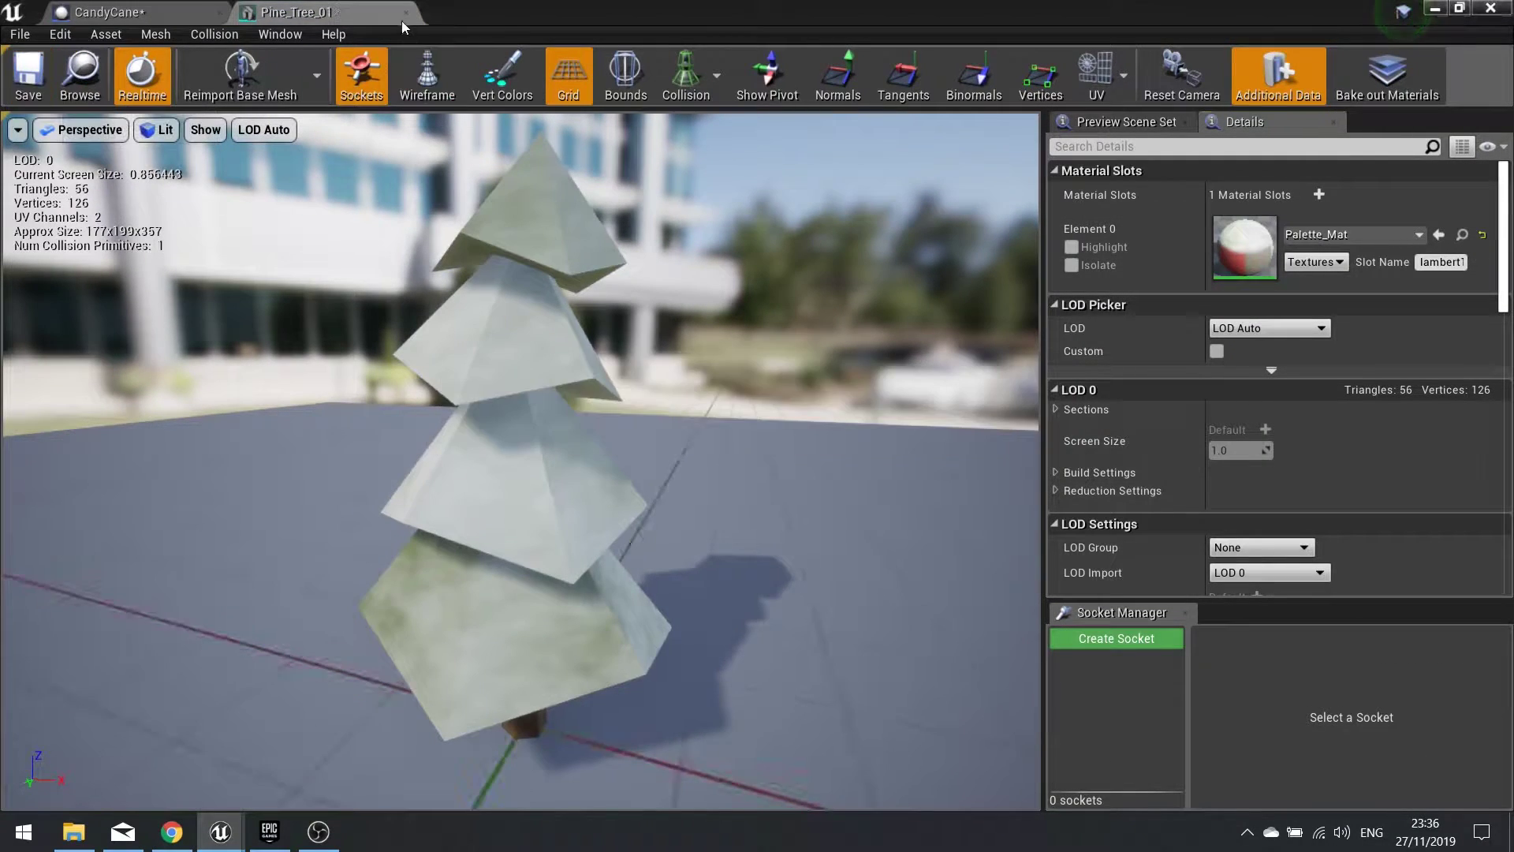
pyautogui.click(405, 12)
pyautogui.click(1490, 14)
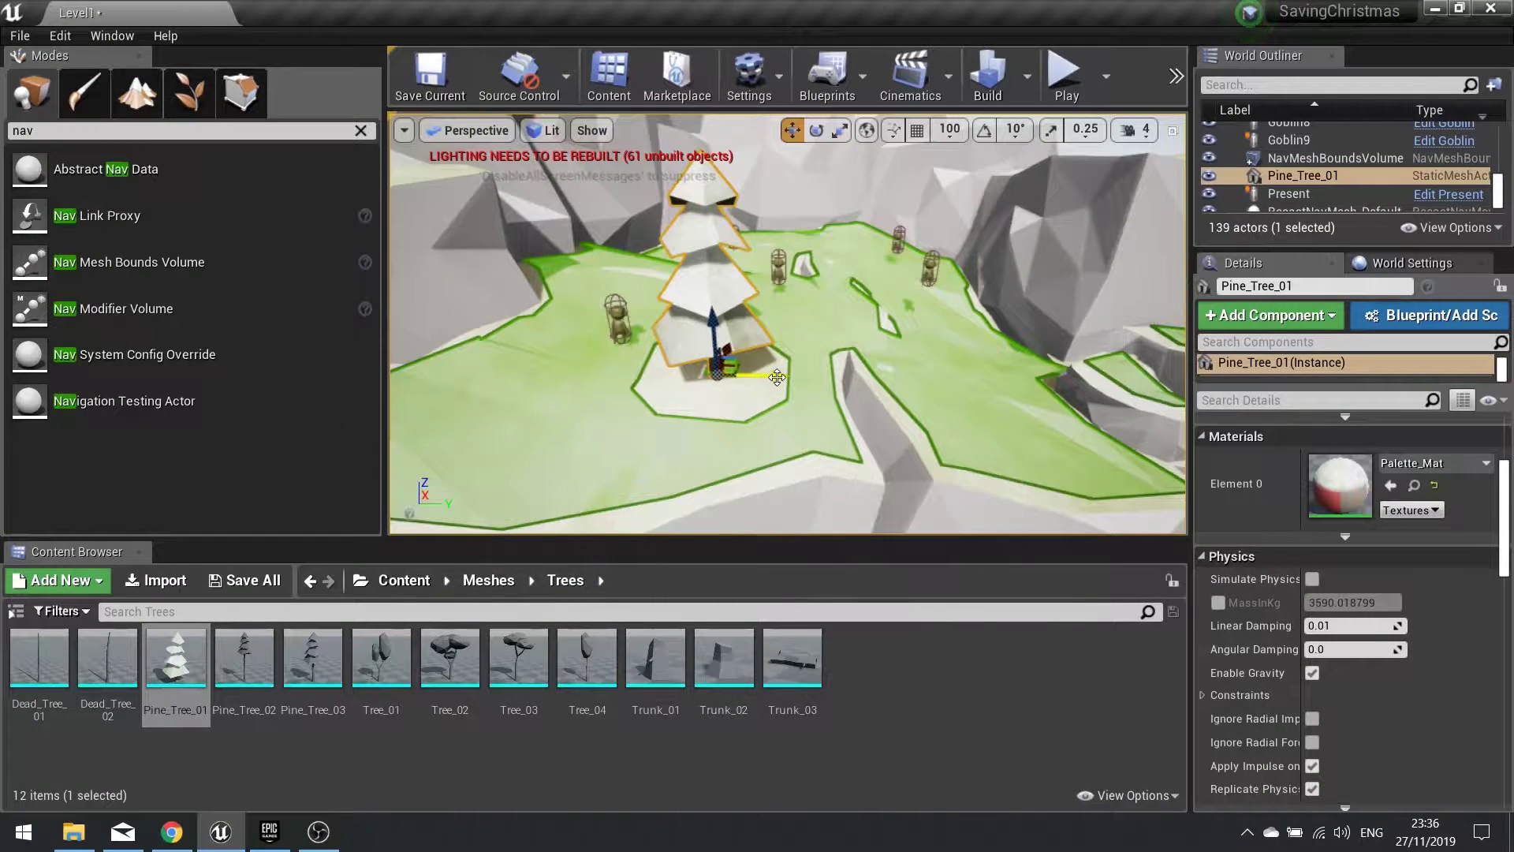
# Duplicate the pine tree on the goblin plateau, scale the copy down and rotate it.
pyautogui.keyDown('alt'); pyautogui.keyDown('shift'); pyautogui.moveTo(774, 375); pyautogui.dragTo(832, 382); pyautogui.keyUp('shift'); pyautogui.keyUp('alt')
pyautogui.press('r')
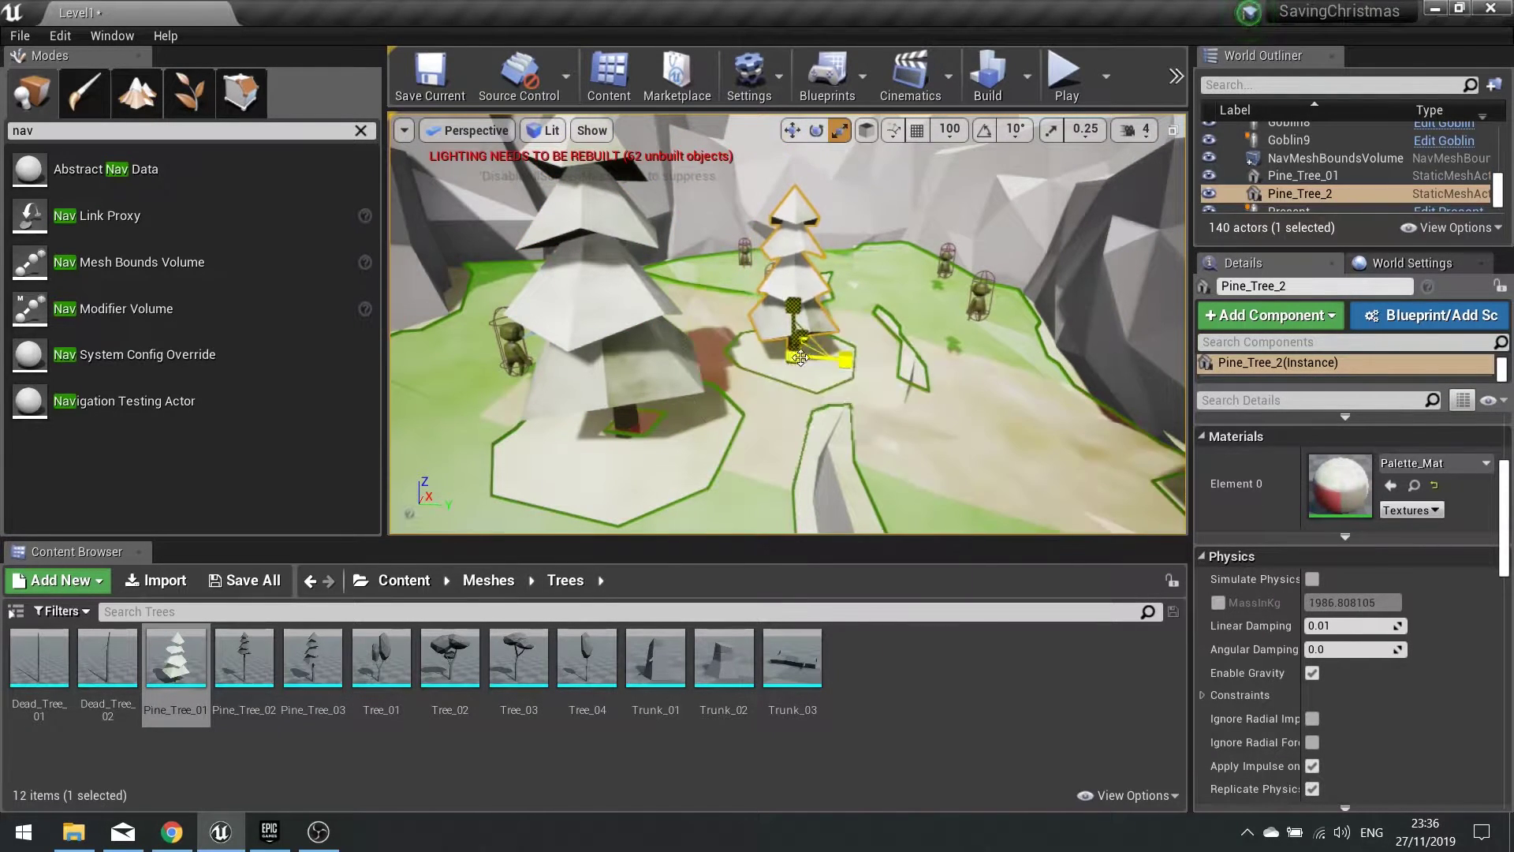
pyautogui.press('e')
pyautogui.moveTo(807, 326); pyautogui.dragTo(901, 380)
# Move the smaller pine tree farther back on the plateau, between the goblins.
pyautogui.press('w')
pyautogui.moveTo(892, 419); pyautogui.dragTo(886, 401, button='right')
pyautogui.moveTo(881, 350); pyautogui.dragTo(1023, 331)
pyautogui.moveTo(1023, 330); pyautogui.dragTo(938, 347, button='right')
pyautogui.press('w')
pyautogui.press('d')
pyautogui.moveTo(836, 456); pyautogui.dragTo(689, 356, button='right')
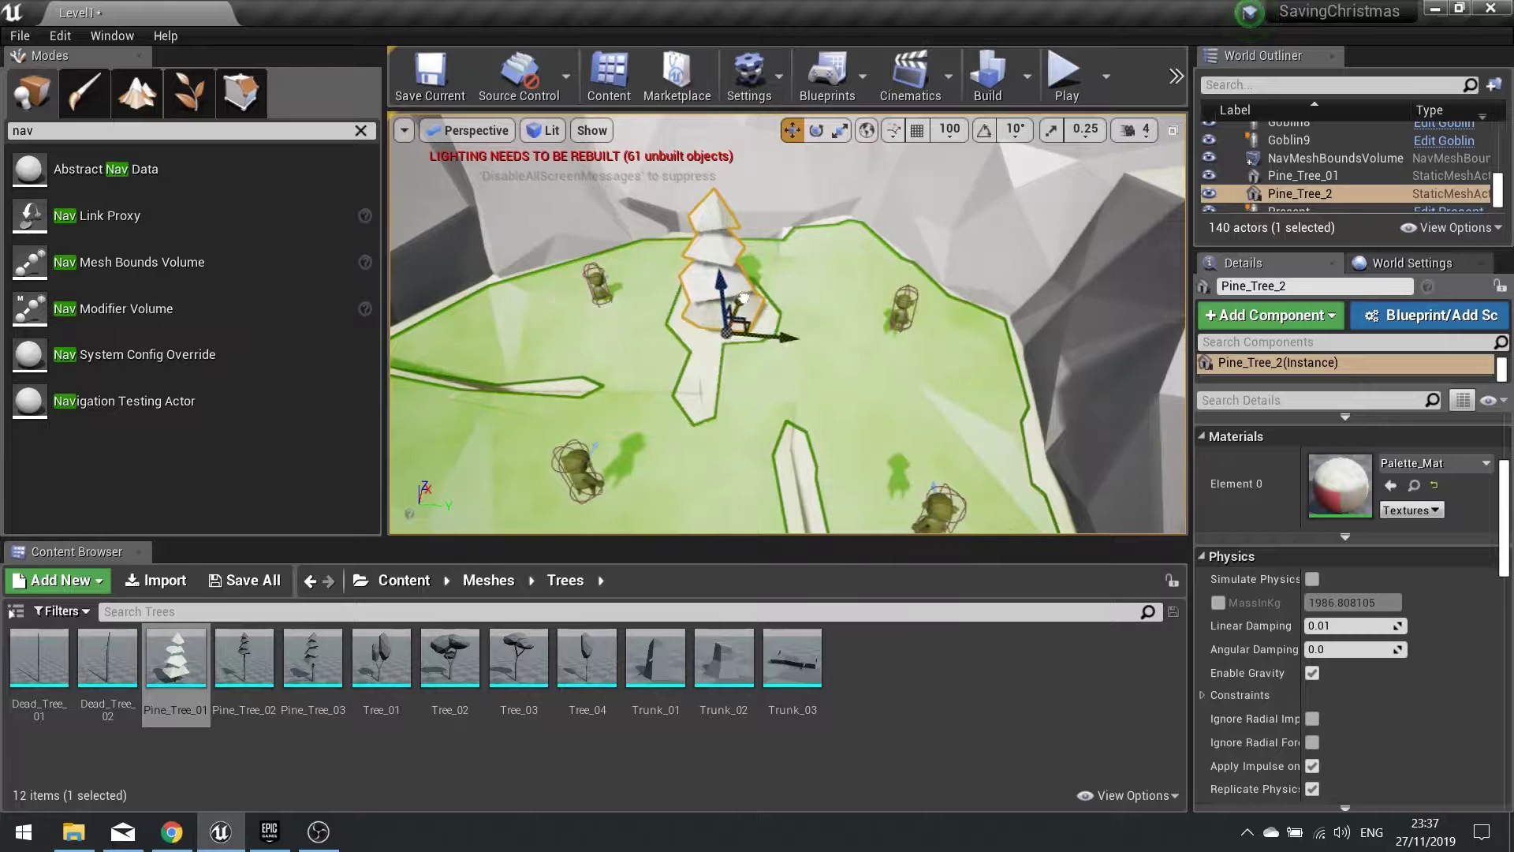
pyautogui.moveTo(743, 353); pyautogui.dragTo(732, 357, button='right')
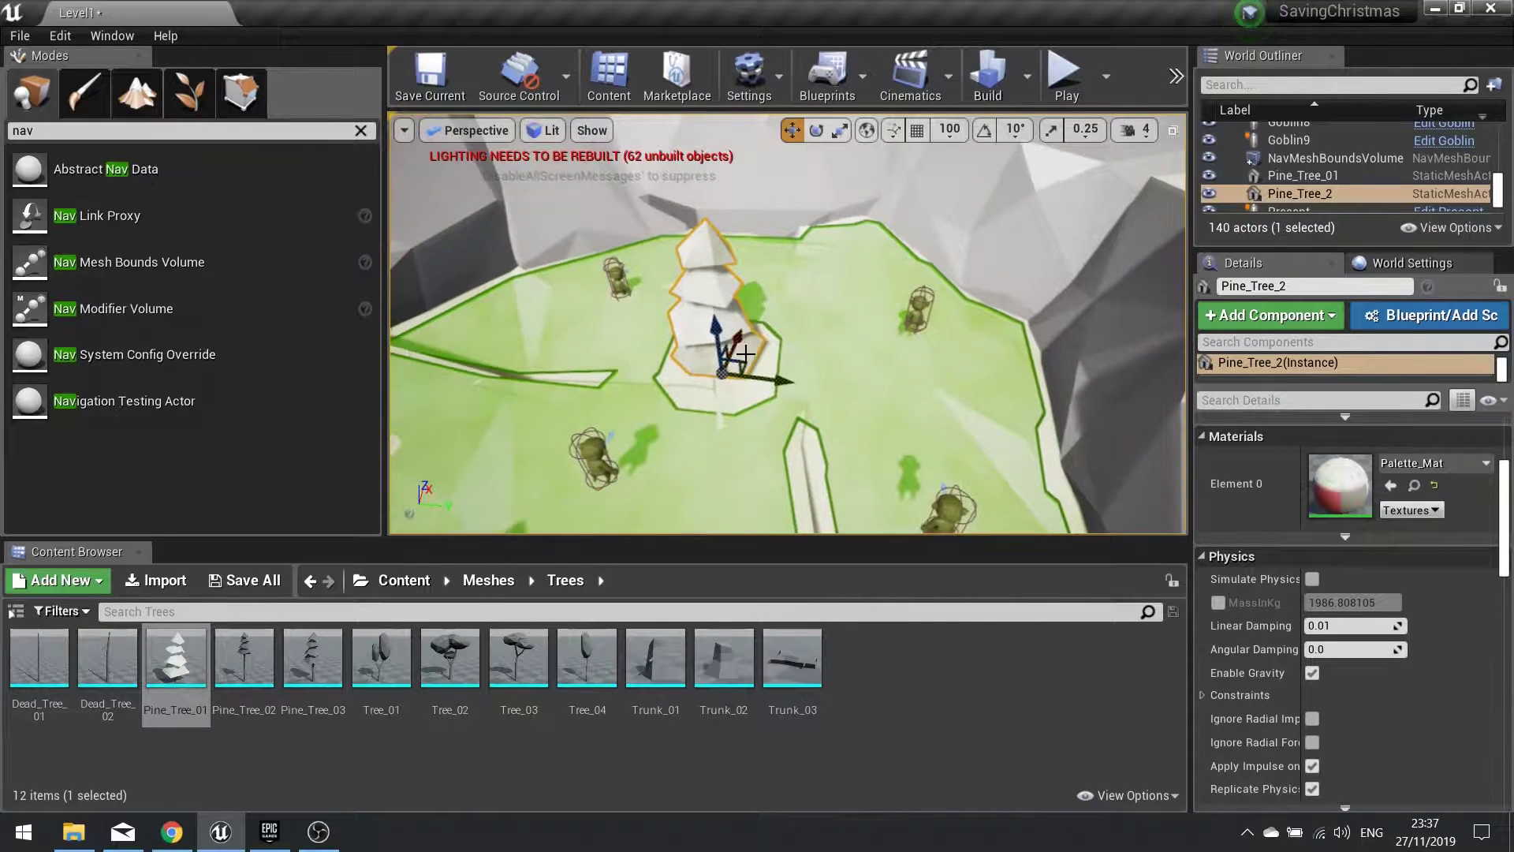
pyautogui.moveTo(786, 380); pyautogui.dragTo(793, 381)
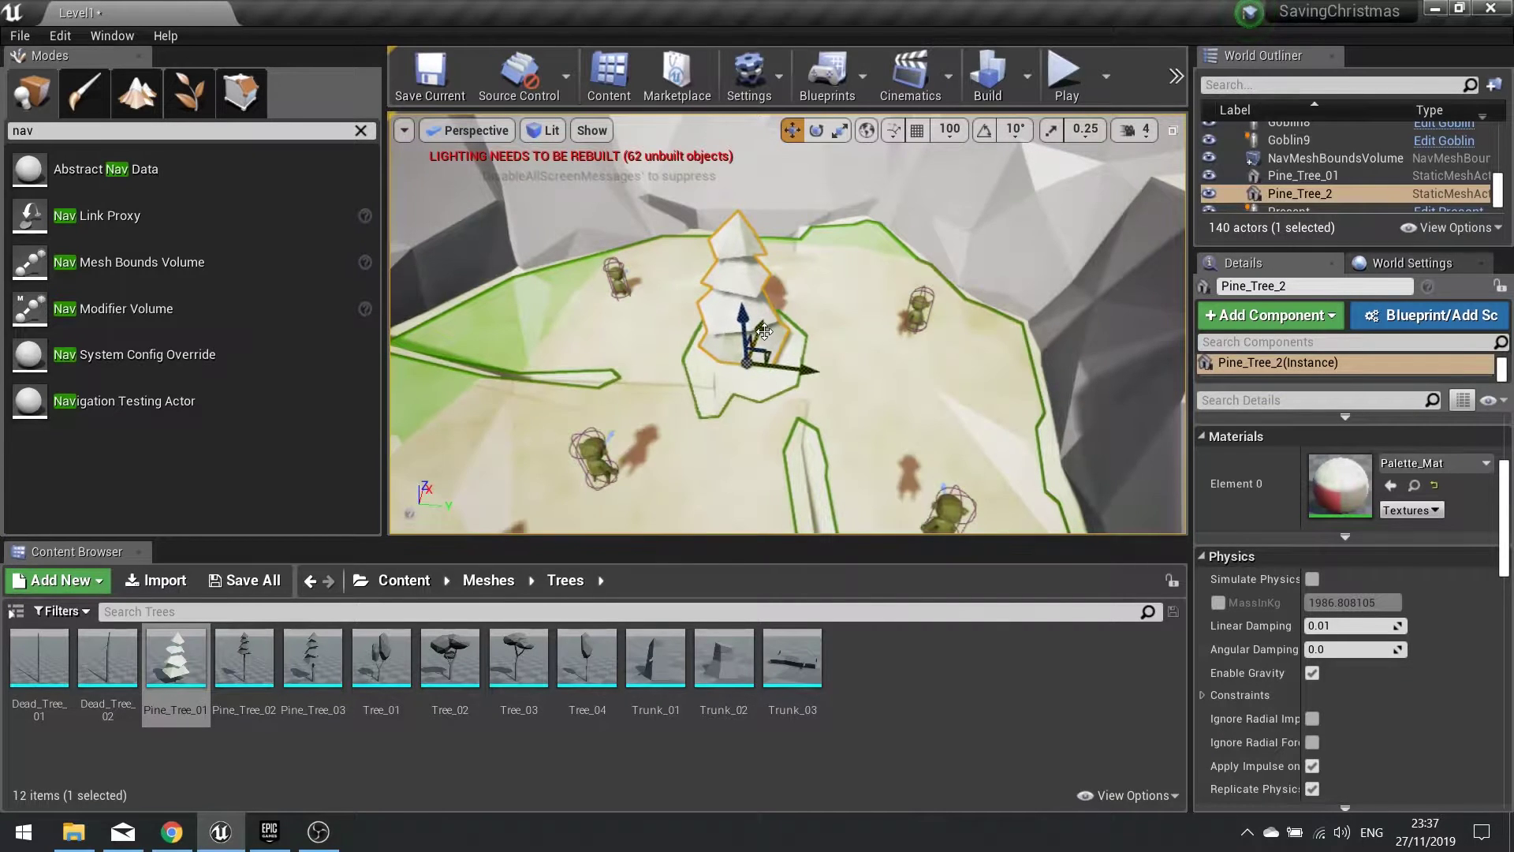
# Duplicate the larger front pine onto the cliff ledge beside the goblin plateau and scale the copy up.
pyautogui.moveTo(787, 323); pyautogui.dragTo(778, 415, button='right')
pyautogui.click(846, 384)
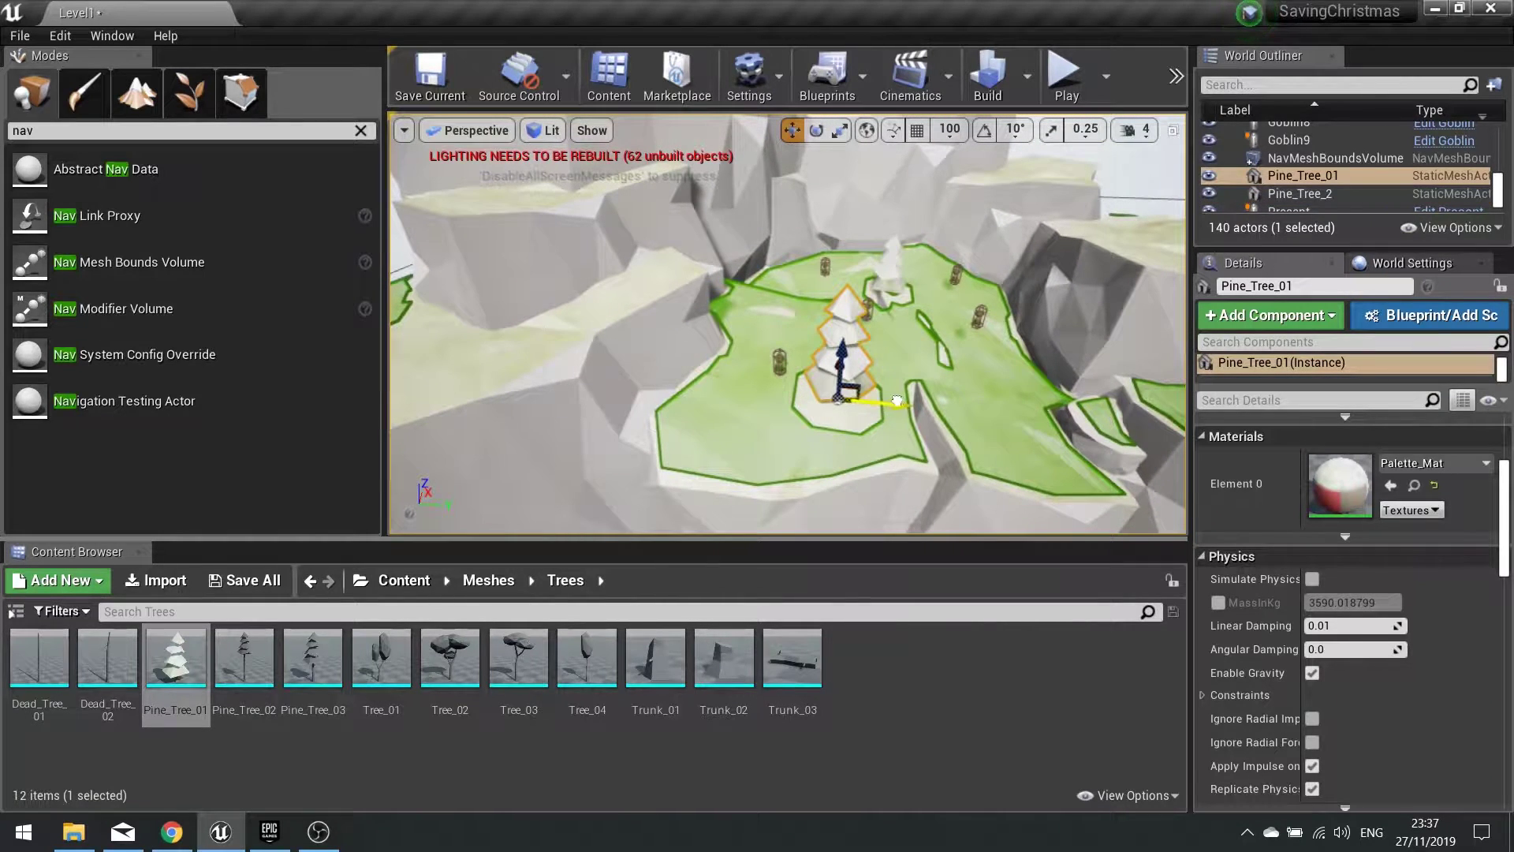
pyautogui.keyDown('alt'); pyautogui.moveTo(897, 402); pyautogui.dragTo(692, 383); pyautogui.keyUp('alt')
pyautogui.moveTo(634, 330); pyautogui.dragTo(632, 320)
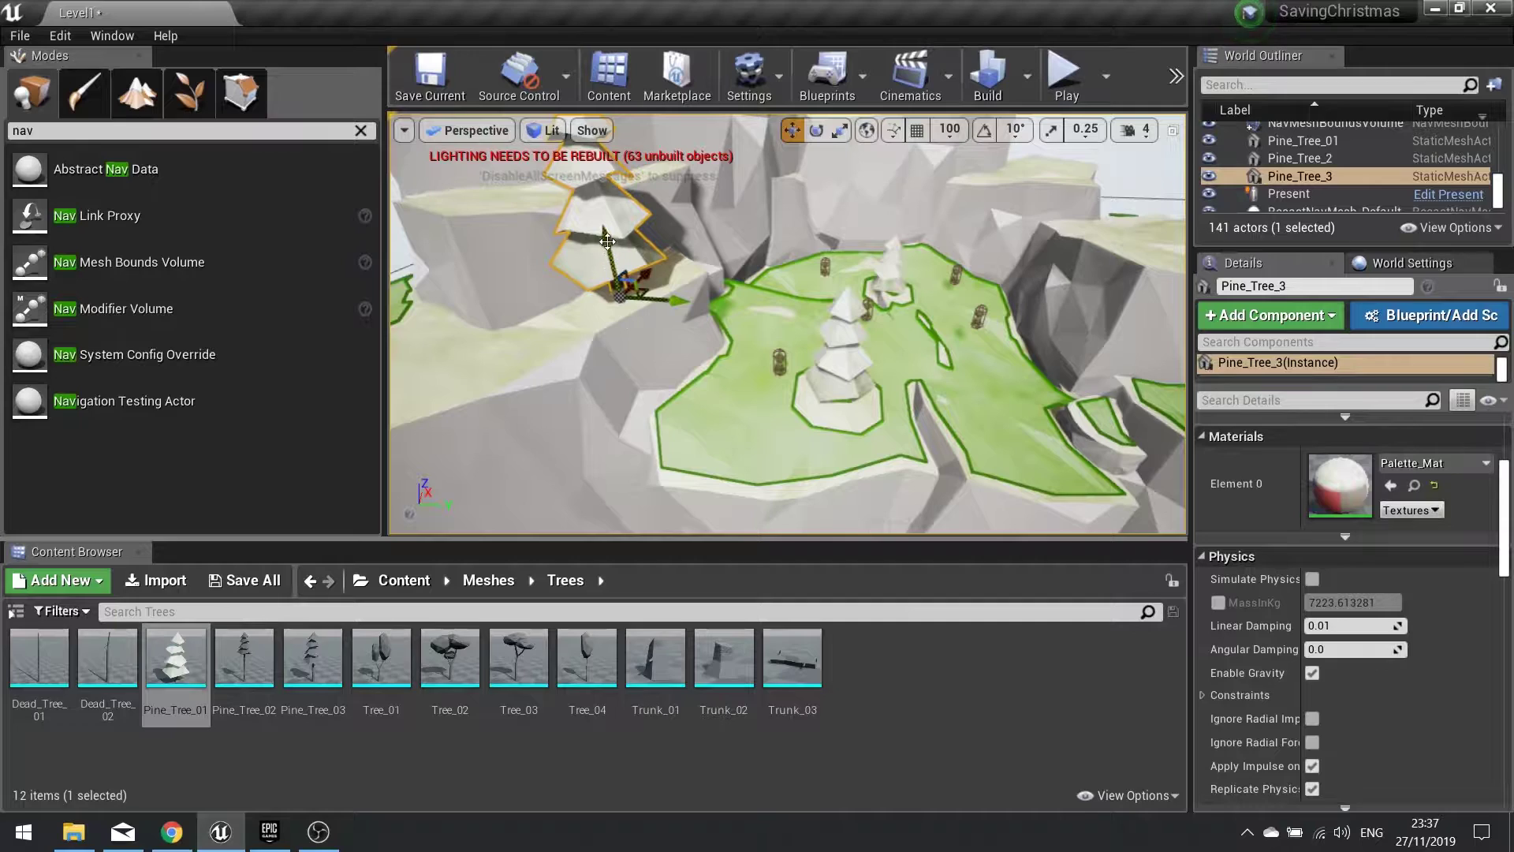
# Place another Pine_Tree_01 on the slanted rock between the two cliffs and tilt it to match the rock.
pyautogui.moveTo(687, 335); pyautogui.dragTo(693, 497, button='right')
pyautogui.moveTo(693, 441); pyautogui.dragTo(923, 442, button='right')
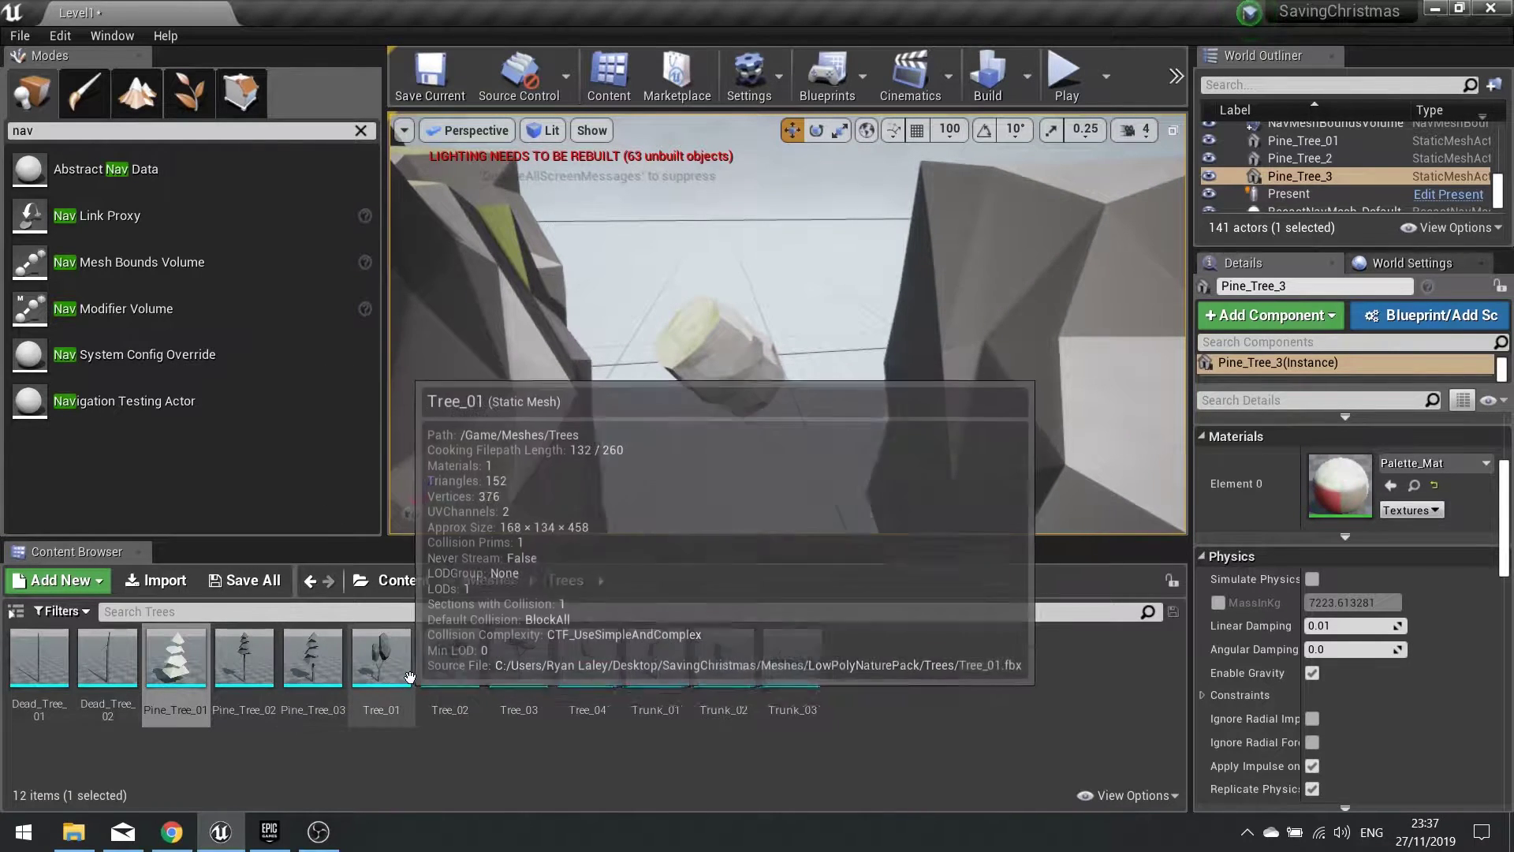
pyautogui.moveTo(176, 658); pyautogui.dragTo(678, 336)
pyautogui.press('e')
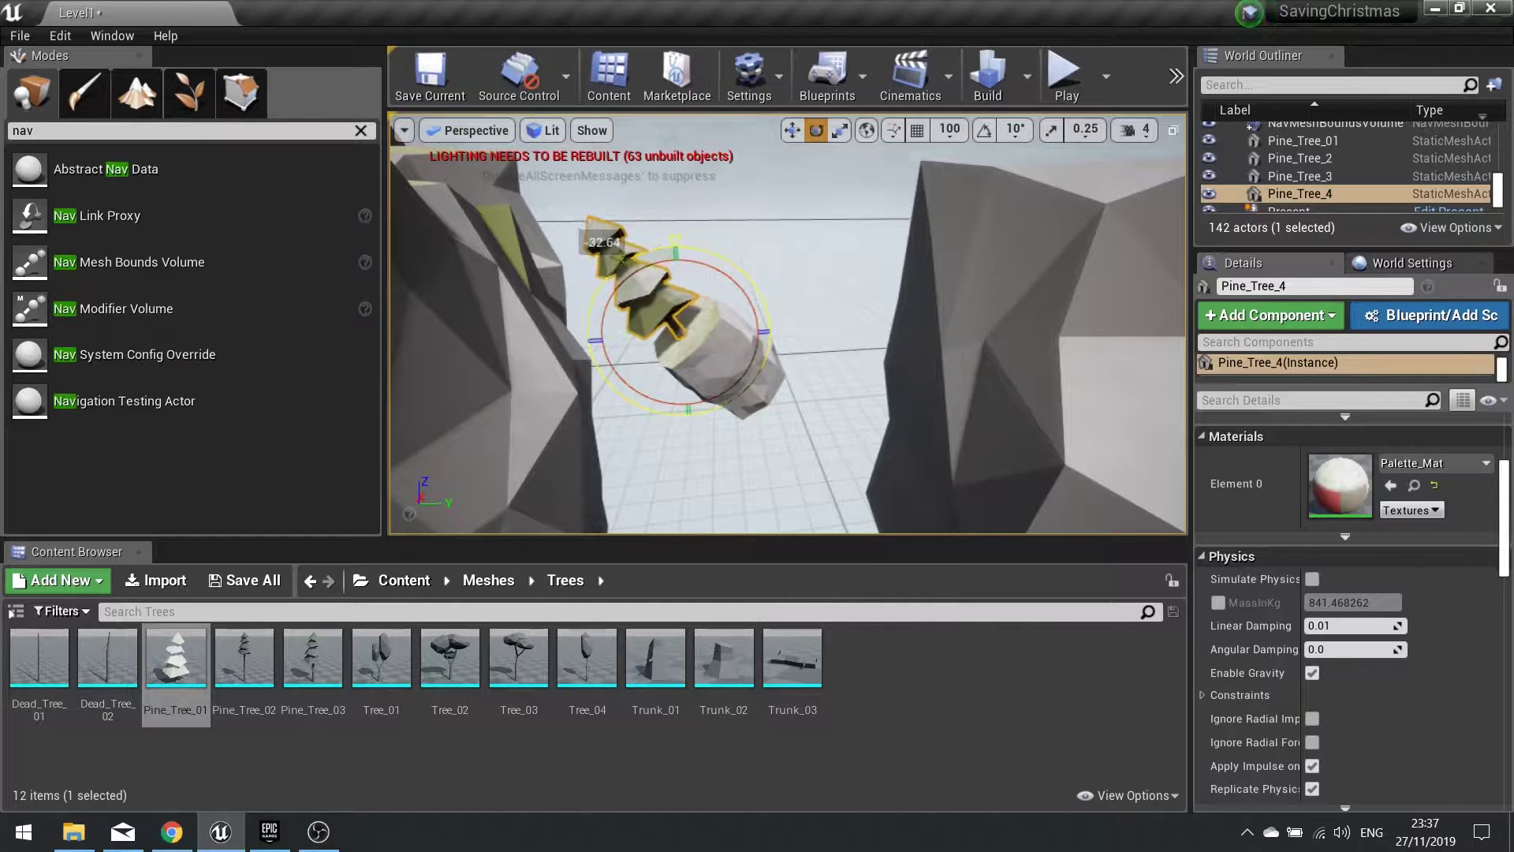
# Rotate the small pine at the back of the goblin plateau slightly.
pyautogui.moveTo(674, 340); pyautogui.dragTo(612, 401, button='right')
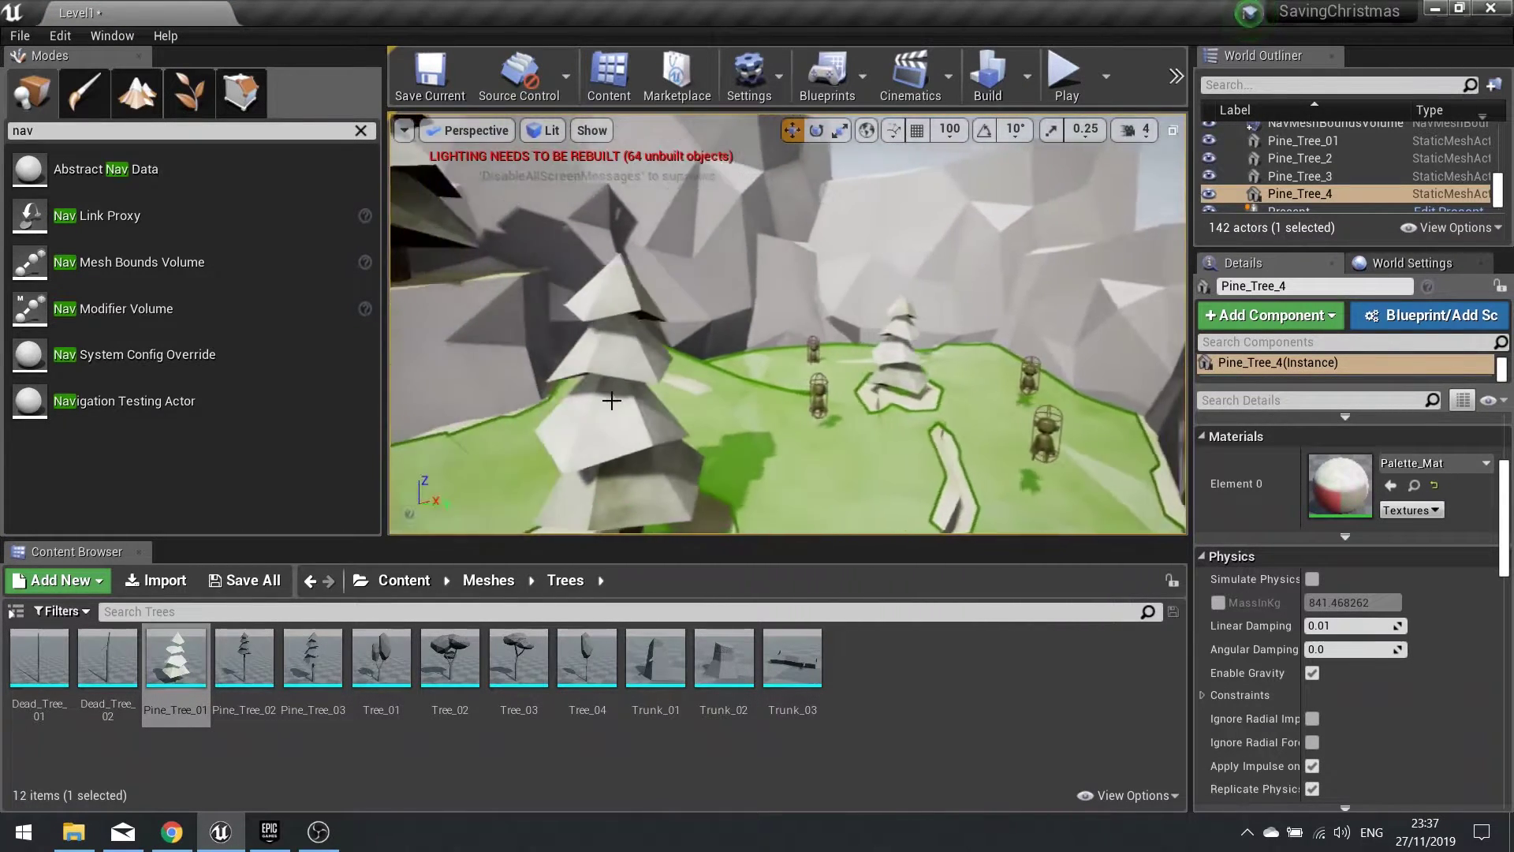
pyautogui.click(891, 371)
pyautogui.press('f')
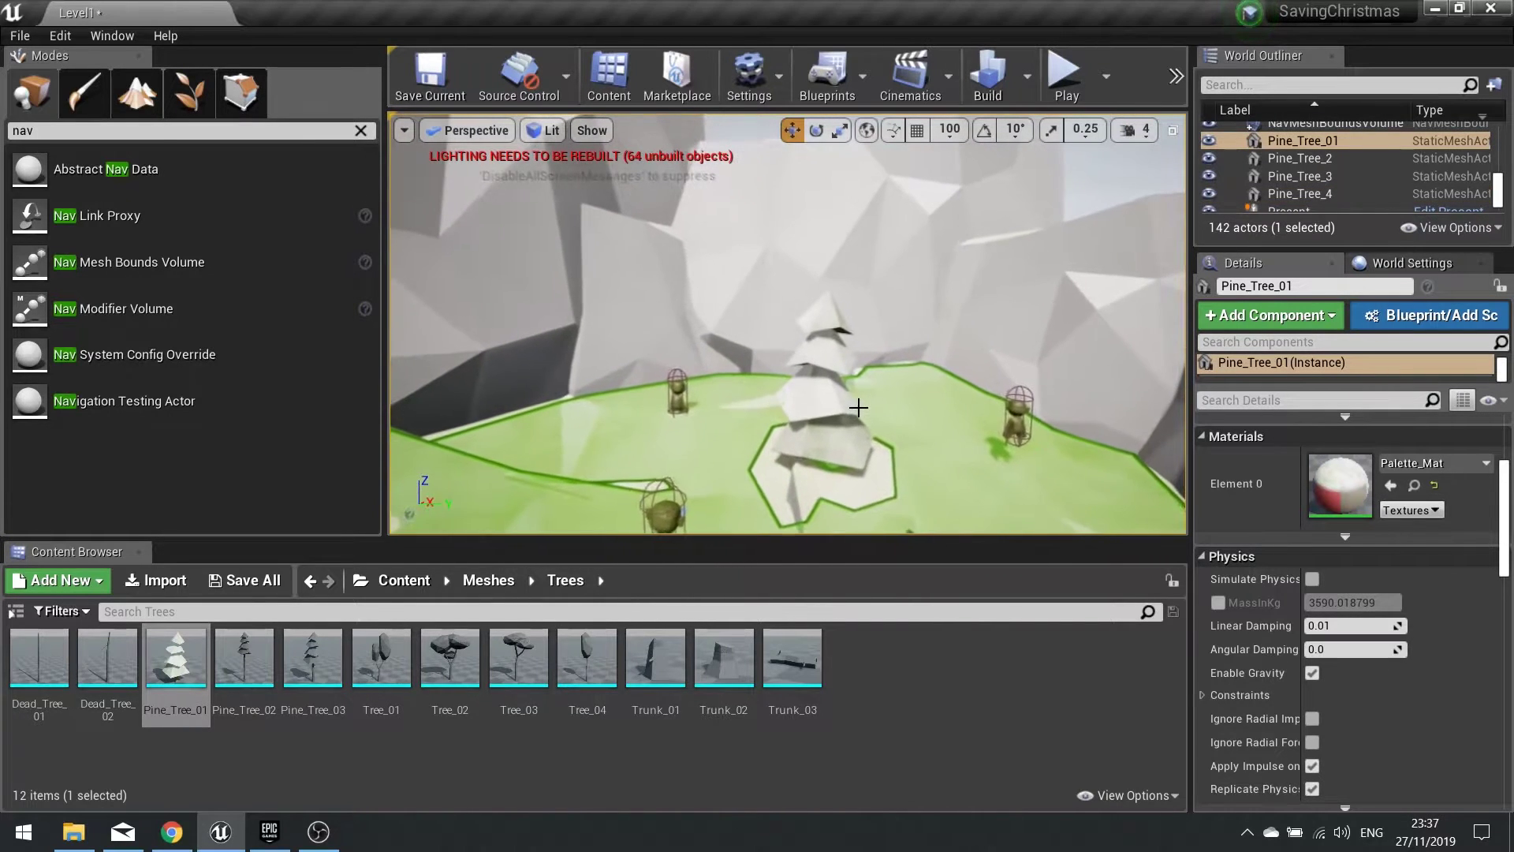
pyautogui.click(833, 406)
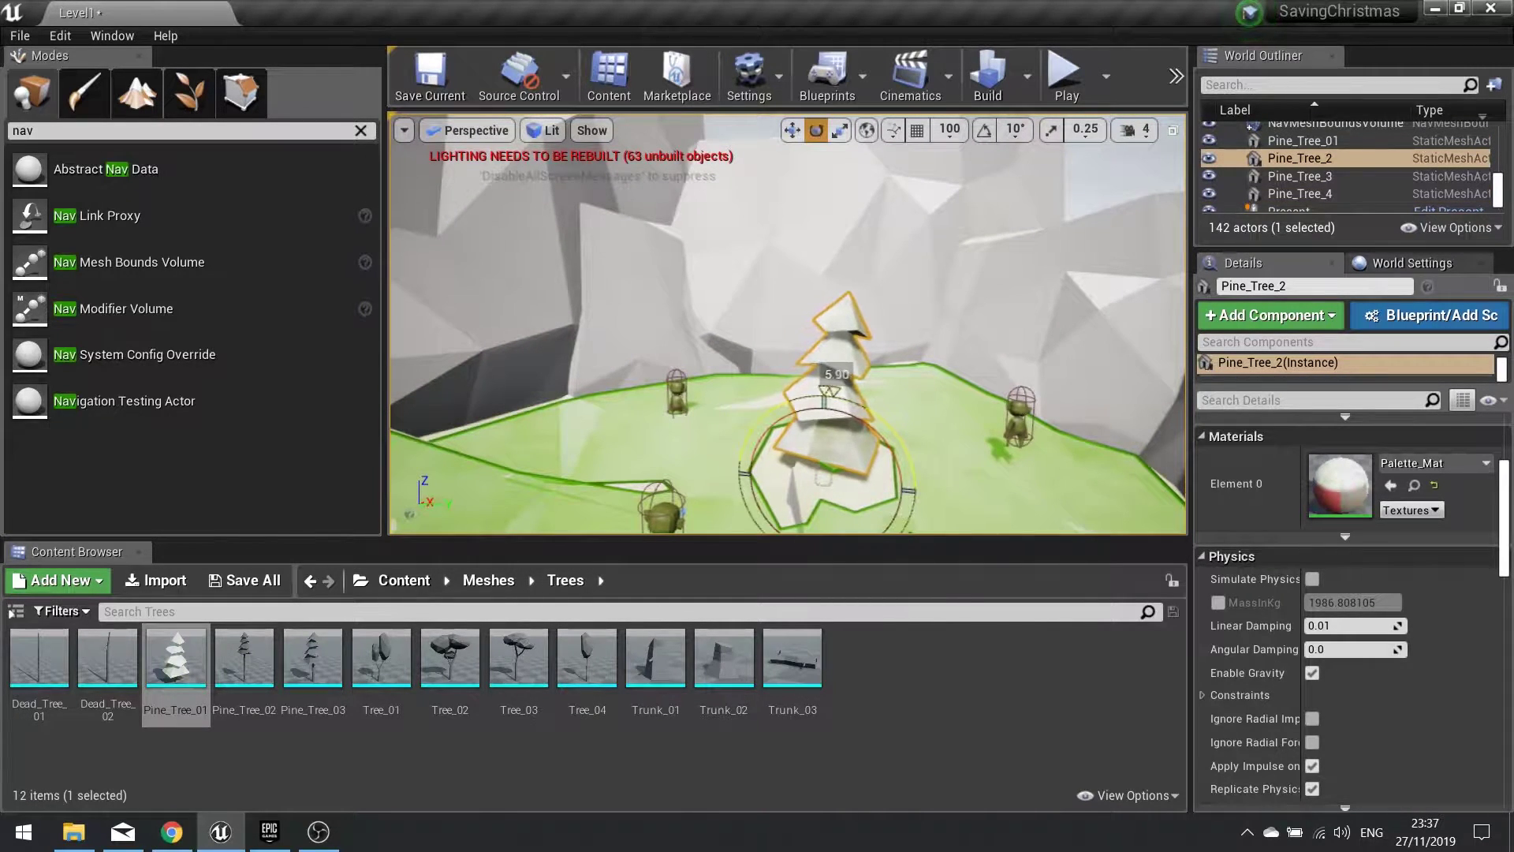
pyautogui.moveTo(858, 413); pyautogui.dragTo(830, 461)
# Place an enlarged Pine_Tree_01 on the grassy cliff top and duplicate it to a spot just behind.
pyautogui.press('s')
pyautogui.moveTo(830, 462); pyautogui.dragTo(1175, 473, button='right')
pyautogui.press('w')
pyautogui.moveTo(892, 473); pyautogui.dragTo(892, 445, button='right')
pyautogui.press('s')
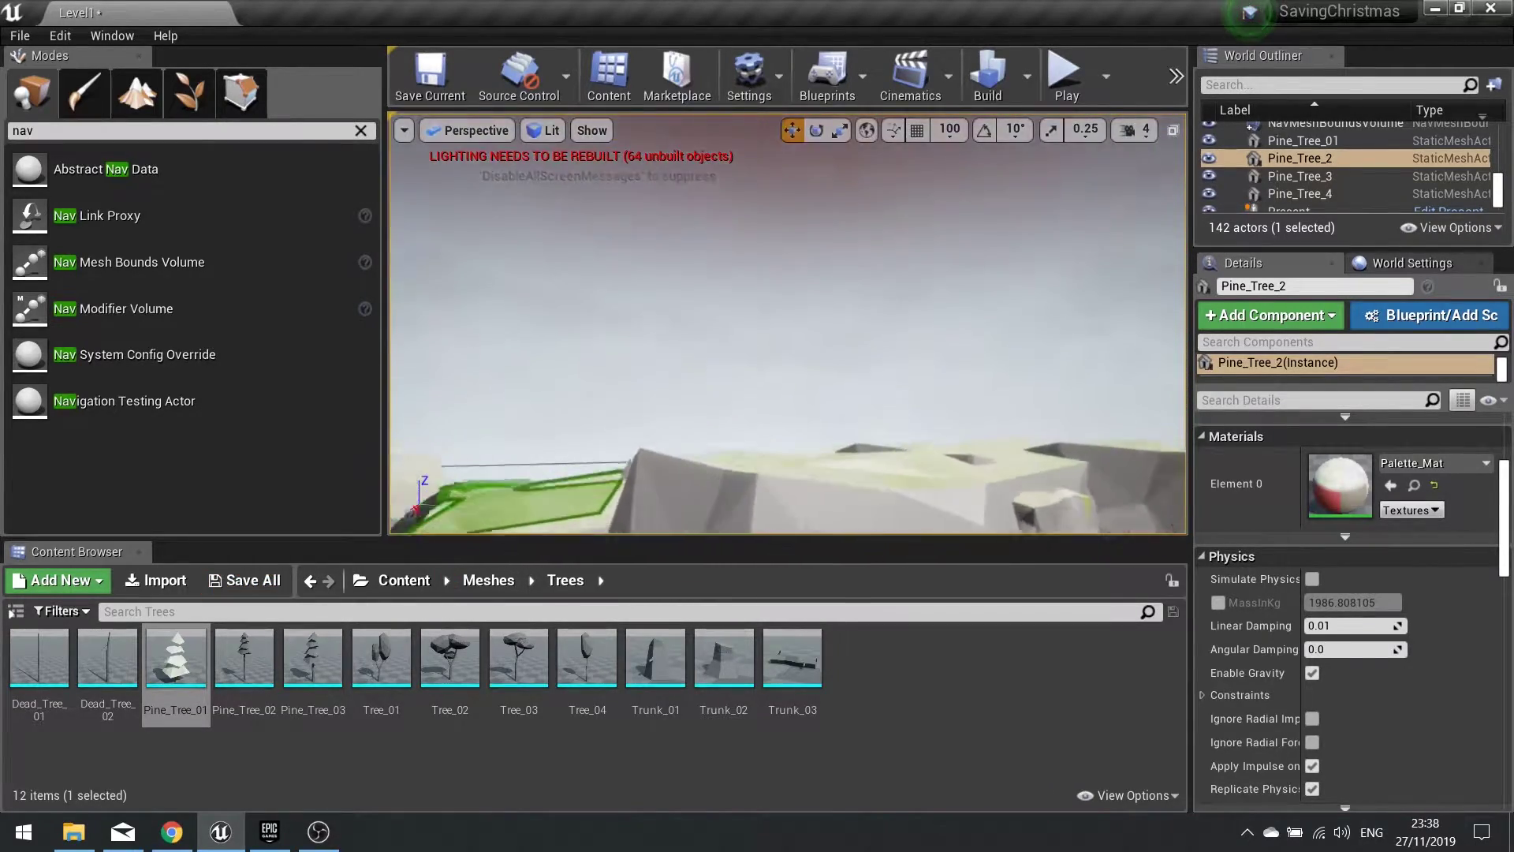
pyautogui.moveTo(891, 445); pyautogui.dragTo(852, 505, button='right')
pyautogui.press('w')
pyautogui.moveTo(761, 418); pyautogui.dragTo(757, 414)
pyautogui.moveTo(176, 658); pyautogui.dragTo(738, 370)
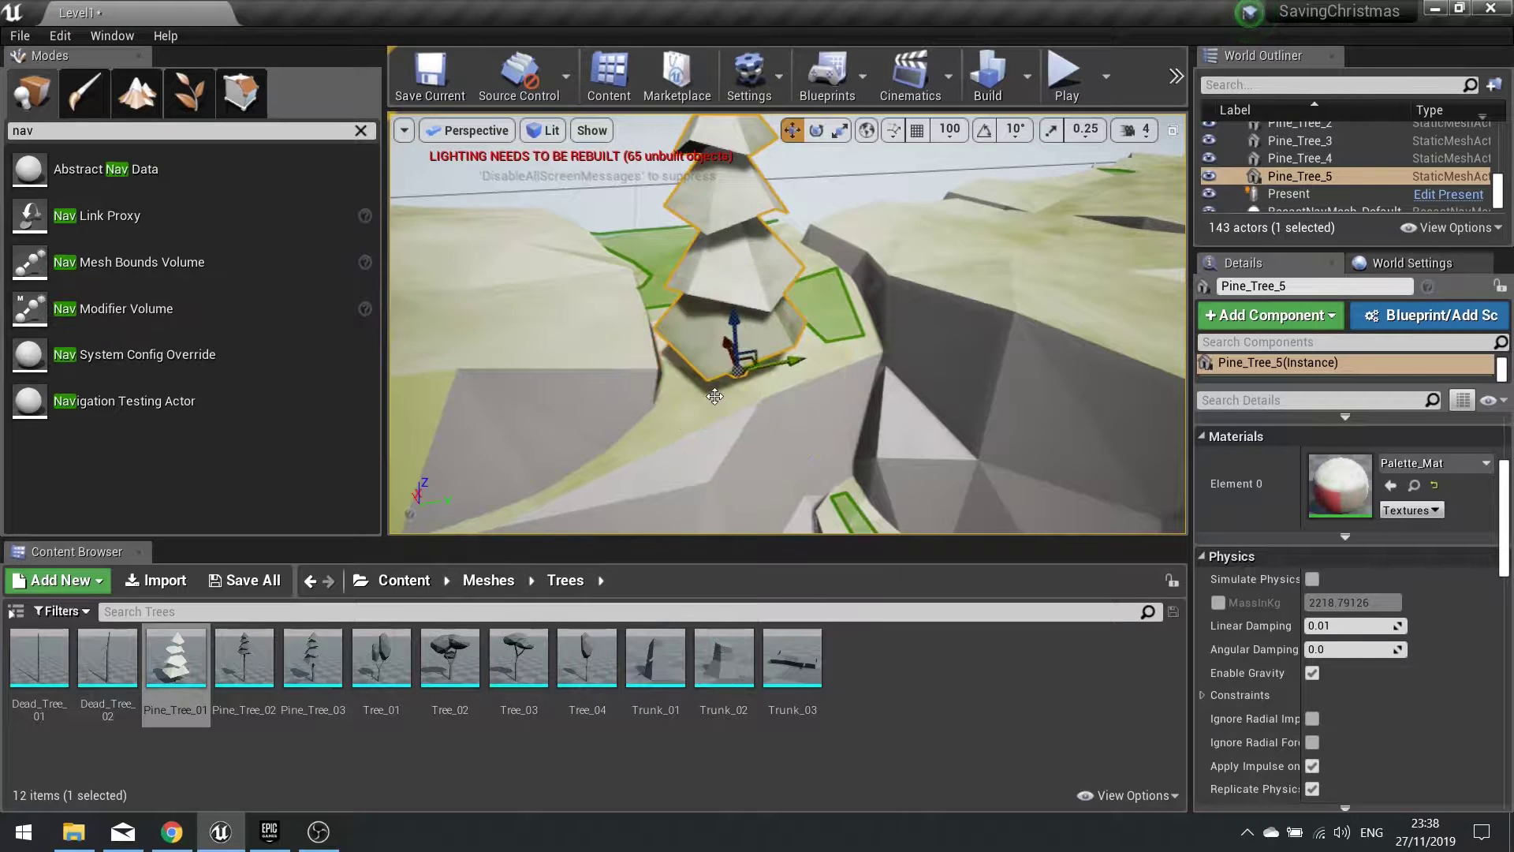
pyautogui.keyDown('alt'); pyautogui.moveTo(725, 343); pyautogui.dragTo(745, 310); pyautogui.keyUp('alt')
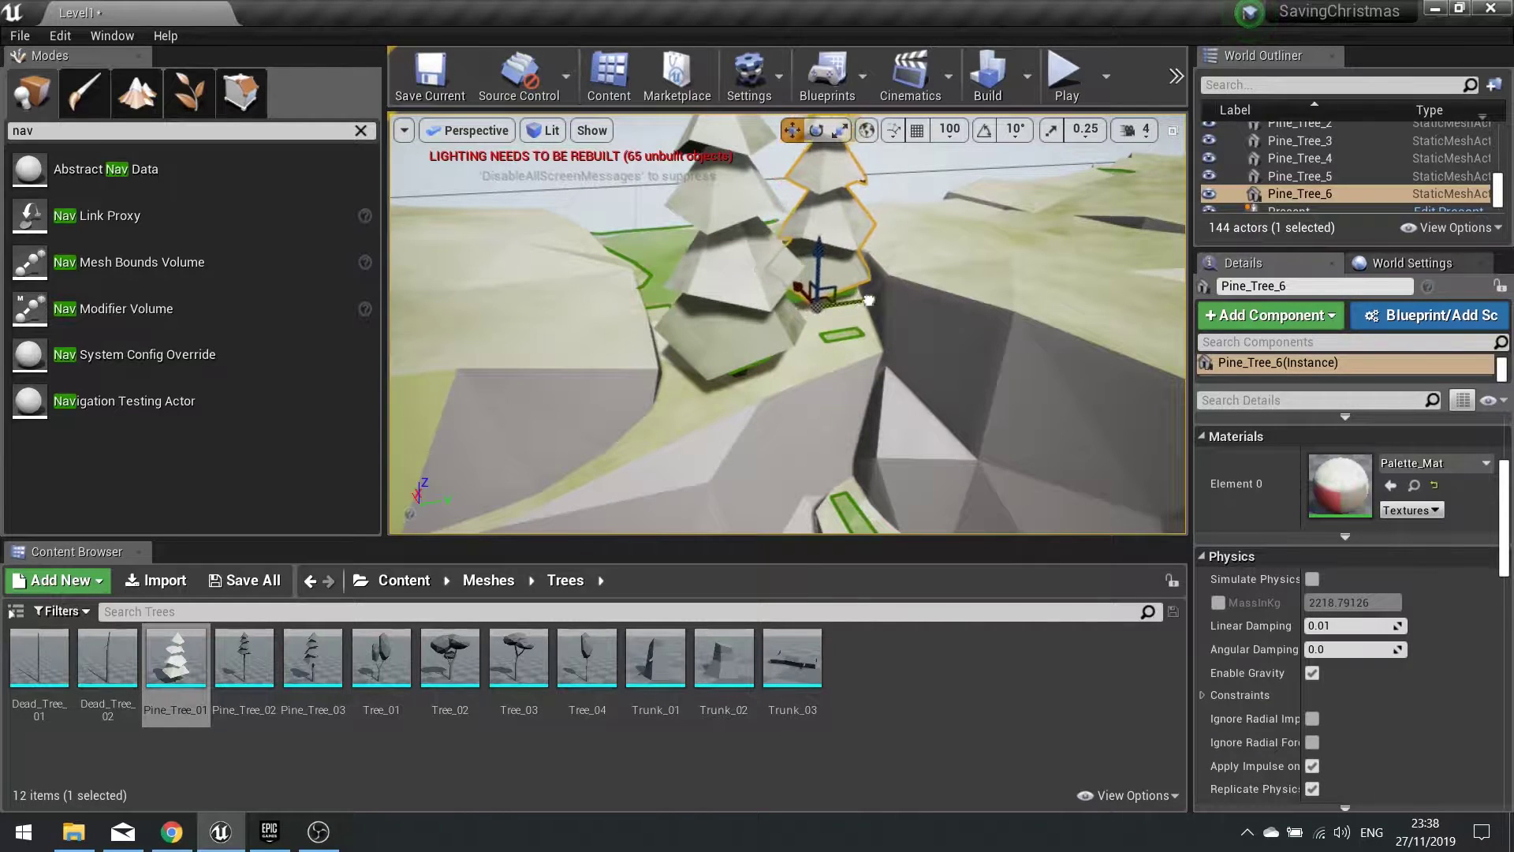
# Place a Pine_Tree_01 at the end of Santa's starting platform, then rotate and scale it to fit.
pyautogui.moveTo(873, 299); pyautogui.dragTo(850, 366, button='right')
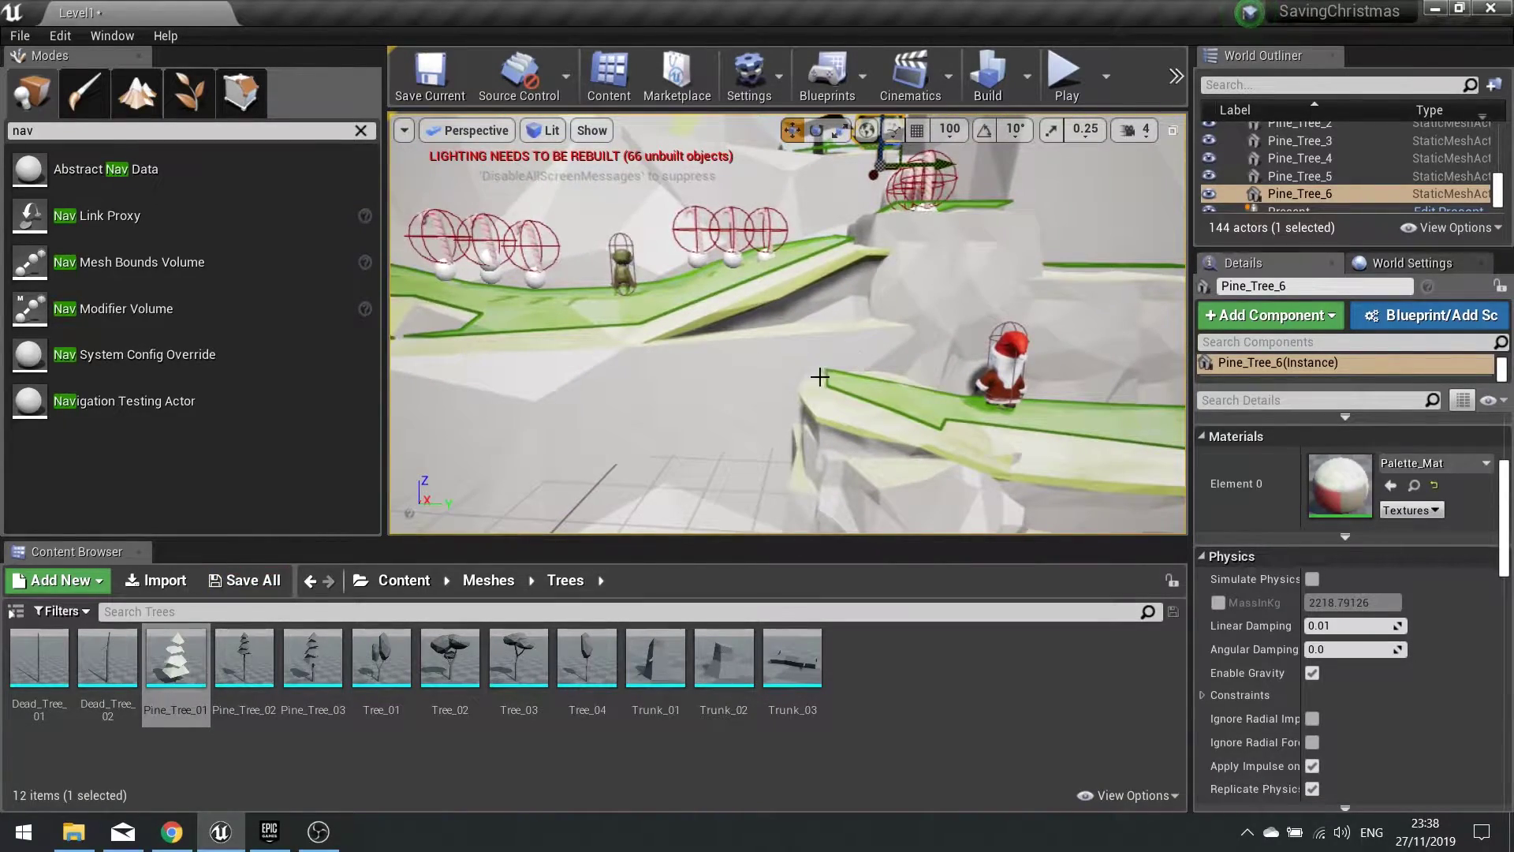
pyautogui.moveTo(176, 659); pyautogui.dragTo(809, 401)
pyautogui.moveTo(811, 432); pyautogui.dragTo(818, 402, button='right')
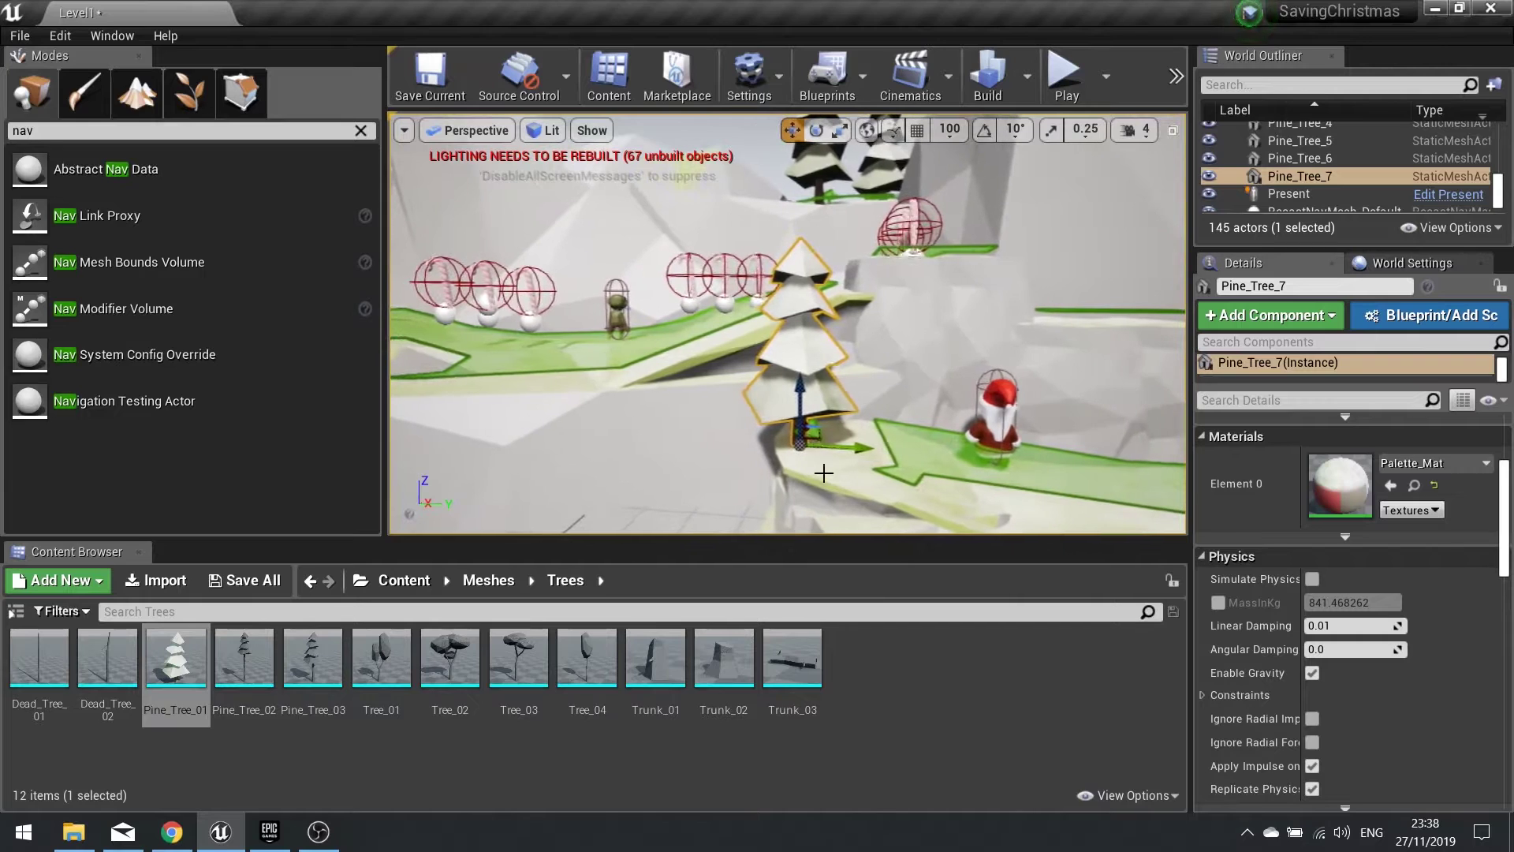
pyautogui.press('e')
pyautogui.moveTo(807, 418); pyautogui.dragTo(833, 413)
pyautogui.moveTo(825, 481); pyautogui.dragTo(764, 443, button='right')
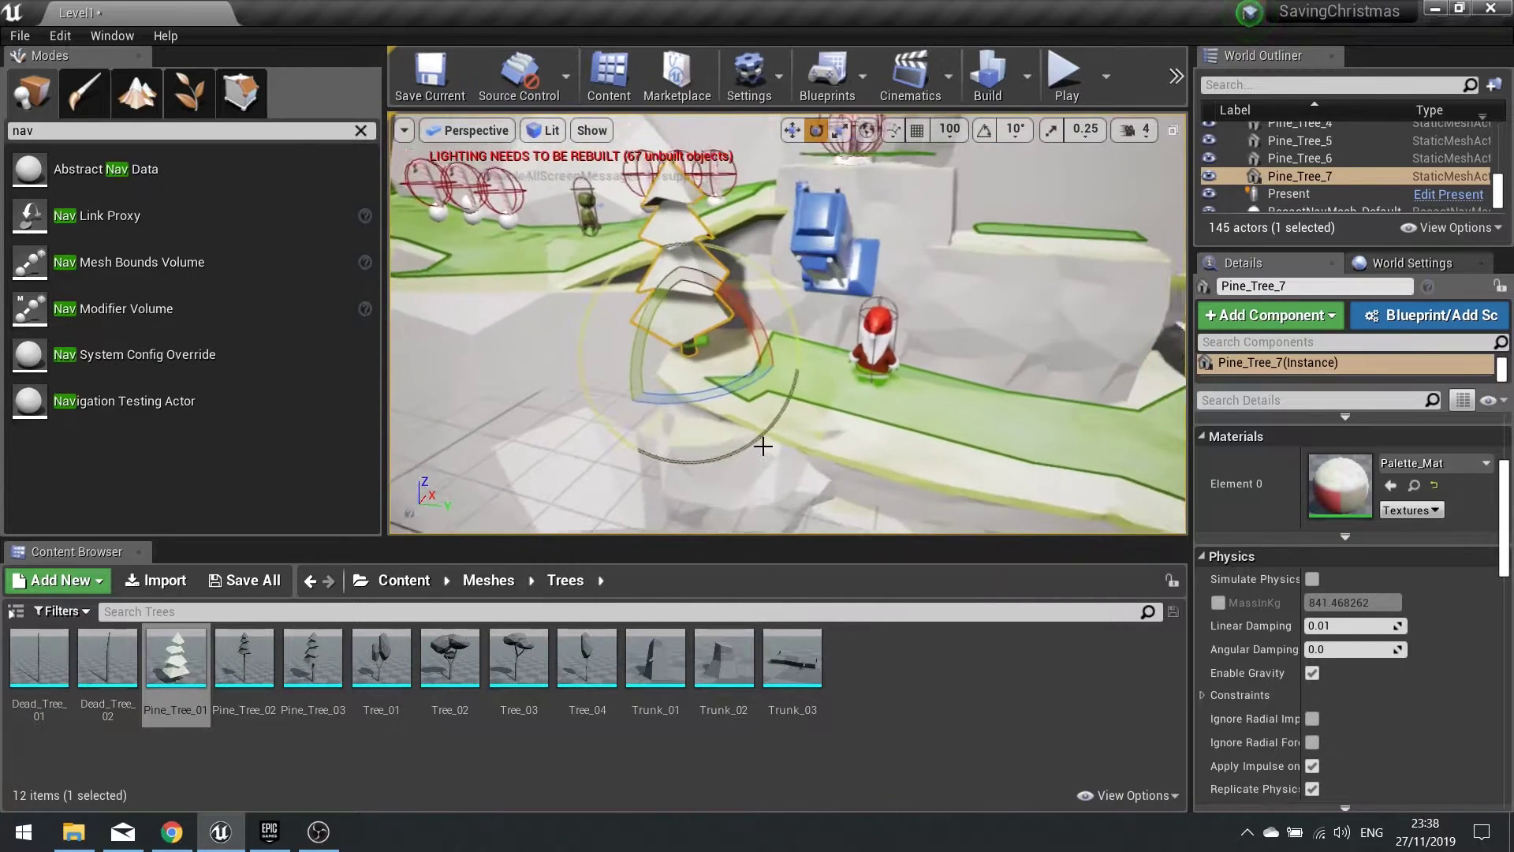
pyautogui.press('r')
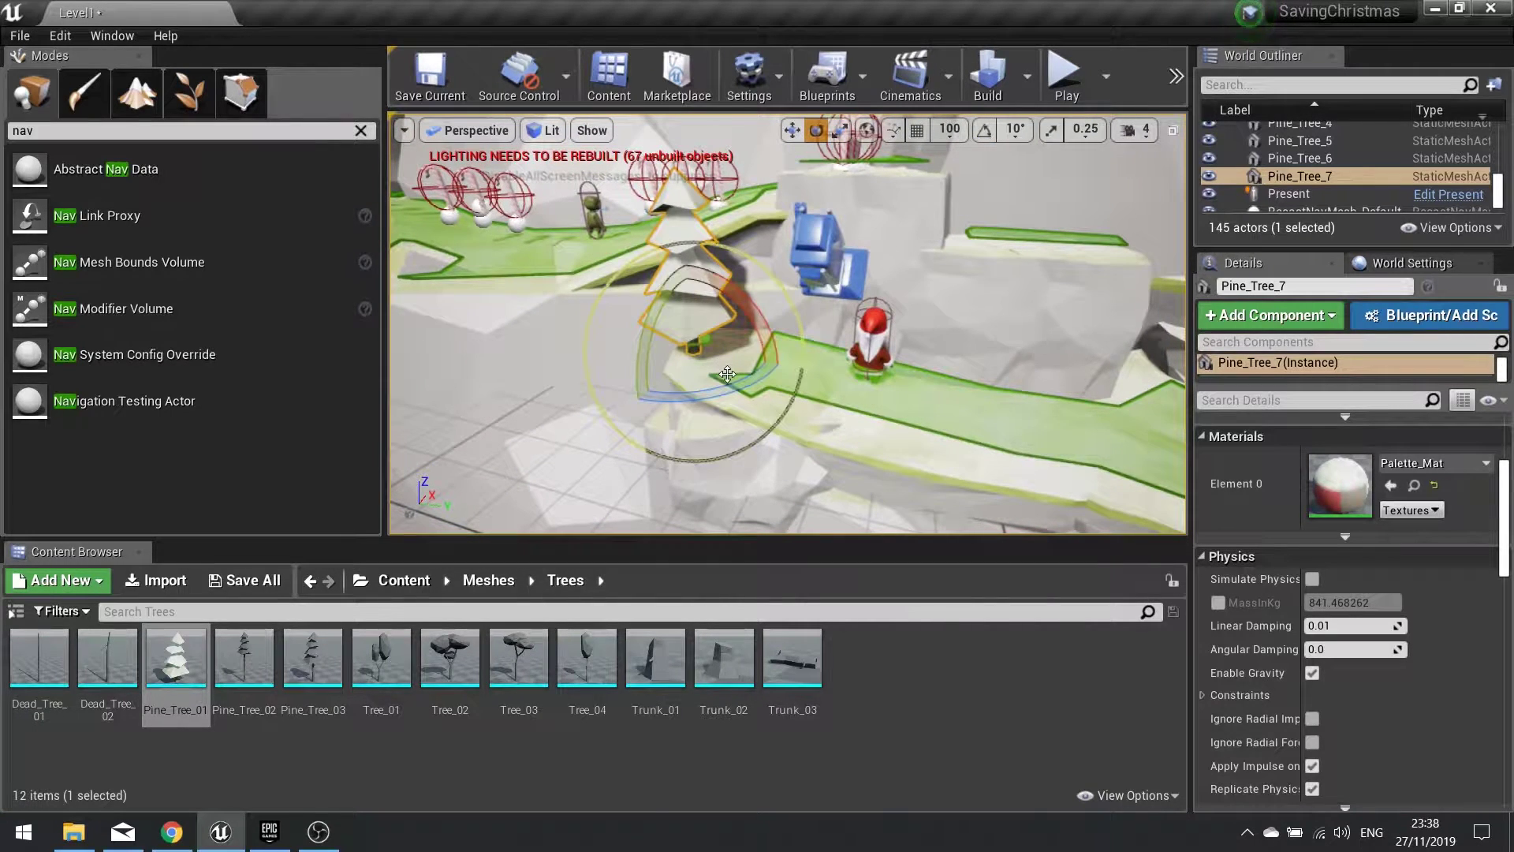
pyautogui.moveTo(693, 351); pyautogui.dragTo(706, 339)
# Place a Dead_Tree_01 beside the pine behind Santa and scale it to roughly the pine's height.
pyautogui.moveTo(52, 659); pyautogui.dragTo(748, 350)
pyautogui.moveTo(742, 394); pyautogui.dragTo(670, 280, button='right')
pyautogui.press('r')
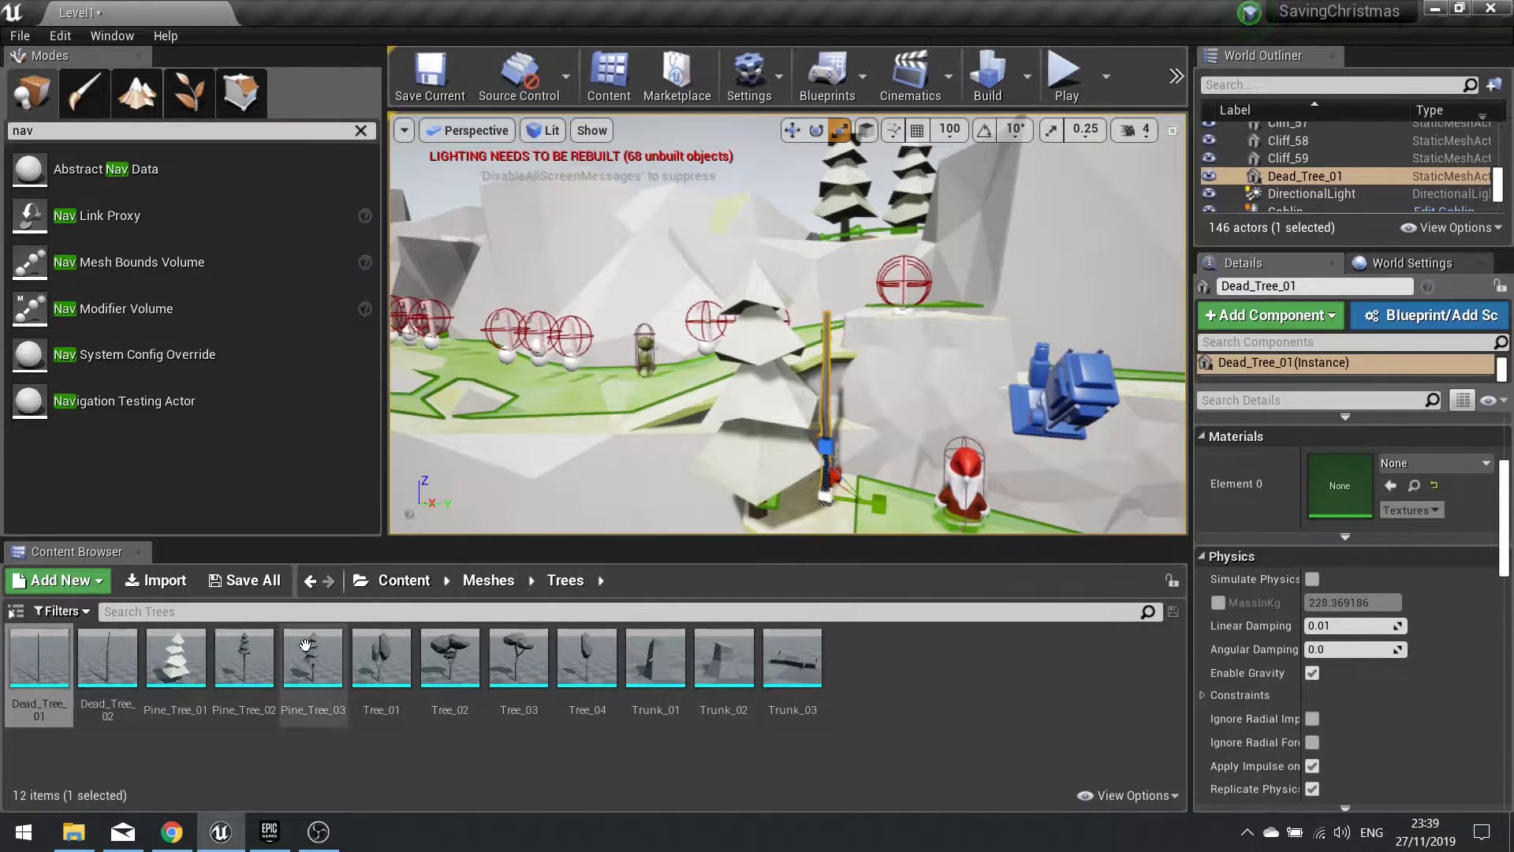
# Assign Palette_Mat to the Dead_Tree_01 mesh's material slot, save the asset and return to the level.
pyautogui.doubleClick(39, 658)
pyautogui.click(1352, 234)
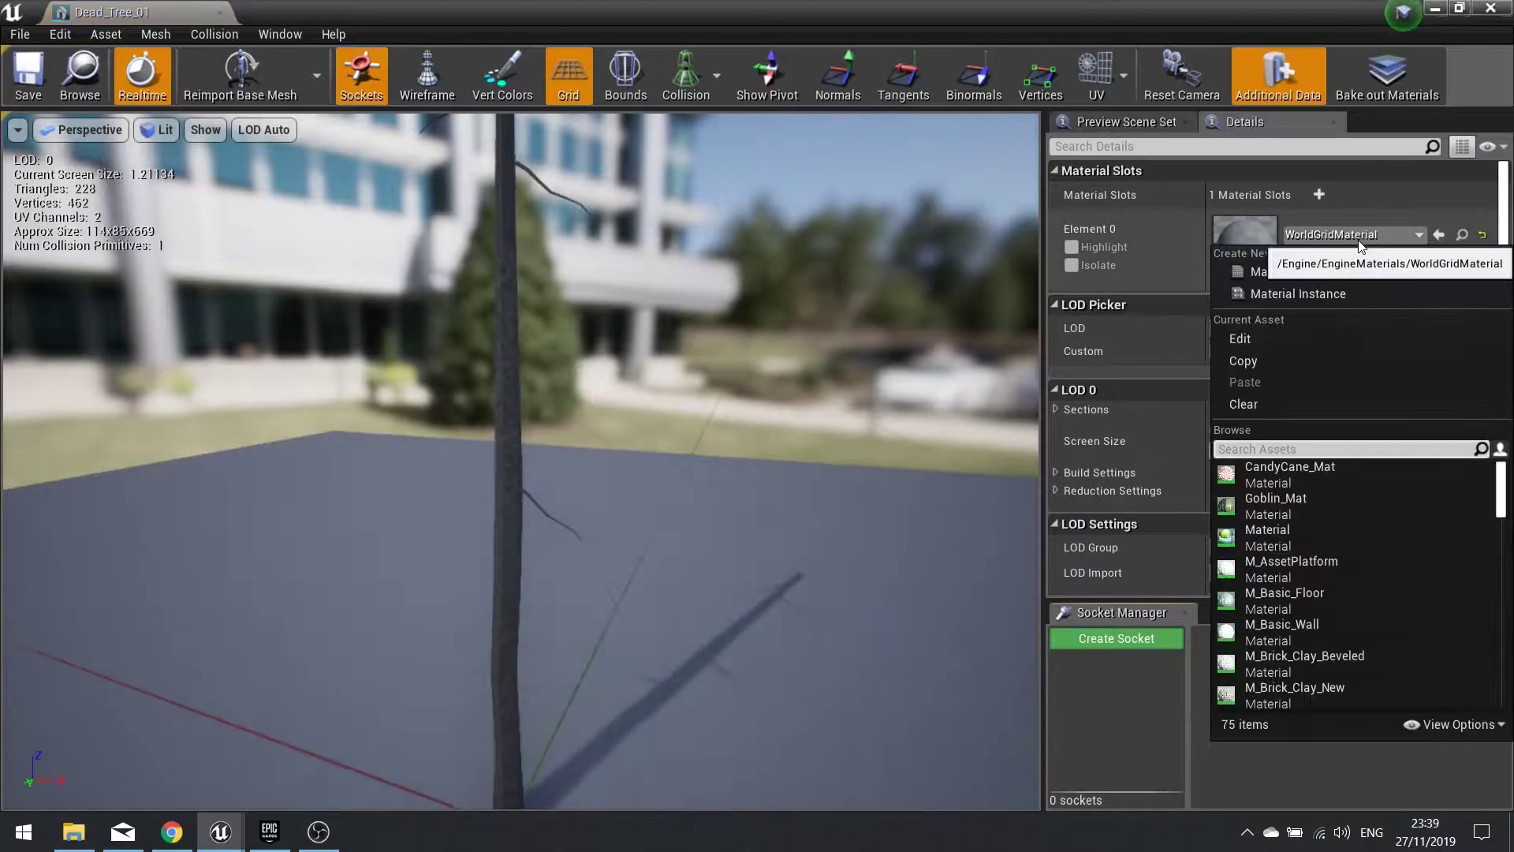
pyautogui.write('pa')
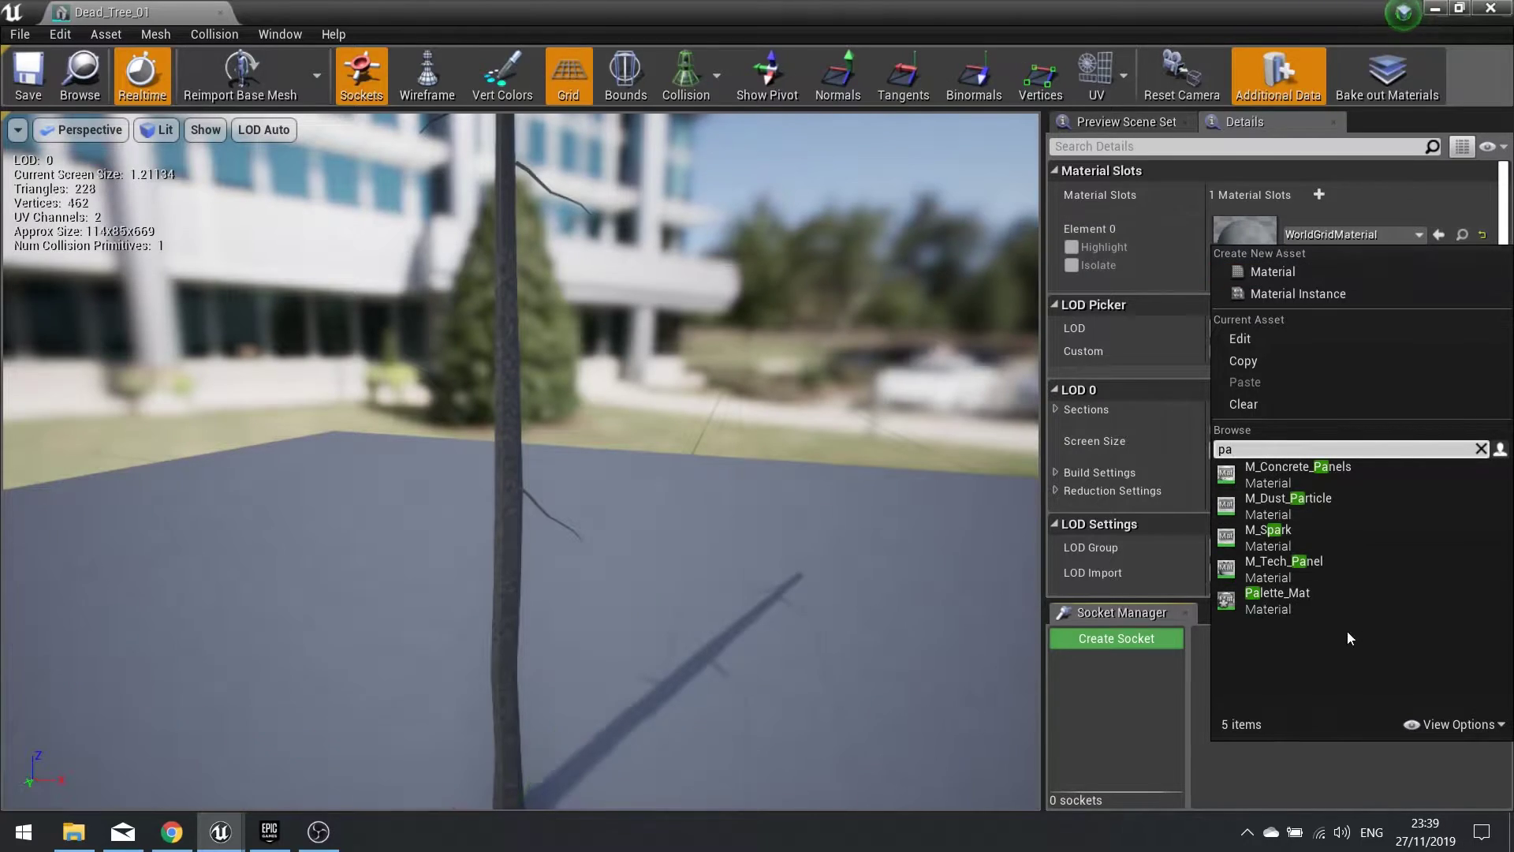
pyautogui.click(1278, 600)
pyautogui.click(29, 75)
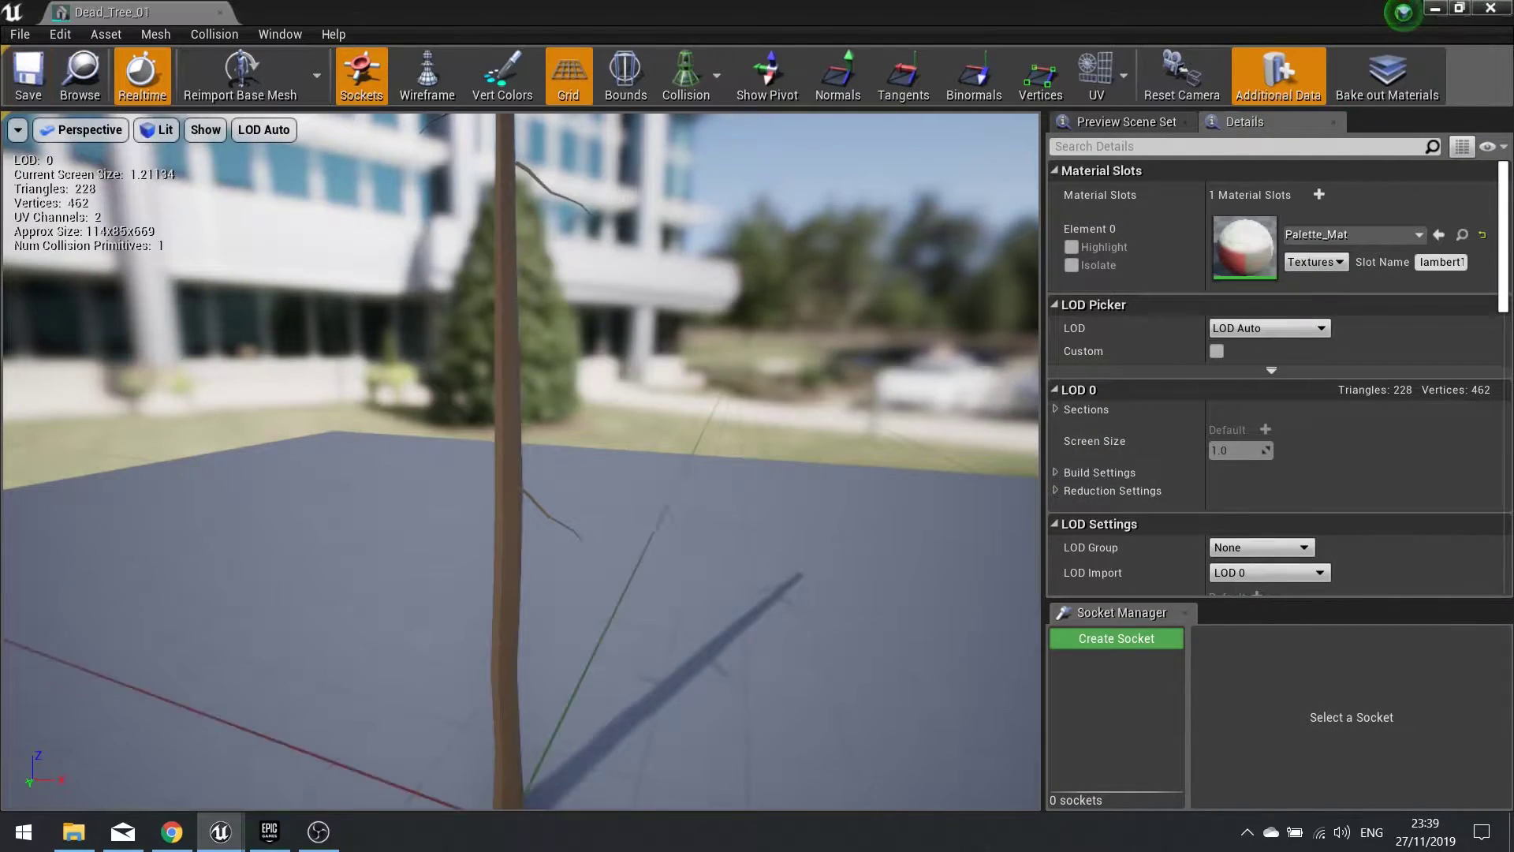
pyautogui.click(1488, 9)
# Place a second Dead_Tree_01 on the rock beside the candy cane ledge, then scale it and rotate it to lean slightly.
pyautogui.moveTo(868, 315); pyautogui.dragTo(1088, 347, button='right')
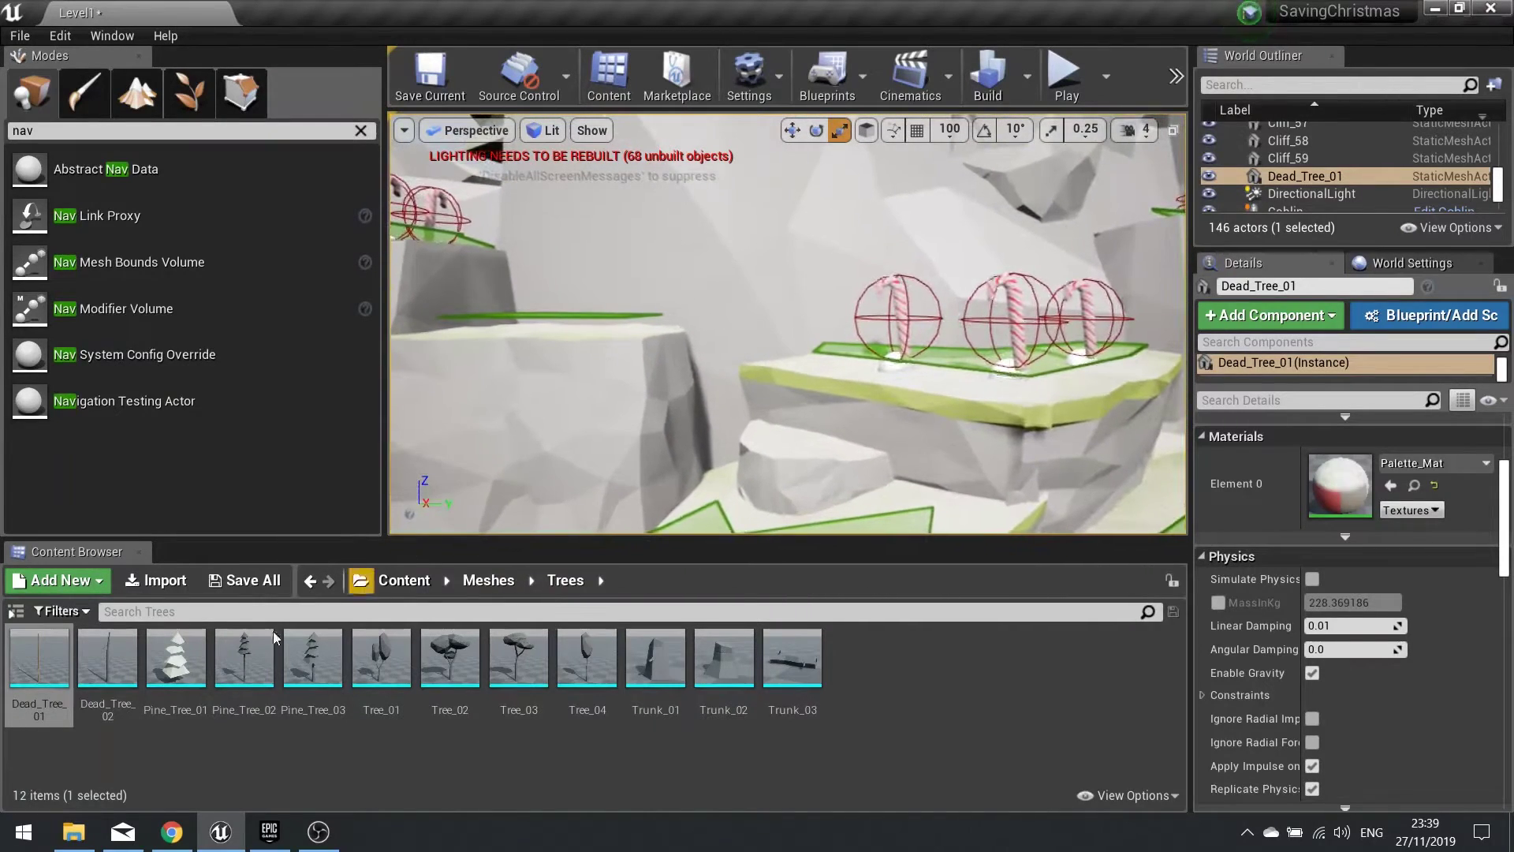
pyautogui.moveTo(56, 662); pyautogui.dragTo(726, 473)
pyautogui.moveTo(726, 473); pyautogui.dragTo(725, 473, button='right')
pyautogui.press('e')
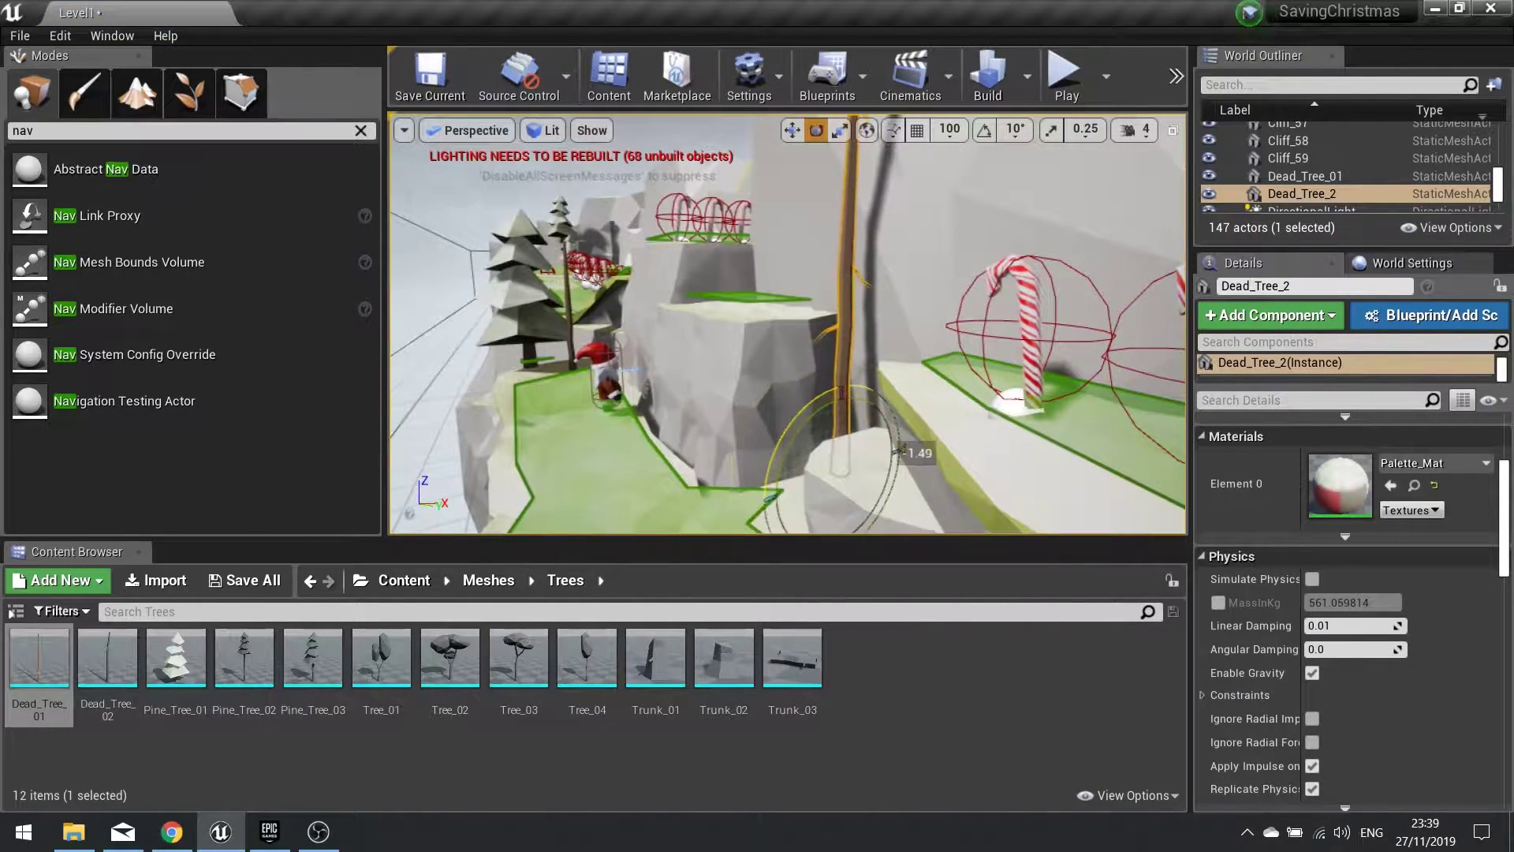
pyautogui.moveTo(899, 451); pyautogui.dragTo(898, 448)
pyautogui.moveTo(755, 344)
pyautogui.mouseDown(button='right')
pyautogui.moveTo(702, 304)
pyautogui.moveTo(756, 344)
pyautogui.mouseUp(button='right')
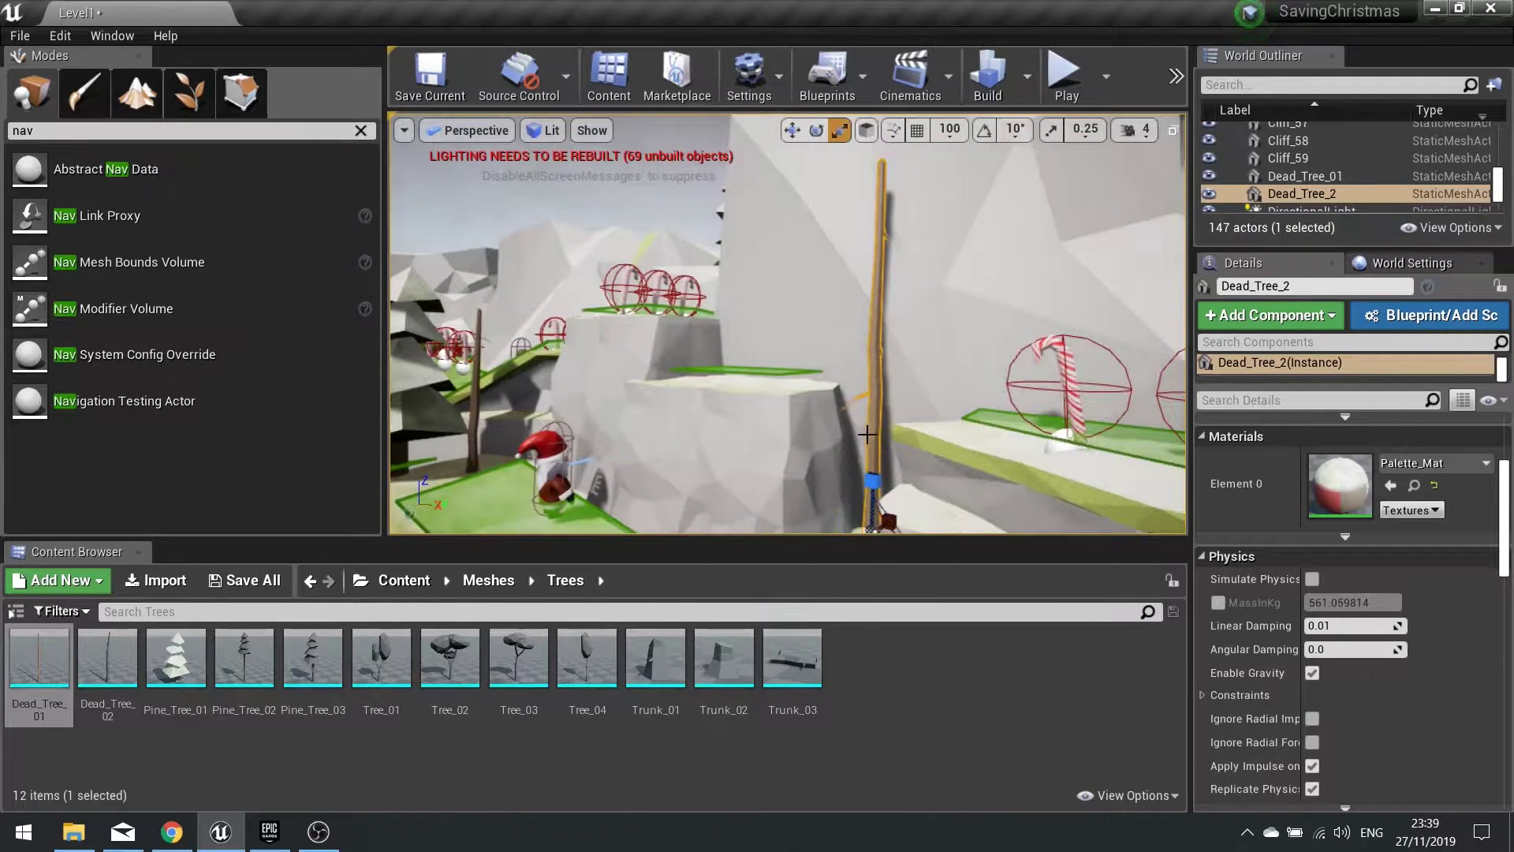
pyautogui.press('e')
pyautogui.moveTo(871, 476); pyautogui.dragTo(871, 526, button='right')
pyautogui.moveTo(821, 459); pyautogui.dragTo(859, 472)
# Assign Palette_Mat to the Trunk_03 mesh's material slot and return to the level.
pyautogui.moveTo(860, 471); pyautogui.dragTo(994, 465, button='right')
pyautogui.moveTo(741, 426); pyautogui.dragTo(899, 319, button='right')
pyautogui.press('w')
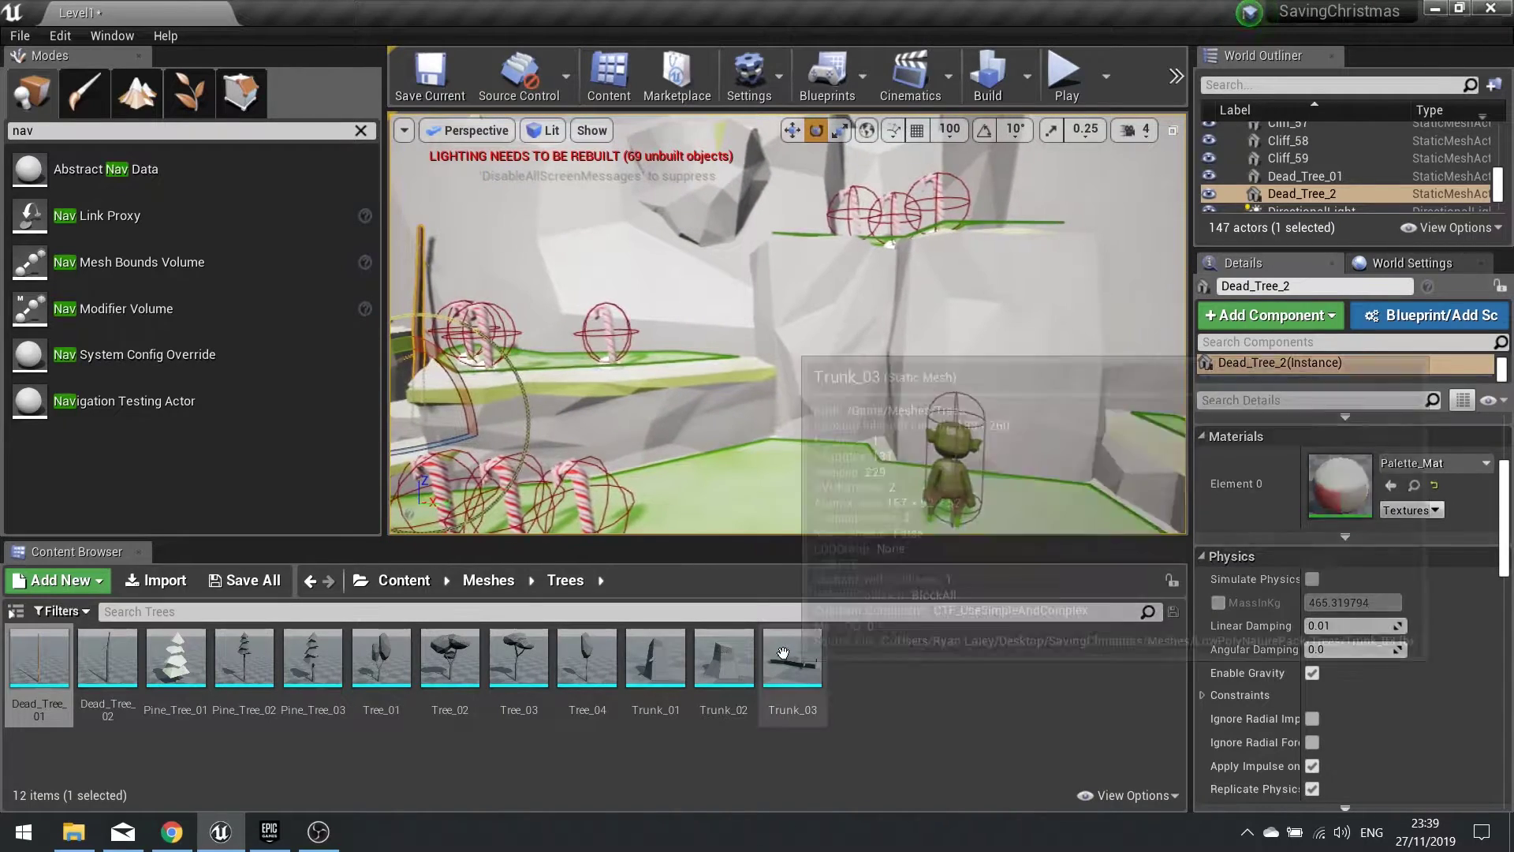
pyautogui.doubleClick(783, 654)
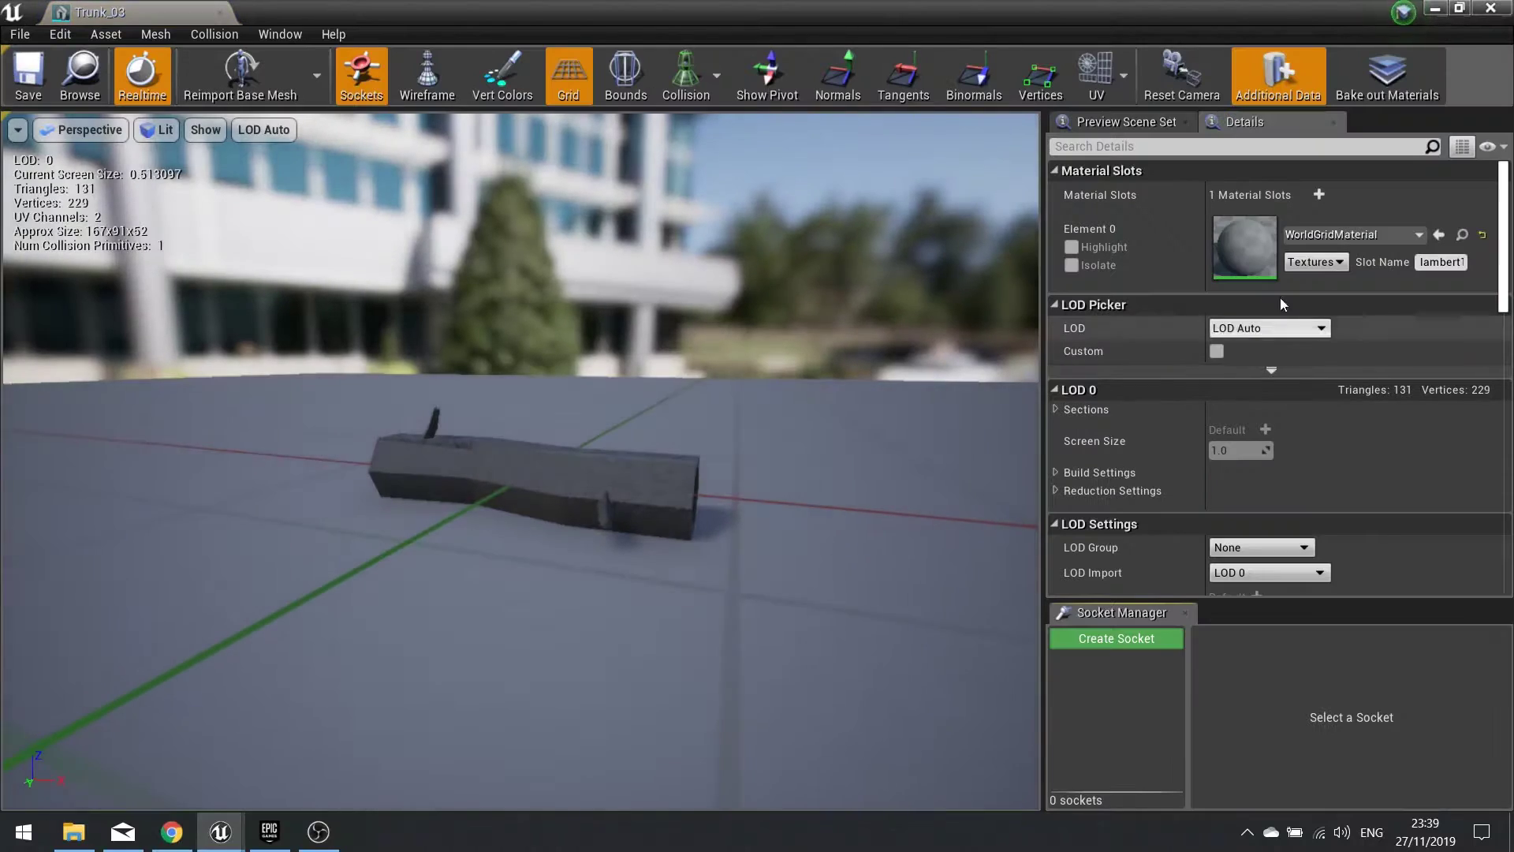
pyautogui.click(1323, 236)
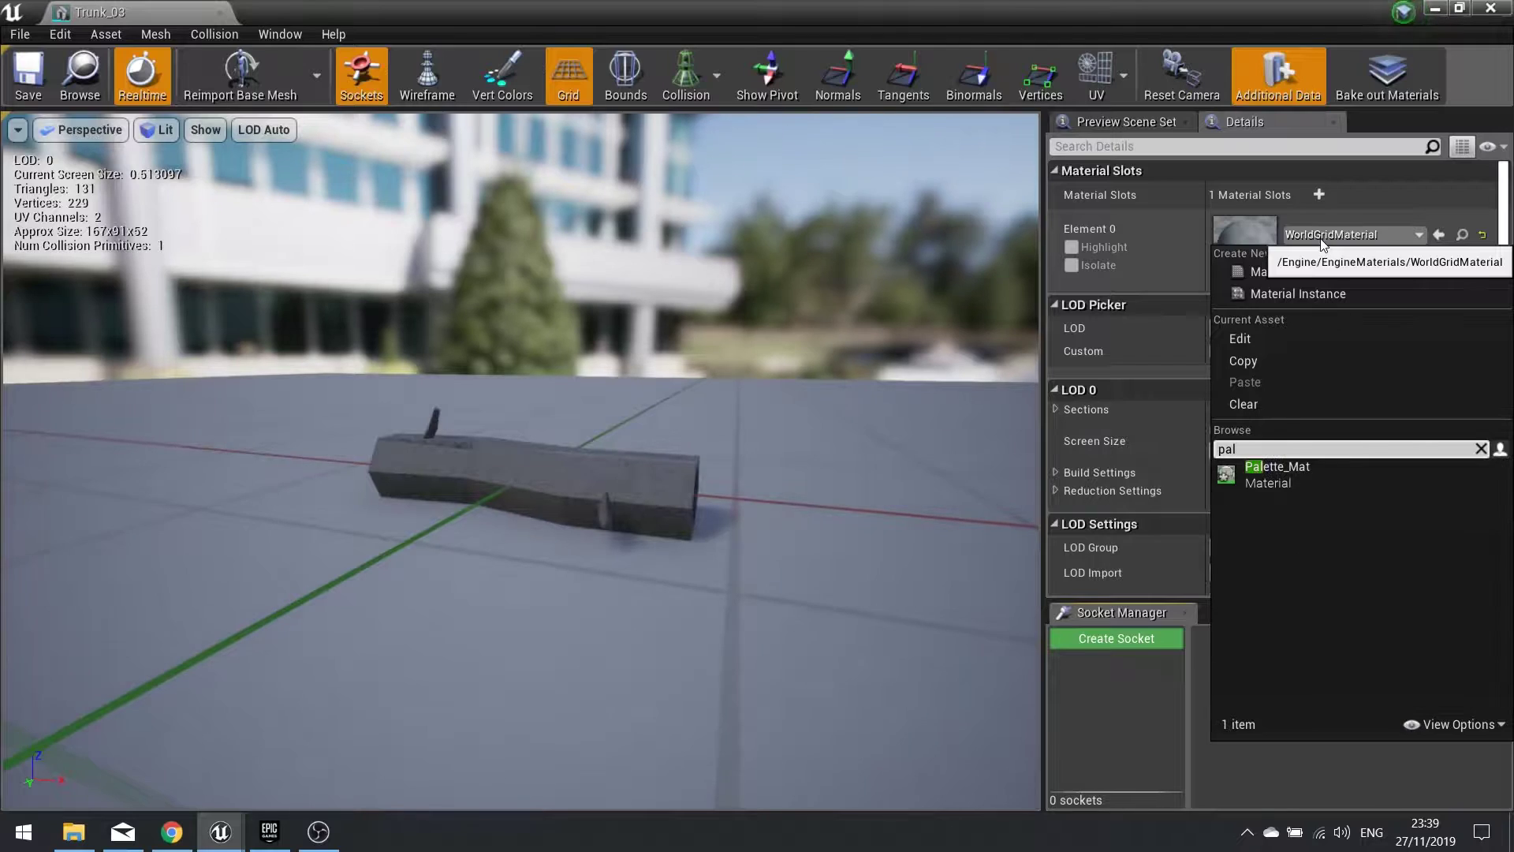
pyautogui.click(1348, 466)
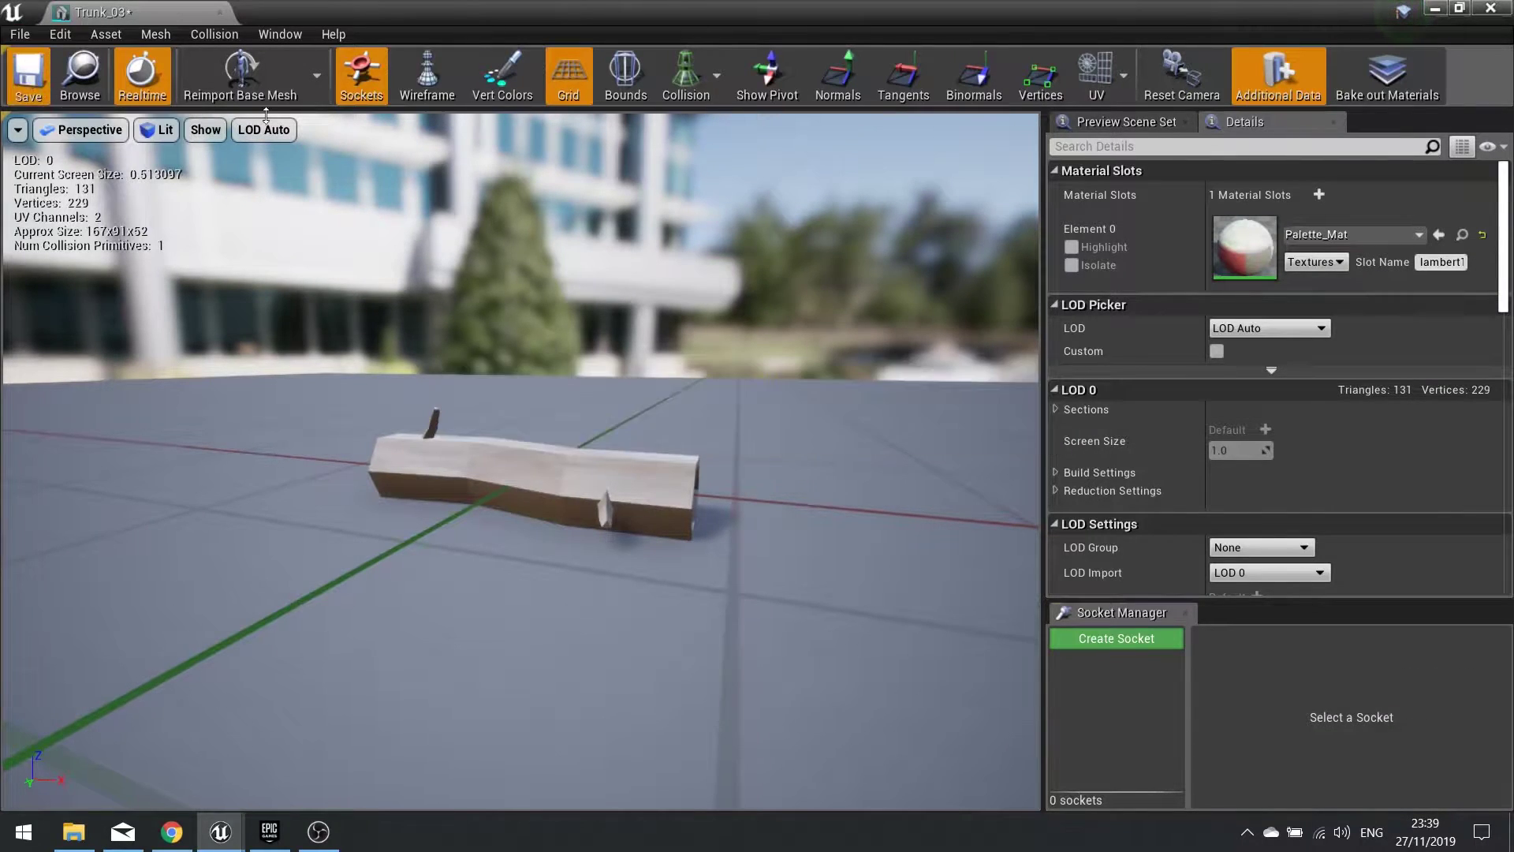
pyautogui.click(1489, 8)
# Place a Trunk_03 on the ground at the cliff base beside the goblin and rotate it, undoing the trial scaling.
pyautogui.moveTo(773, 647); pyautogui.dragTo(808, 450)
pyautogui.press('r')
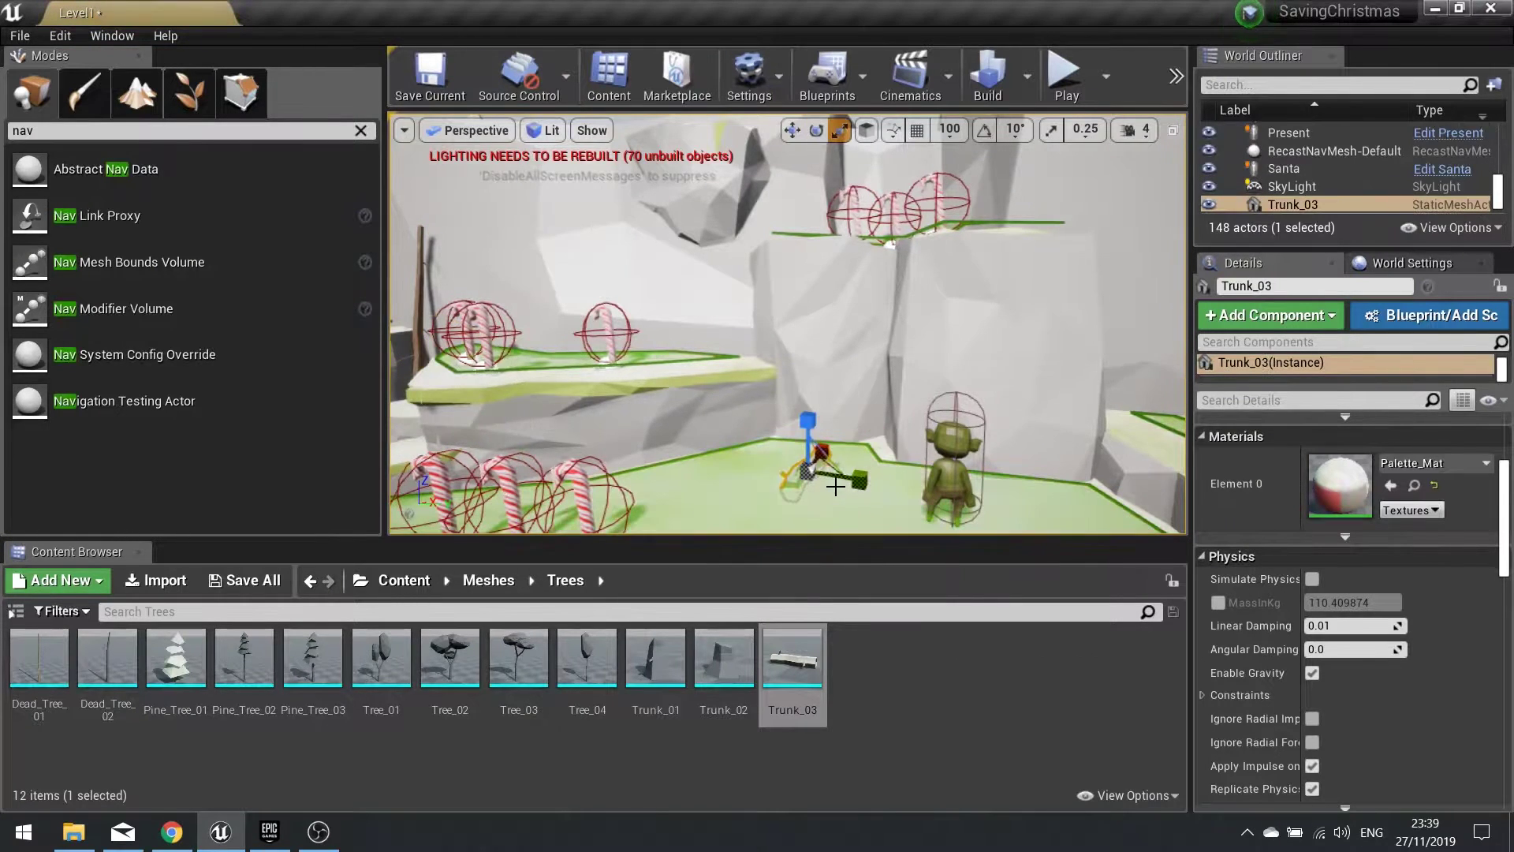
pyautogui.press('e')
pyautogui.moveTo(850, 506); pyautogui.dragTo(856, 517)
pyautogui.press('w')
pyautogui.press('r')
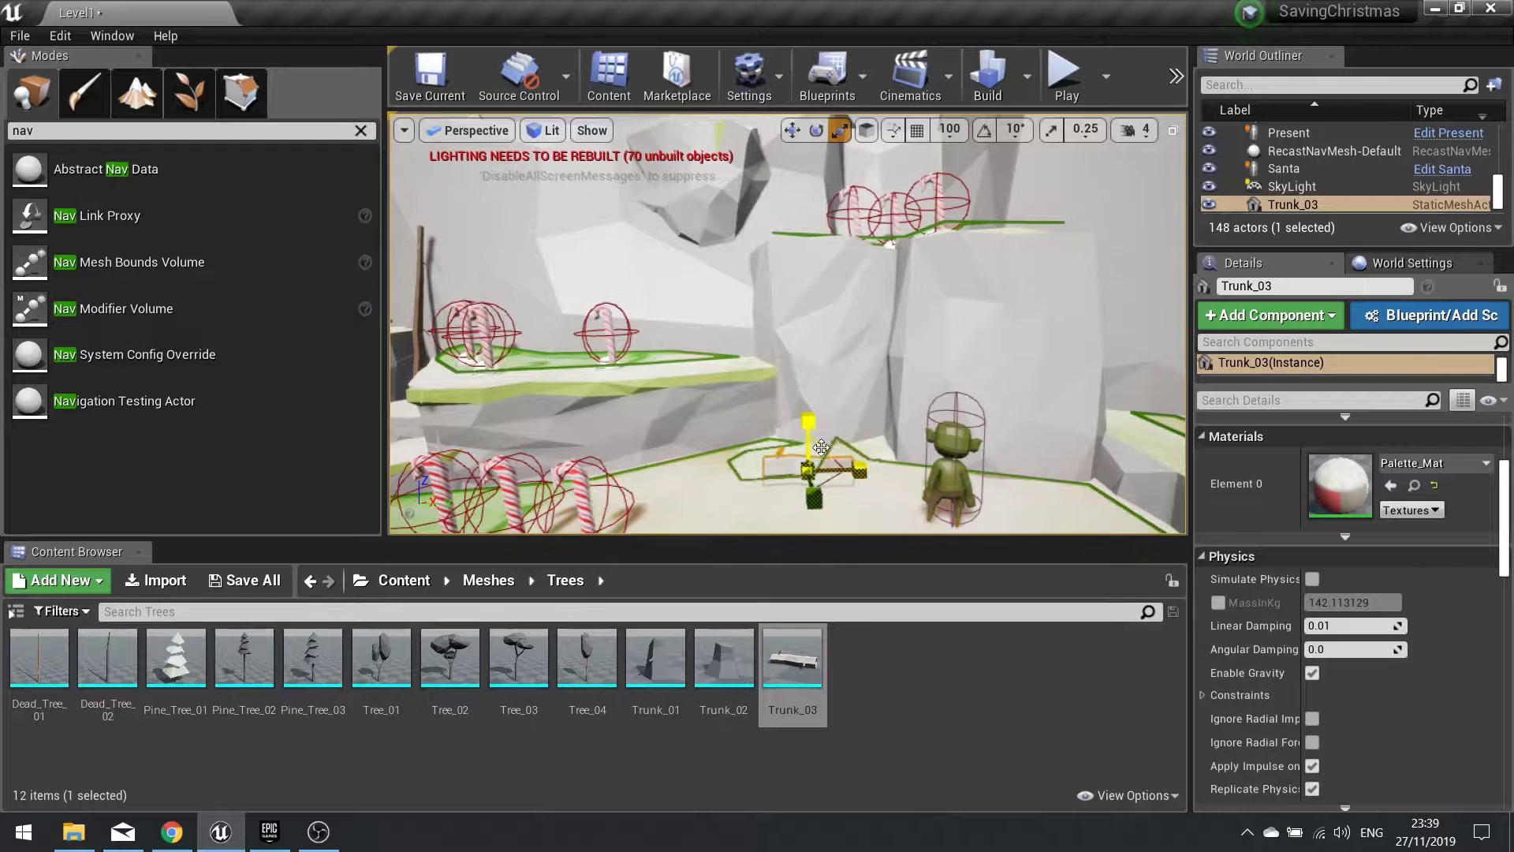
pyautogui.hotkey('ctrl', 'z')
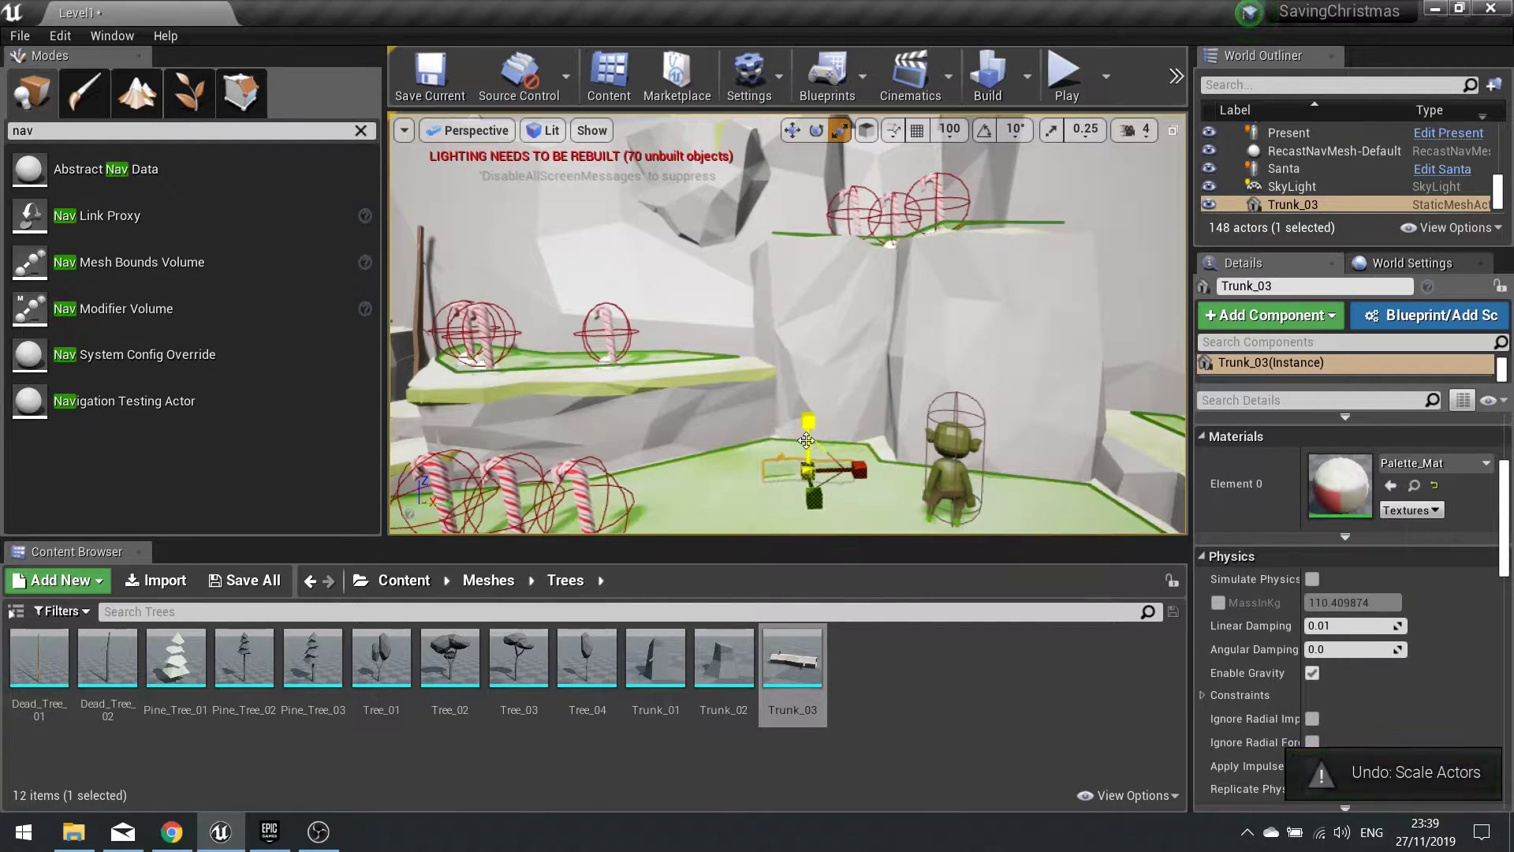
pyautogui.moveTo(814, 400); pyautogui.dragTo(815, 406)
# Move the fallen trunk closer to the cliff wall and adjust its height above the ground.
pyautogui.moveTo(821, 487); pyautogui.dragTo(865, 381, button='right')
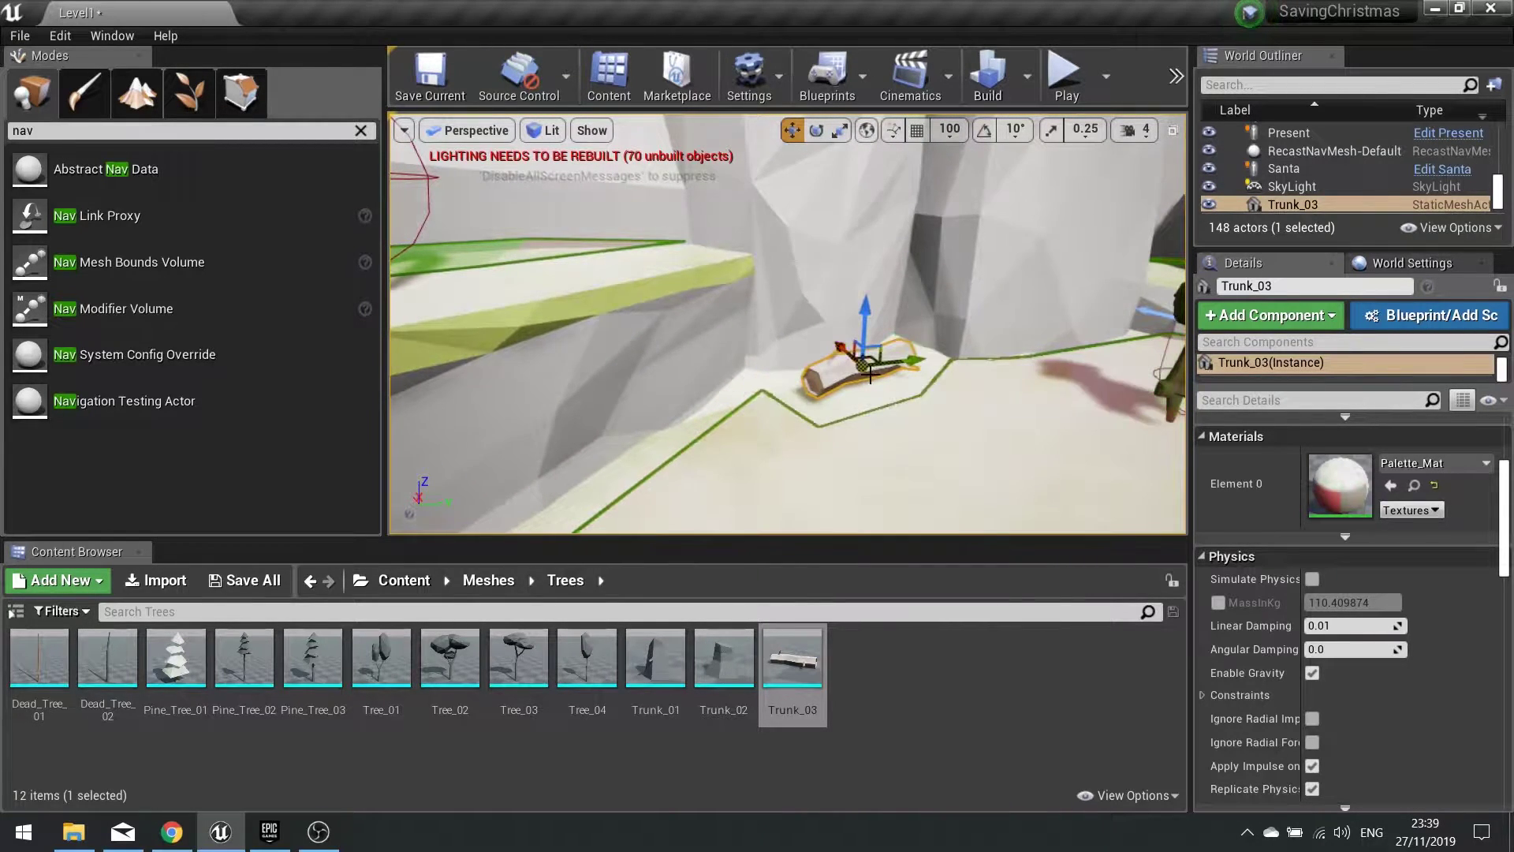
pyautogui.press('d')
pyautogui.moveTo(891, 412); pyautogui.dragTo(890, 412, button='right')
pyautogui.moveTo(781, 371); pyautogui.dragTo(797, 372)
pyautogui.moveTo(727, 307); pyautogui.dragTo(728, 302)
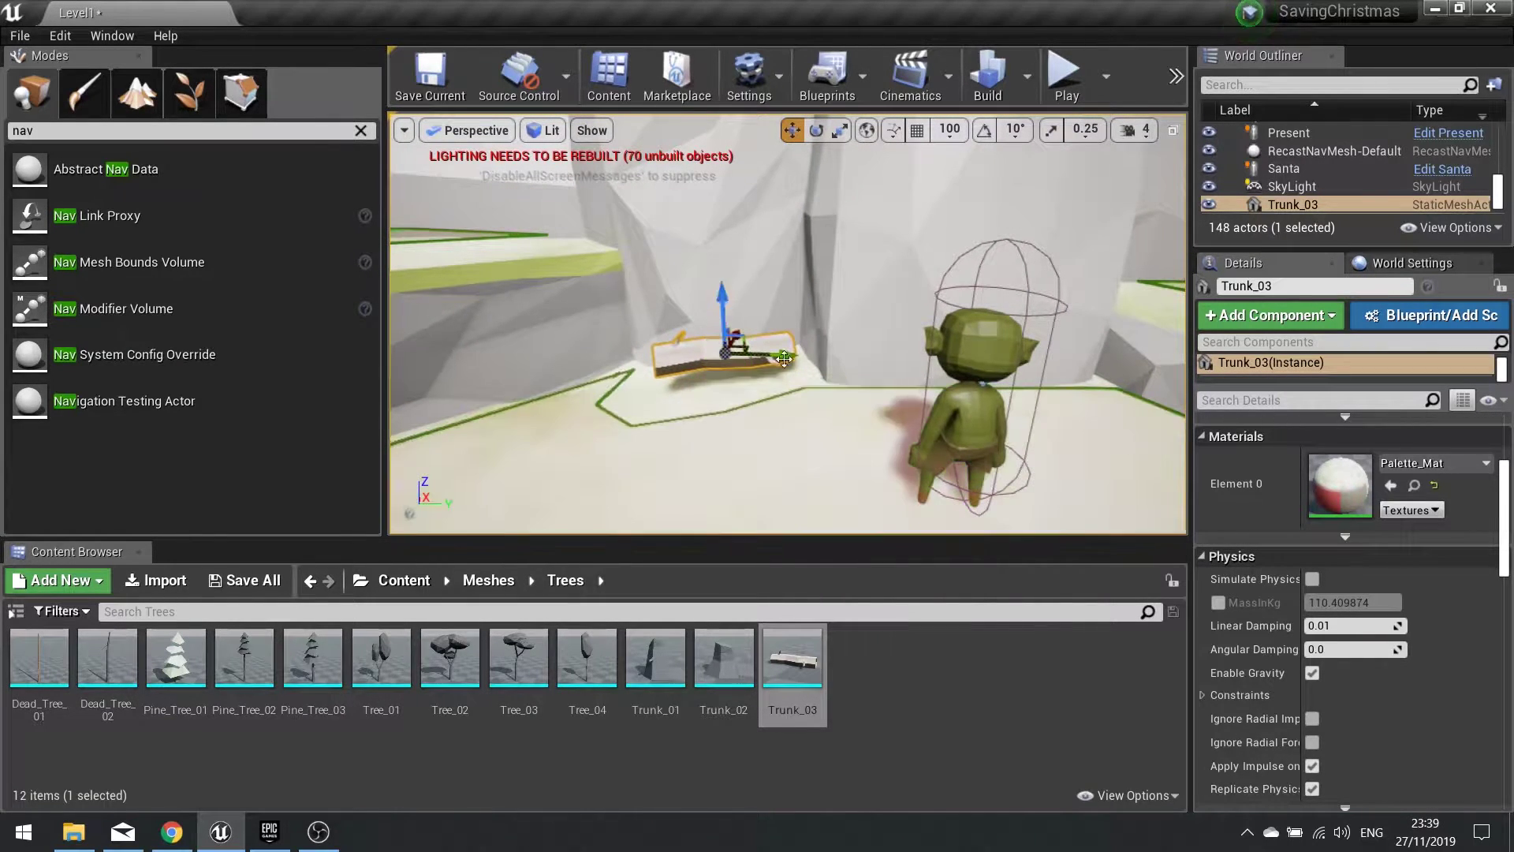
# Tilt the fallen trunk to follow the slope and lower it onto the ground.
pyautogui.press('a')
pyautogui.moveTo(797, 395)
pyautogui.mouseDown(button='right')
pyautogui.moveTo(892, 395)
pyautogui.moveTo(797, 397)
pyautogui.mouseUp(button='right')
pyautogui.press('d')
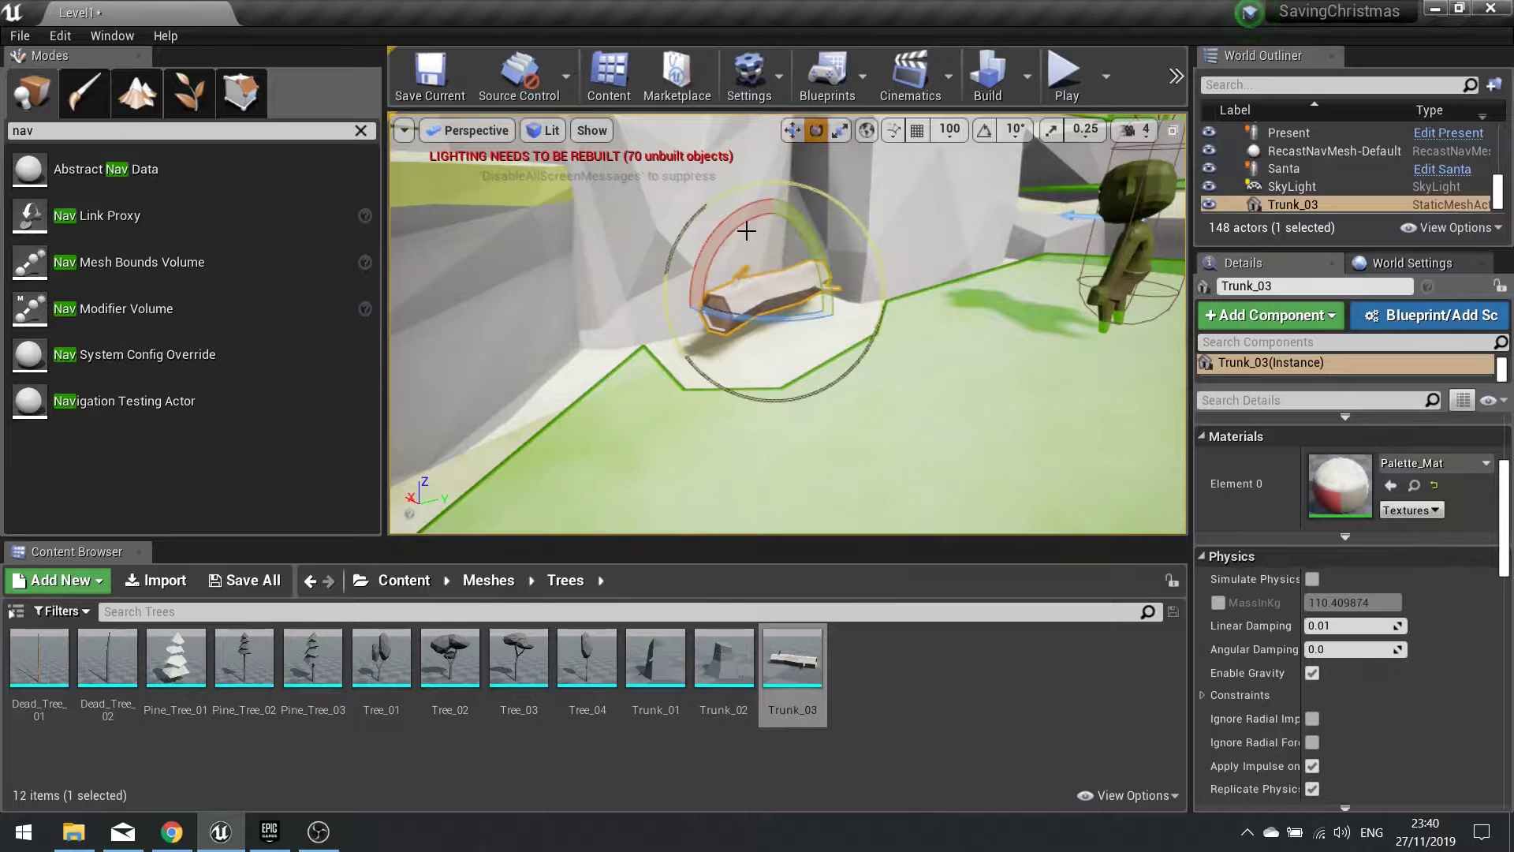
pyautogui.moveTo(769, 197); pyautogui.dragTo(731, 226)
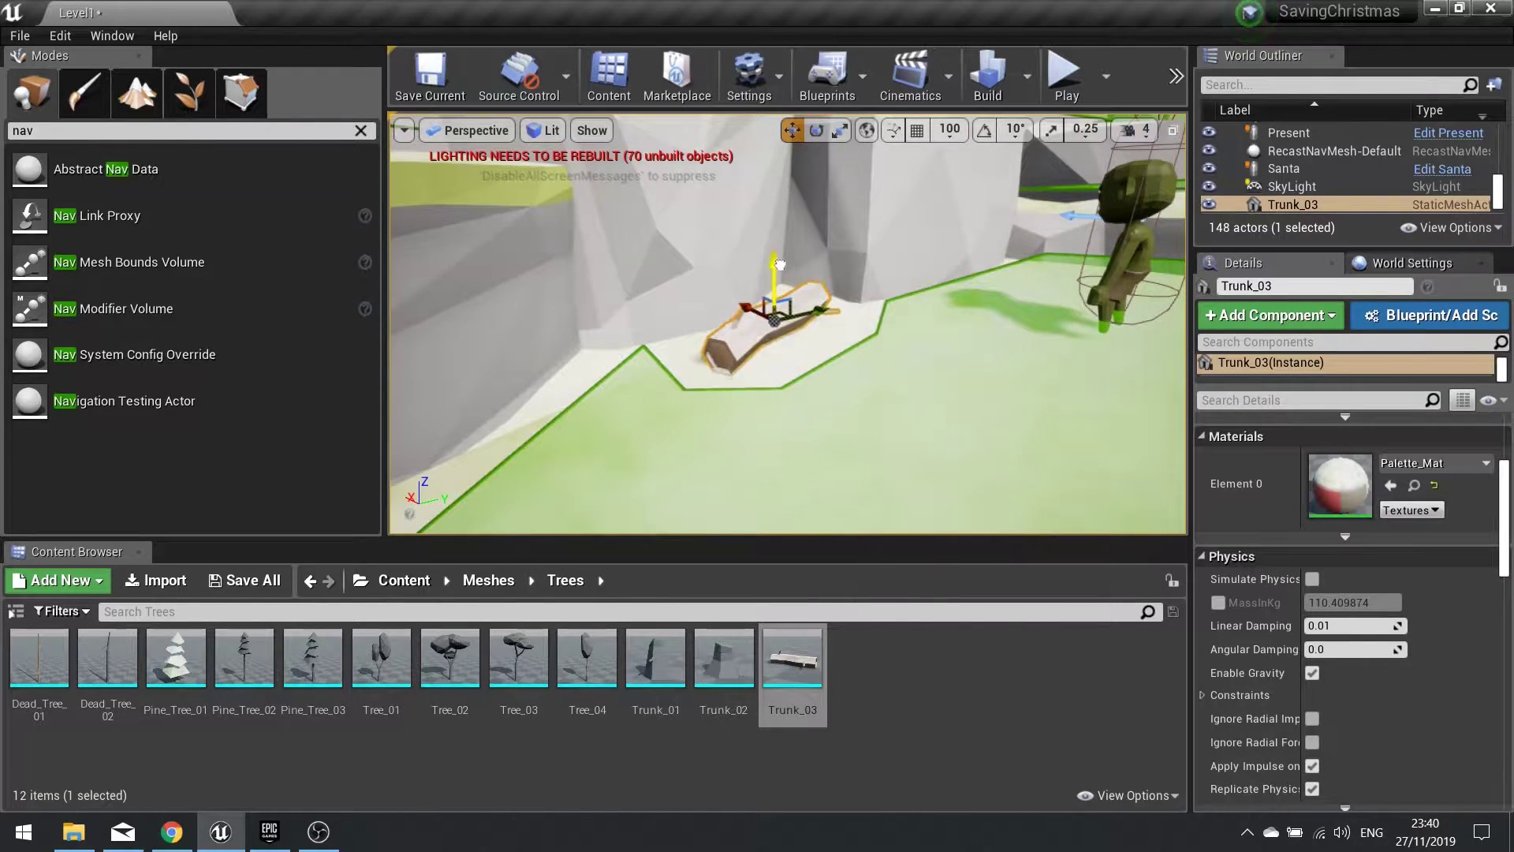
pyautogui.moveTo(779, 265); pyautogui.dragTo(780, 276)
# Place a Pine_Tree_01 in the gap between the two cliffs near the goblin and shrink its height.
pyautogui.moveTo(858, 389)
pyautogui.mouseDown(button='right')
pyautogui.moveTo(985, 388)
pyautogui.moveTo(931, 379)
pyautogui.moveTo(930, 276)
pyautogui.moveTo(931, 379)
pyautogui.moveTo(907, 362)
pyautogui.moveTo(946, 387)
pyautogui.moveTo(883, 354)
pyautogui.moveTo(858, 389)
pyautogui.mouseUp(button='right')
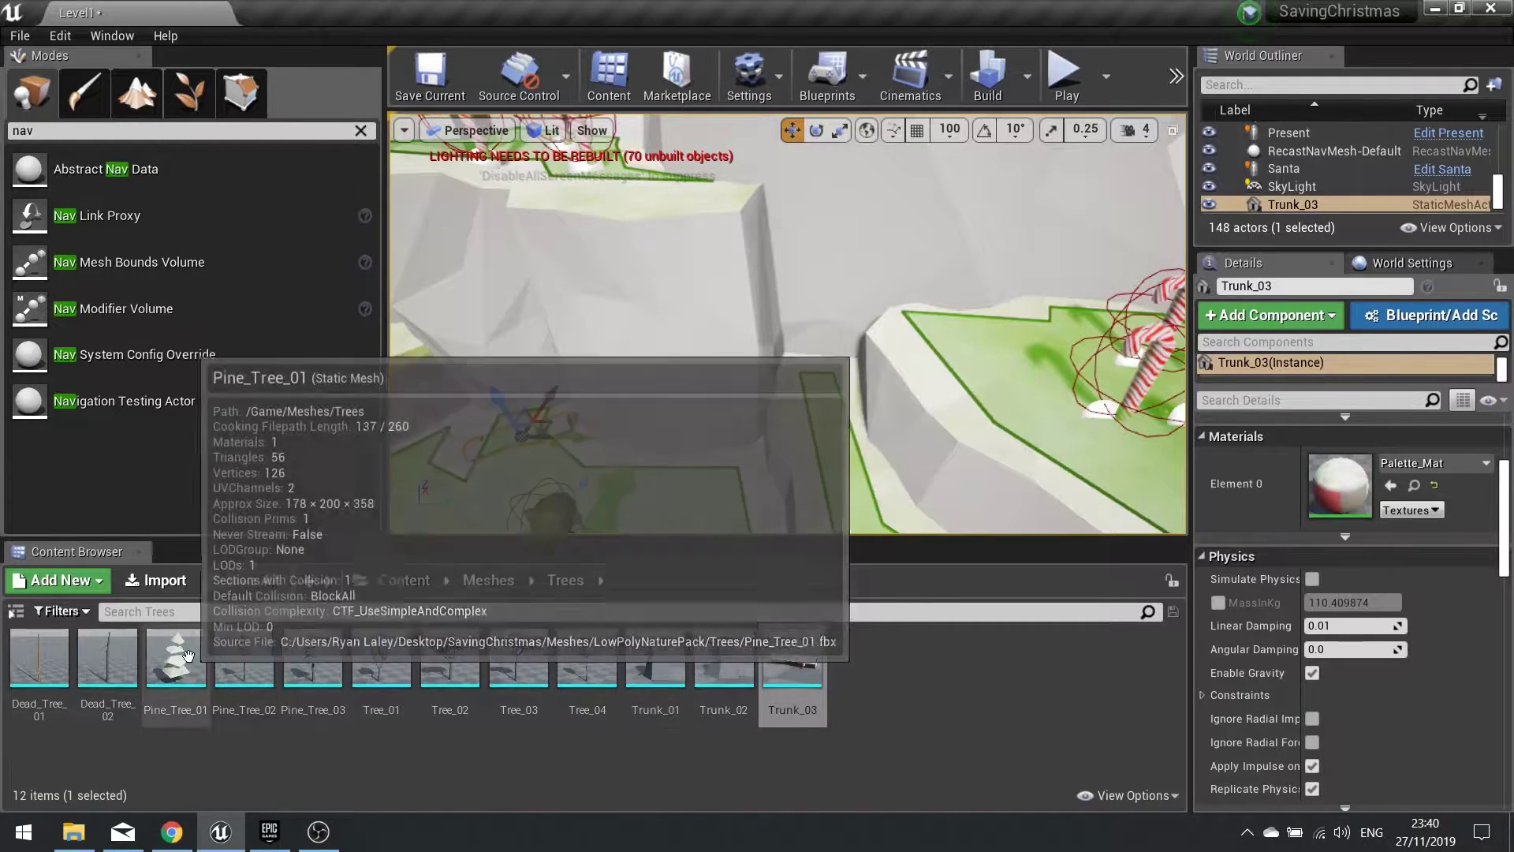
pyautogui.moveTo(189, 654); pyautogui.dragTo(802, 361)
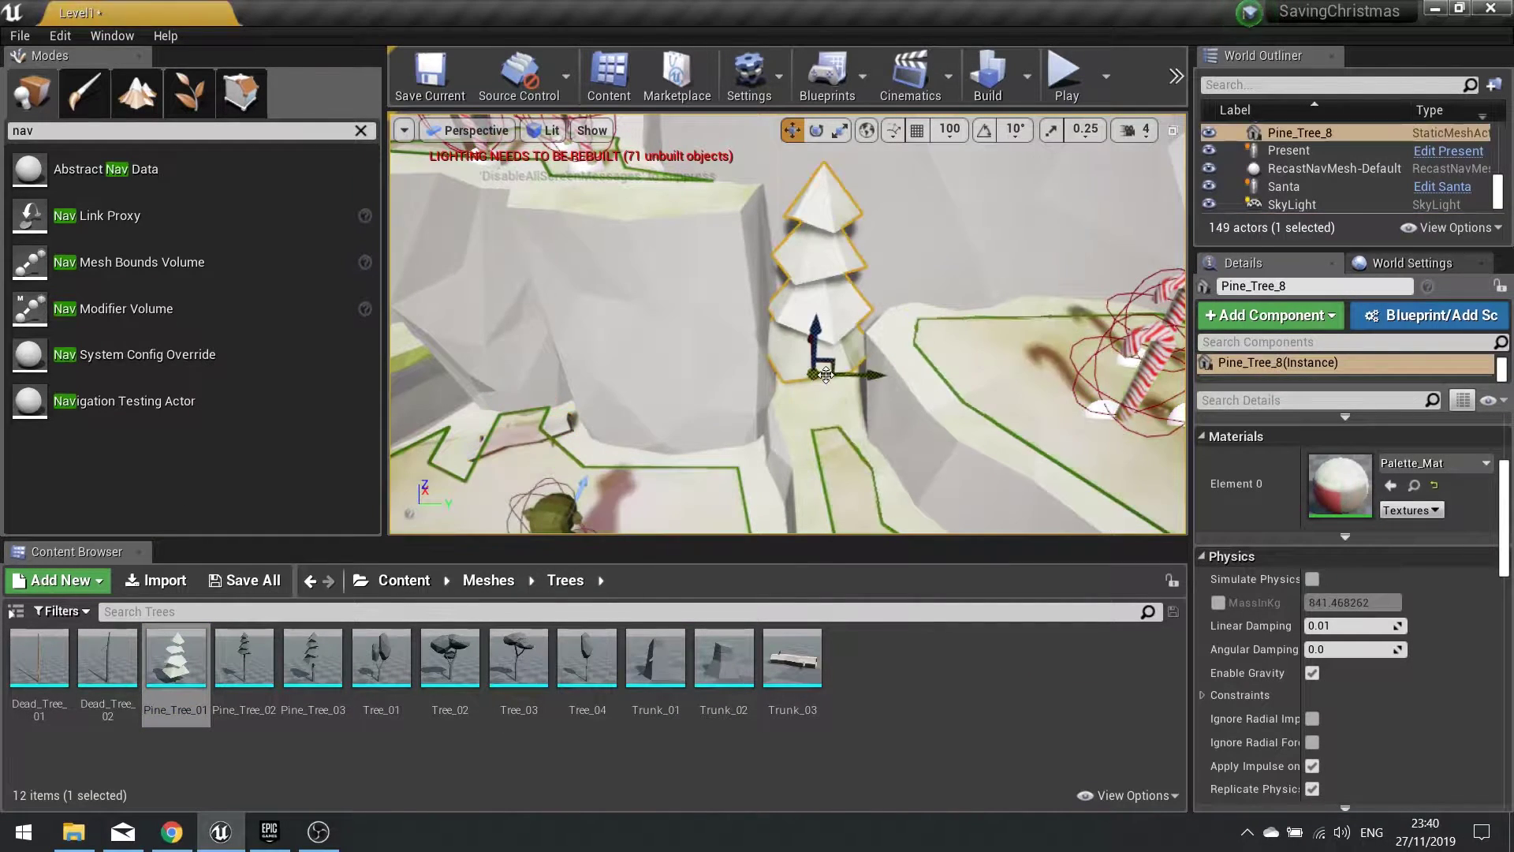
pyautogui.press('r')
pyautogui.press('w')
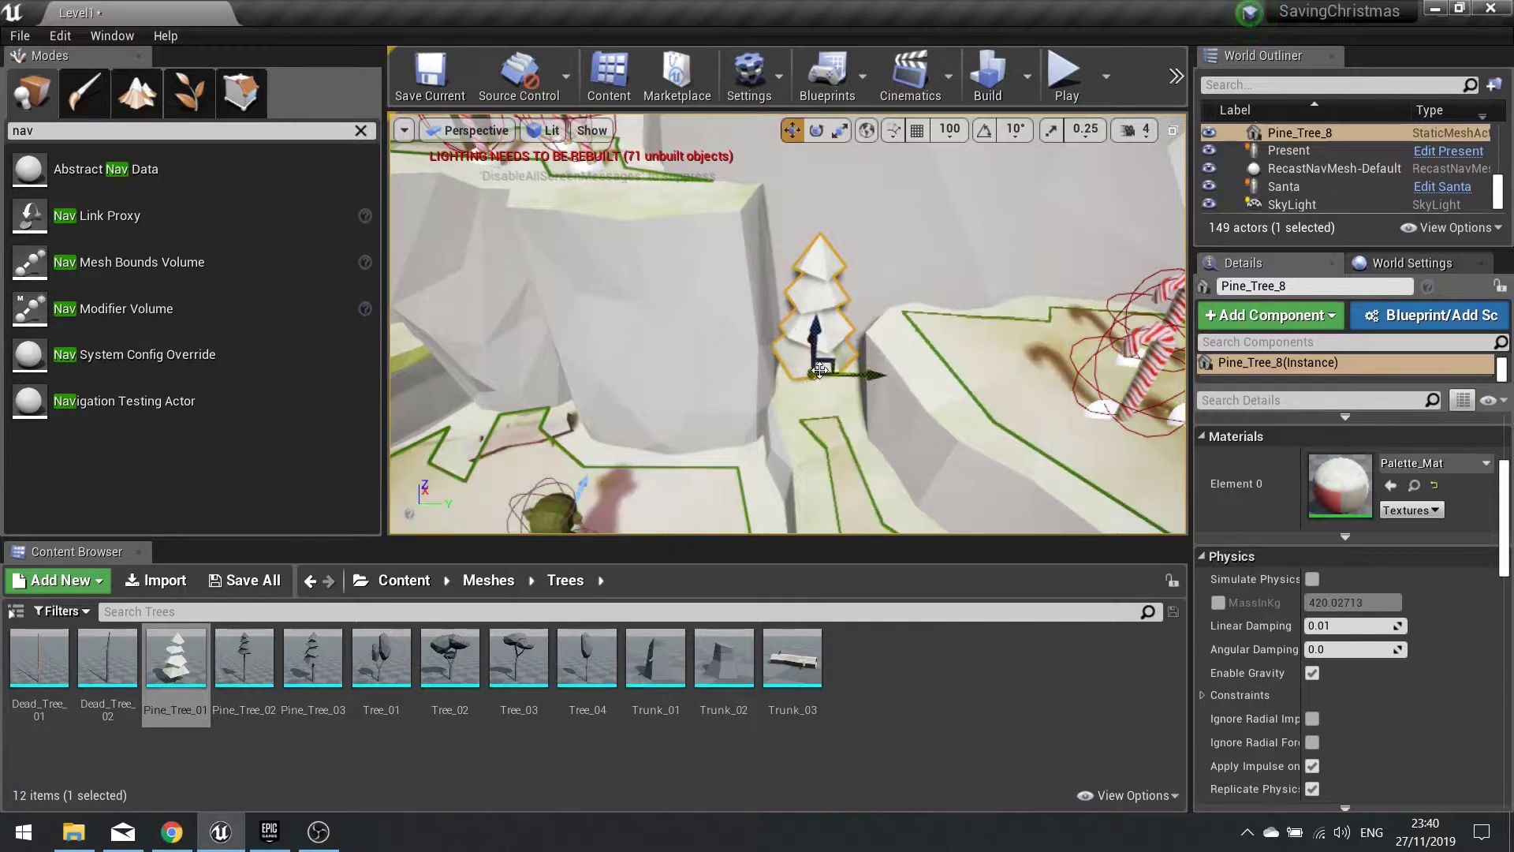
# Place a Pine_Tree_01 against the cliff wall beside the candy canes behind the present and enlarge it.
pyautogui.moveTo(811, 359); pyautogui.dragTo(1017, 371, button='right')
pyautogui.press('w')
pyautogui.moveTo(175, 659); pyautogui.dragTo(806, 343)
pyautogui.press('r')
pyautogui.moveTo(806, 344); pyautogui.dragTo(806, 388, button='right')
# Place another Pine_Tree_01 at the platform edge in front of the large pine near the present and enlarge it slightly.
pyautogui.press('s')
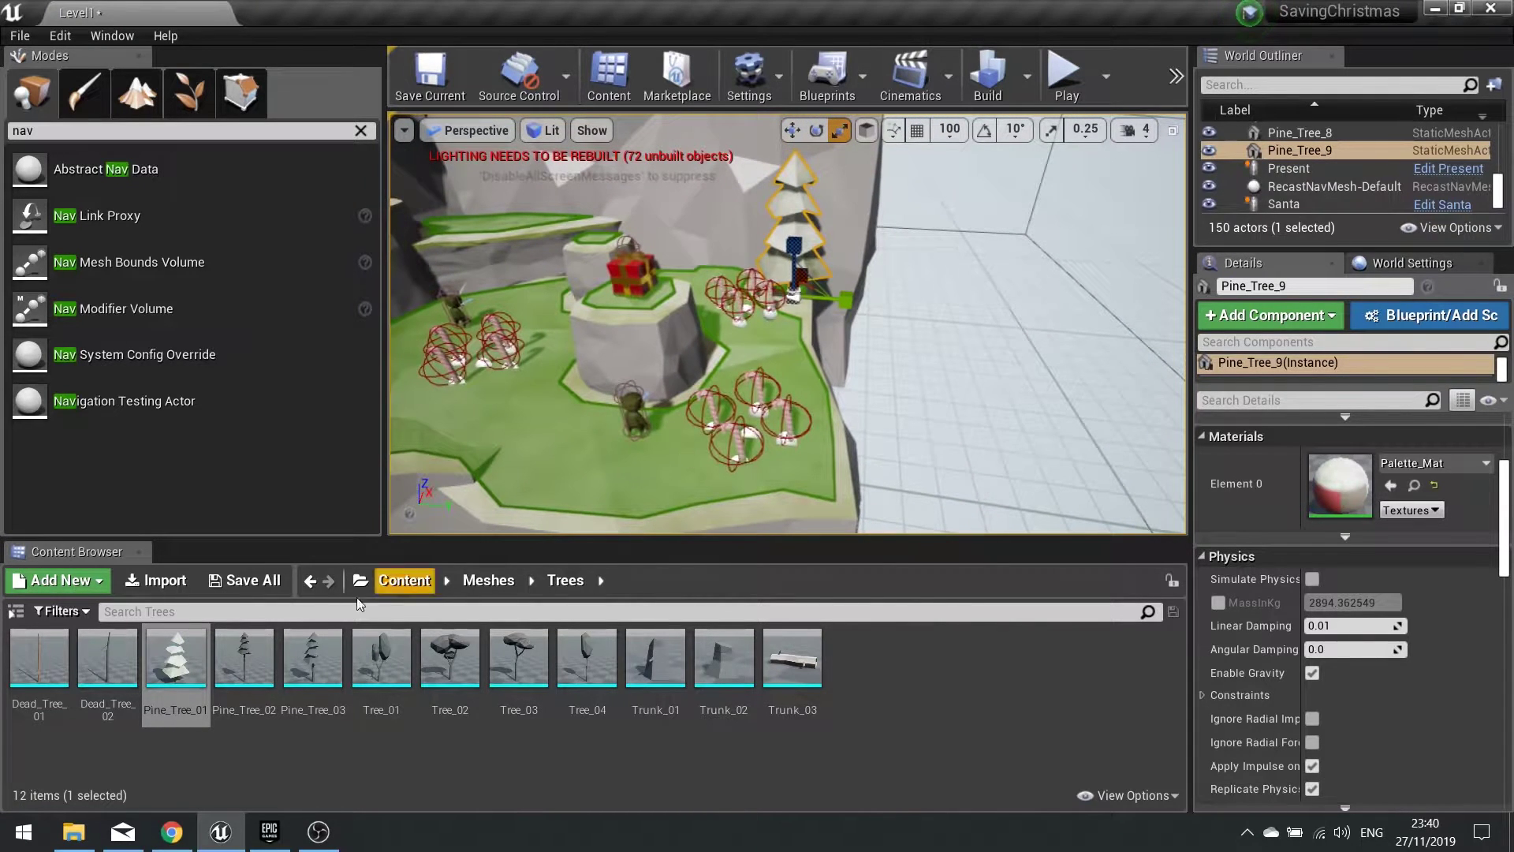
pyautogui.moveTo(176, 662); pyautogui.dragTo(789, 474)
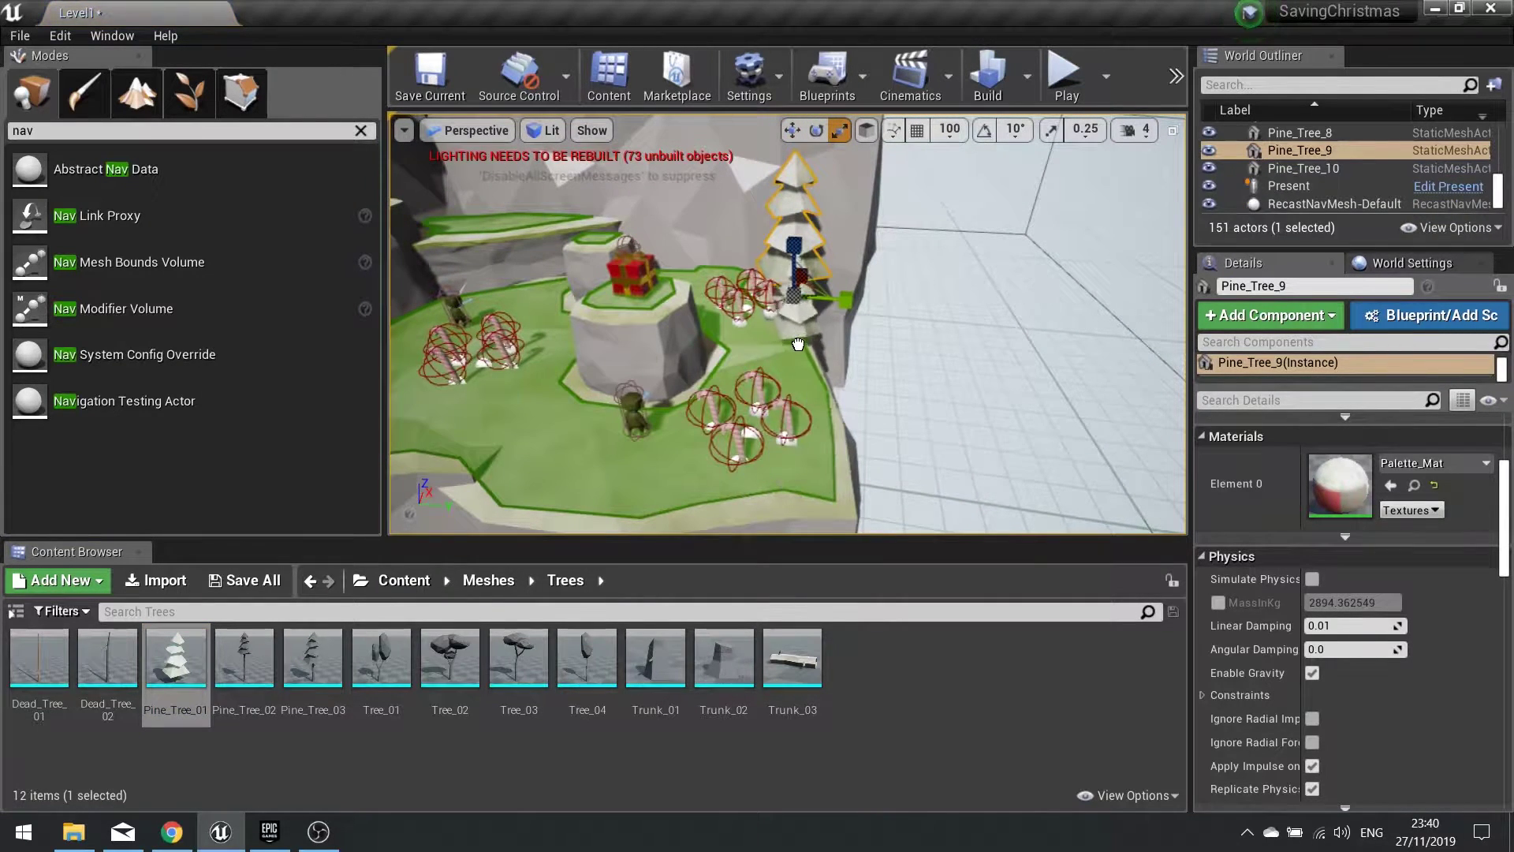
pyautogui.click(800, 356)
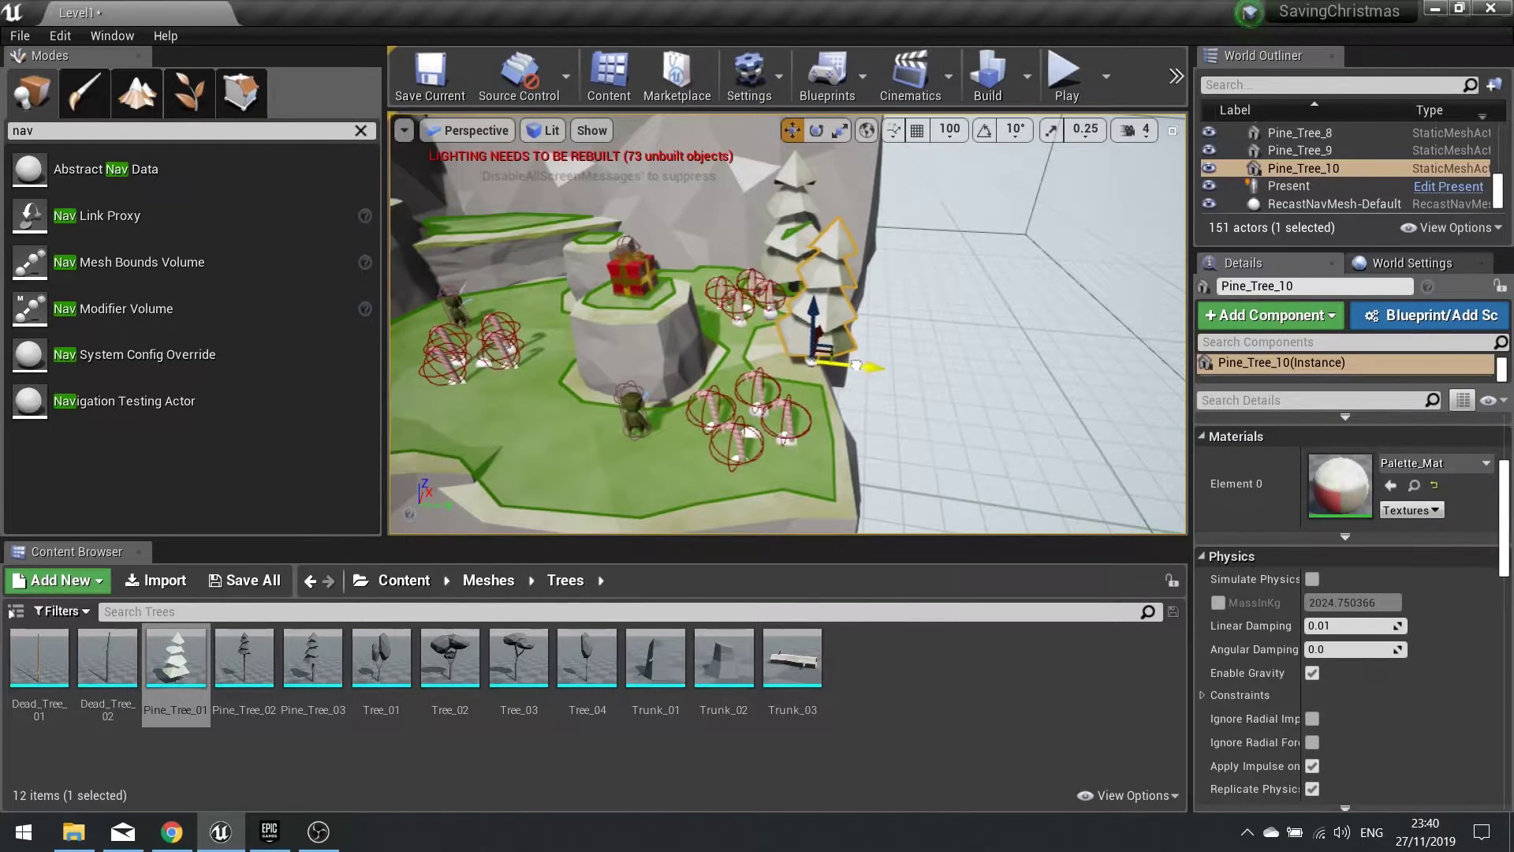
# Place a Pine_Tree_01 at the edge of the grassy cliff top above the small ledges.
pyautogui.moveTo(855, 414)
pyautogui.mouseDown(button='right')
pyautogui.moveTo(782, 450)
pyautogui.moveTo(694, 458)
pyautogui.moveTo(856, 442)
pyautogui.mouseUp(button='right')
pyautogui.press('w')
pyautogui.moveTo(868, 337); pyautogui.dragTo(828, 339, button='right')
pyautogui.press('s')
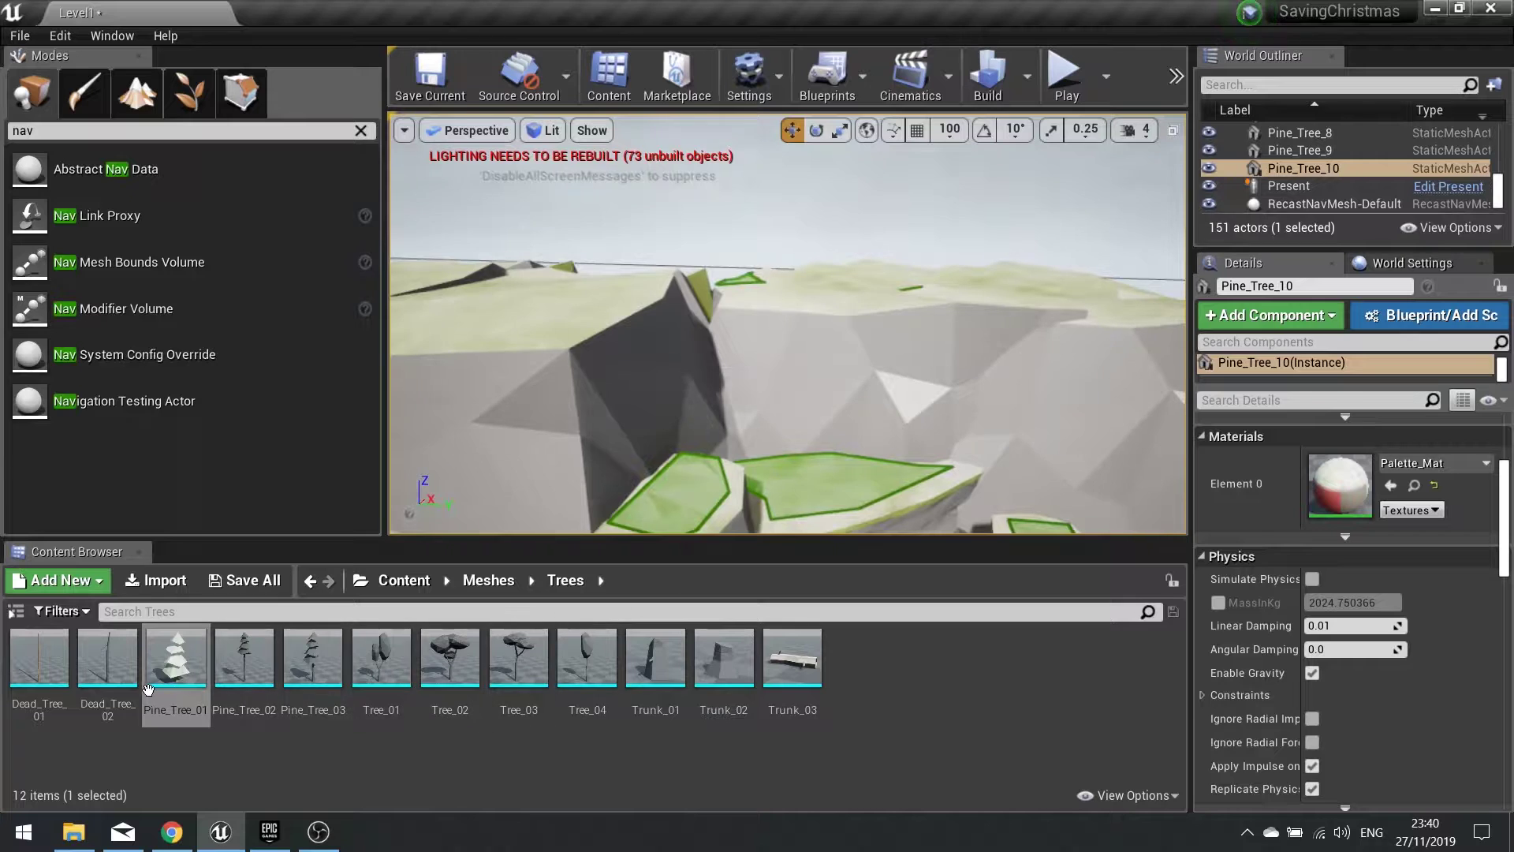
pyautogui.moveTo(154, 678); pyautogui.dragTo(662, 356)
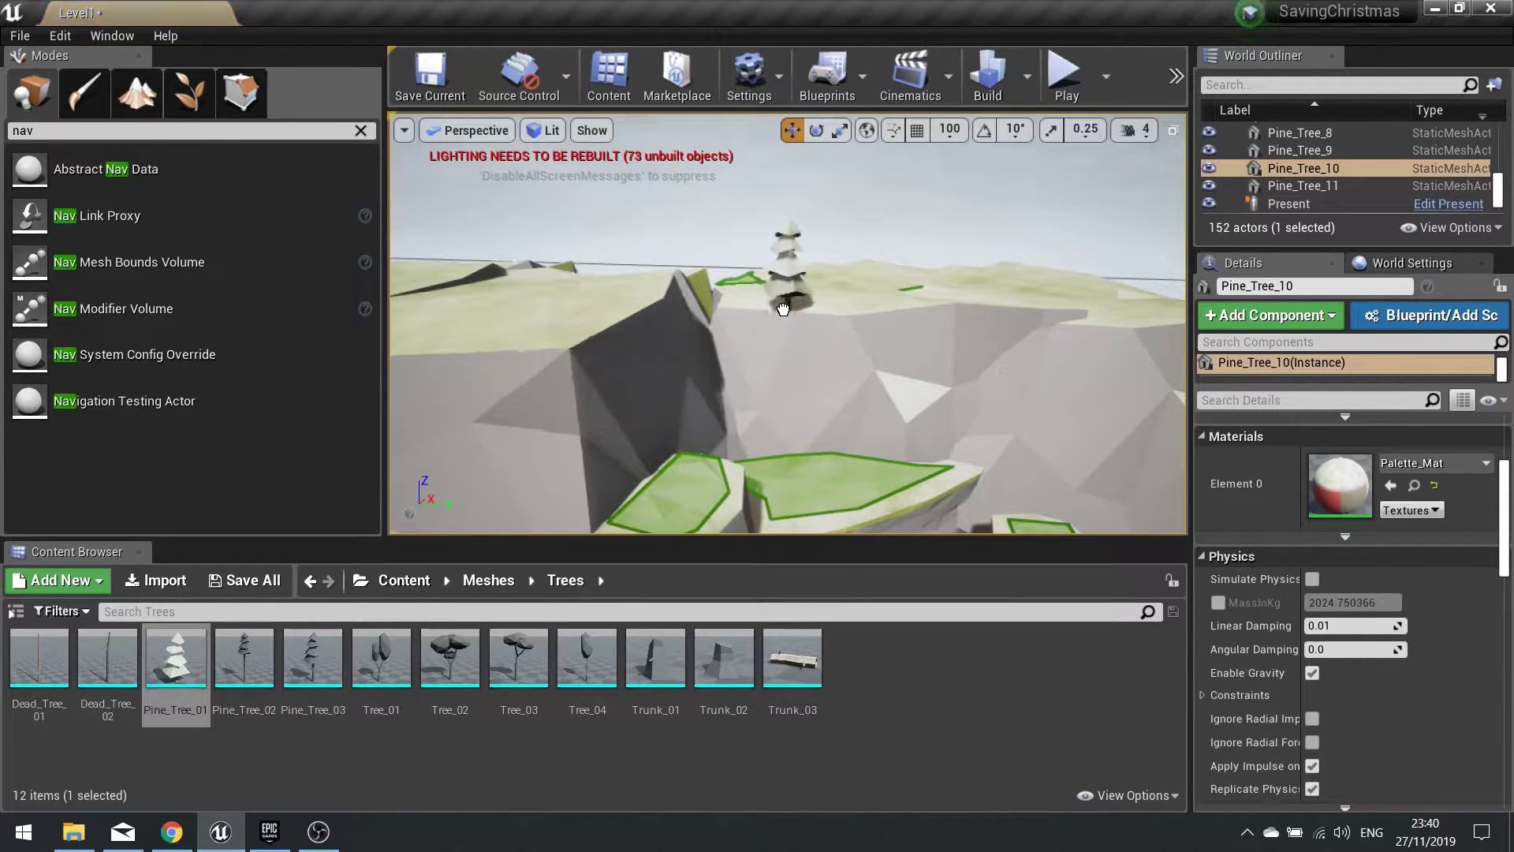
pyautogui.moveTo(784, 309); pyautogui.dragTo(781, 312)
pyautogui.press('e')
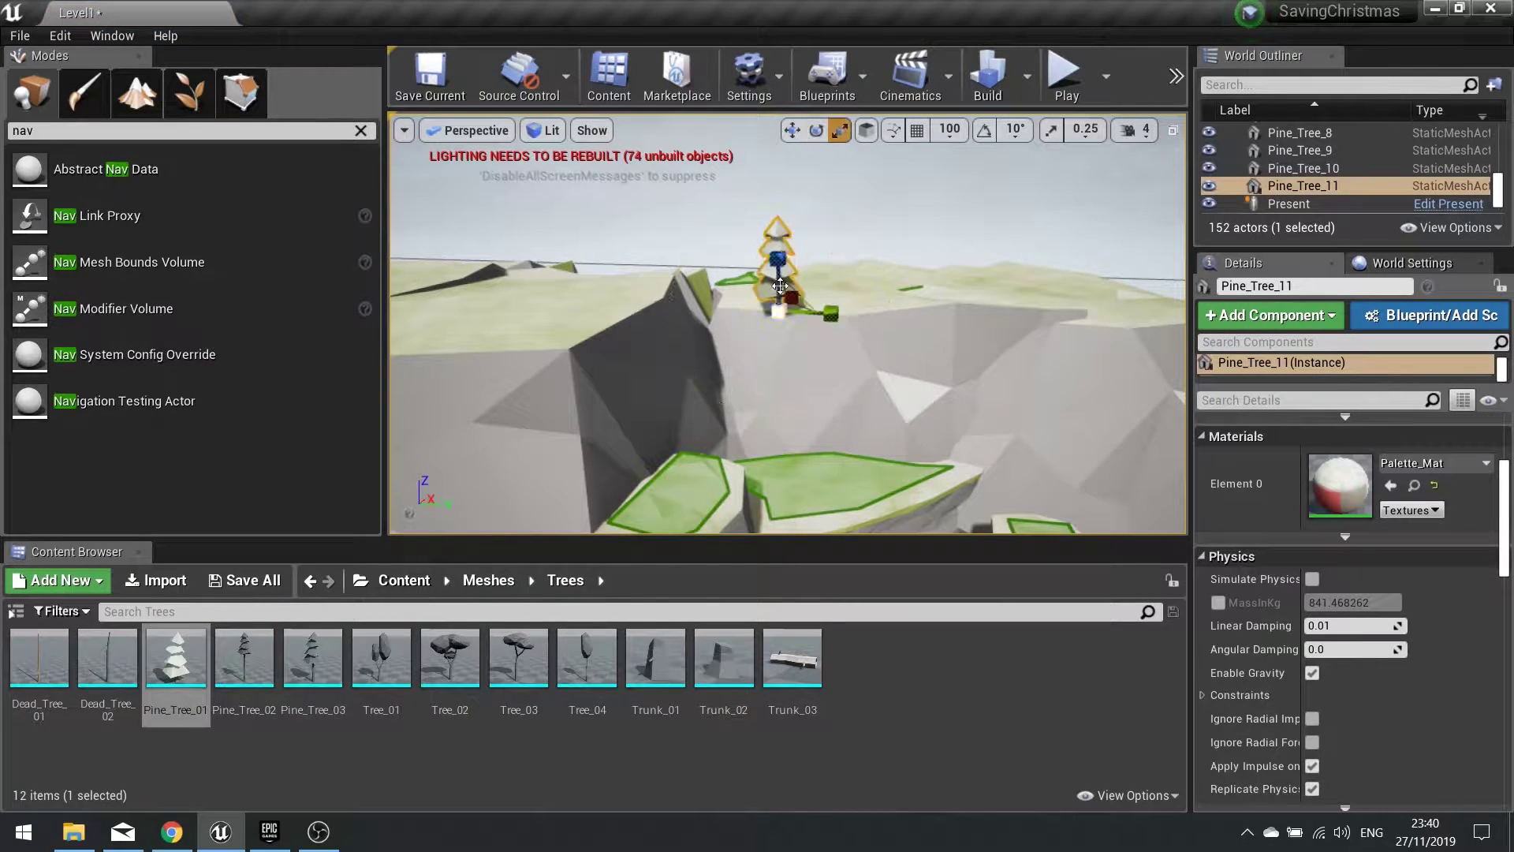
# Place a Pine_Tree_01 on the rock outcrop jutting from the cliff wall and rotate it about its vertical axis.
pyautogui.moveTo(769, 352); pyautogui.dragTo(676, 487, button='right')
pyautogui.moveTo(774, 515); pyautogui.dragTo(552, 474, button='right')
pyautogui.moveTo(272, 639); pyautogui.dragTo(943, 272)
pyautogui.press('e')
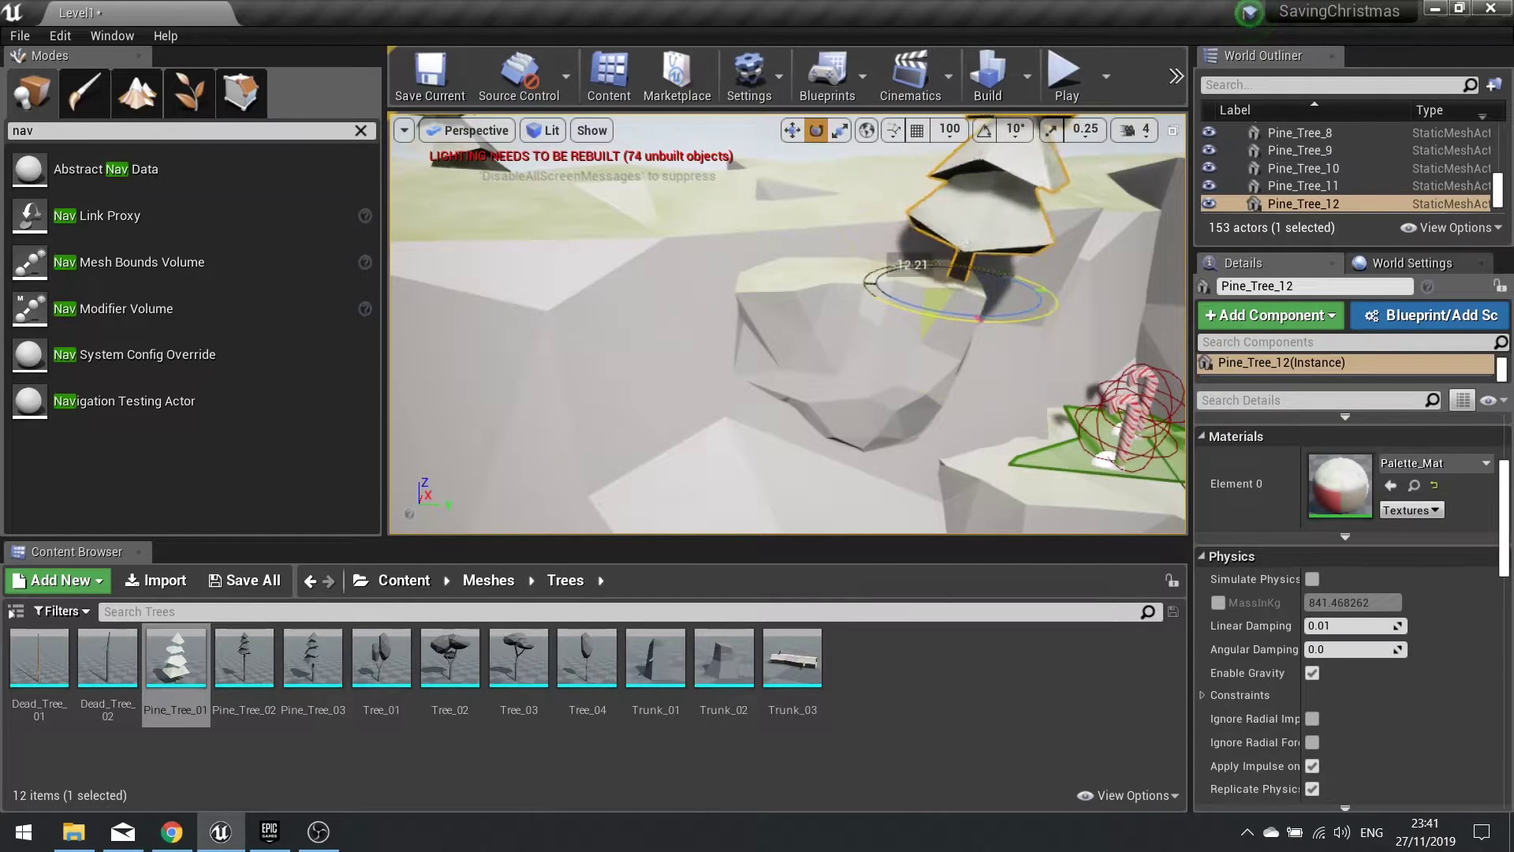
# Playtest the level by running and jumping Santa across the decorated platforms, then stop the session.
pyautogui.press('s')
pyautogui.moveTo(787, 323); pyautogui.dragTo(821, 347, button='right')
pyautogui.click(1066, 82)
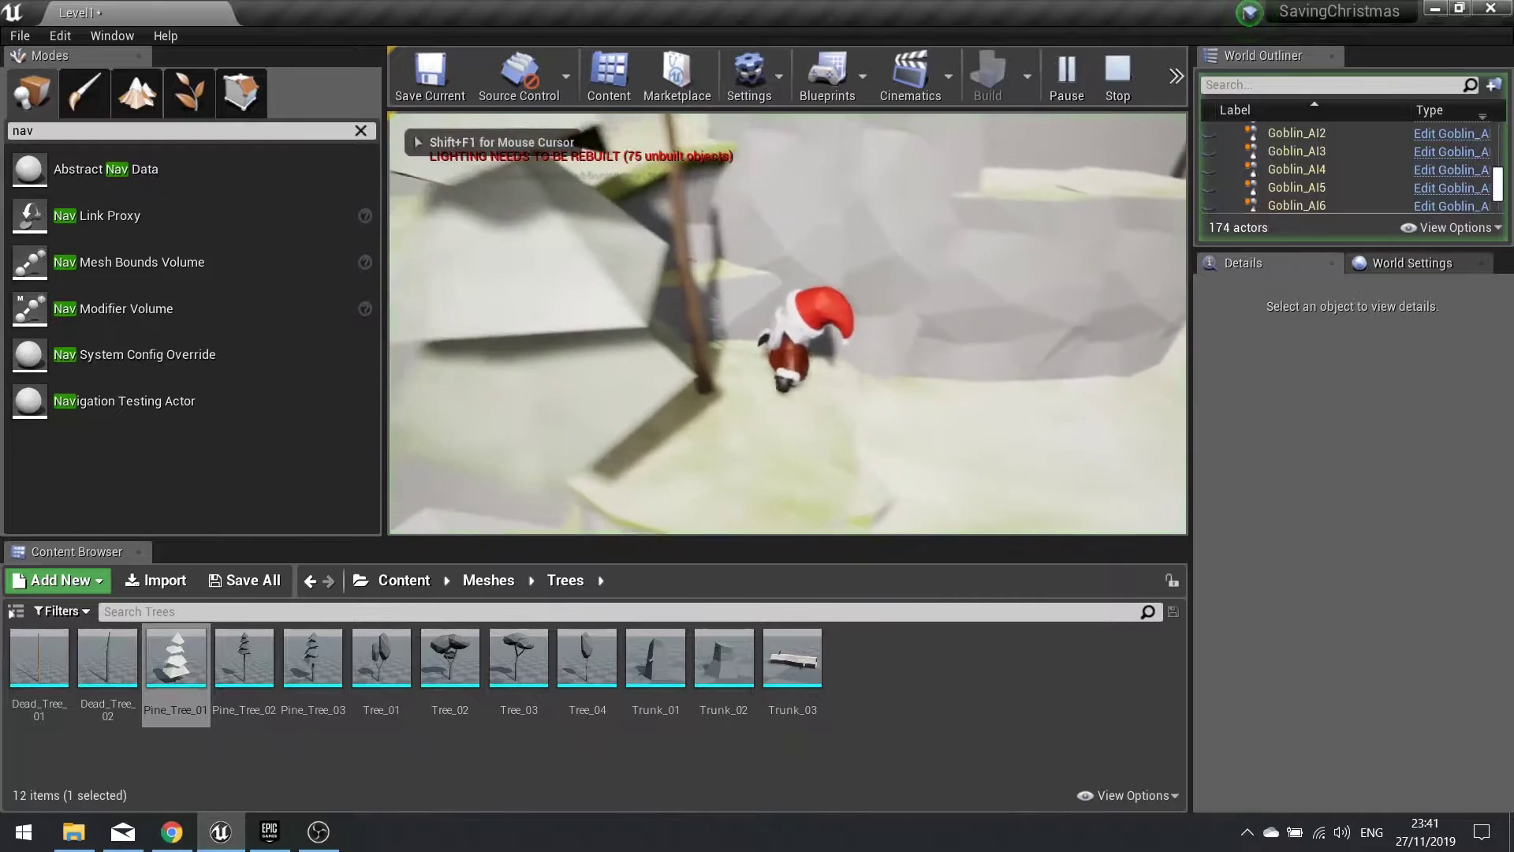
pyautogui.press('w')
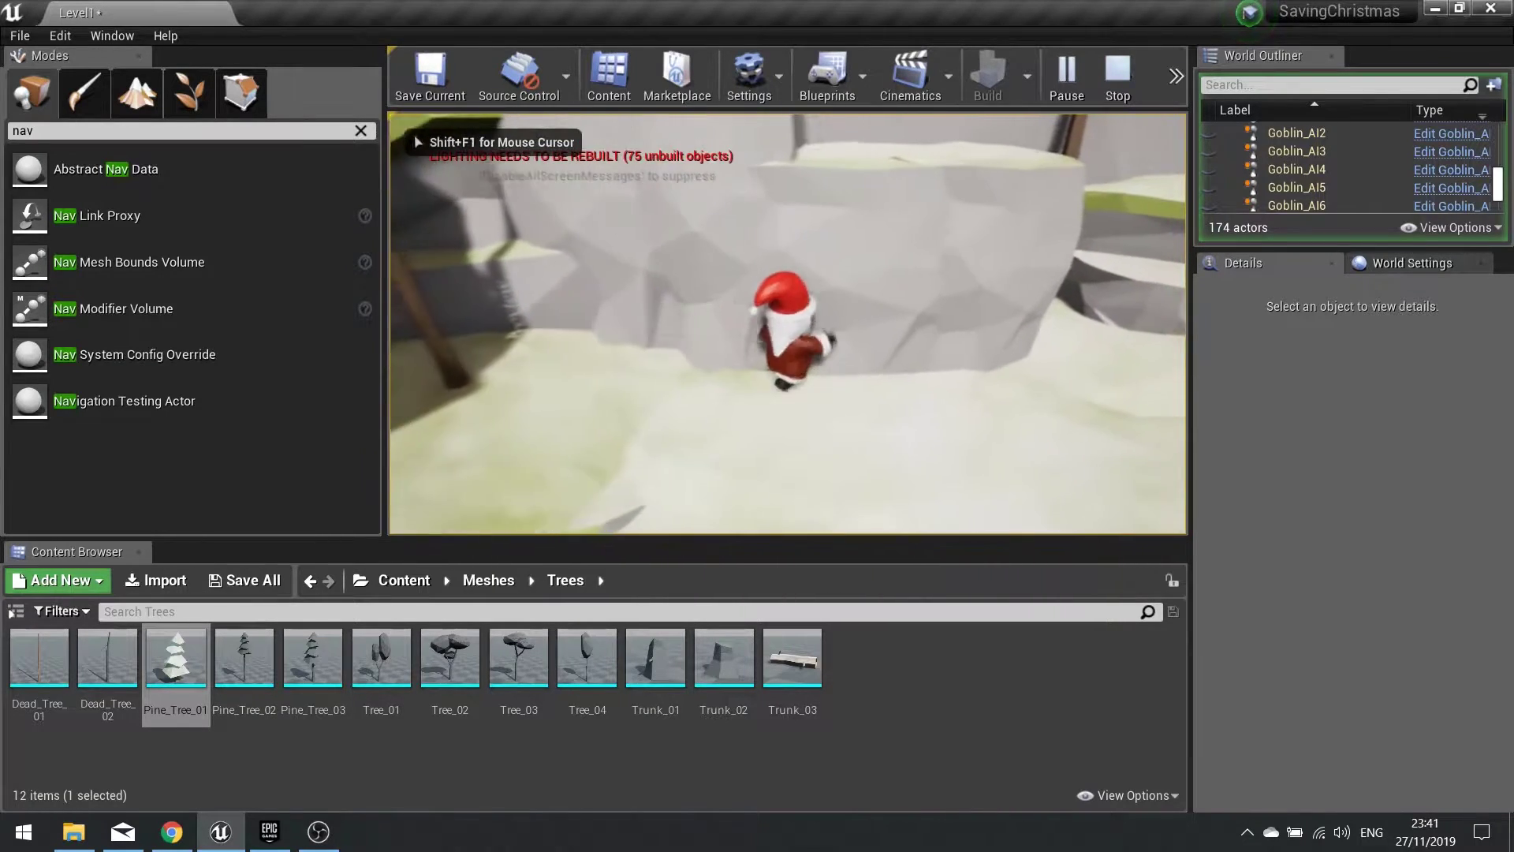
pyautogui.press('space')
pyautogui.press('w')
pyautogui.press('space')
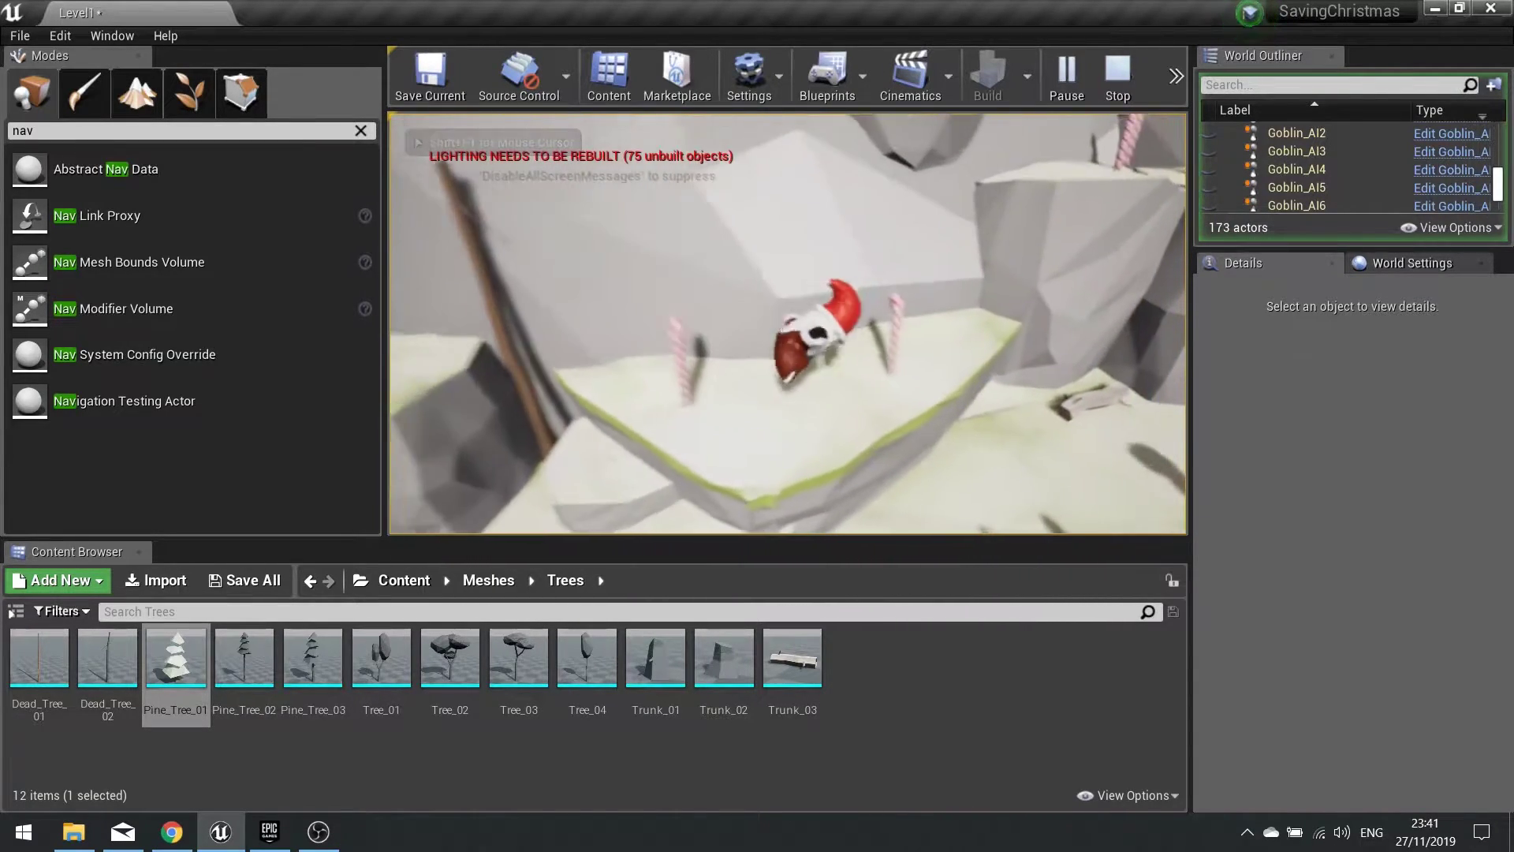
pyautogui.press('w')
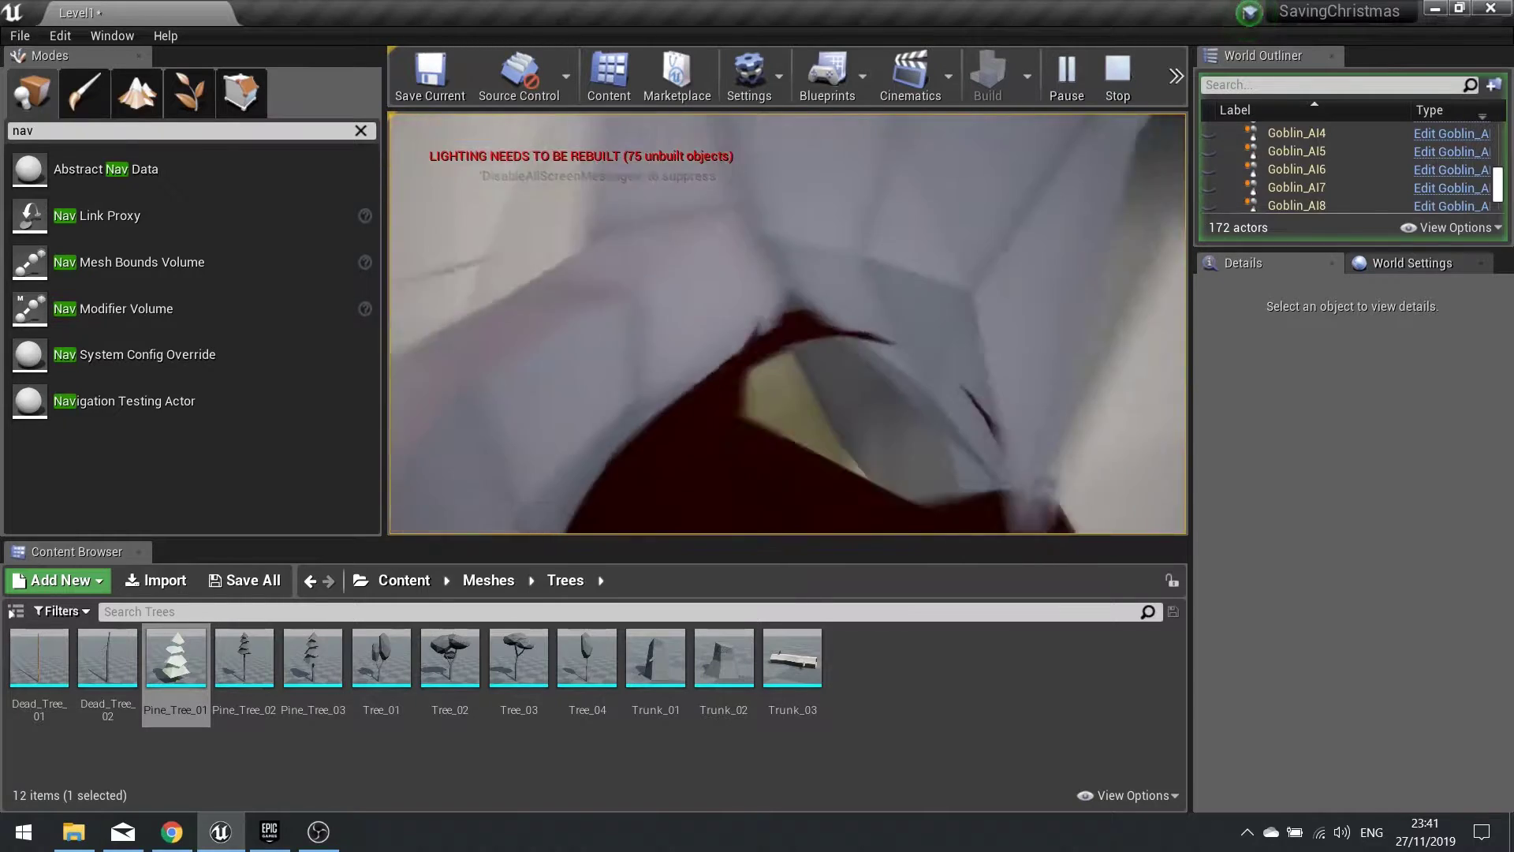
pyautogui.press('w')
pyautogui.press('space')
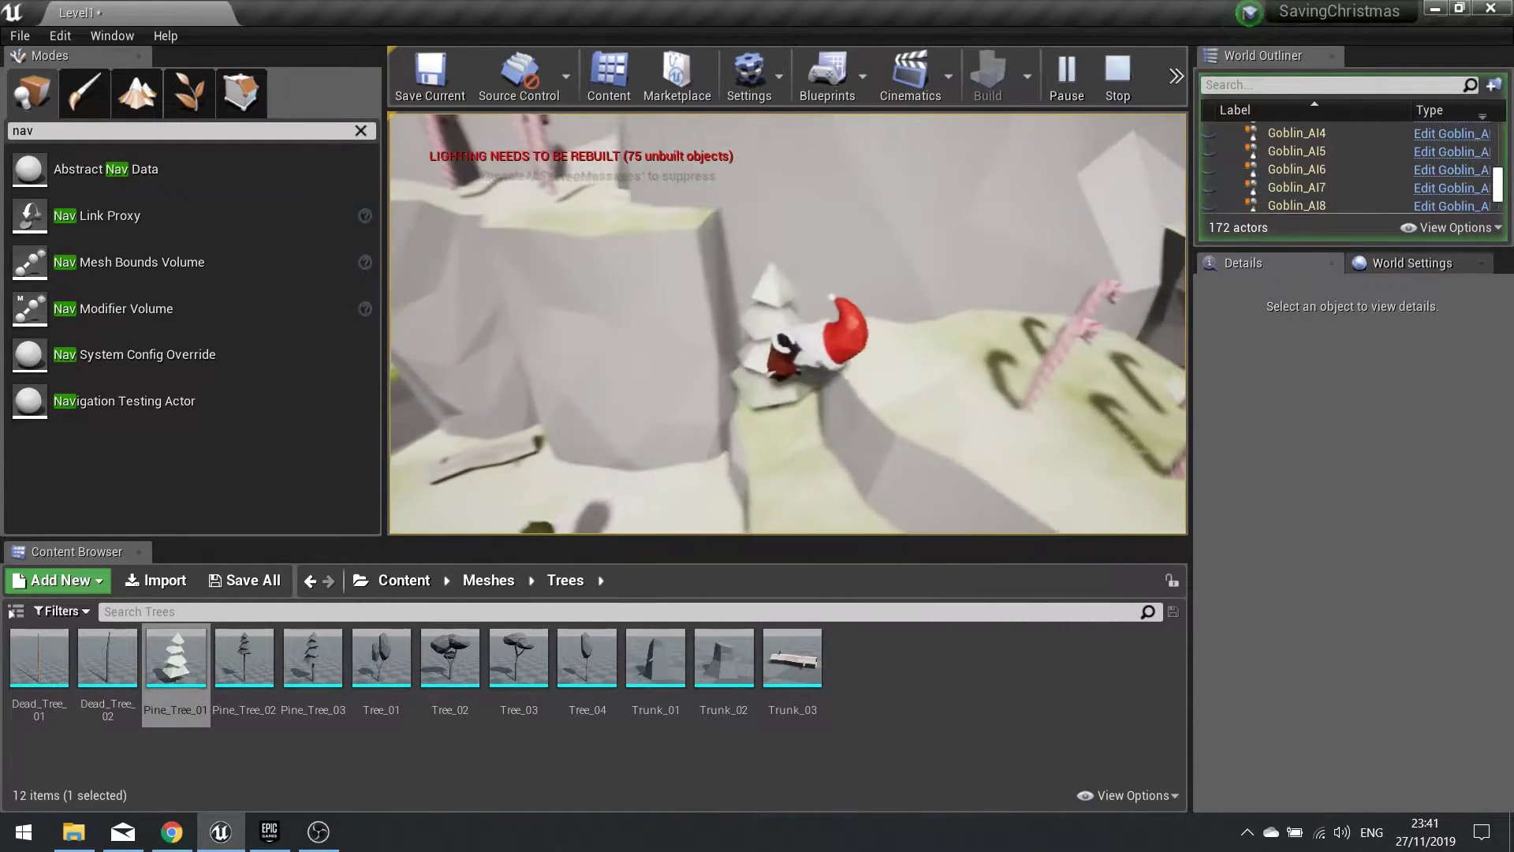
pyautogui.press('w')
pyautogui.press('space')
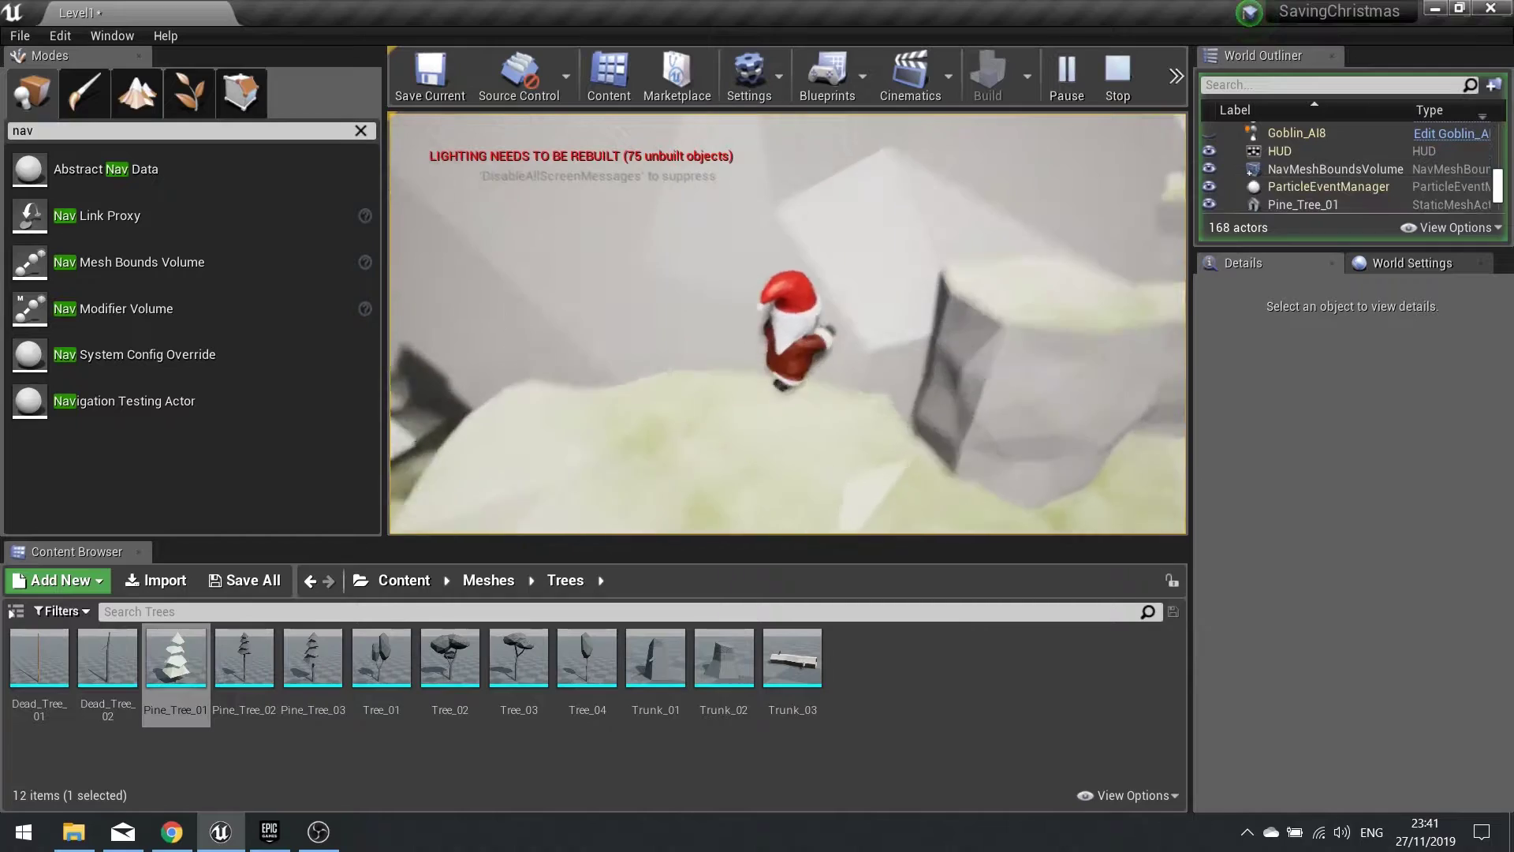
pyautogui.press('Escape')
# Open the Grass_01 mesh from the Meshes/Other folder for editing.
pyautogui.moveTo(767, 385); pyautogui.dragTo(737, 453, button='right')
pyautogui.press('s')
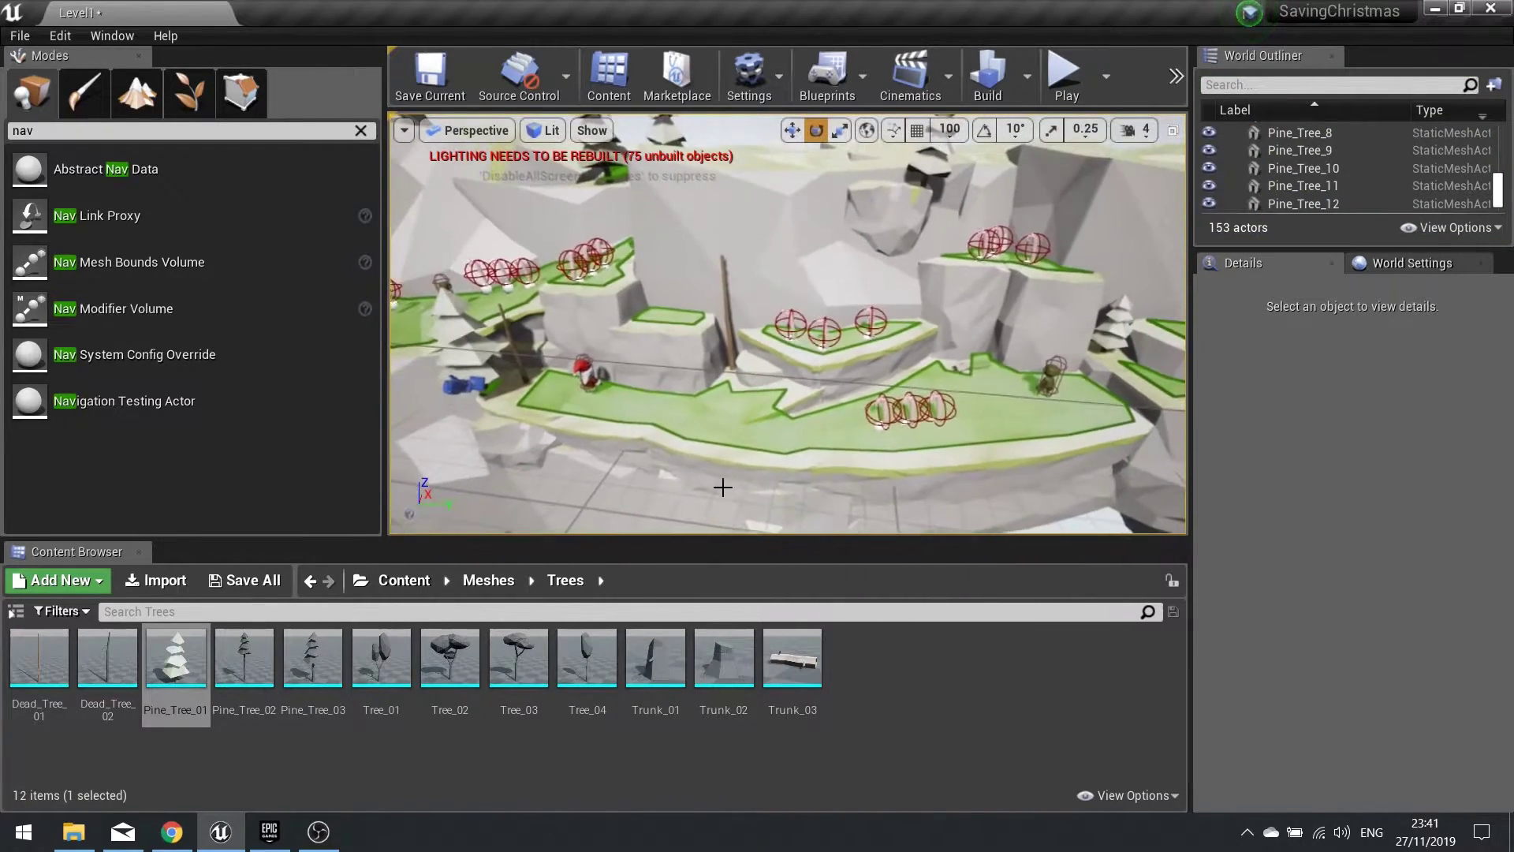
pyautogui.click(477, 587)
pyautogui.click(403, 581)
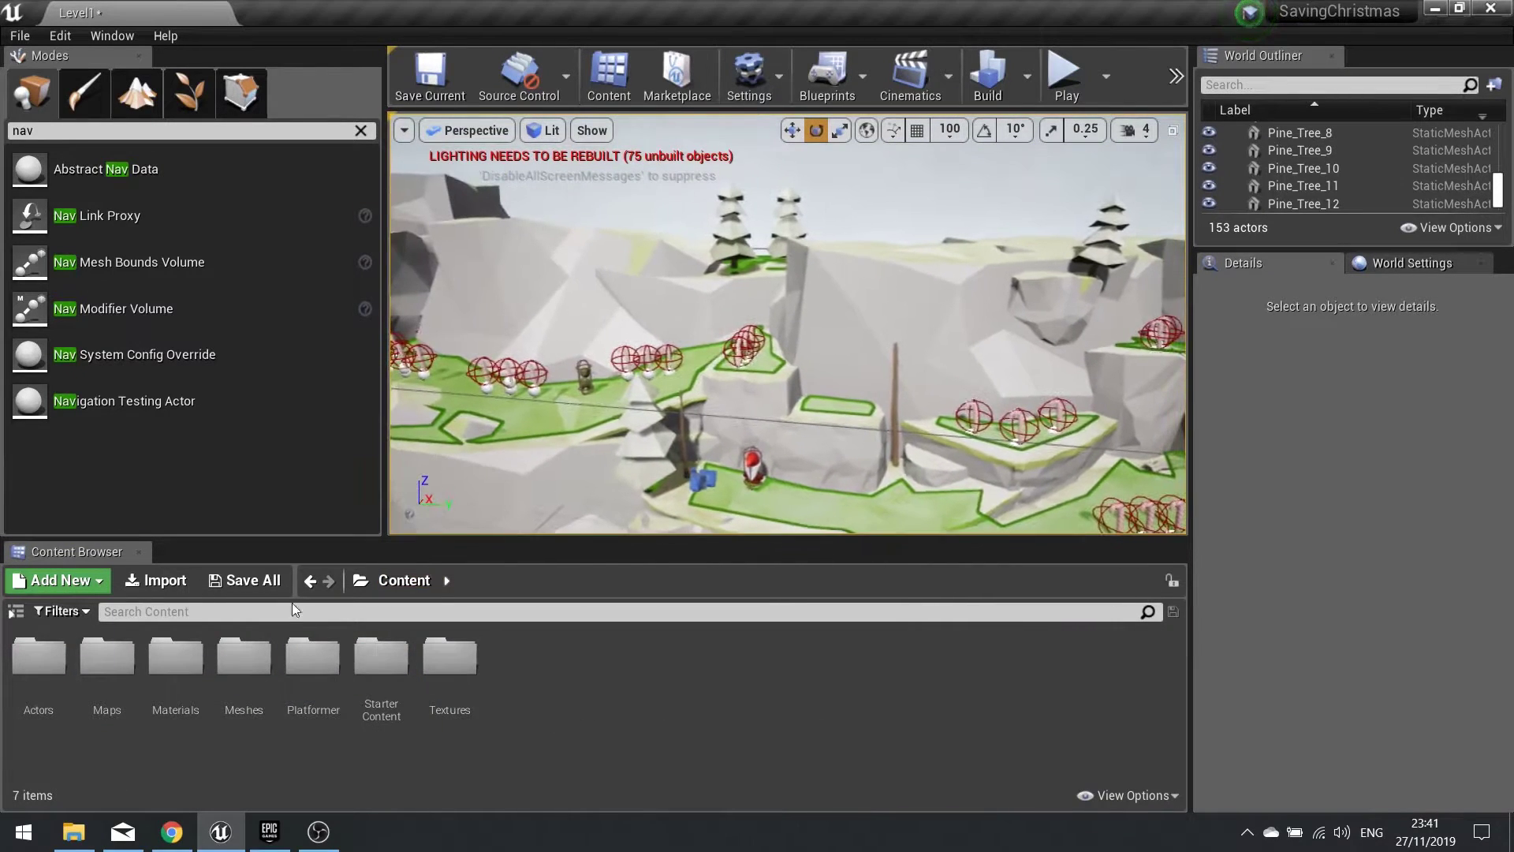
pyautogui.doubleClick(240, 662)
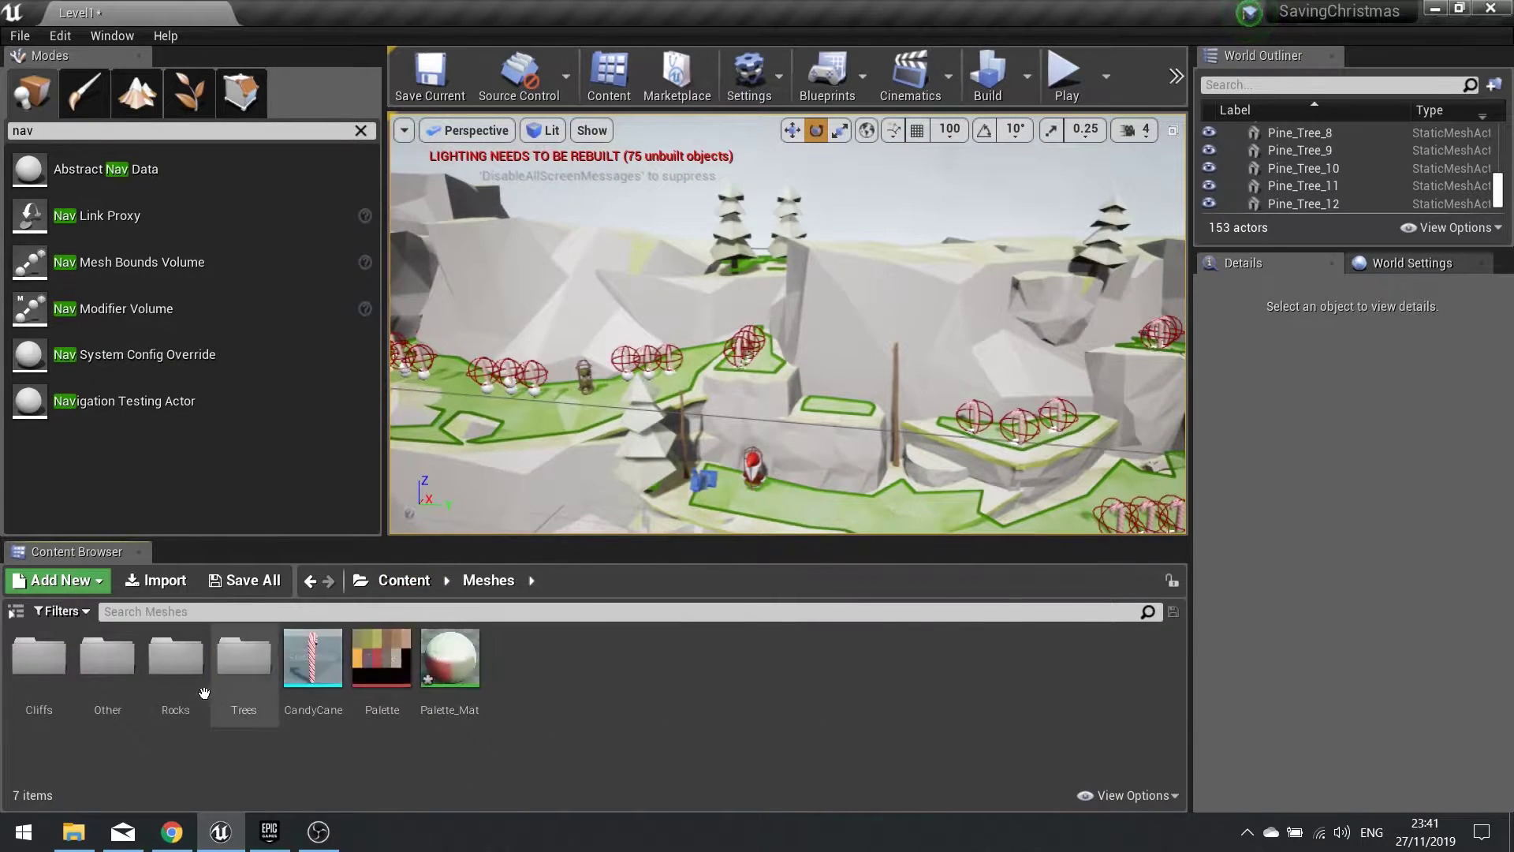
pyautogui.click(123, 679)
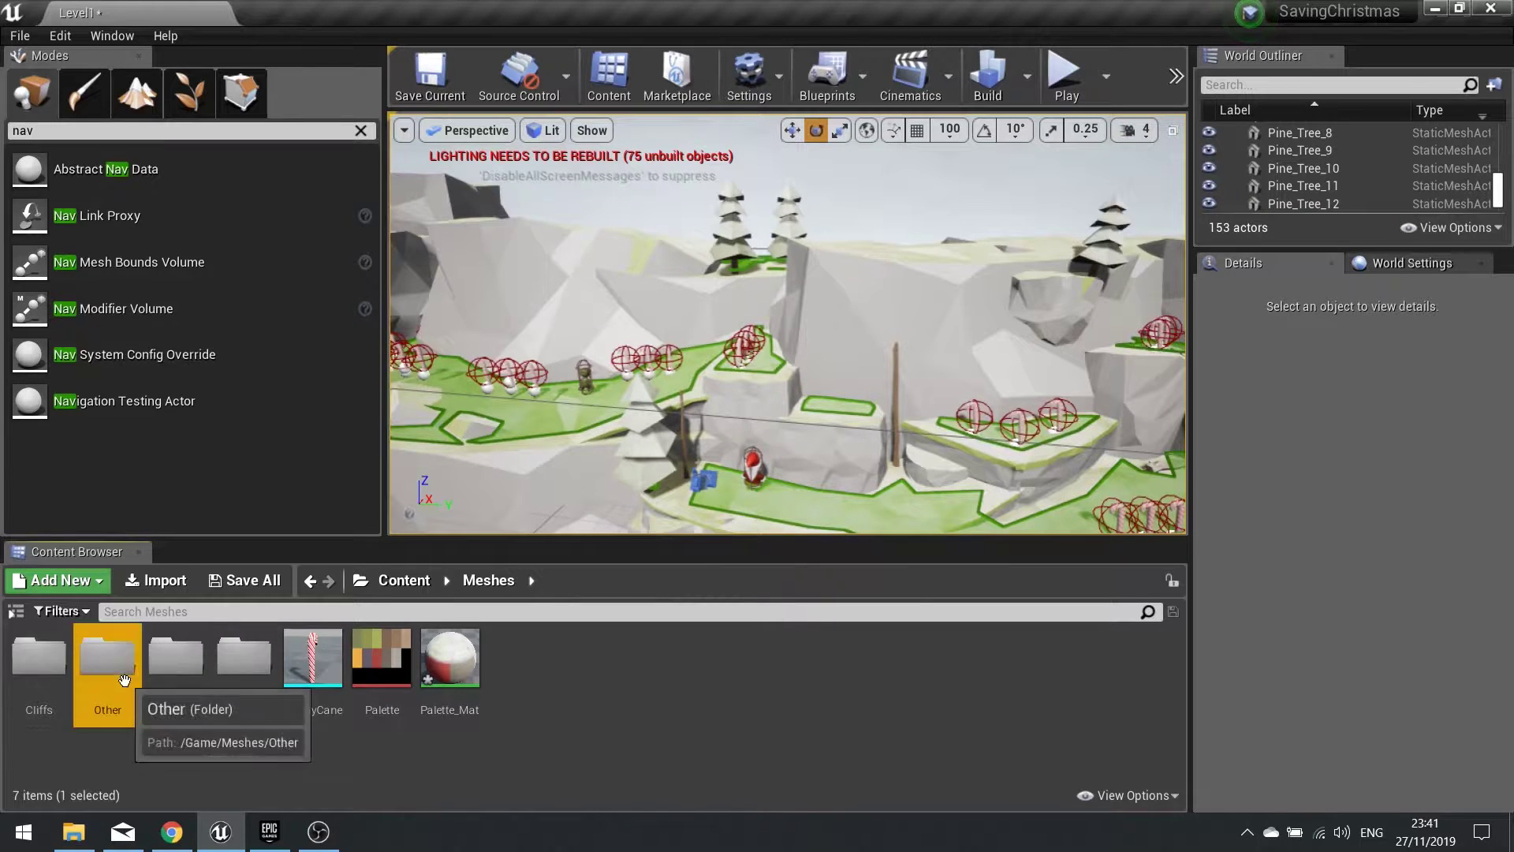
pyautogui.doubleClick(124, 680)
pyautogui.doubleClick(176, 667)
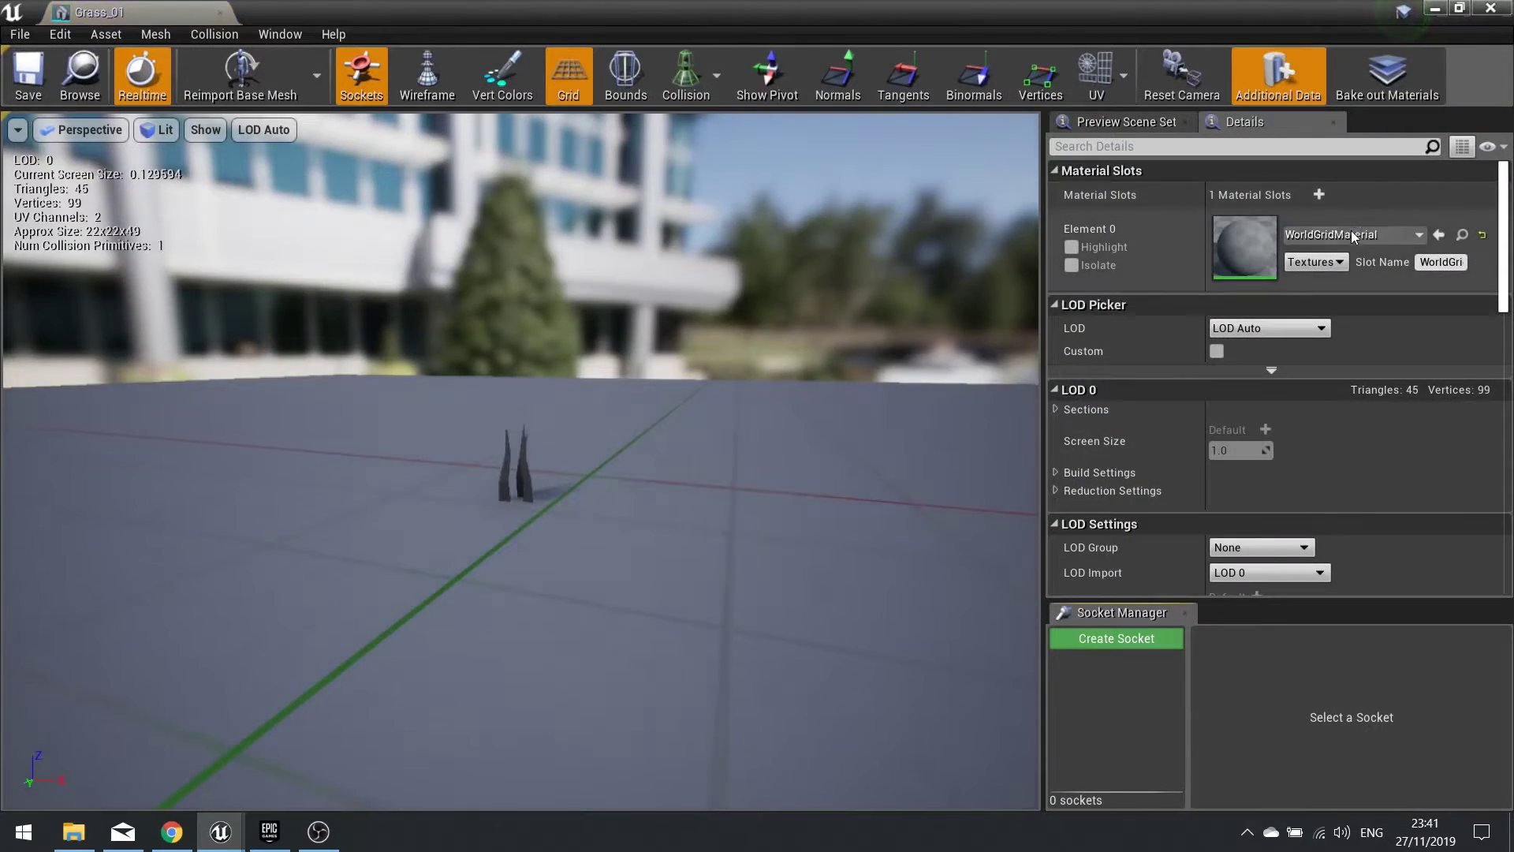
# Assign Palette_Mat to the Grass_01 and Grass_02 meshes and save them.
pyautogui.click(1352, 235)
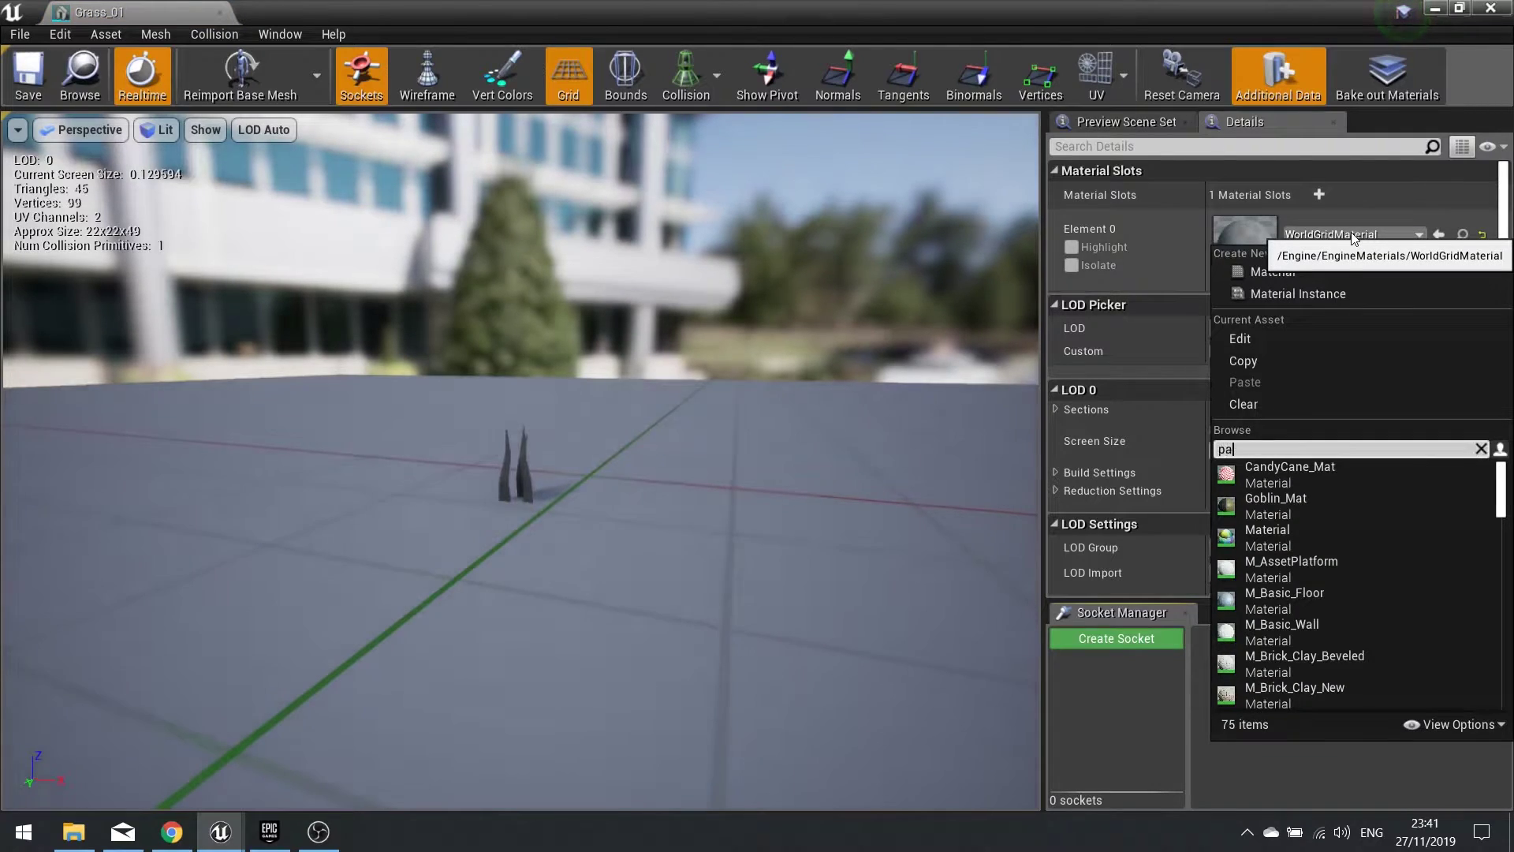
pyautogui.click(1290, 469)
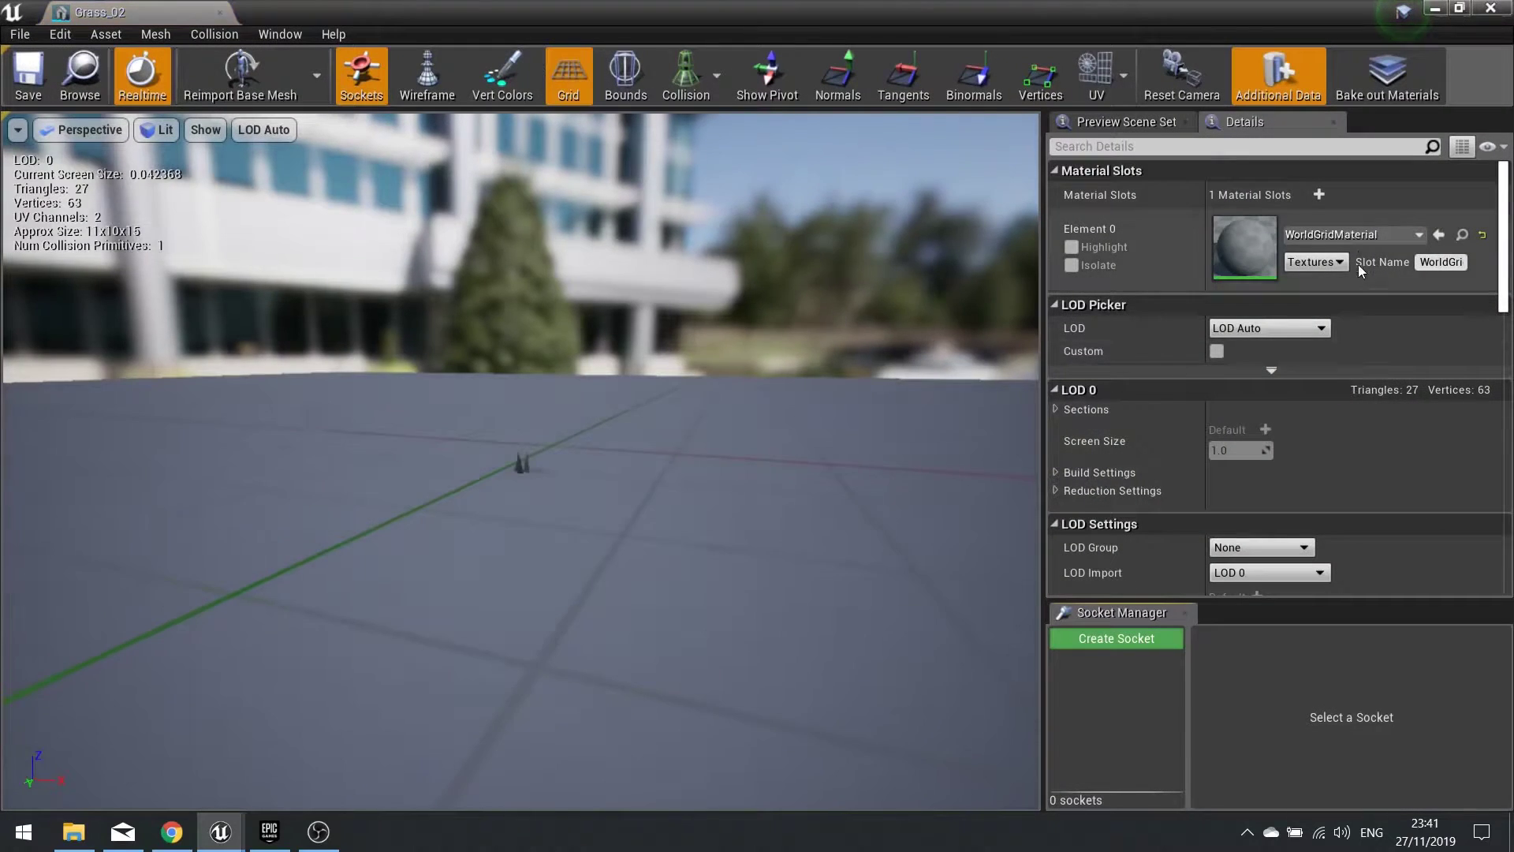
pyautogui.click(1358, 236)
pyautogui.write('p')
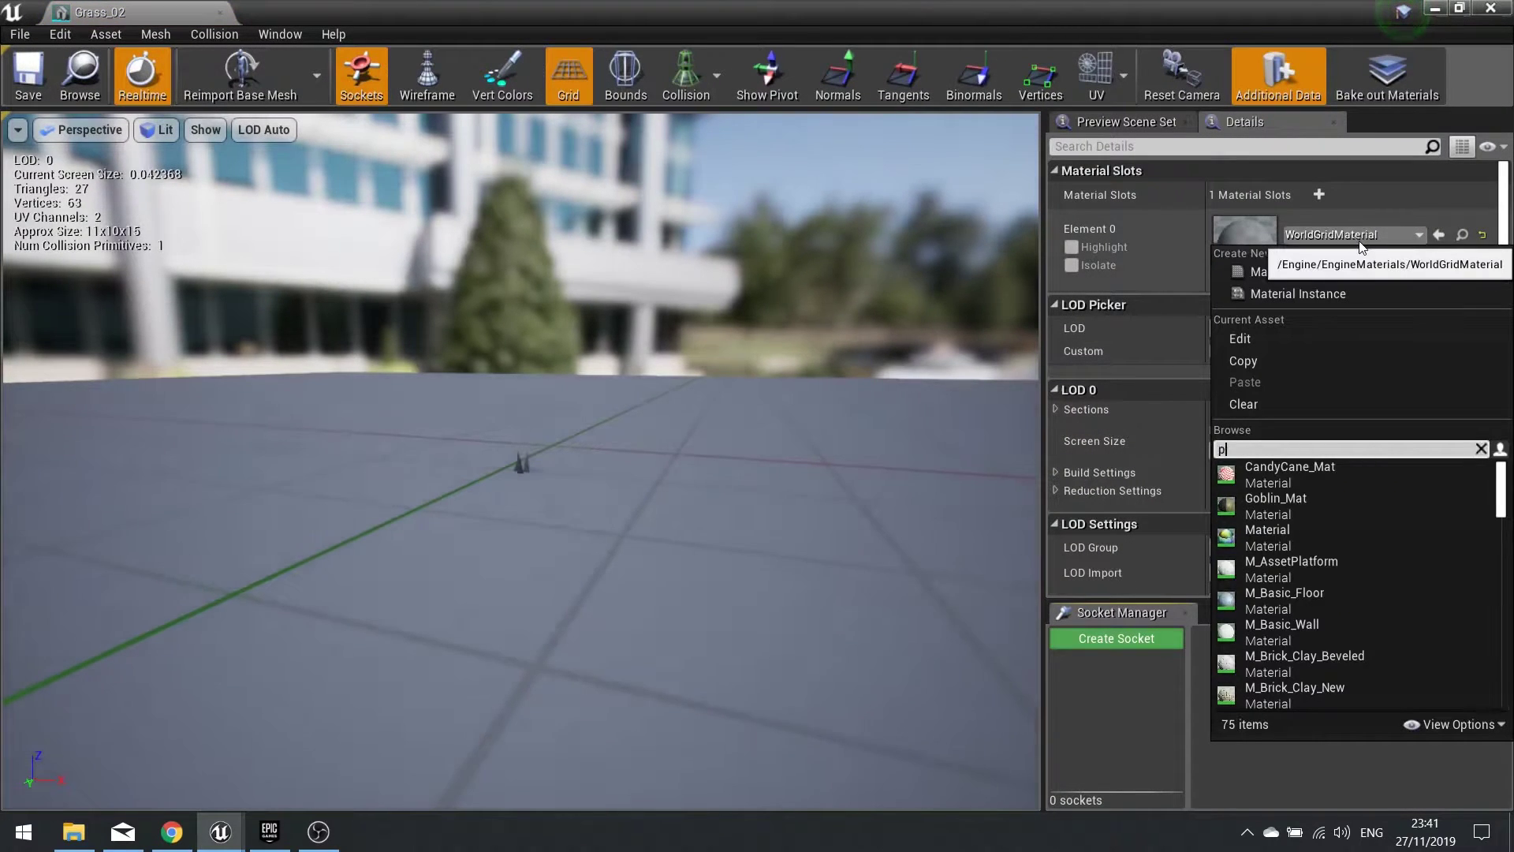
pyautogui.write('al')
pyautogui.click(1323, 473)
pyautogui.click(41, 79)
pyautogui.click(1491, 8)
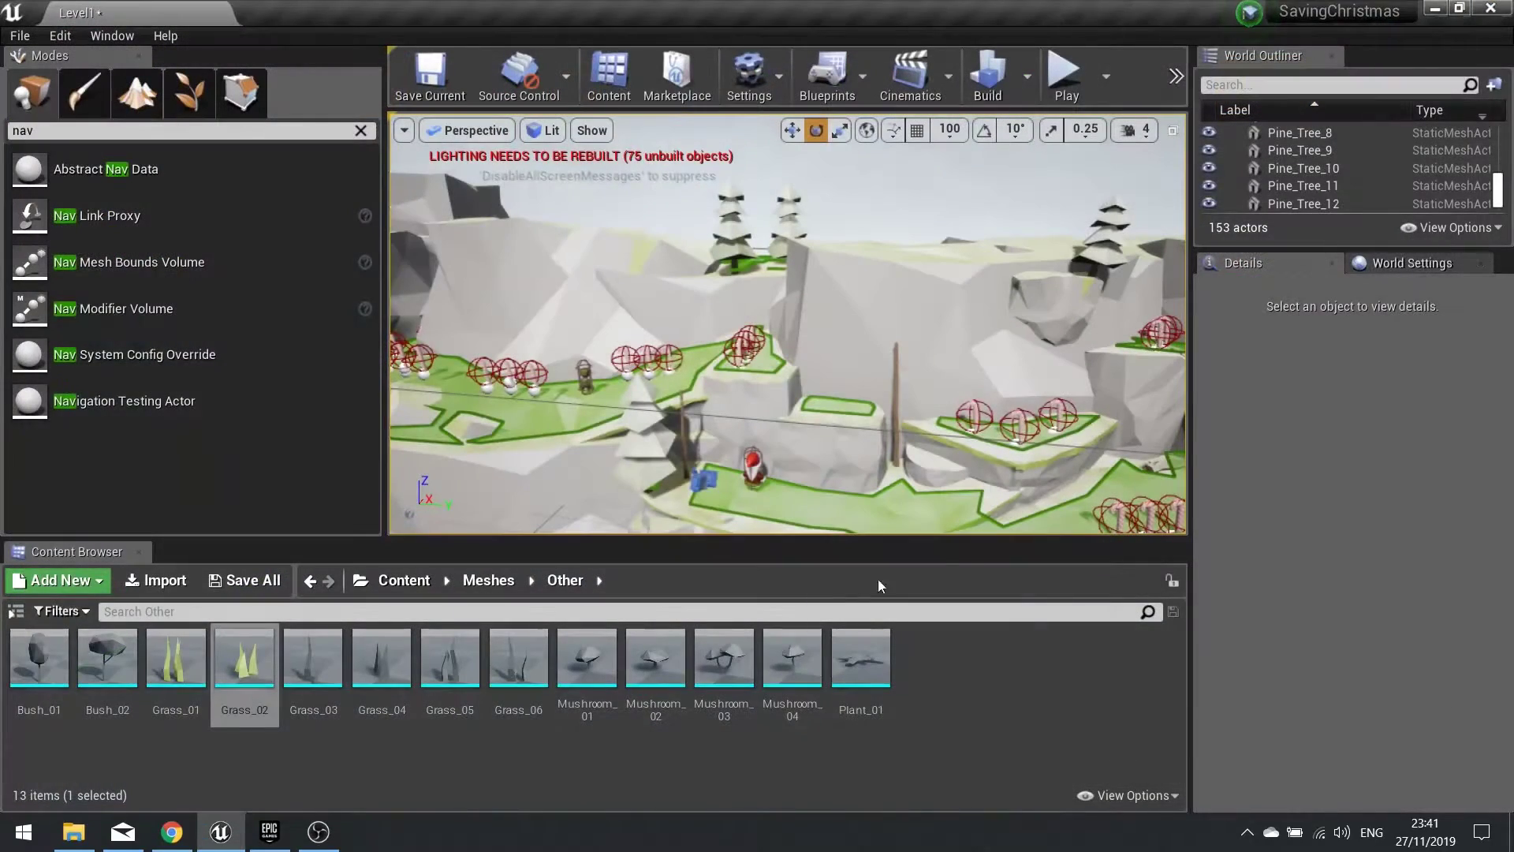
# Assign Palette_Mat to the Grass_03 mesh and close its editor.
pyautogui.doubleClick(313, 659)
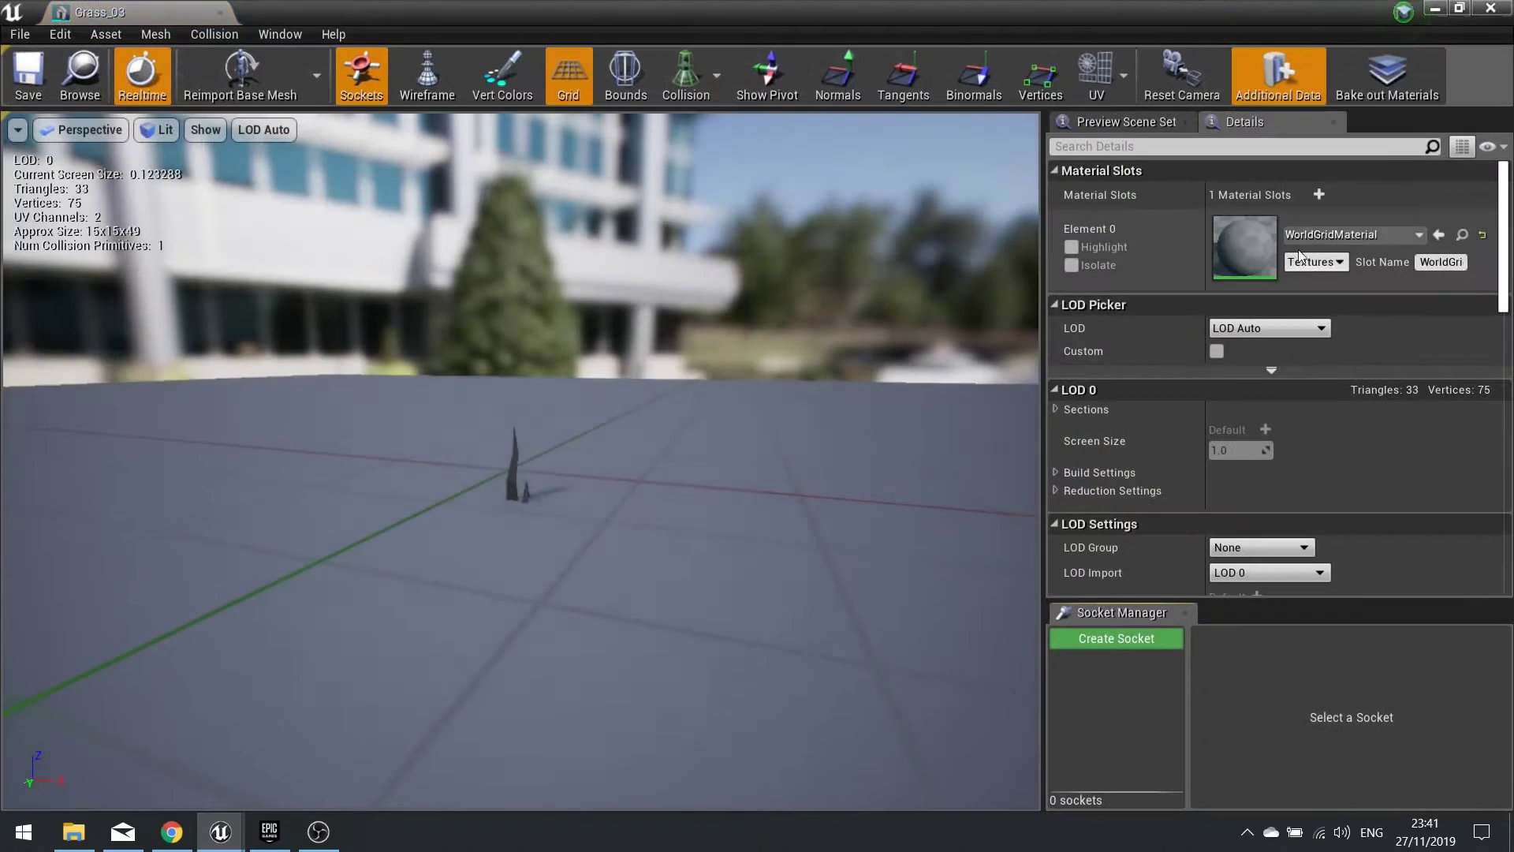
pyautogui.click(1300, 241)
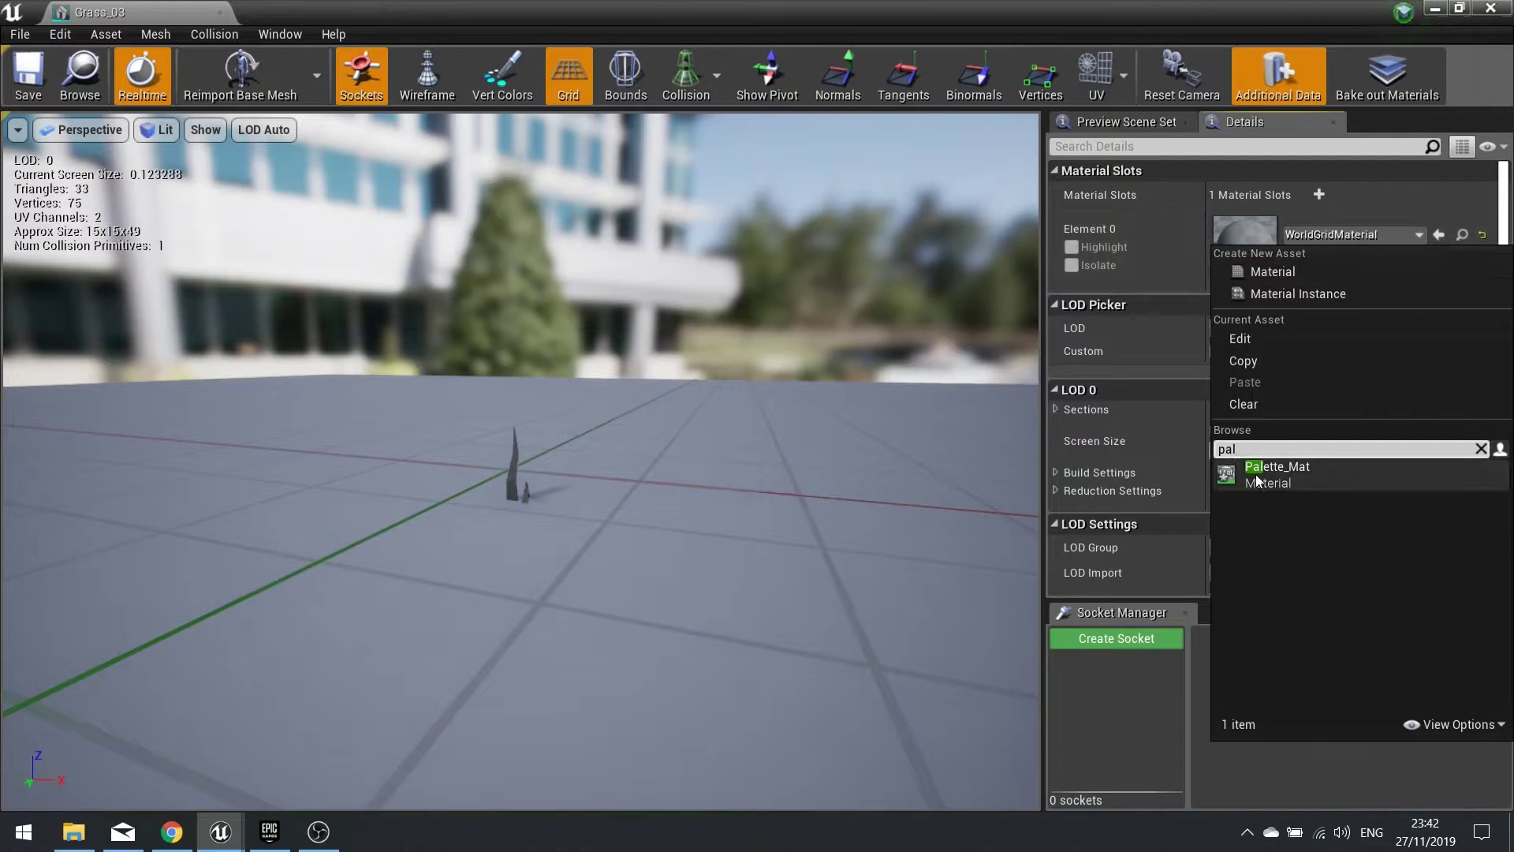
pyautogui.click(1257, 476)
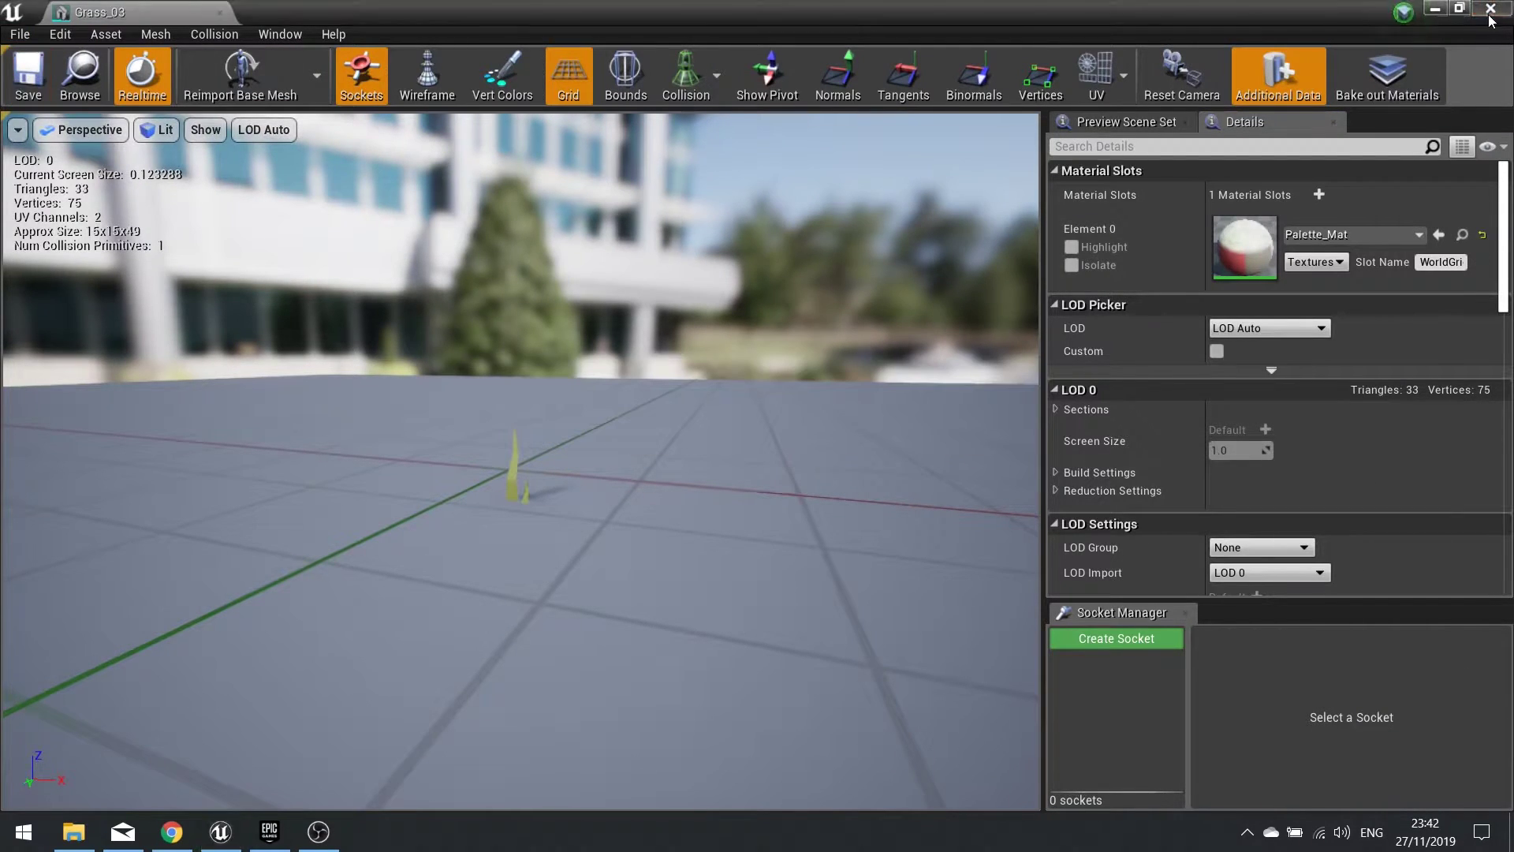
pyautogui.click(1490, 7)
# Assign Palette_Mat to the Grass_04 mesh, save it and close its editor.
pyautogui.doubleClick(382, 659)
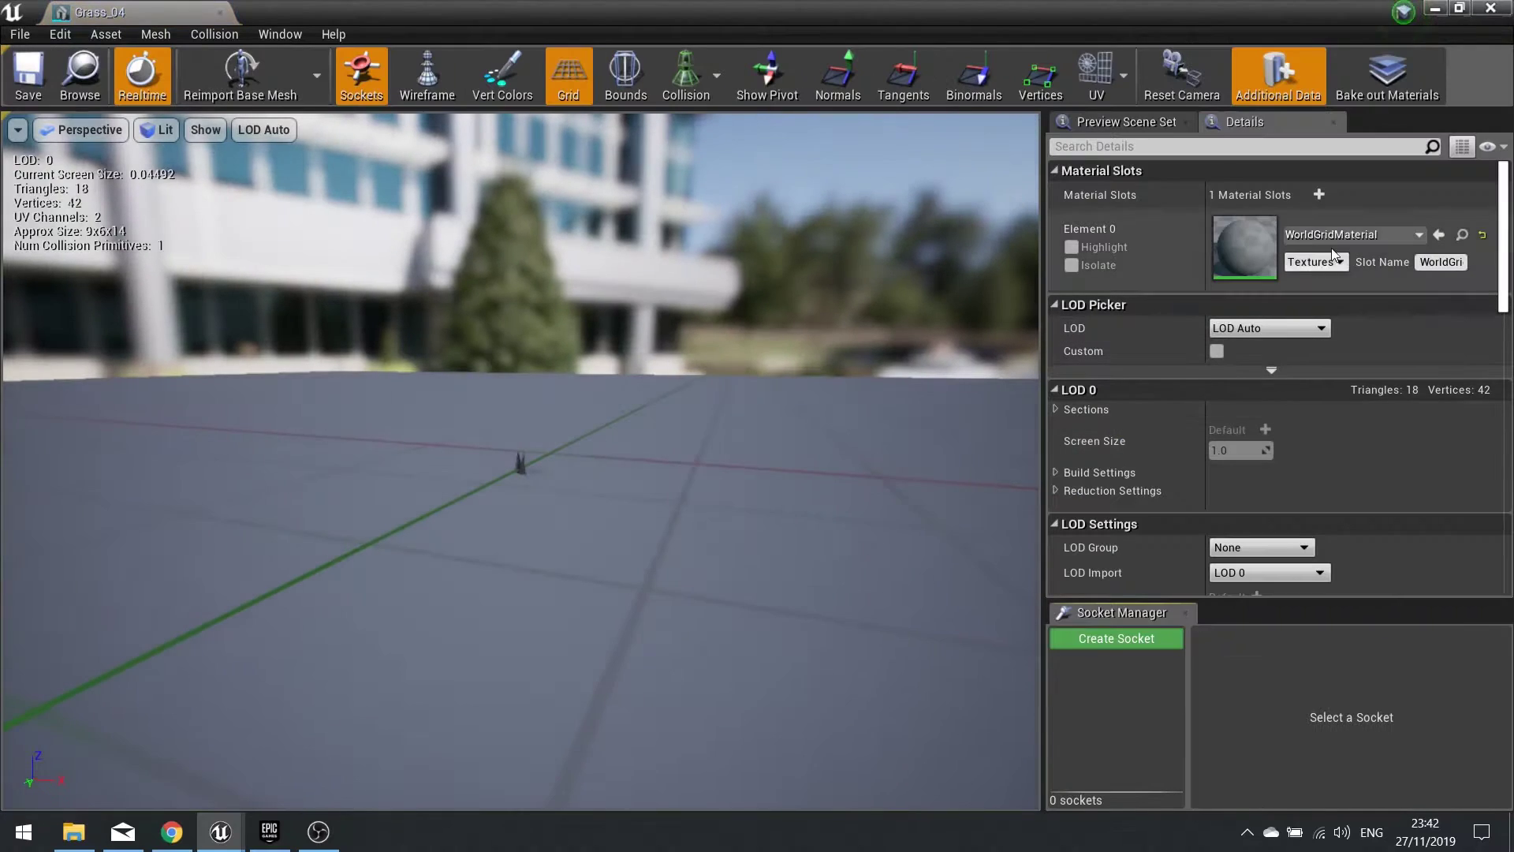
pyautogui.click(1341, 235)
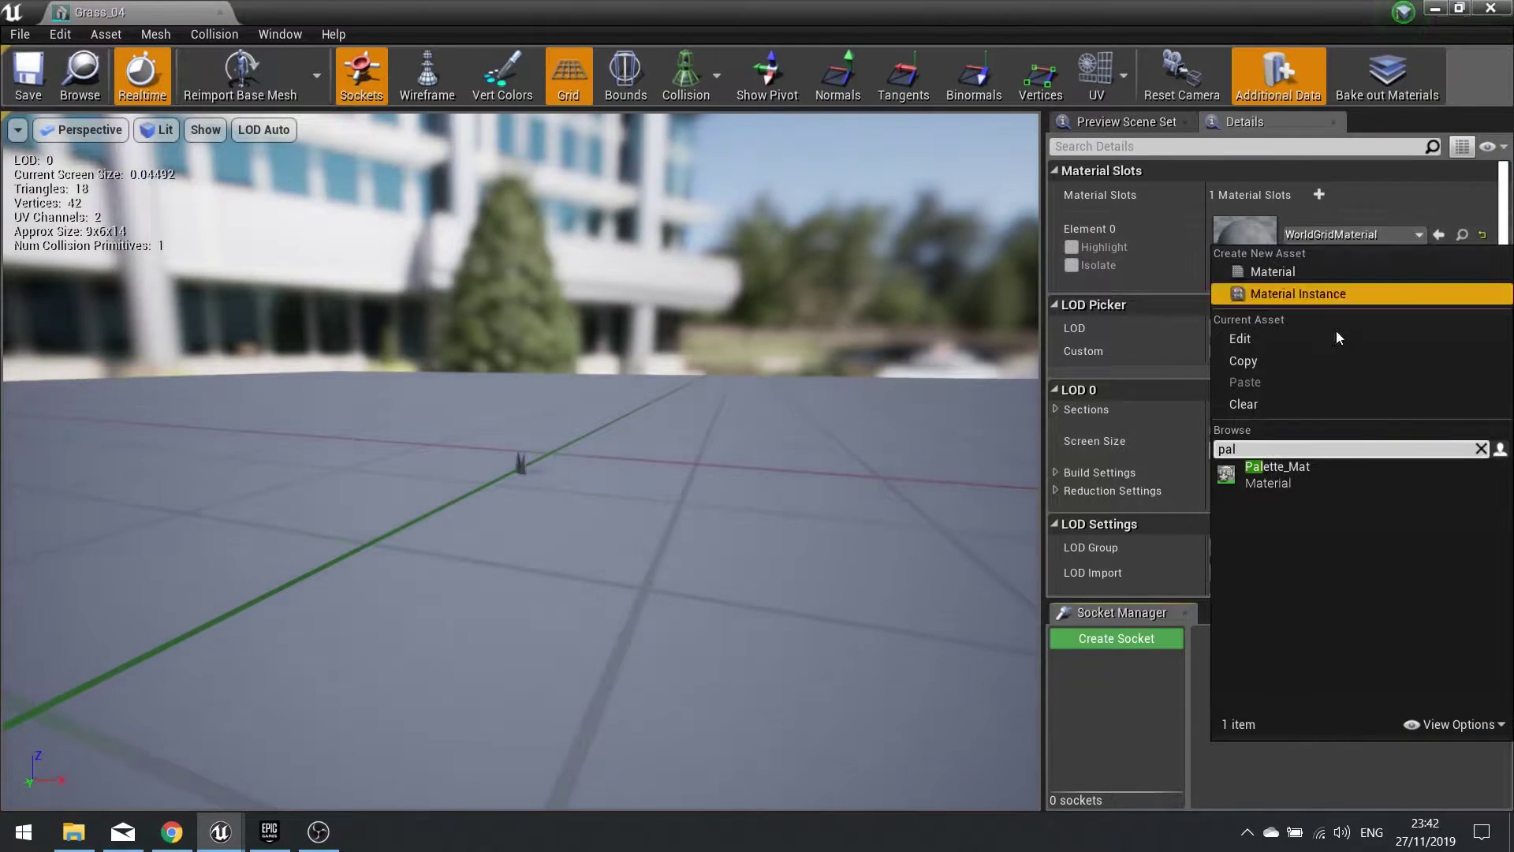
pyautogui.click(1320, 471)
pyautogui.click(27, 75)
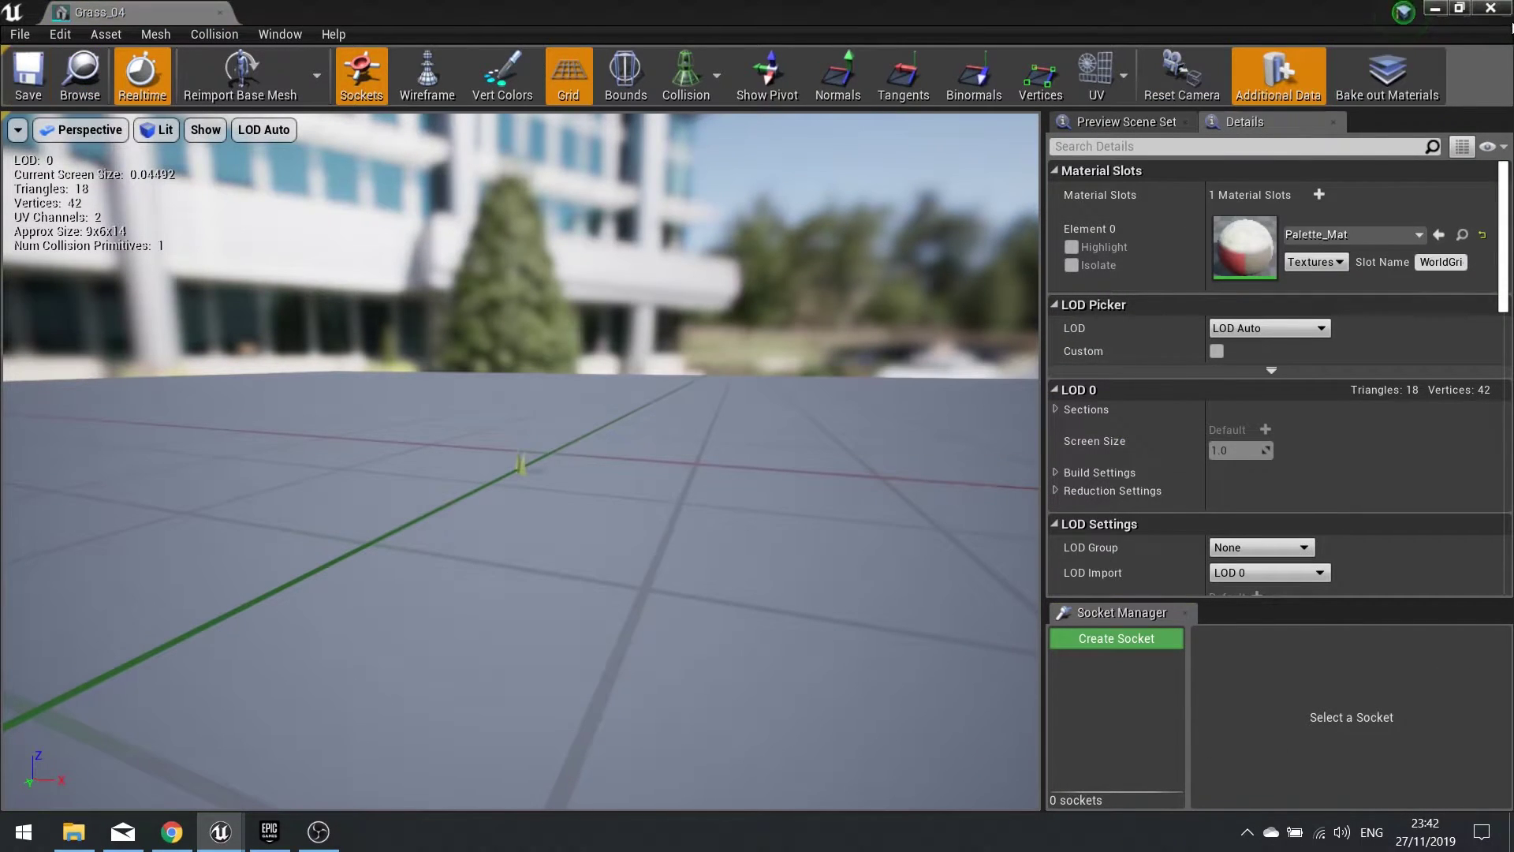
pyautogui.click(1490, 8)
# Assign Palette_Mat to the Grass_05 mesh, save it and close its editor.
pyautogui.doubleClick(449, 659)
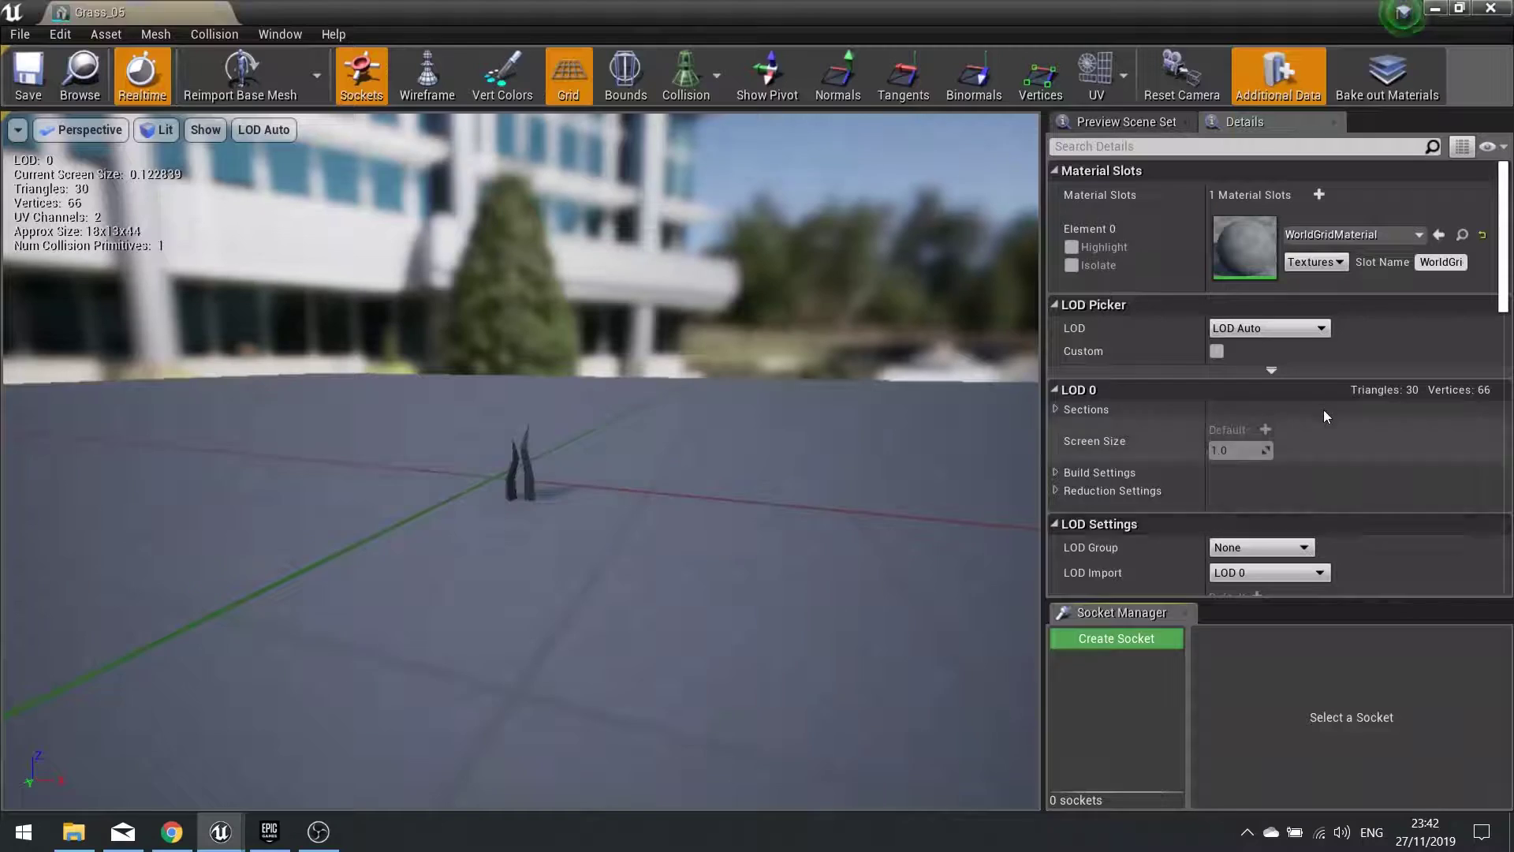
pyautogui.click(1308, 232)
pyautogui.write('ap')
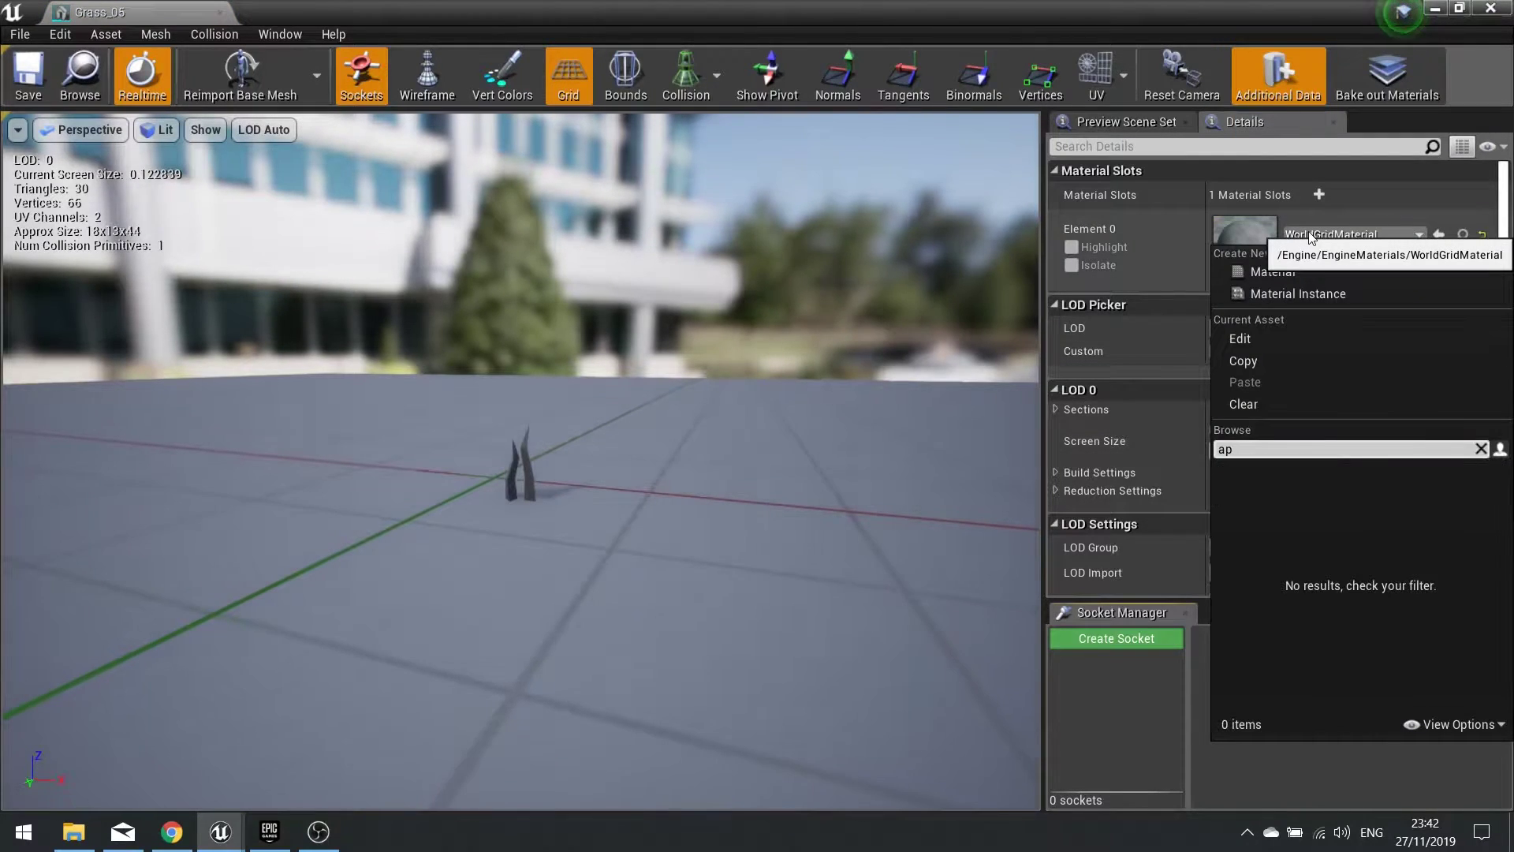
pyautogui.press('BackSpace')
pyautogui.write('pal')
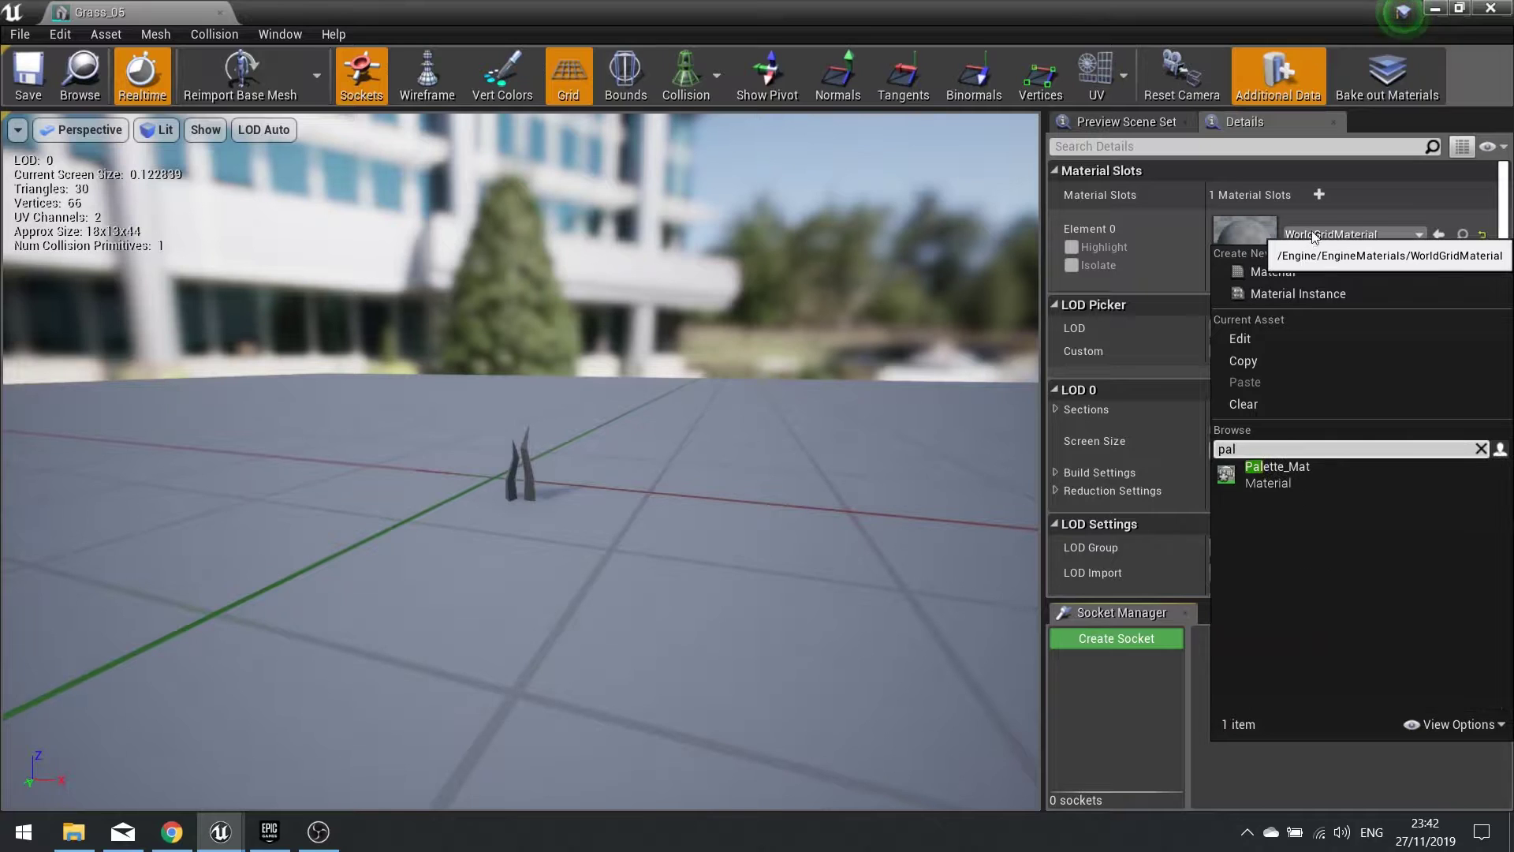
pyautogui.click(1277, 472)
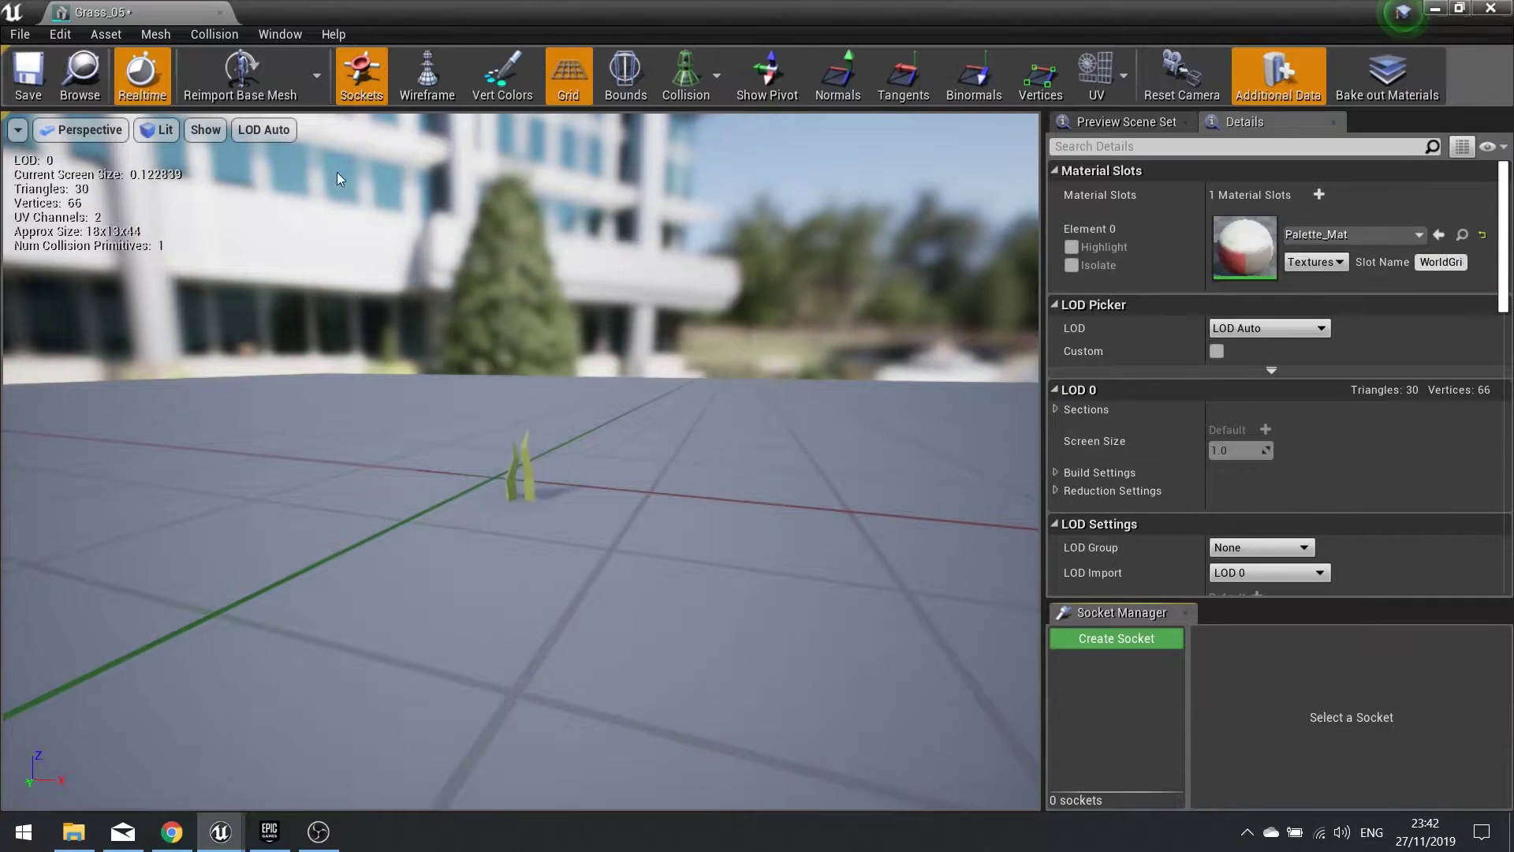
pyautogui.click(35, 101)
pyautogui.click(1490, 9)
# Assign Palette_Mat to the Grass_06 mesh, save it and close its editor.
pyautogui.doubleClick(508, 651)
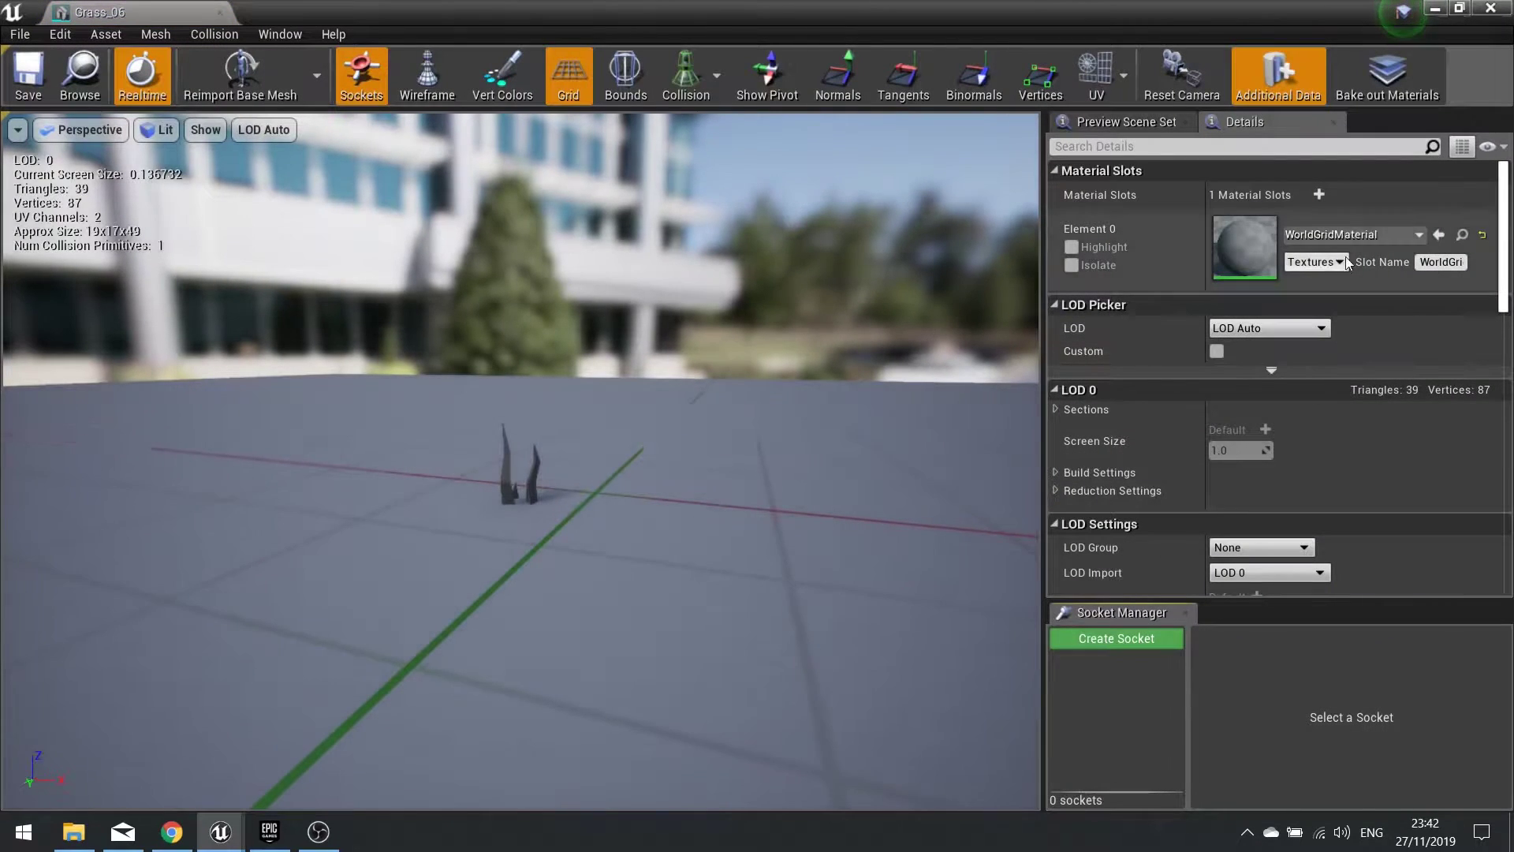
pyautogui.click(1356, 235)
pyautogui.write('pal')
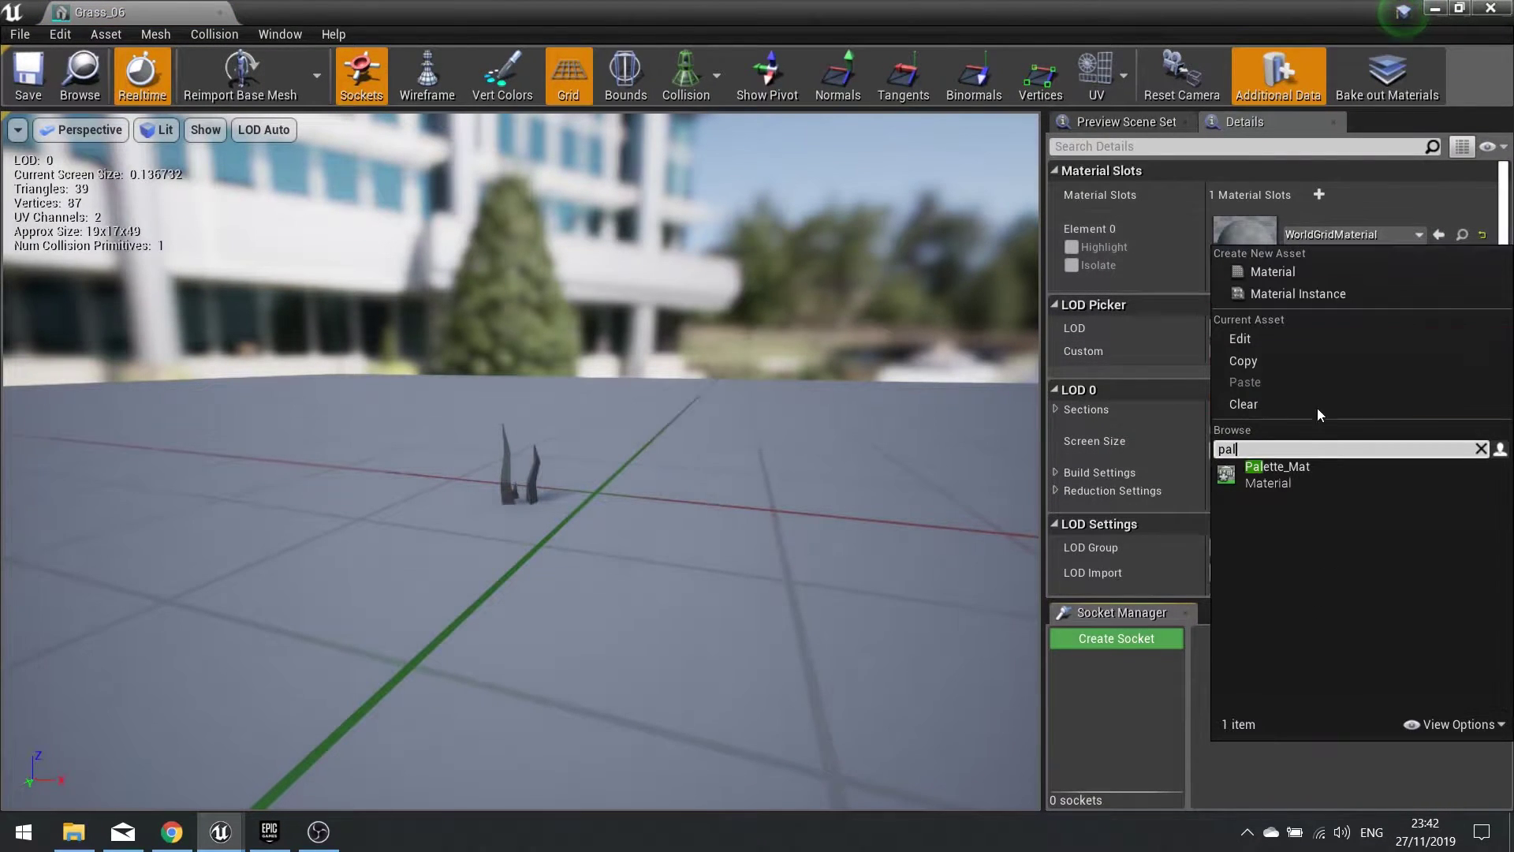
pyautogui.click(1301, 467)
pyautogui.click(28, 77)
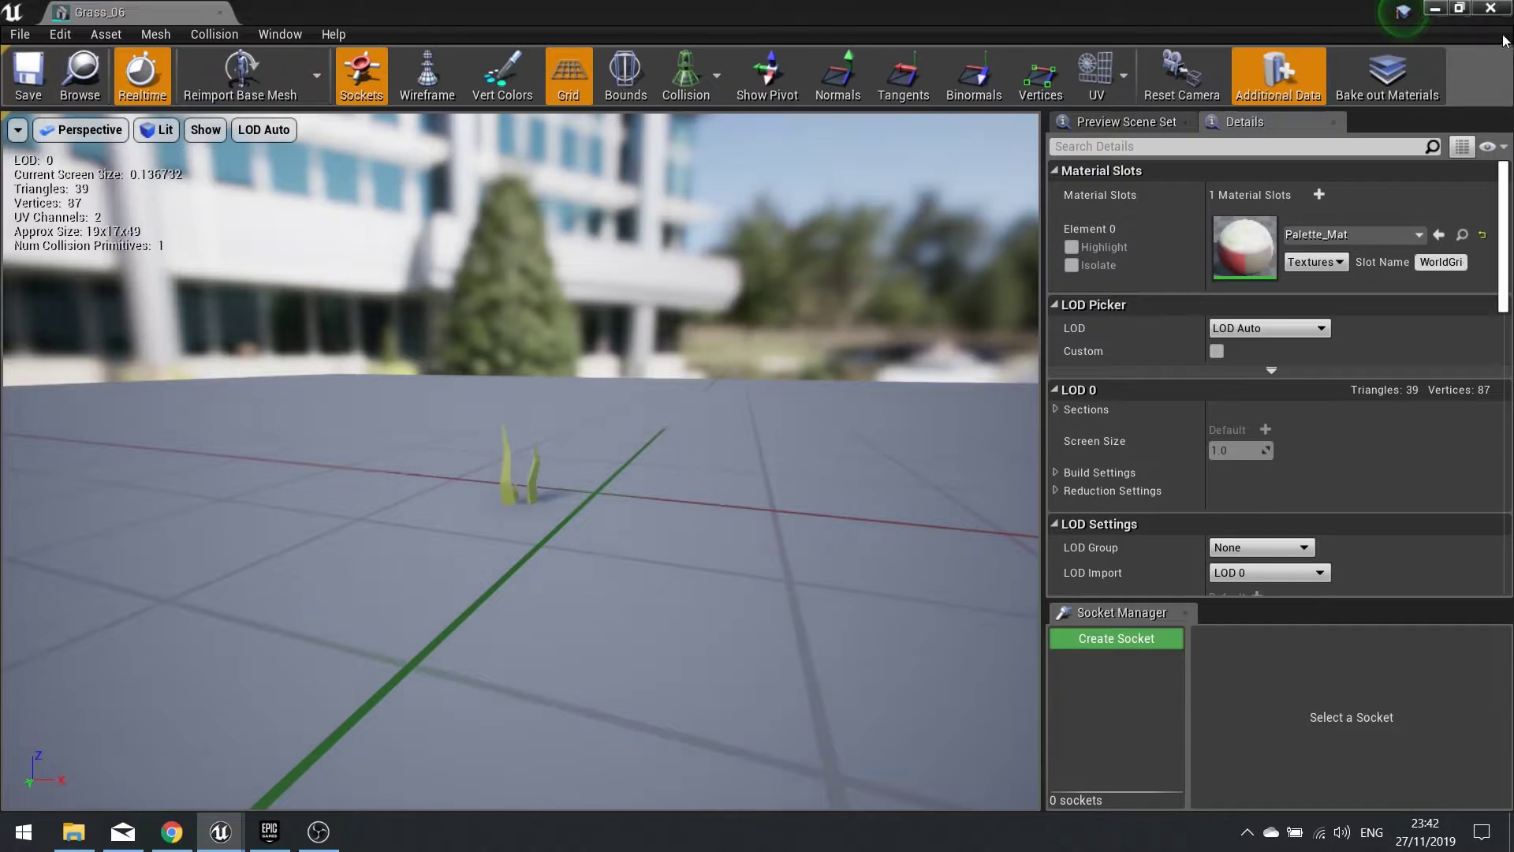
pyautogui.click(1489, 8)
# Add Grass_01 through Grass_06 as foliage types in Foliage mode and make room to show all their thumbnails.
pyautogui.moveTo(923, 398); pyautogui.dragTo(946, 414, button='right')
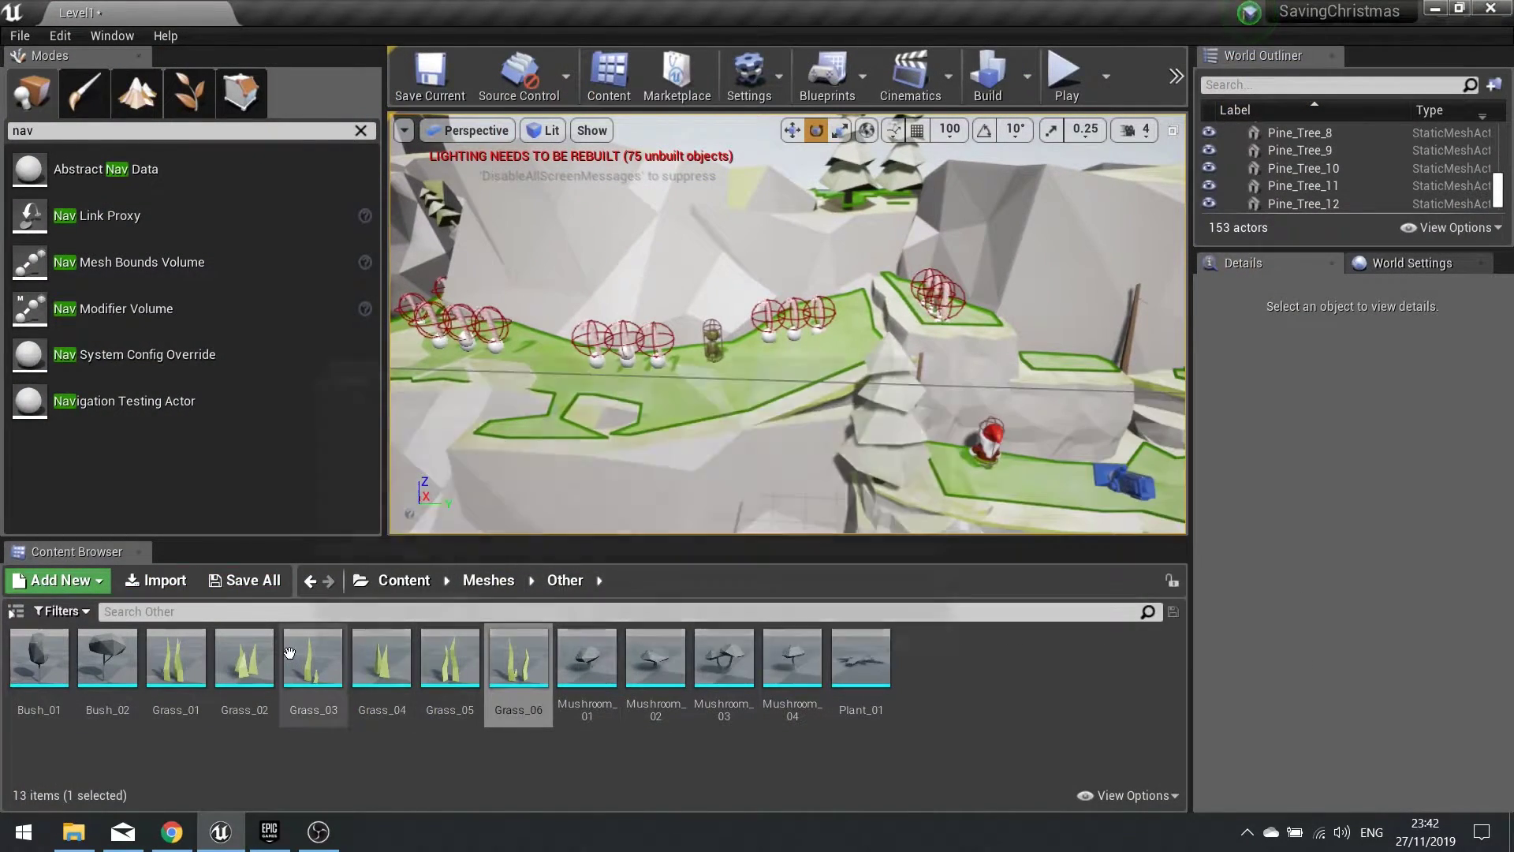
pyautogui.click(201, 98)
pyautogui.click(536, 644)
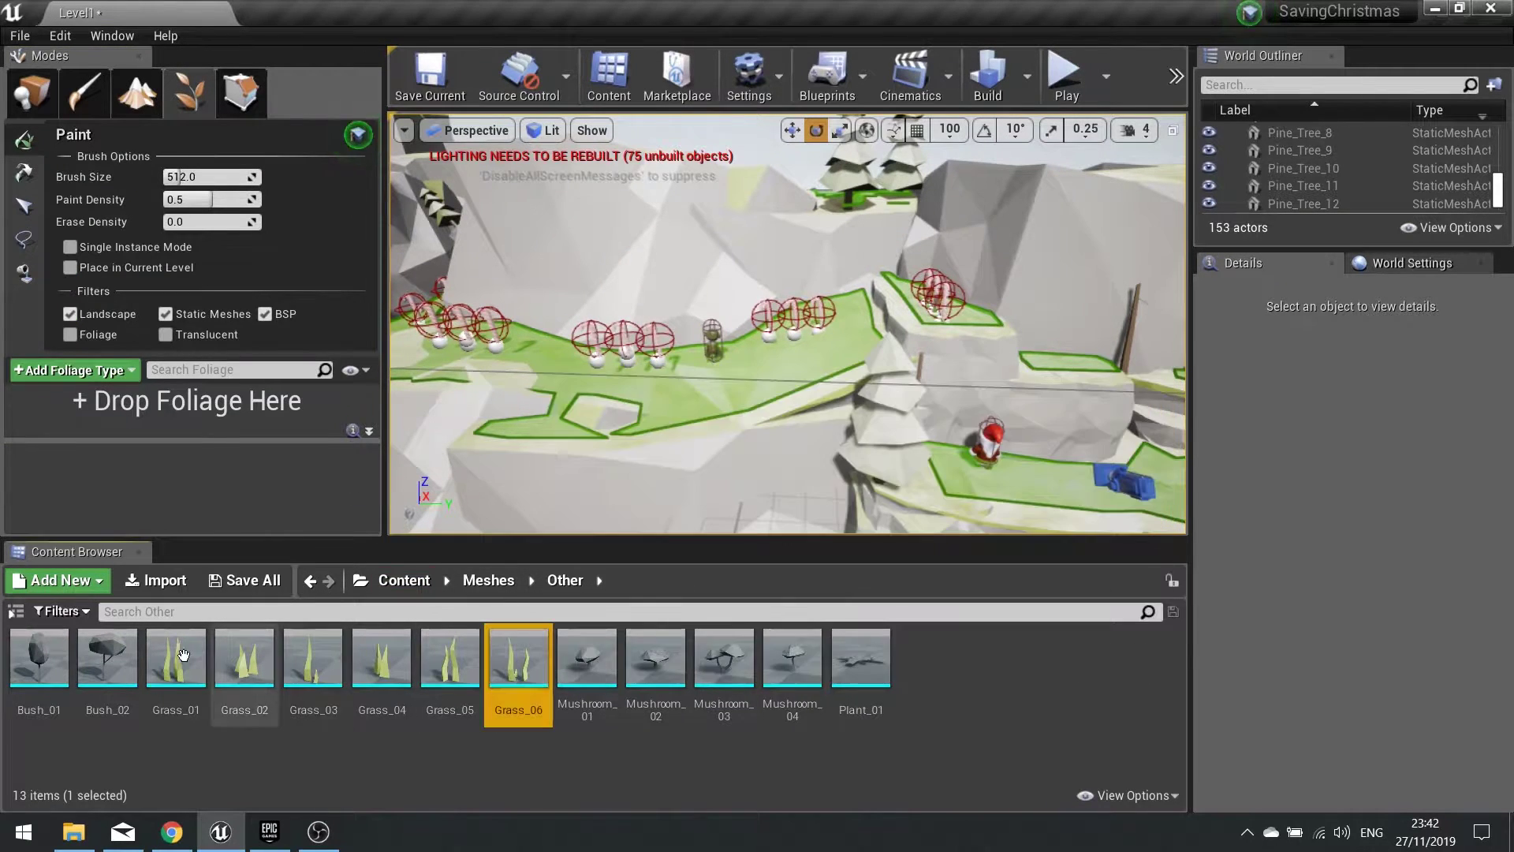
pyautogui.keyDown('shift'); pyautogui.click(193, 655); pyautogui.keyUp('shift')
pyautogui.moveTo(160, 441); pyautogui.dragTo(266, 414)
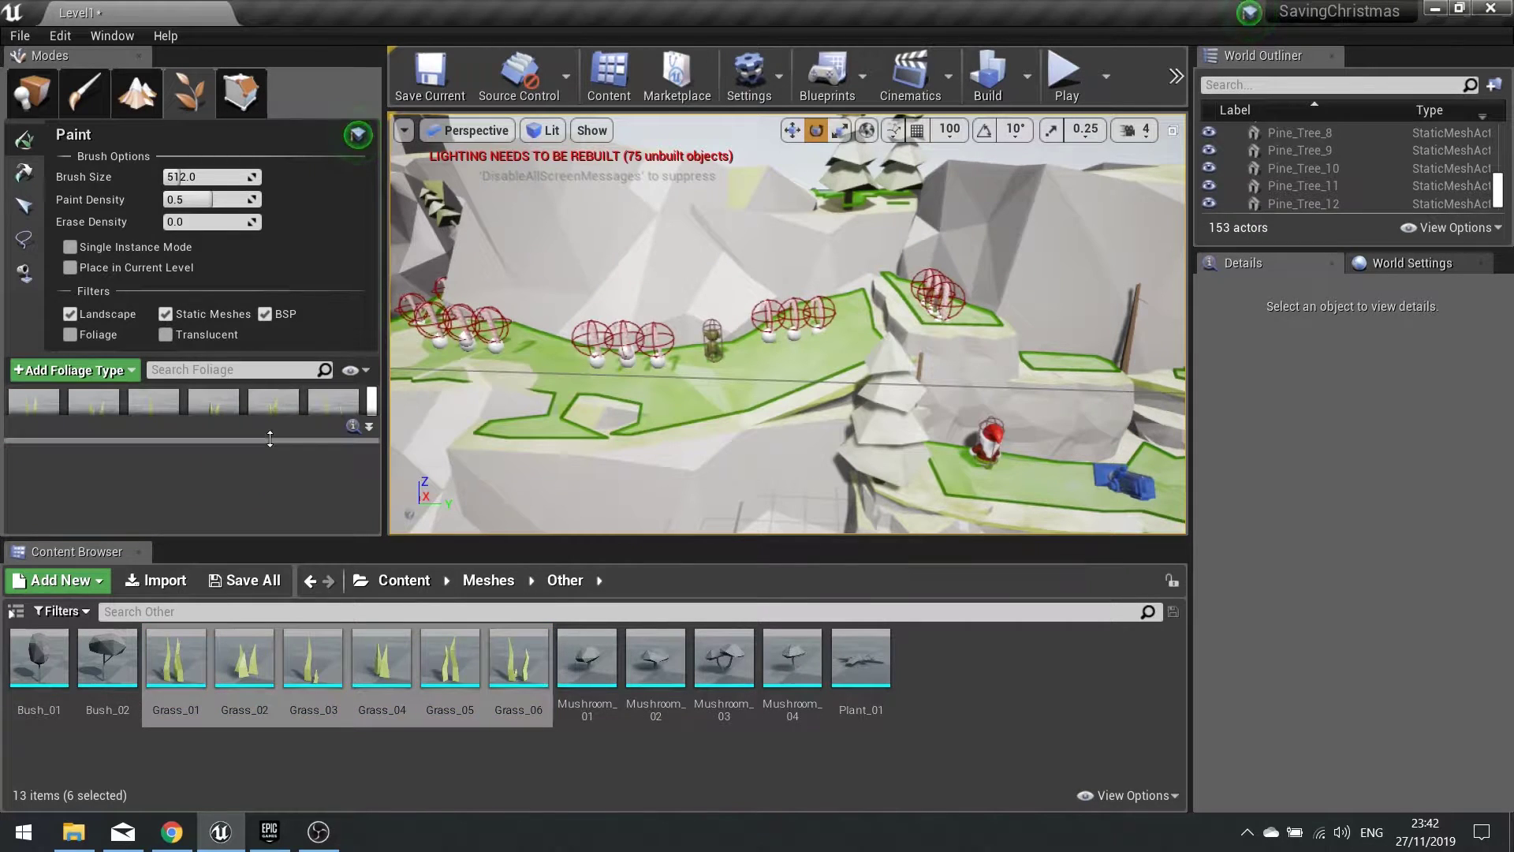
pyautogui.moveTo(284, 545); pyautogui.dragTo(268, 642)
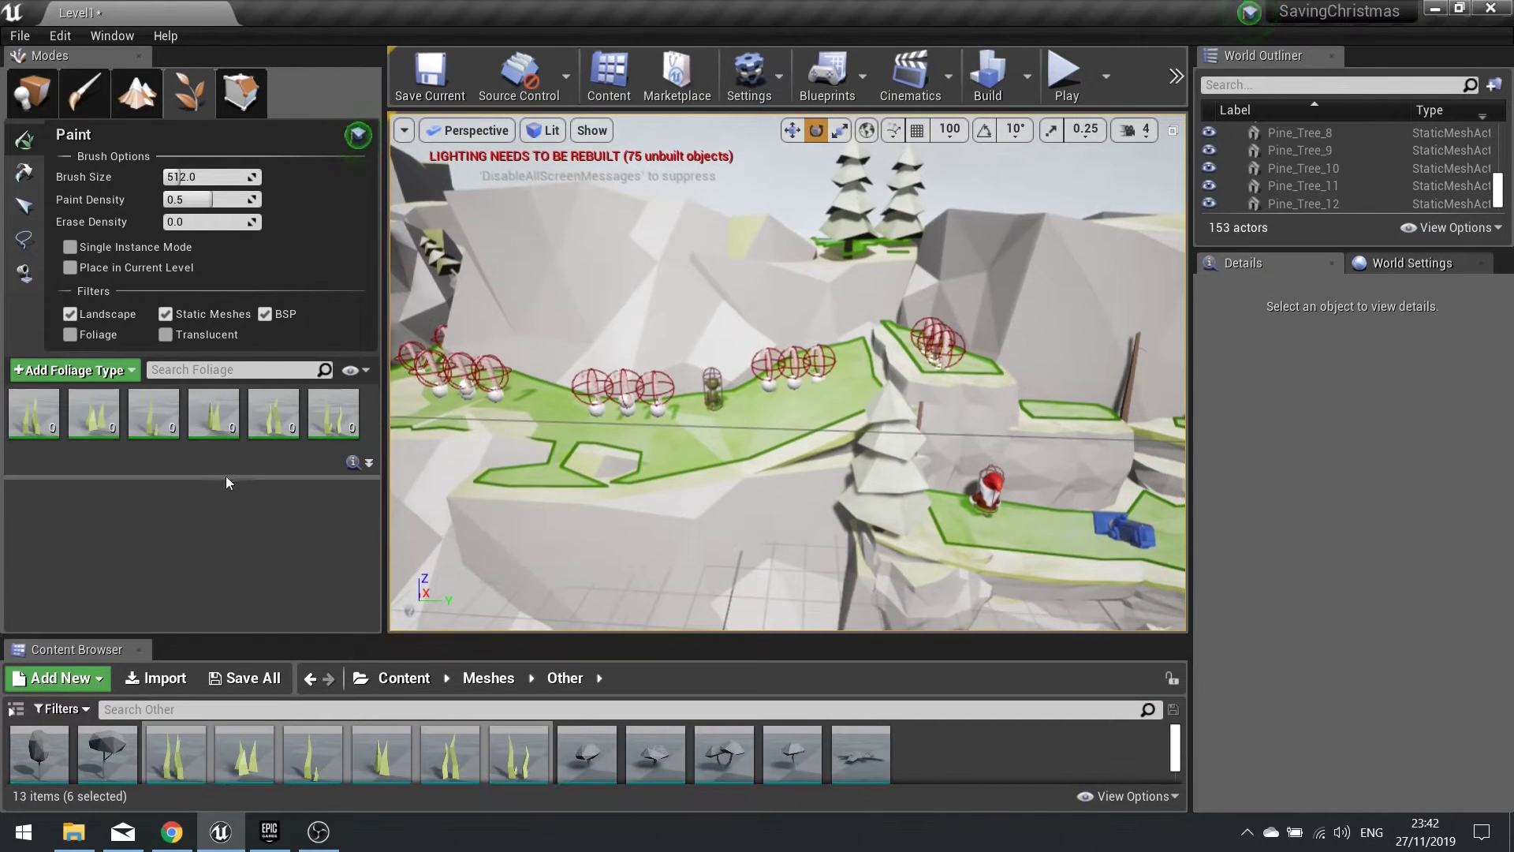
pyautogui.moveTo(232, 471); pyautogui.dragTo(232, 480)
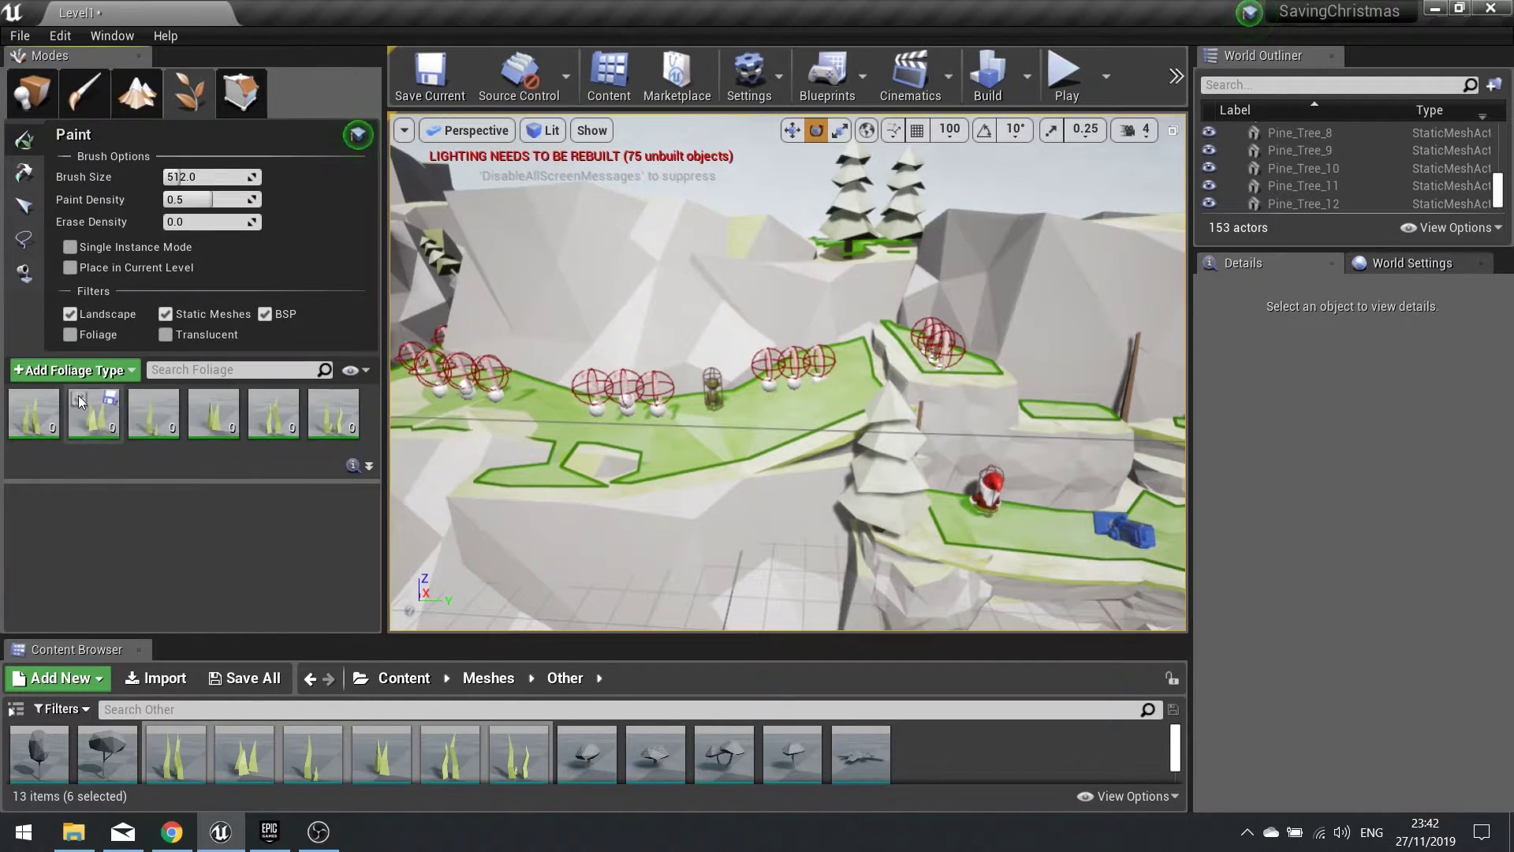
# Paint grass with a brush size of 128 around the pine and leaning dead trunk beside Santa's starting position.
pyautogui.moveTo(634, 433); pyautogui.dragTo(588, 418, button='right')
pyautogui.moveTo(175, 176)
pyautogui.mouseDown()
pyautogui.moveTo(142, 177)
pyautogui.moveTo(199, 177)
pyautogui.mouseUp()
pyautogui.click(199, 177)
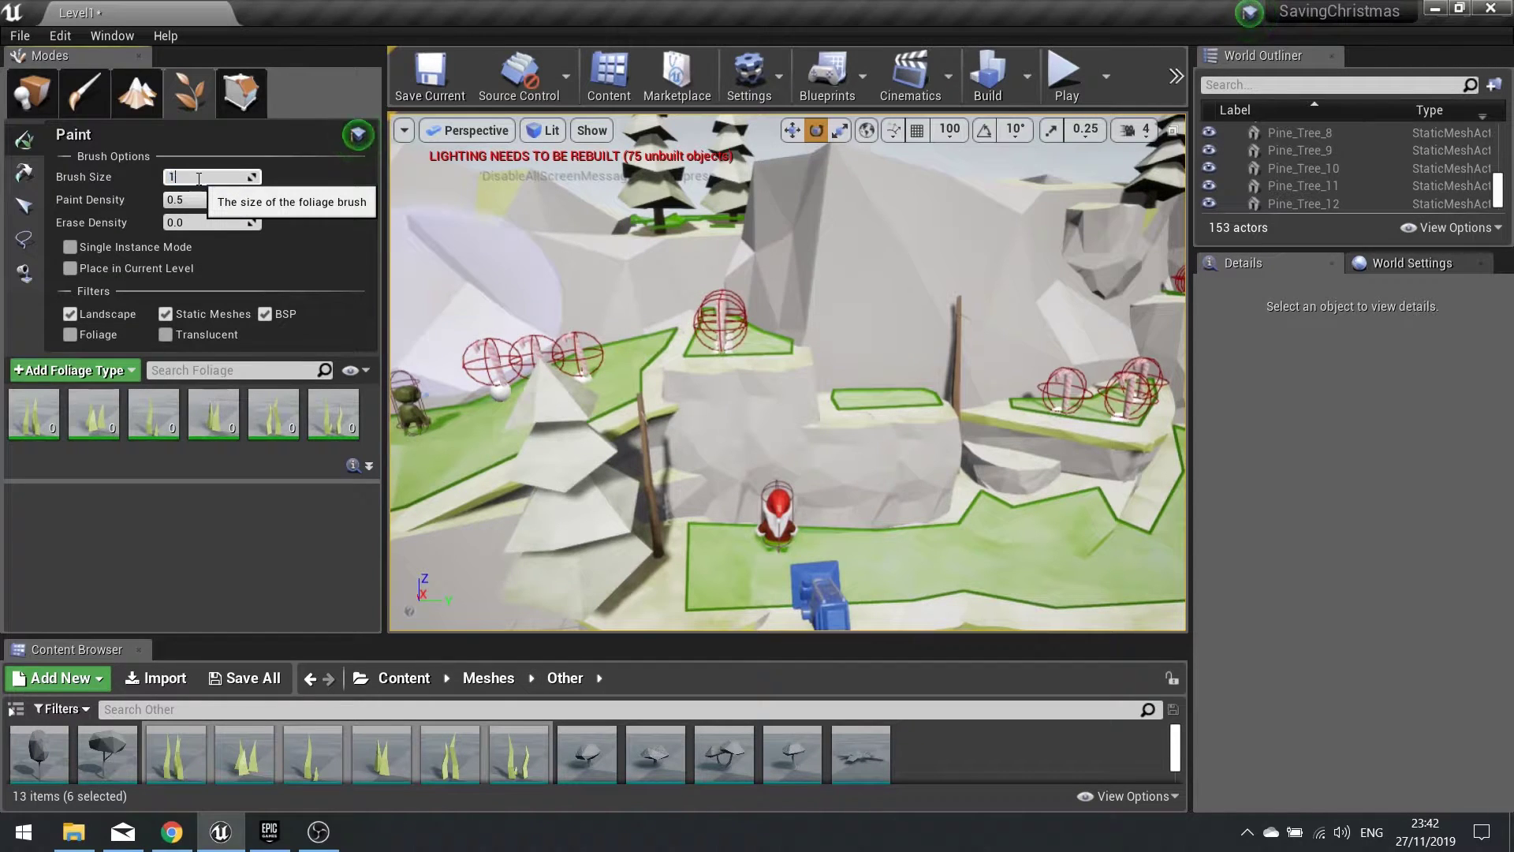
pyautogui.press('Return')
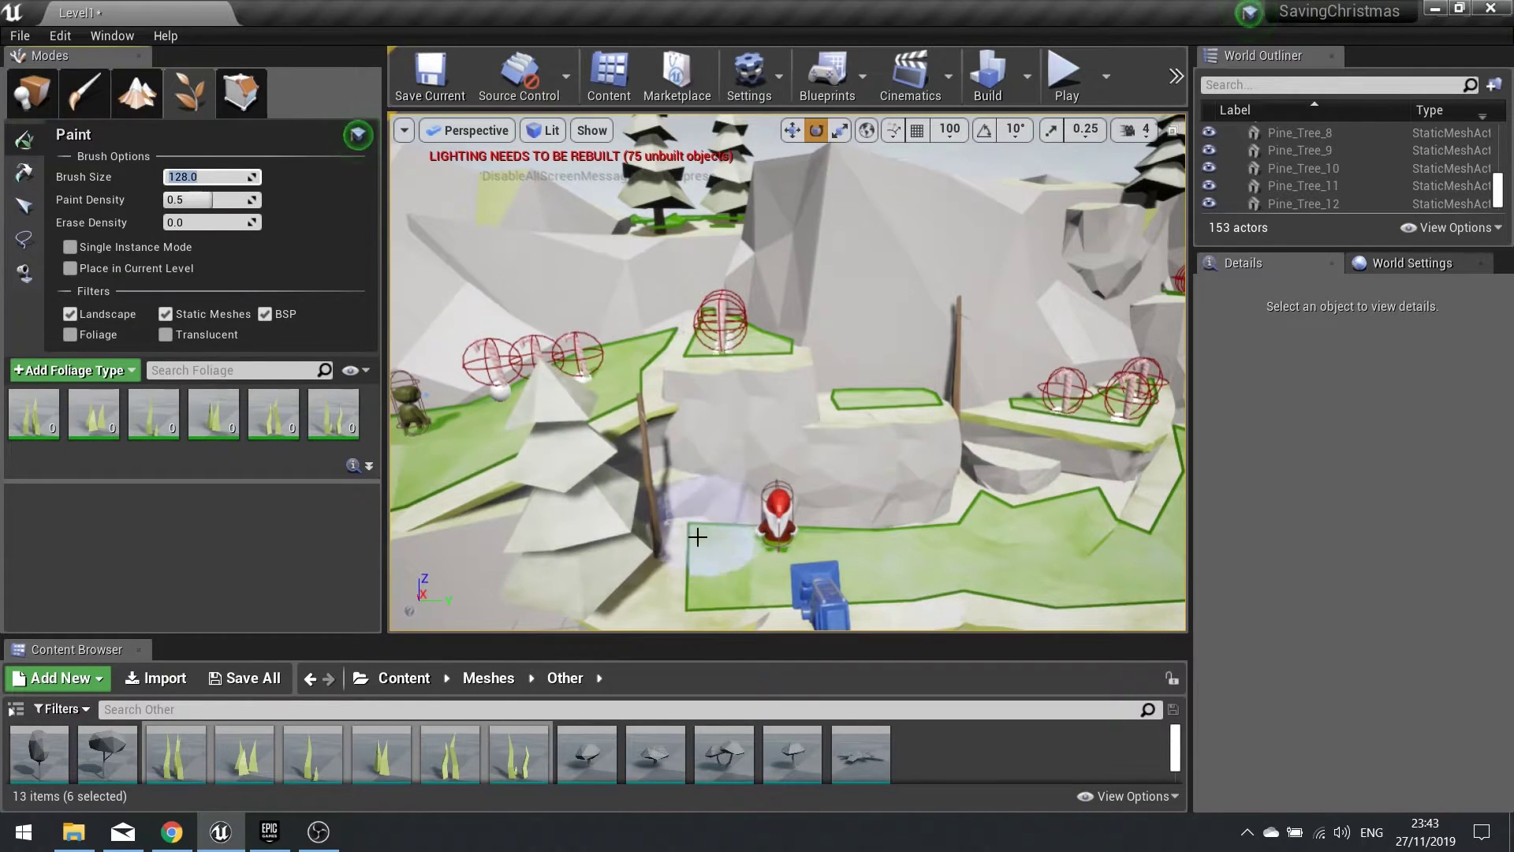
pyautogui.moveTo(747, 420); pyautogui.dragTo(927, 473, button='right')
pyautogui.moveTo(634, 361); pyautogui.dragTo(489, 361, button='right')
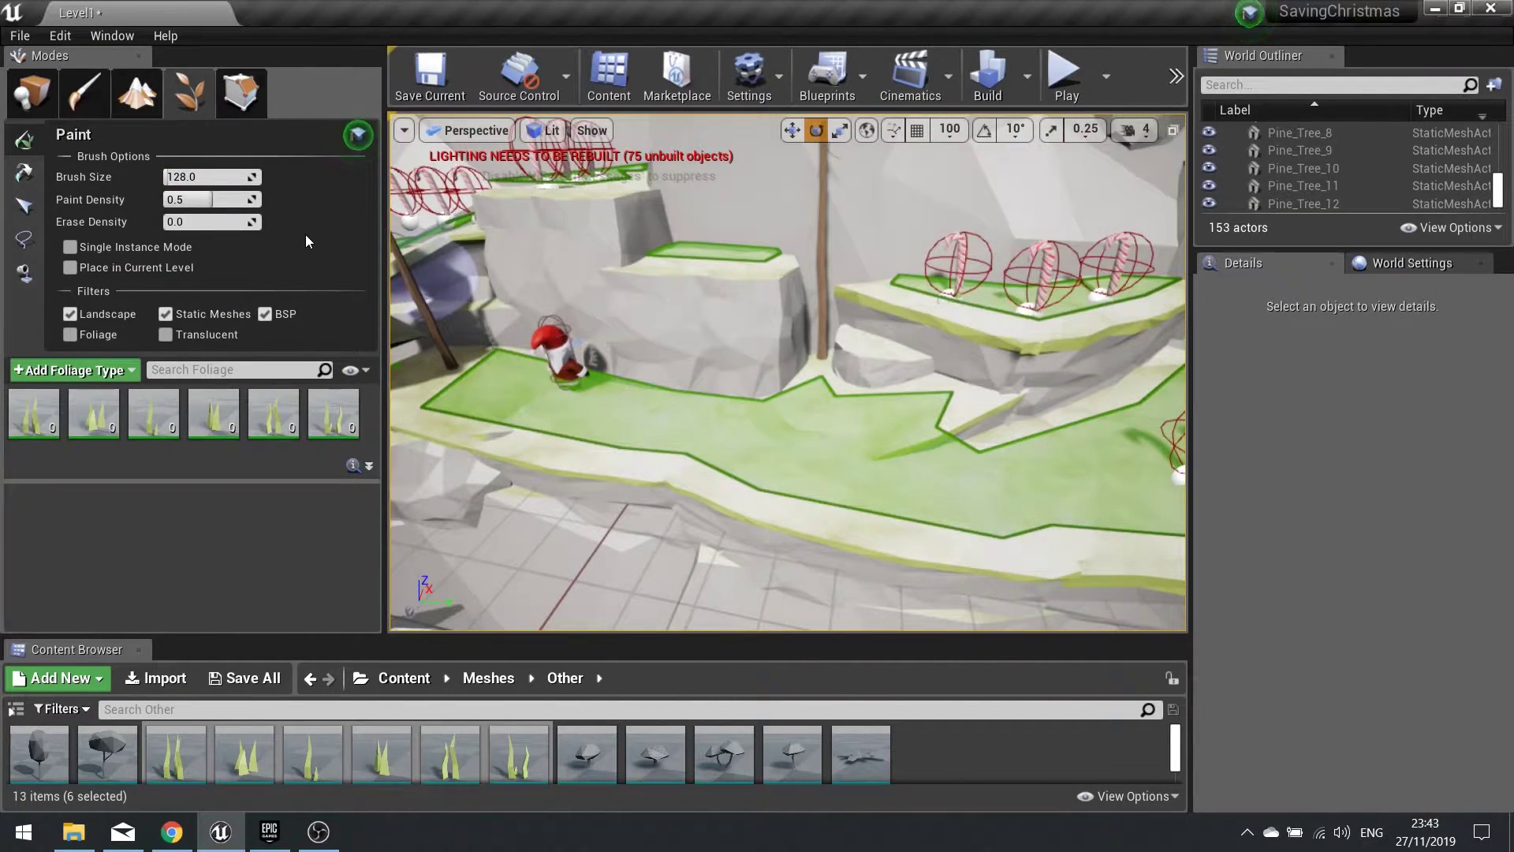
pyautogui.moveTo(442, 268); pyautogui.dragTo(505, 272, button='right')
pyautogui.moveTo(670, 377); pyautogui.dragTo(599, 414, button='right')
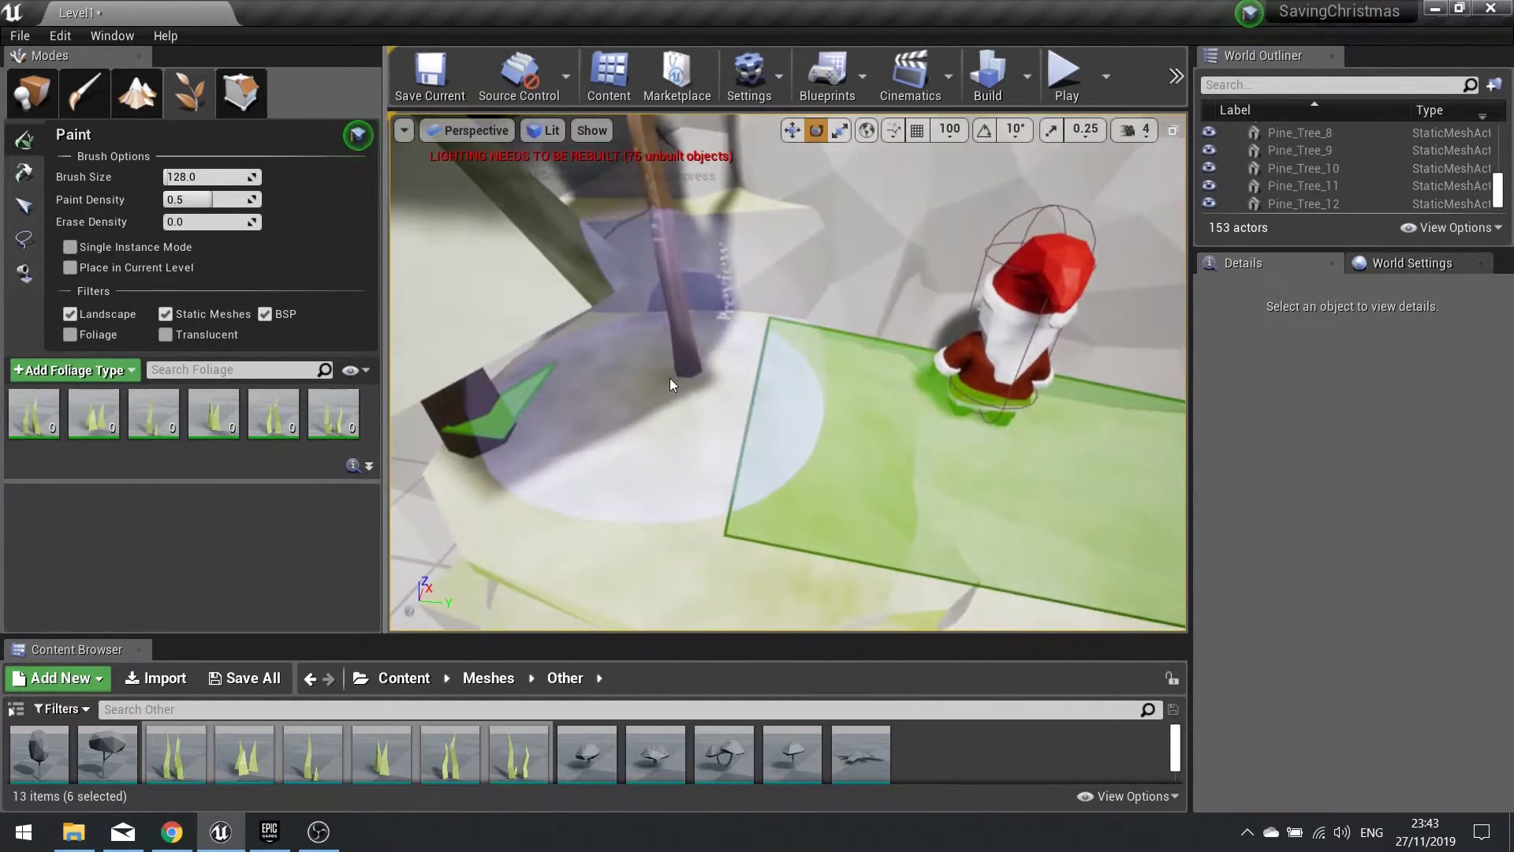
pyautogui.moveTo(669, 377); pyautogui.dragTo(707, 456)
pyautogui.moveTo(707, 455); pyautogui.dragTo(707, 455, button='right')
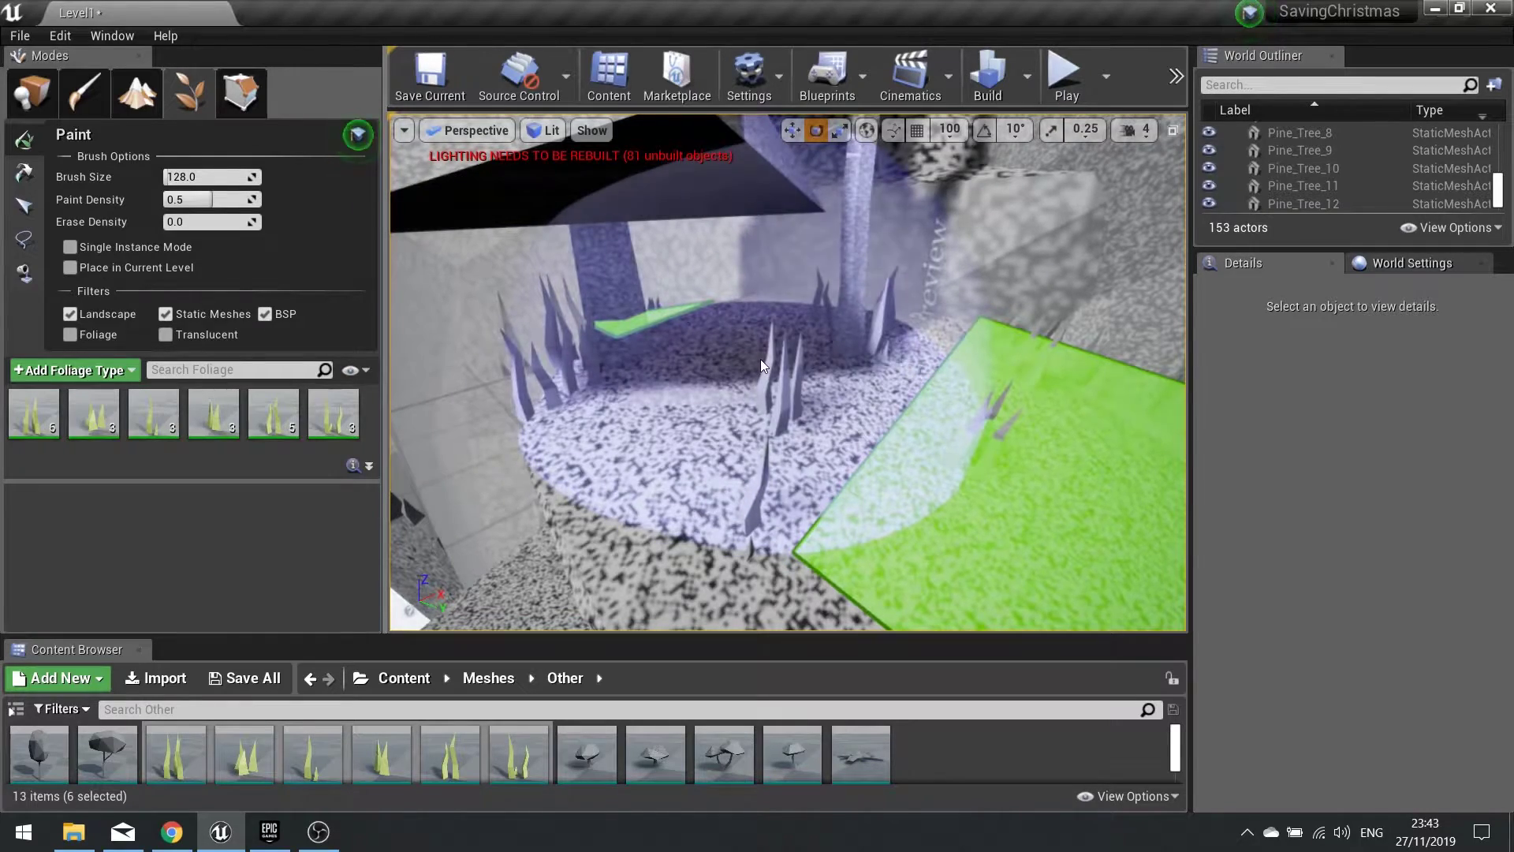
# Erase the stray grass sticking out of the cliff edge beside the pine tree.
pyautogui.moveTo(760, 357); pyautogui.dragTo(759, 357, button='right')
pyautogui.moveTo(869, 400); pyautogui.dragTo(869, 399, button='right')
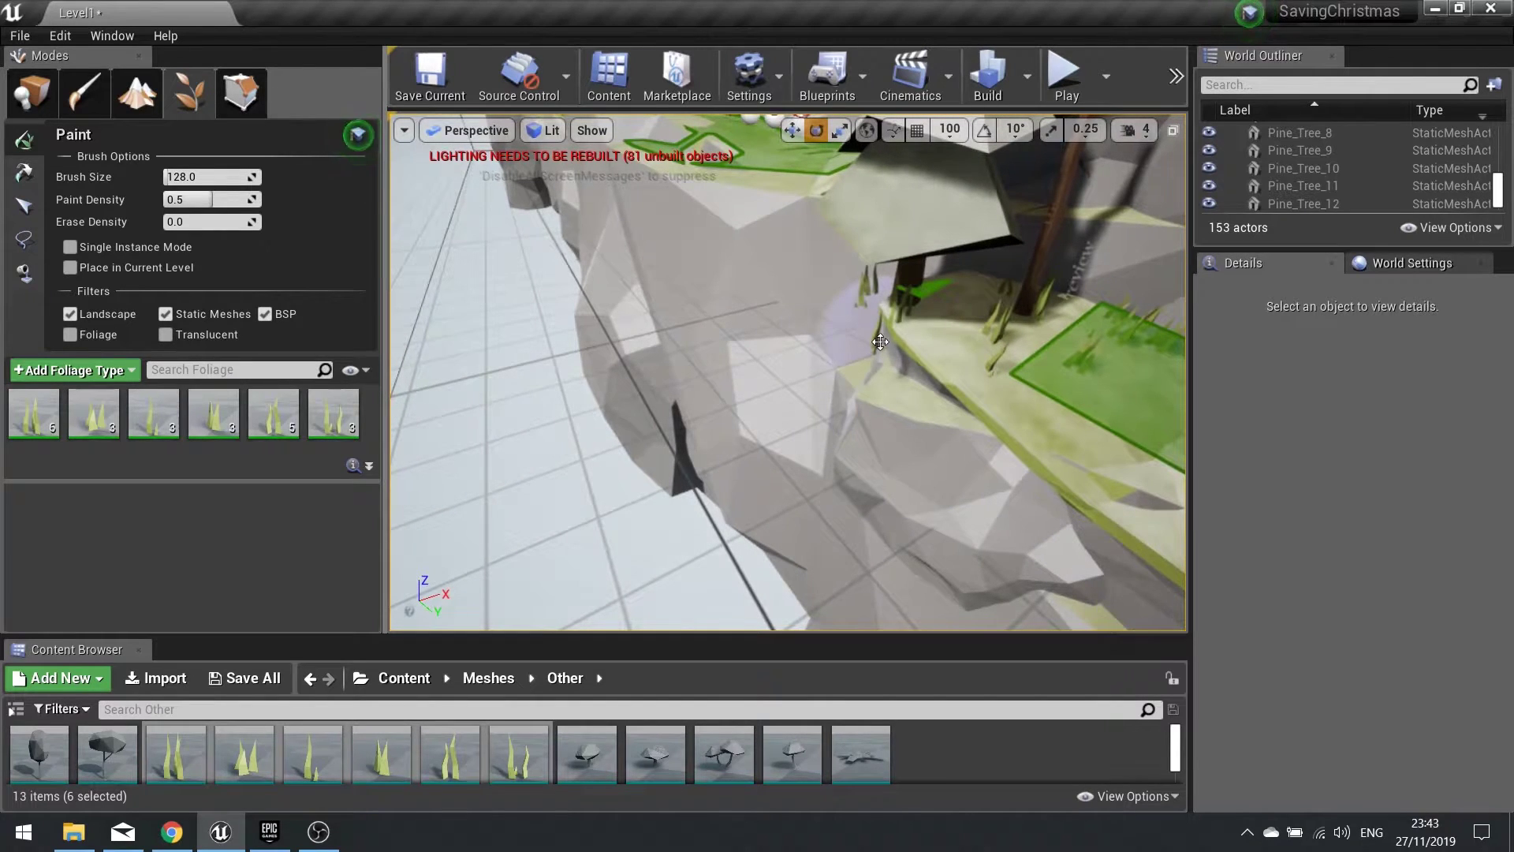
pyautogui.moveTo(866, 285); pyautogui.dragTo(866, 286, button='right')
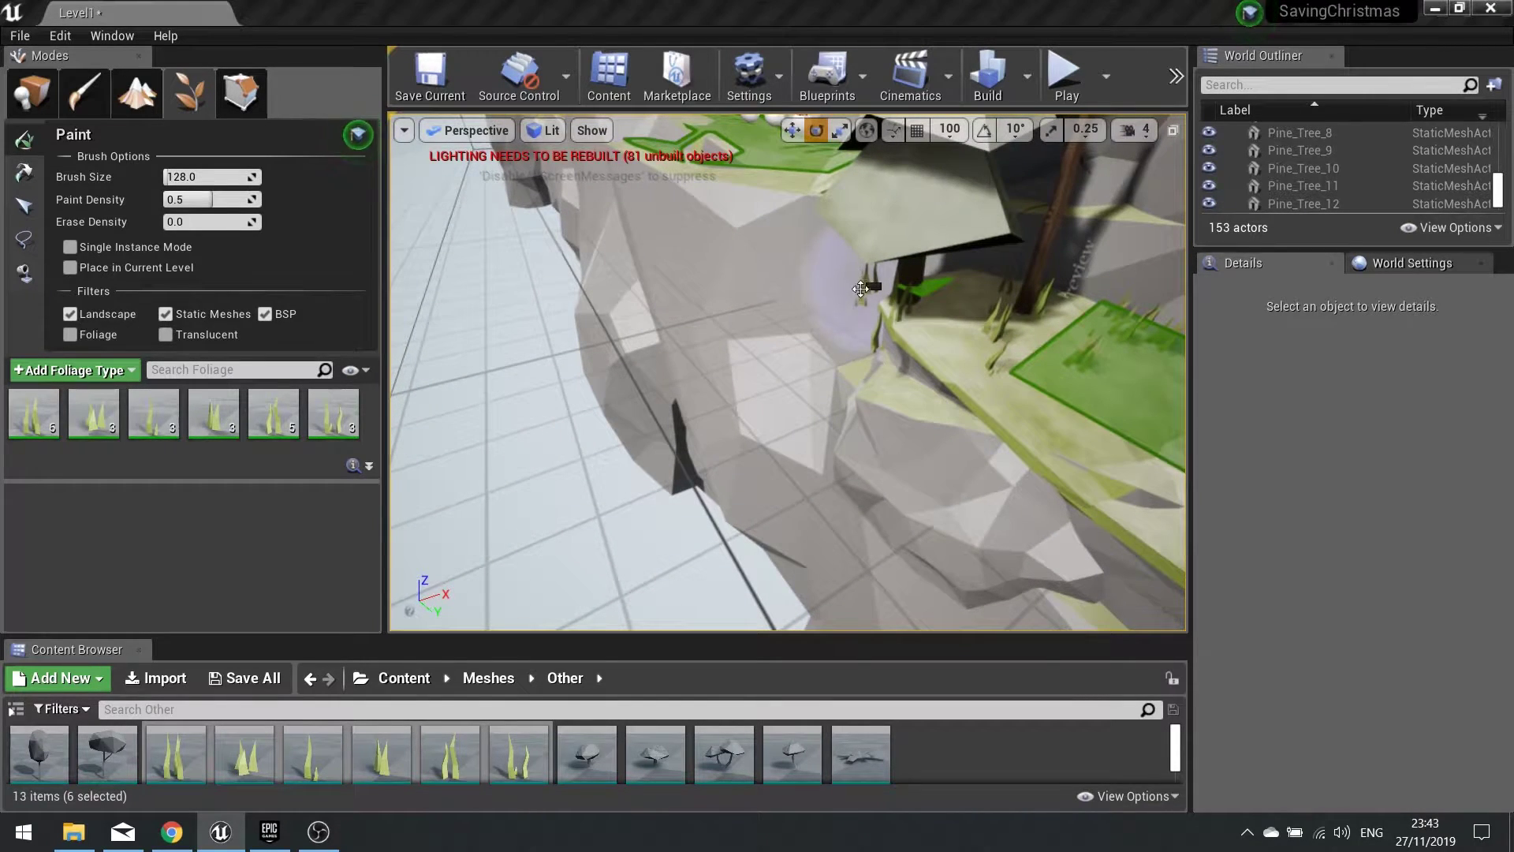
pyautogui.click(861, 288)
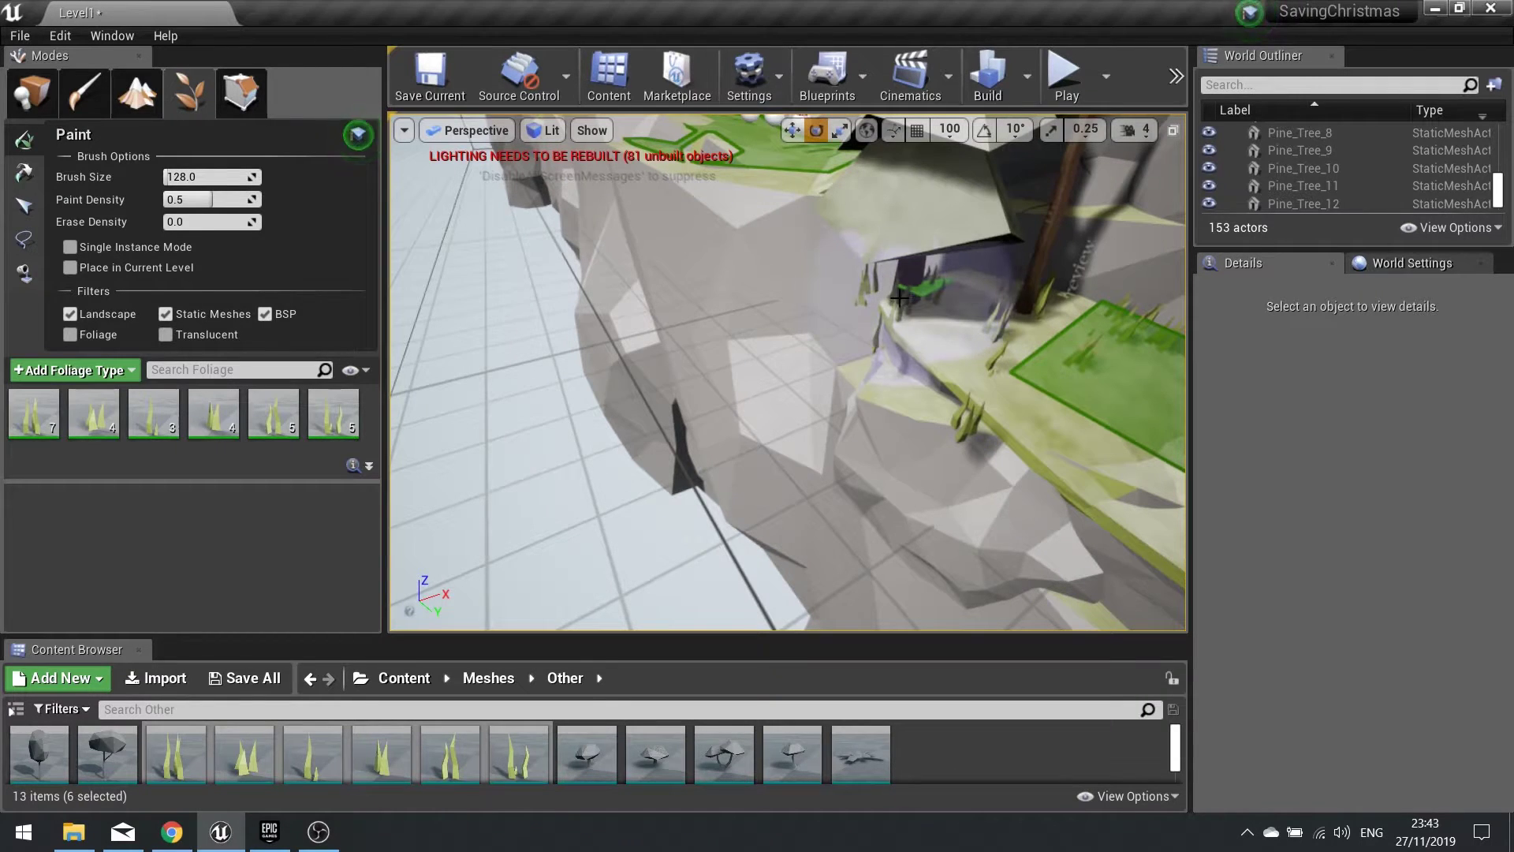
pyautogui.keyDown('shift'); pyautogui.click(900, 417); pyautogui.keyUp('shift')
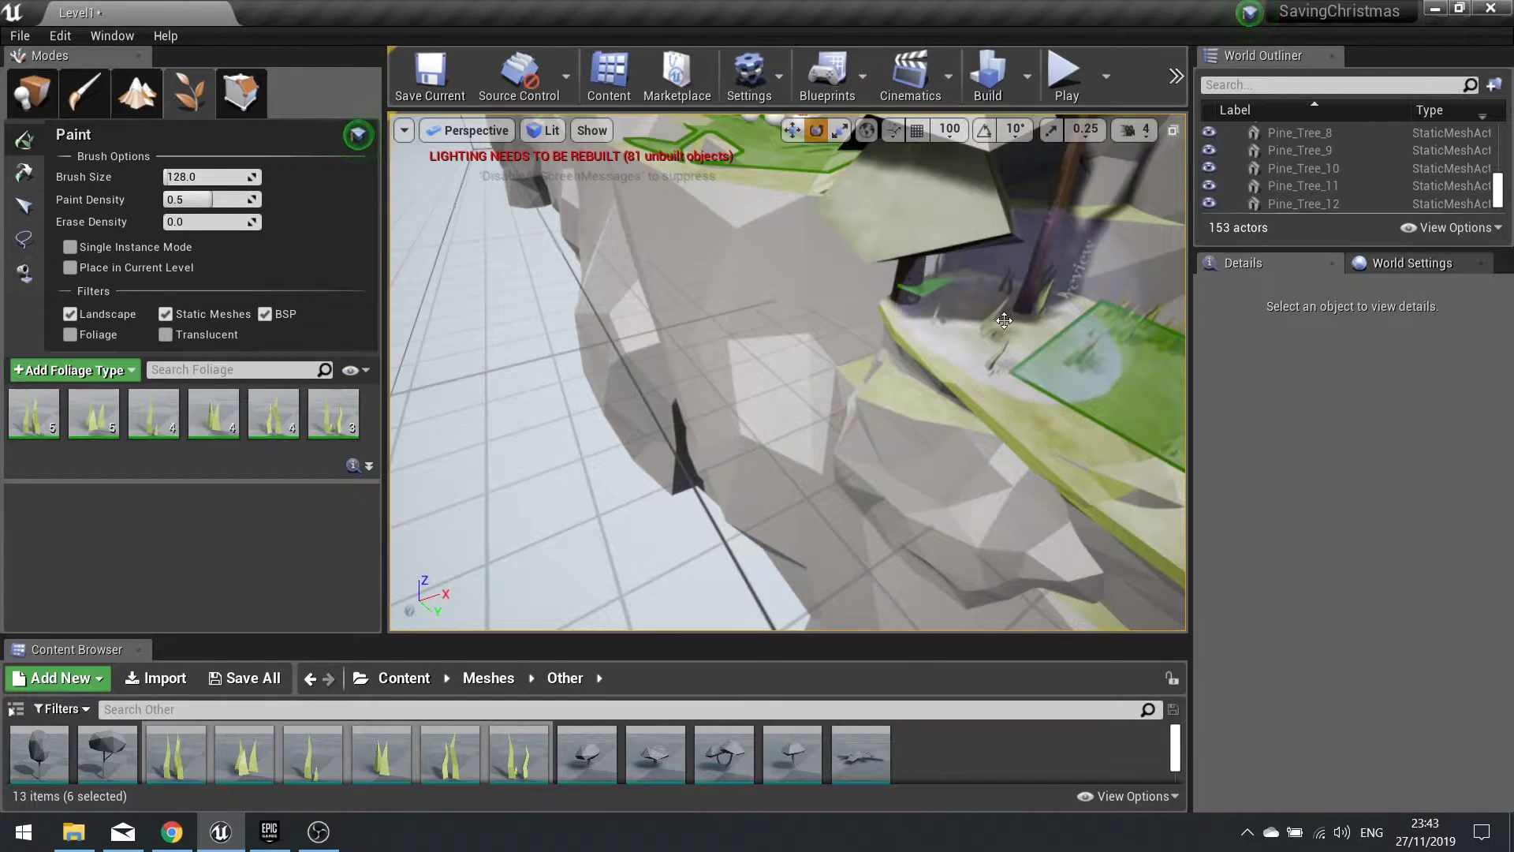
# Paint grass around the base of the dead trunk beside the low rock, using paint density 1.0 and brush size 64.
pyautogui.moveTo(1027, 362)
pyautogui.mouseDown(button='right')
pyautogui.moveTo(1175, 382)
pyautogui.moveTo(1088, 371)
pyautogui.moveTo(1024, 396)
pyautogui.moveTo(811, 368)
pyautogui.mouseUp(button='right')
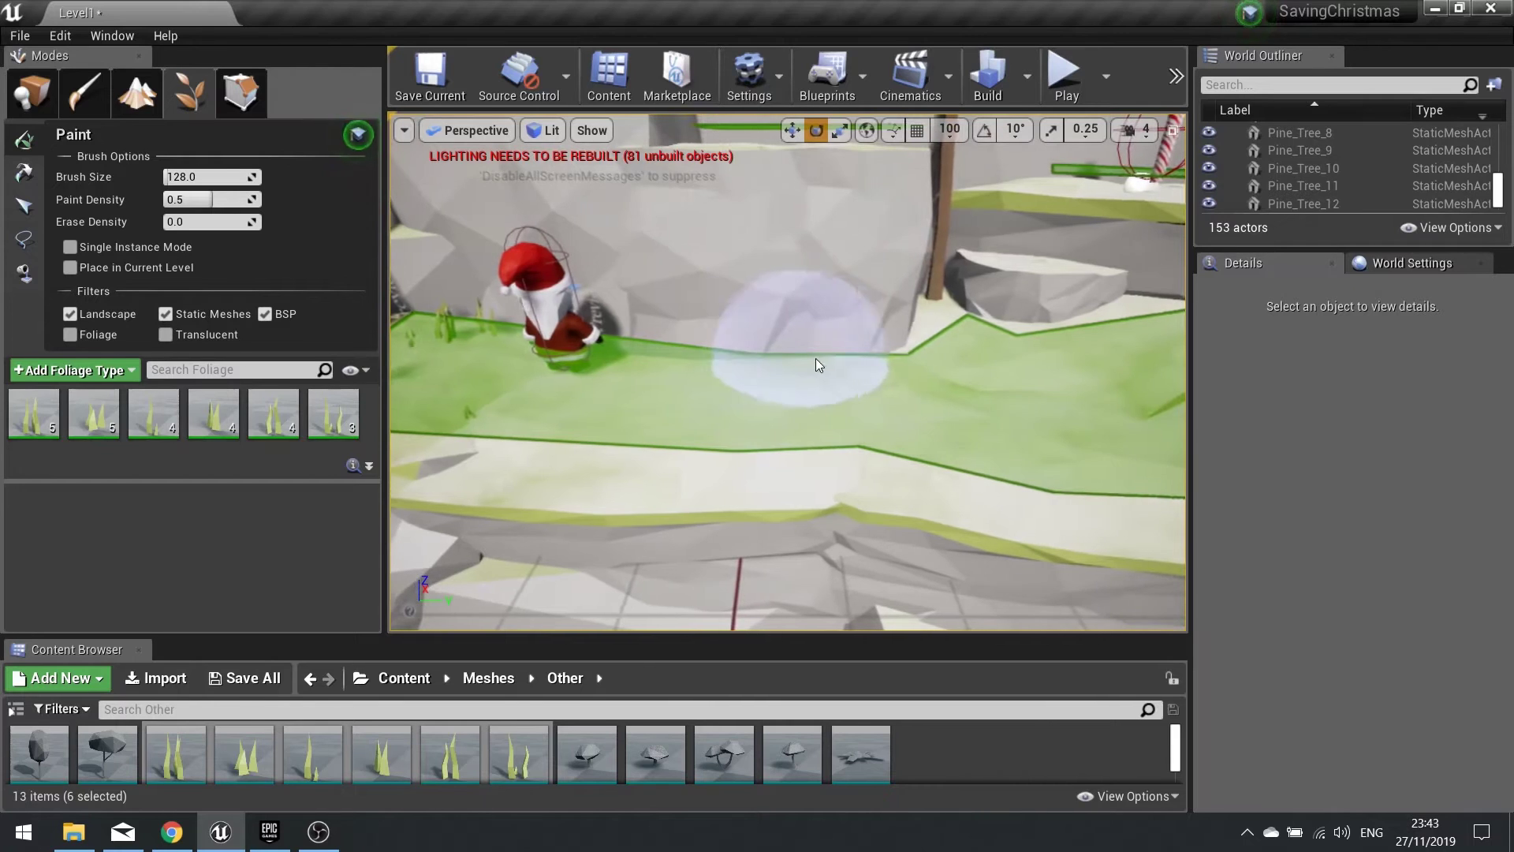
pyautogui.moveTo(197, 205); pyautogui.dragTo(214, 205)
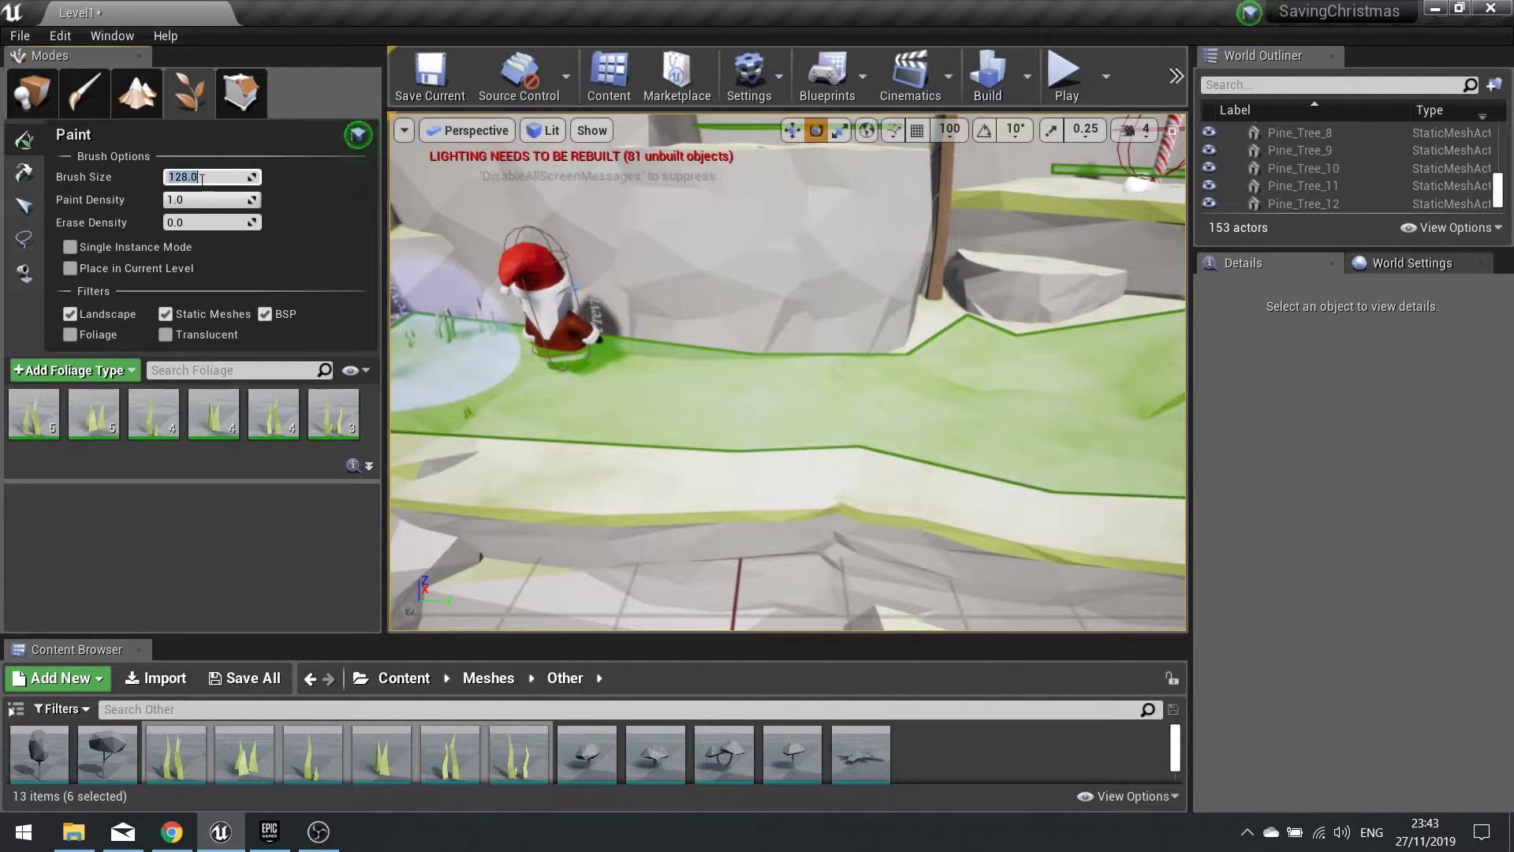
pyautogui.write('64')
pyautogui.press('Return')
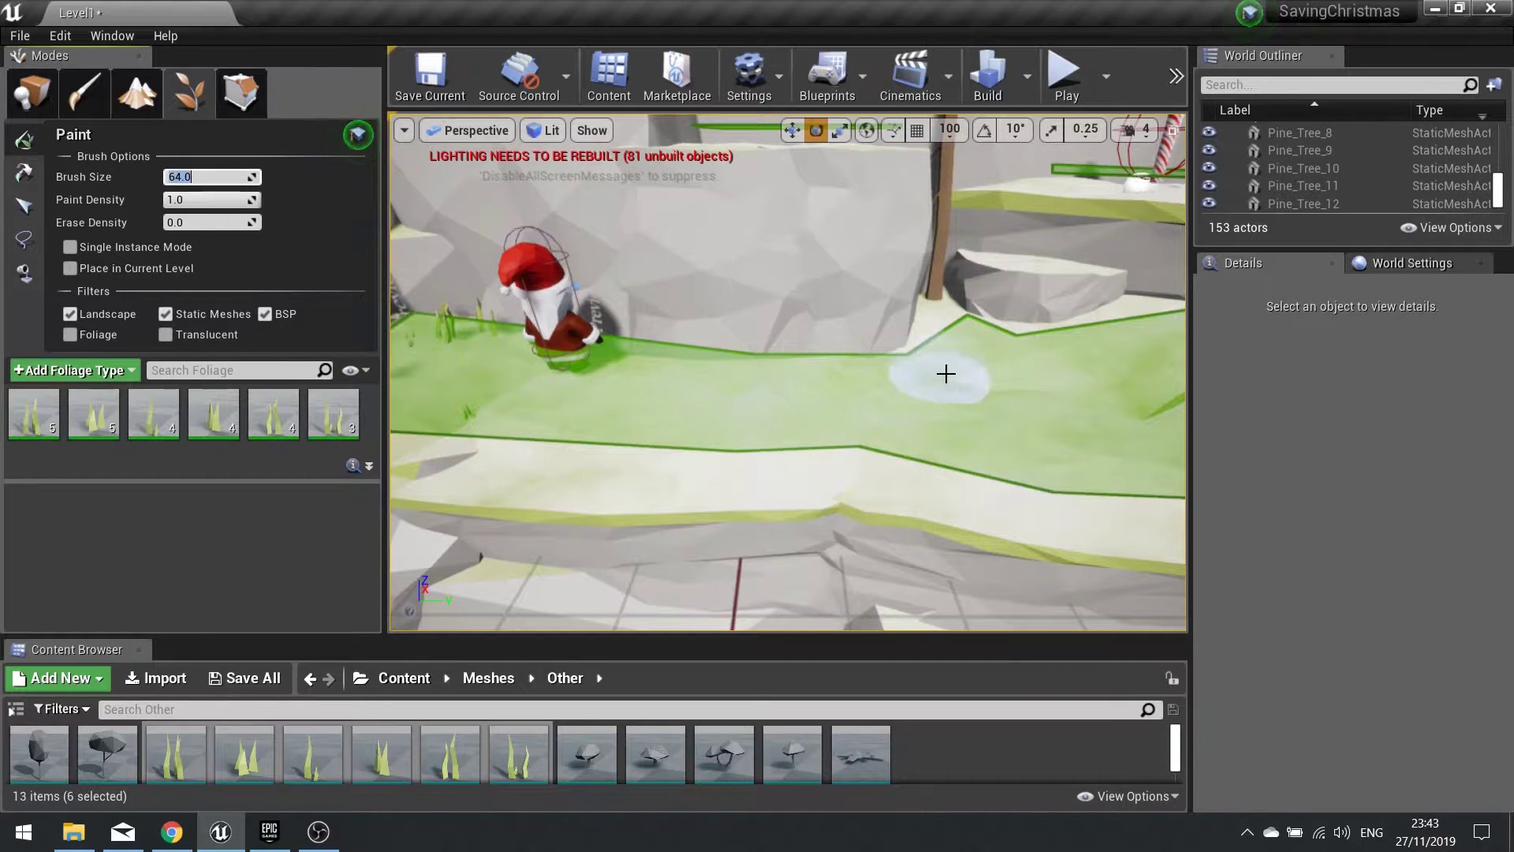
pyautogui.click(943, 319)
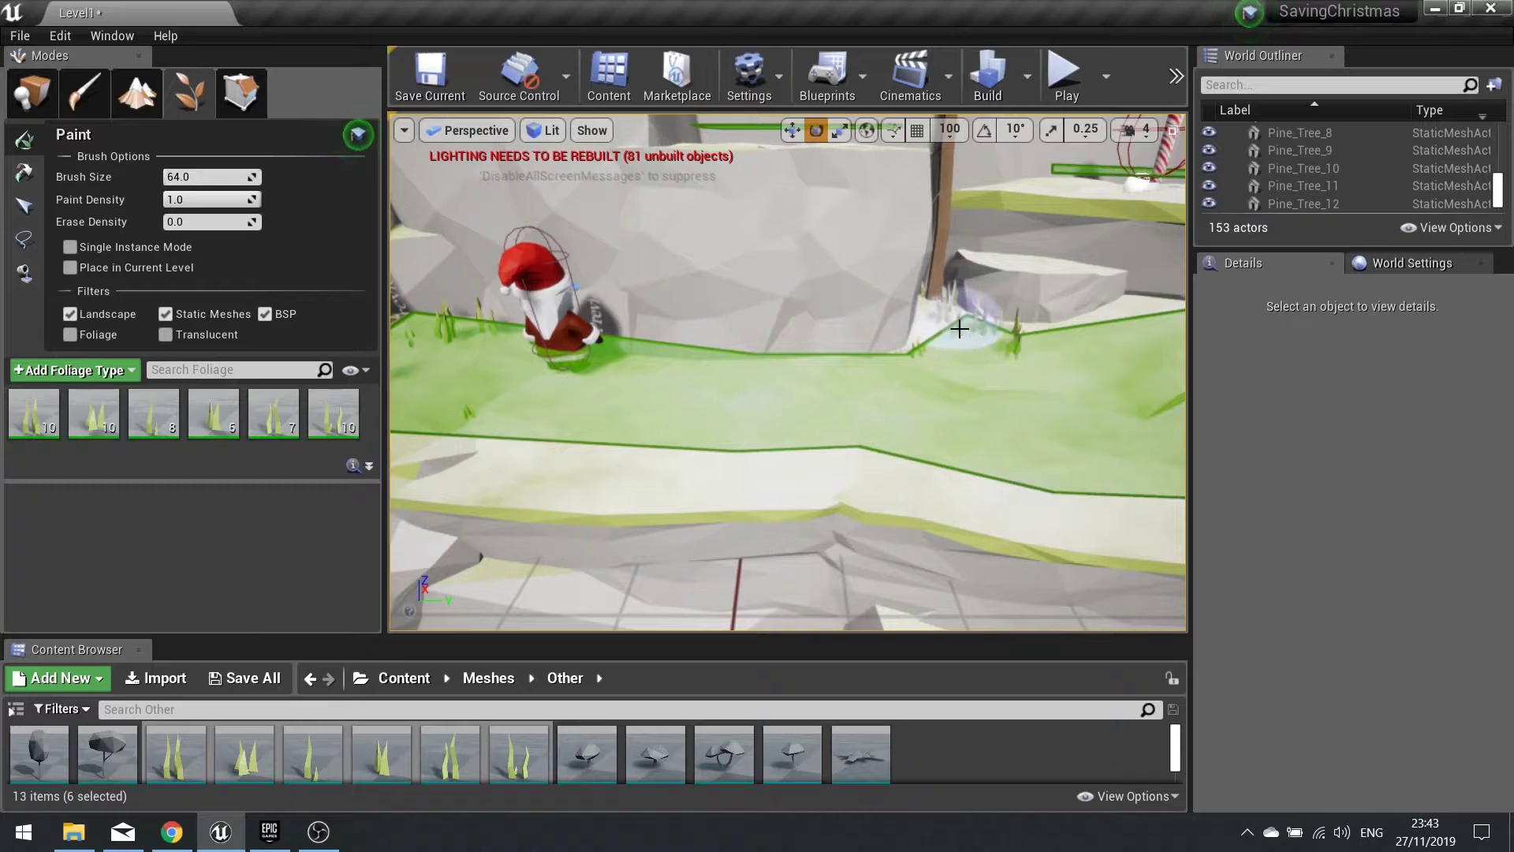
# Paint more grass around the base of the dead trunk and in front of the low rock beside it.
pyautogui.click(990, 322)
pyautogui.press('w')
pyautogui.moveTo(989, 322)
pyautogui.mouseDown(button='right')
pyautogui.moveTo(1072, 332)
pyautogui.moveTo(1092, 319)
pyautogui.moveTo(1081, 312)
pyautogui.mouseUp(button='right')
pyautogui.moveTo(757, 325); pyautogui.dragTo(676, 328)
pyautogui.press('s')
pyautogui.moveTo(647, 340)
pyautogui.mouseDown(button='right')
pyautogui.moveTo(709, 332)
pyautogui.moveTo(678, 316)
pyautogui.moveTo(712, 380)
pyautogui.mouseUp(button='right')
pyautogui.press('w')
pyautogui.press('s')
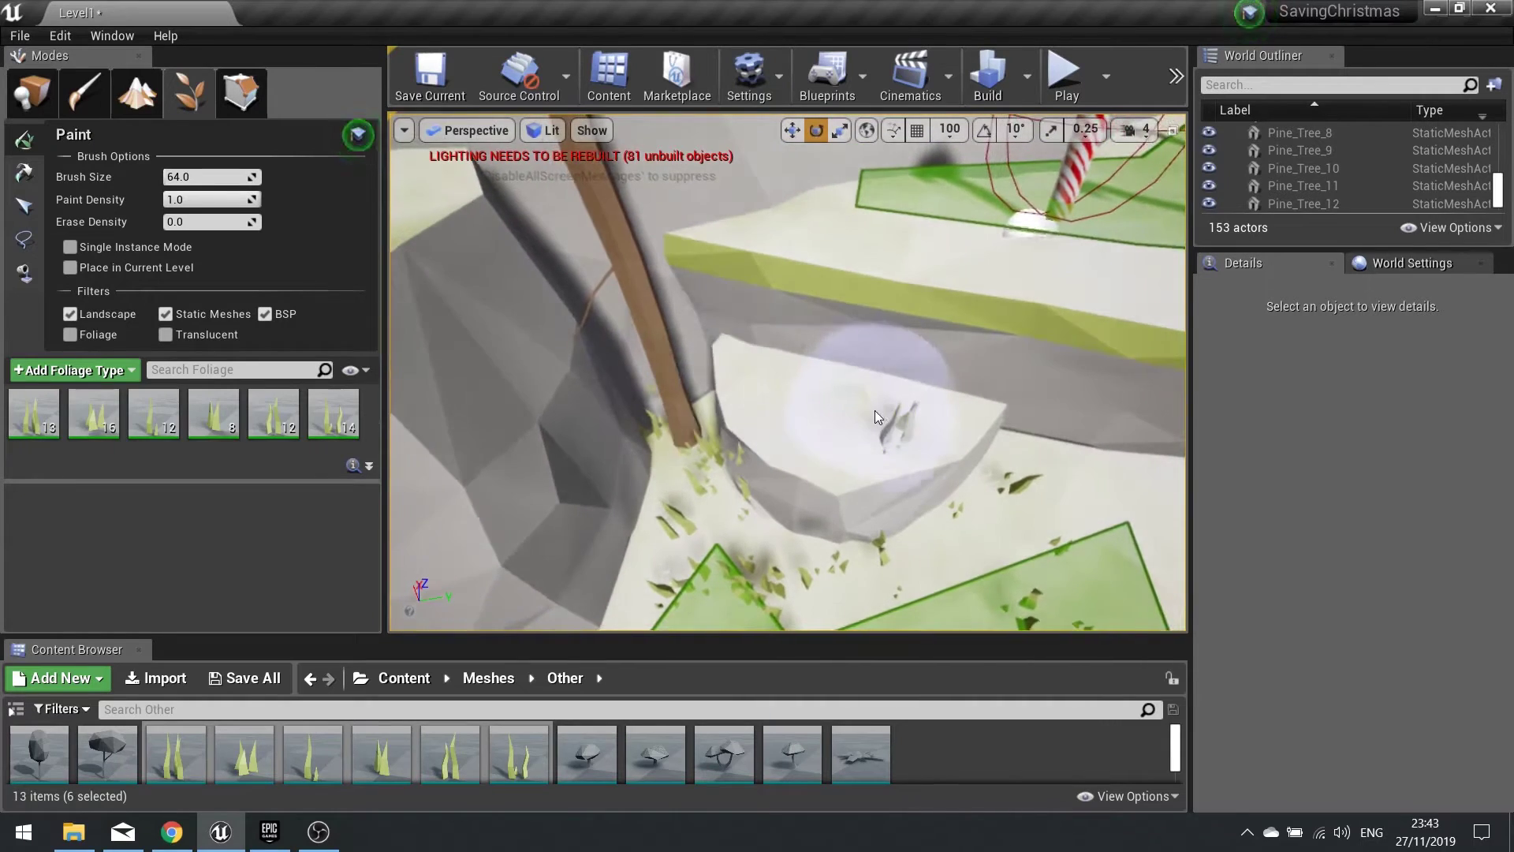
# Erase the stray grass from the flat top of the low rock beside the dead trunk.
pyautogui.keyDown('shift'); pyautogui.click(872, 412); pyautogui.keyUp('shift')
pyautogui.press('s')
pyautogui.moveTo(791, 419); pyautogui.dragTo(757, 434, button='right')
# Reduce the foliage brush size to about 43.93 and paint grass along the foot of the stepped ledge past the low rock.
pyautogui.moveTo(181, 176); pyautogui.dragTo(183, 177)
pyautogui.moveTo(574, 405)
pyautogui.mouseDown(button='right')
pyautogui.moveTo(631, 465)
pyautogui.moveTo(789, 449)
pyautogui.moveTo(574, 405)
pyautogui.mouseUp(button='right')
pyautogui.press('s')
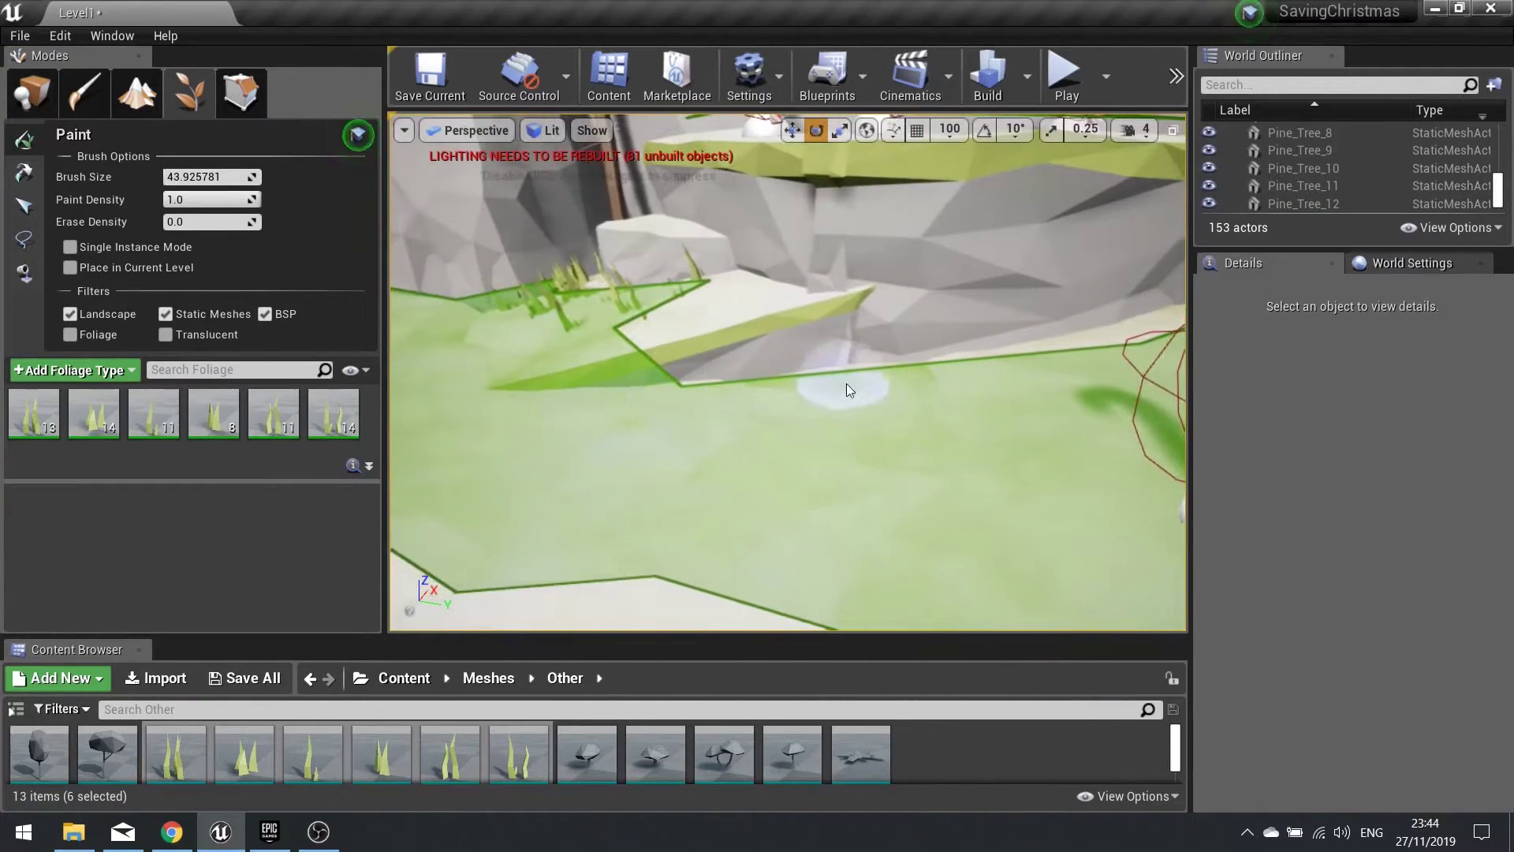
pyautogui.moveTo(827, 368)
pyautogui.mouseDown()
pyautogui.moveTo(693, 382)
pyautogui.moveTo(873, 370)
pyautogui.mouseUp()
pyautogui.moveTo(964, 349); pyautogui.dragTo(920, 382)
pyautogui.moveTo(921, 382); pyautogui.dragTo(1057, 386, button='right')
# Paint grass along the cliff base behind the goblin, across to the raised ledge with the pine tree.
pyautogui.press('s')
pyautogui.press('w')
pyautogui.moveTo(959, 295)
pyautogui.mouseDown(button='right')
pyautogui.moveTo(960, 261)
pyautogui.moveTo(907, 355)
pyautogui.moveTo(907, 394)
pyautogui.mouseUp(button='right')
pyautogui.press('w')
pyautogui.moveTo(735, 225)
pyautogui.mouseDown()
pyautogui.moveTo(815, 214)
pyautogui.moveTo(962, 254)
pyautogui.moveTo(905, 308)
pyautogui.mouseUp()
pyautogui.press('s')
pyautogui.moveTo(905, 307); pyautogui.dragTo(970, 276, button='right')
pyautogui.moveTo(666, 350); pyautogui.dragTo(504, 350, button='right')
pyautogui.moveTo(799, 366)
pyautogui.mouseDown()
pyautogui.moveTo(582, 418)
pyautogui.moveTo(599, 422)
pyautogui.mouseUp()
pyautogui.press('s')
pyautogui.moveTo(541, 517); pyautogui.dragTo(733, 552, button='right')
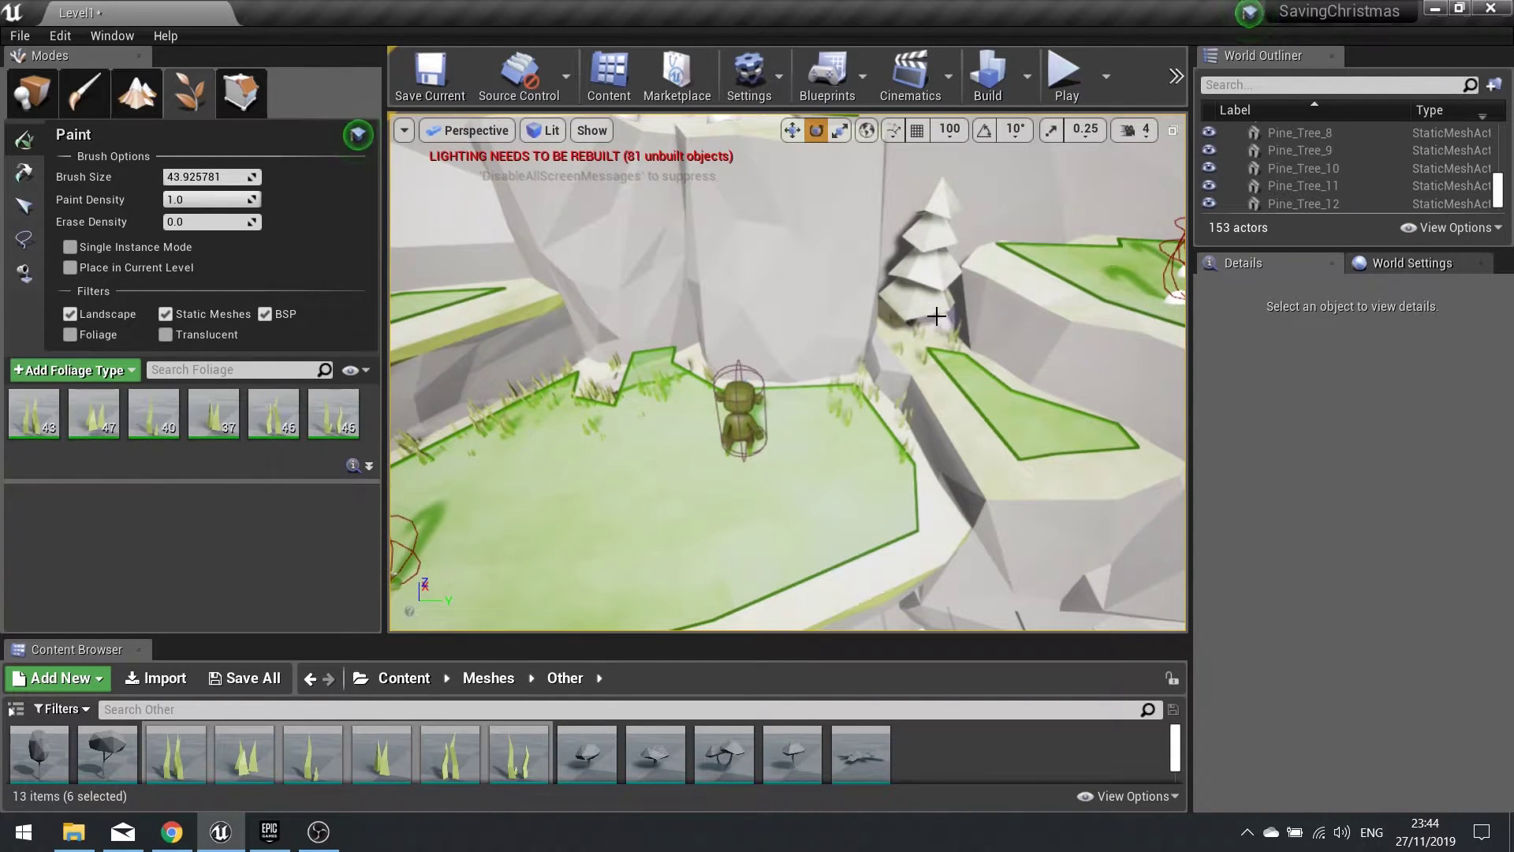
# Paint grass around the base of the pine tree and across the neighbouring candy-cane ledge.
pyautogui.click(911, 322)
pyautogui.press('s')
pyautogui.moveTo(820, 339); pyautogui.dragTo(931, 339, button='right')
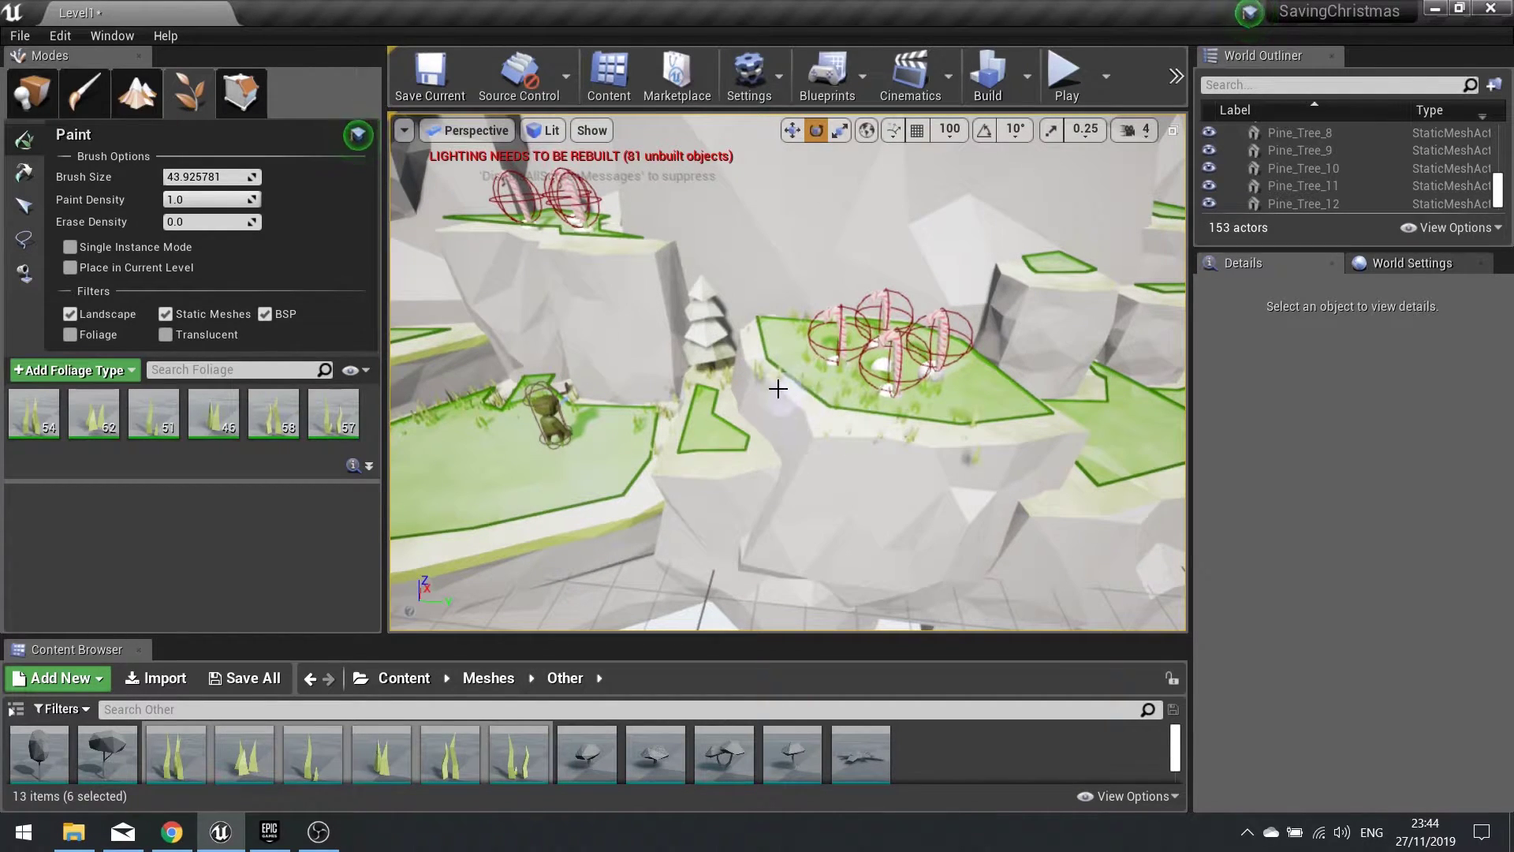
pyautogui.moveTo(915, 482); pyautogui.dragTo(775, 470, button='right')
pyautogui.press('w')
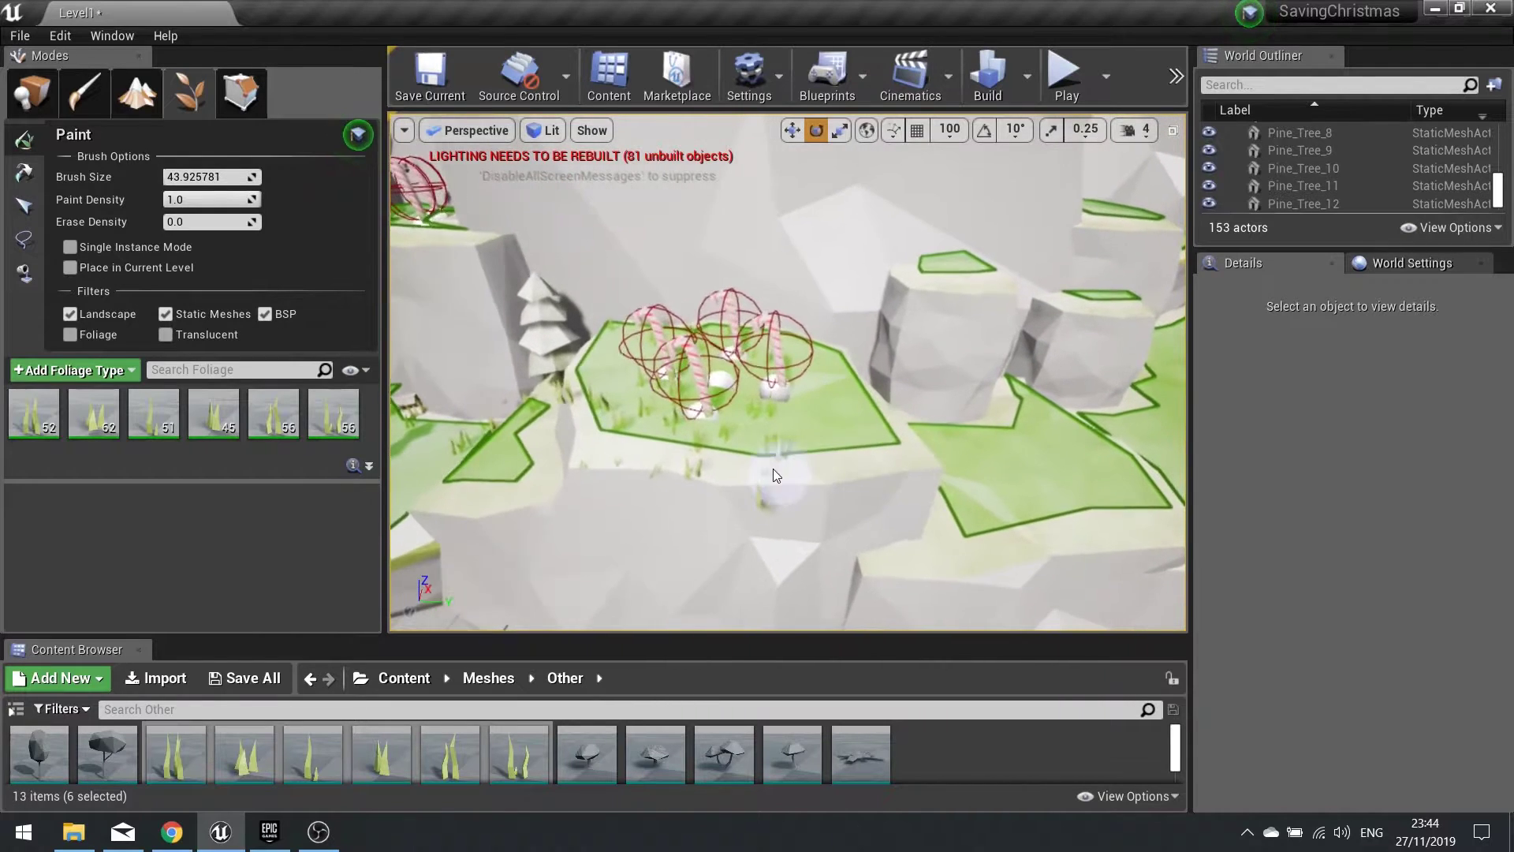
# Erase the stray grass from the front edge and side wall of the candy-cane ledge.
pyautogui.keyDown('shift'); pyautogui.click(694, 470); pyautogui.keyUp('shift')
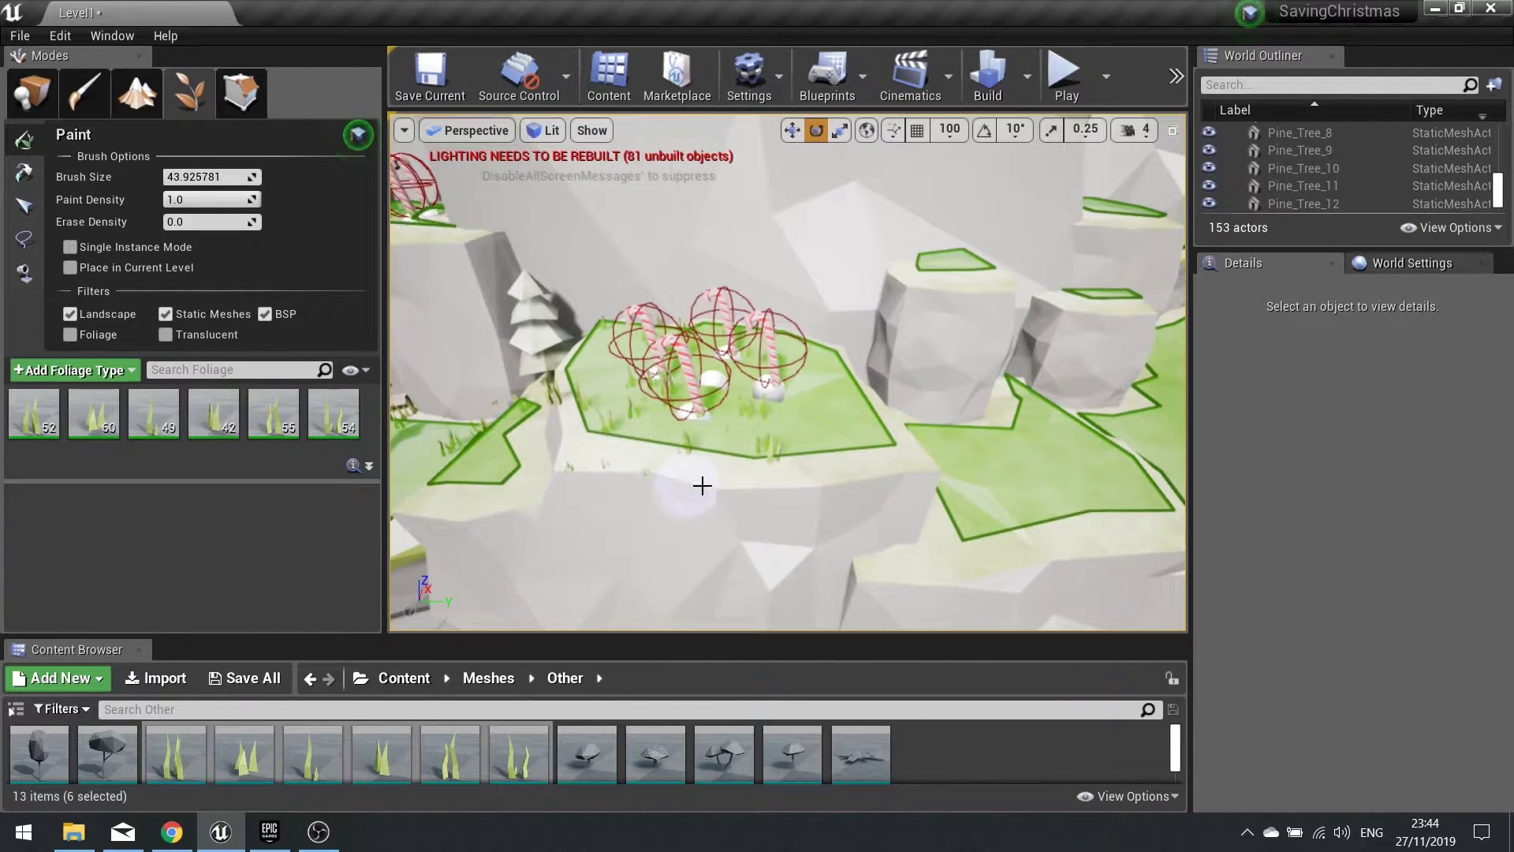
pyautogui.moveTo(751, 475); pyautogui.dragTo(769, 434, button='right')
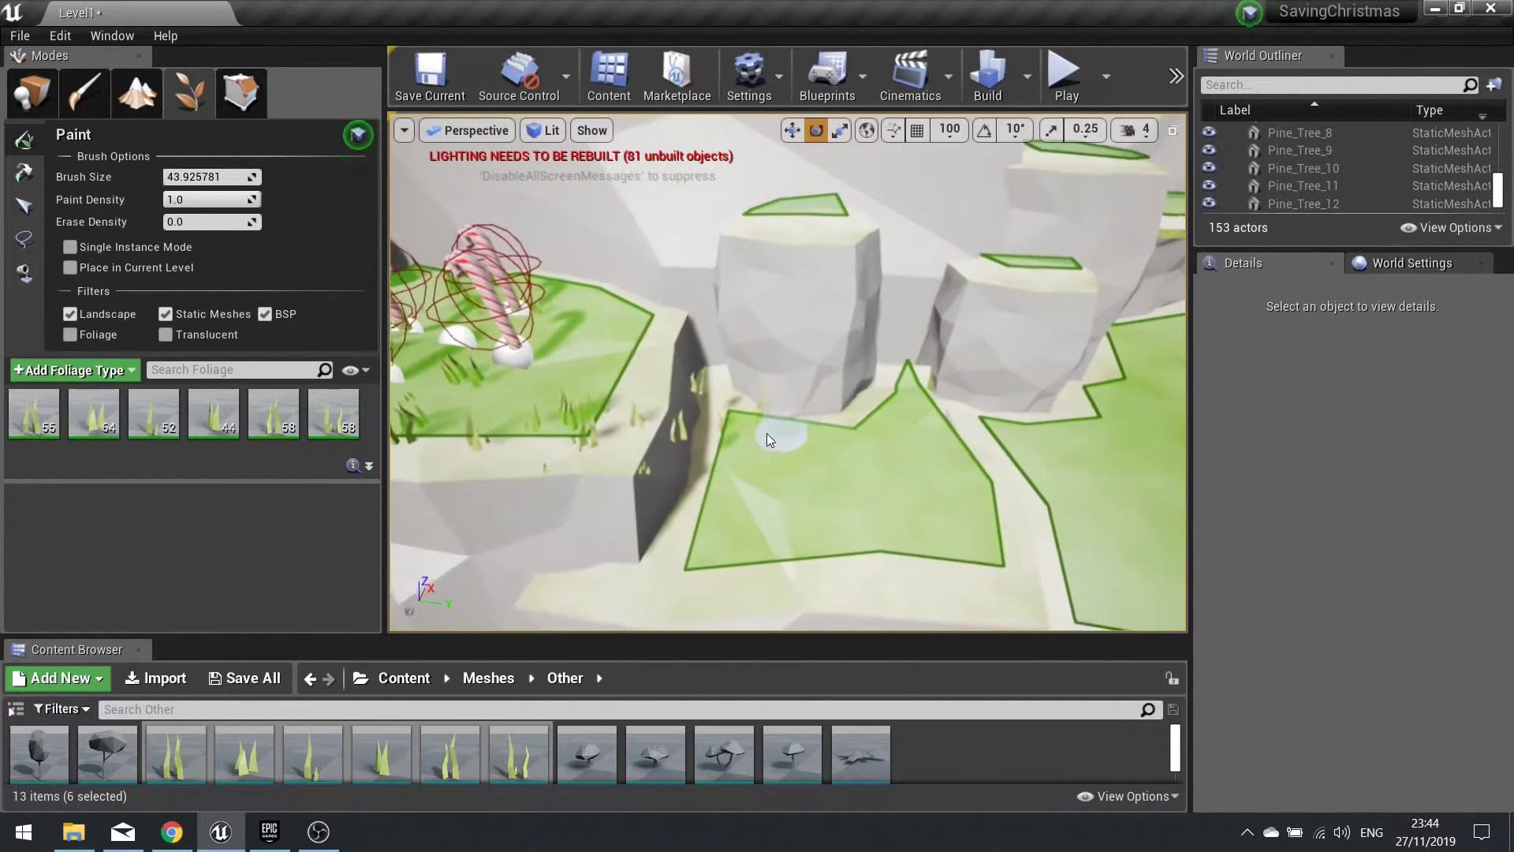
pyautogui.keyDown('shift'); pyautogui.moveTo(704, 483); pyautogui.dragTo(677, 403); pyautogui.keyUp('shift')
pyautogui.moveTo(647, 454)
pyautogui.keyDown('shift'); pyautogui.mouseDown()
pyautogui.moveTo(623, 477)
pyautogui.moveTo(720, 449)
pyautogui.mouseUp(); pyautogui.keyUp('shift')
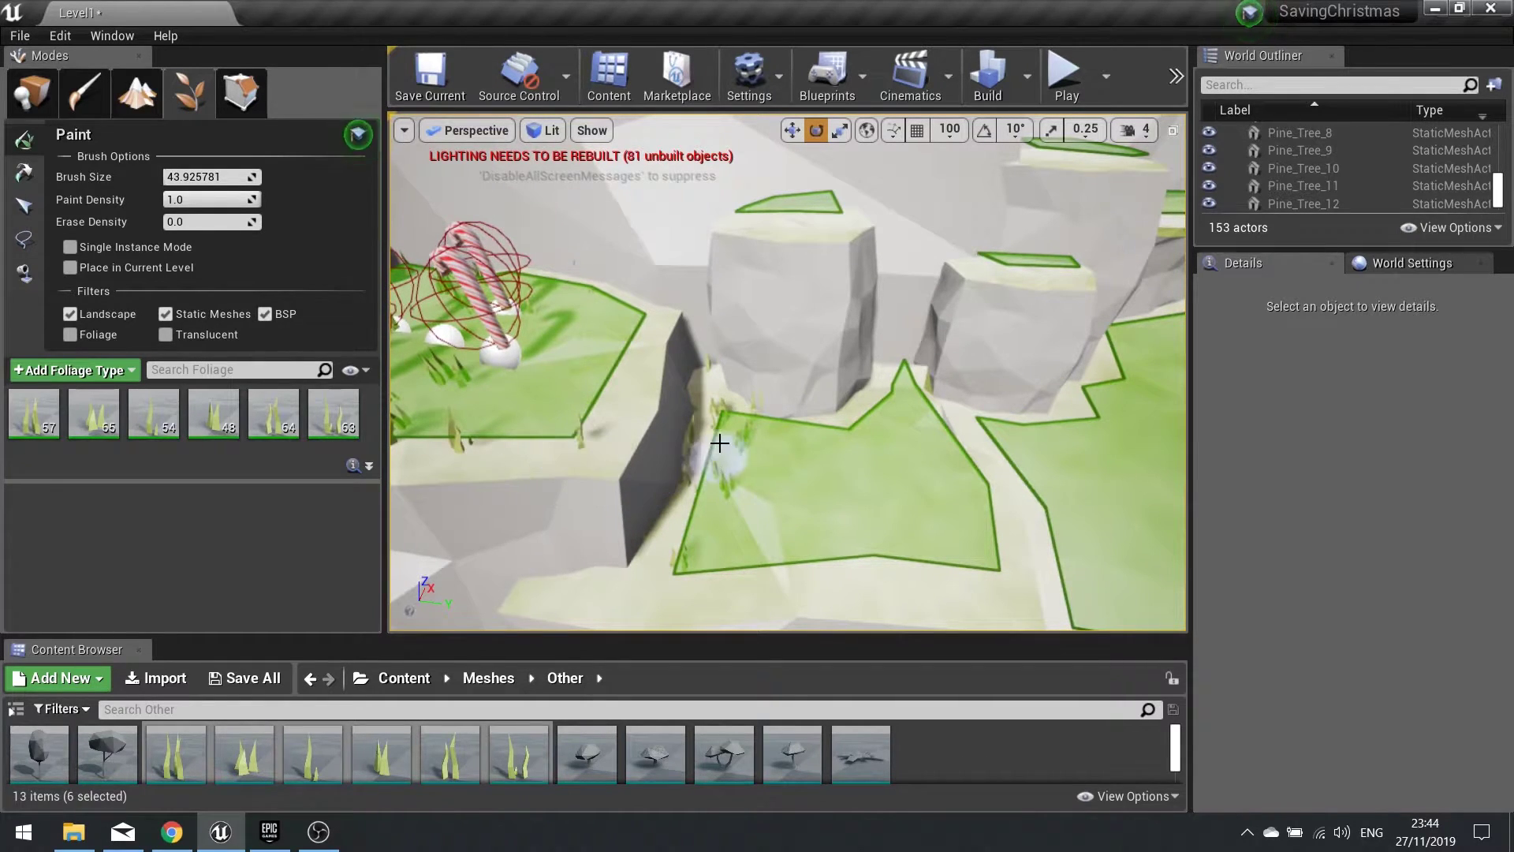
# Paint dense grass over the lower ledge between the candy-cane ledge and the rock pillars, including its front edge.
pyautogui.moveTo(935, 424); pyautogui.dragTo(1018, 418, button='right')
pyautogui.moveTo(699, 470); pyautogui.dragTo(575, 580)
pyautogui.moveTo(576, 580); pyautogui.dragTo(552, 599, button='right')
pyautogui.moveTo(930, 354); pyautogui.dragTo(765, 394, button='right')
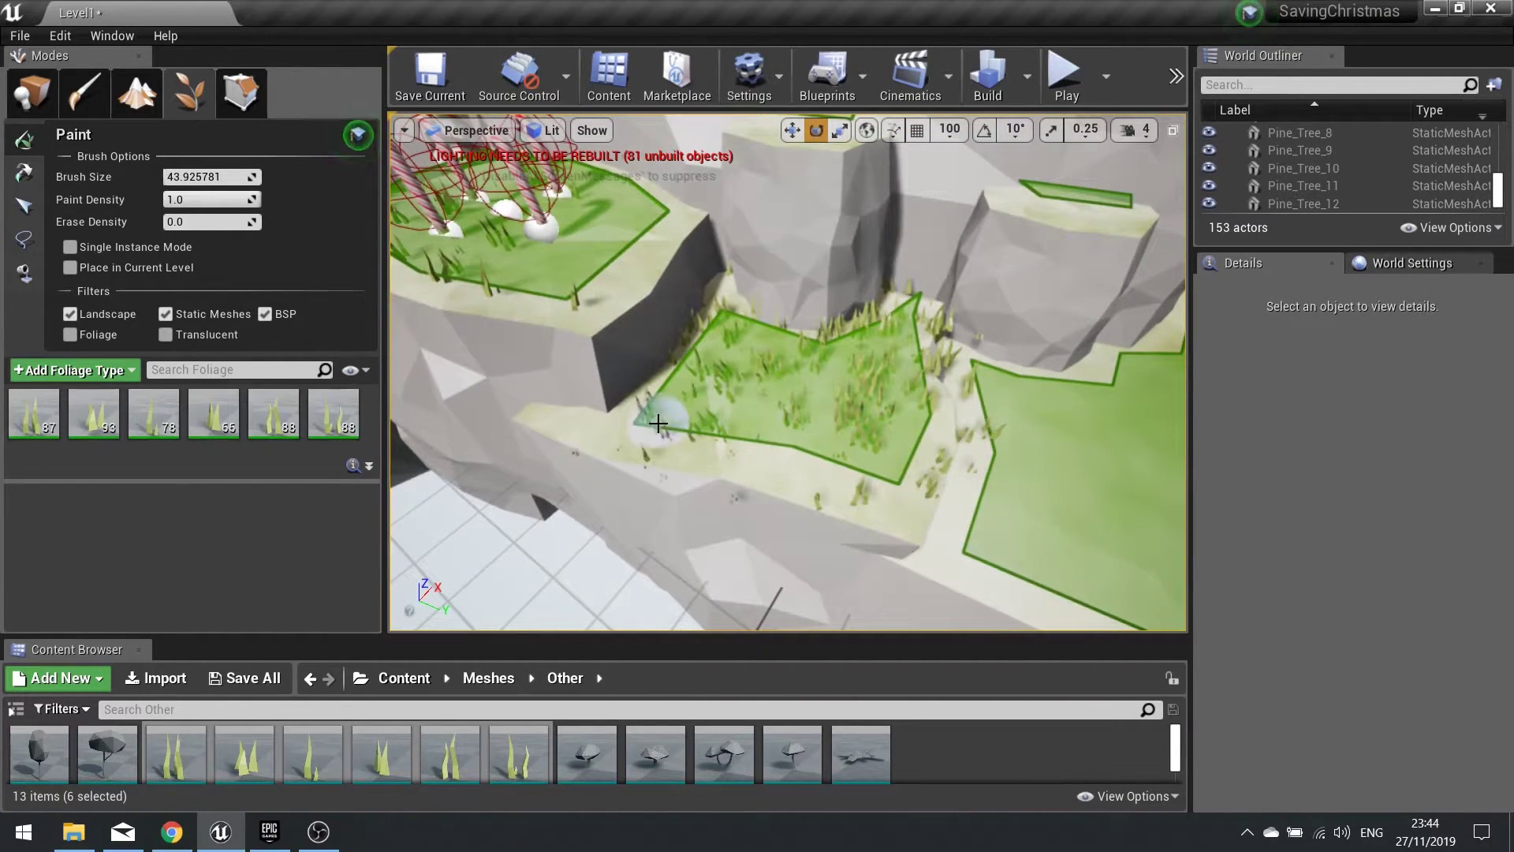
pyautogui.moveTo(595, 429); pyautogui.dragTo(708, 436)
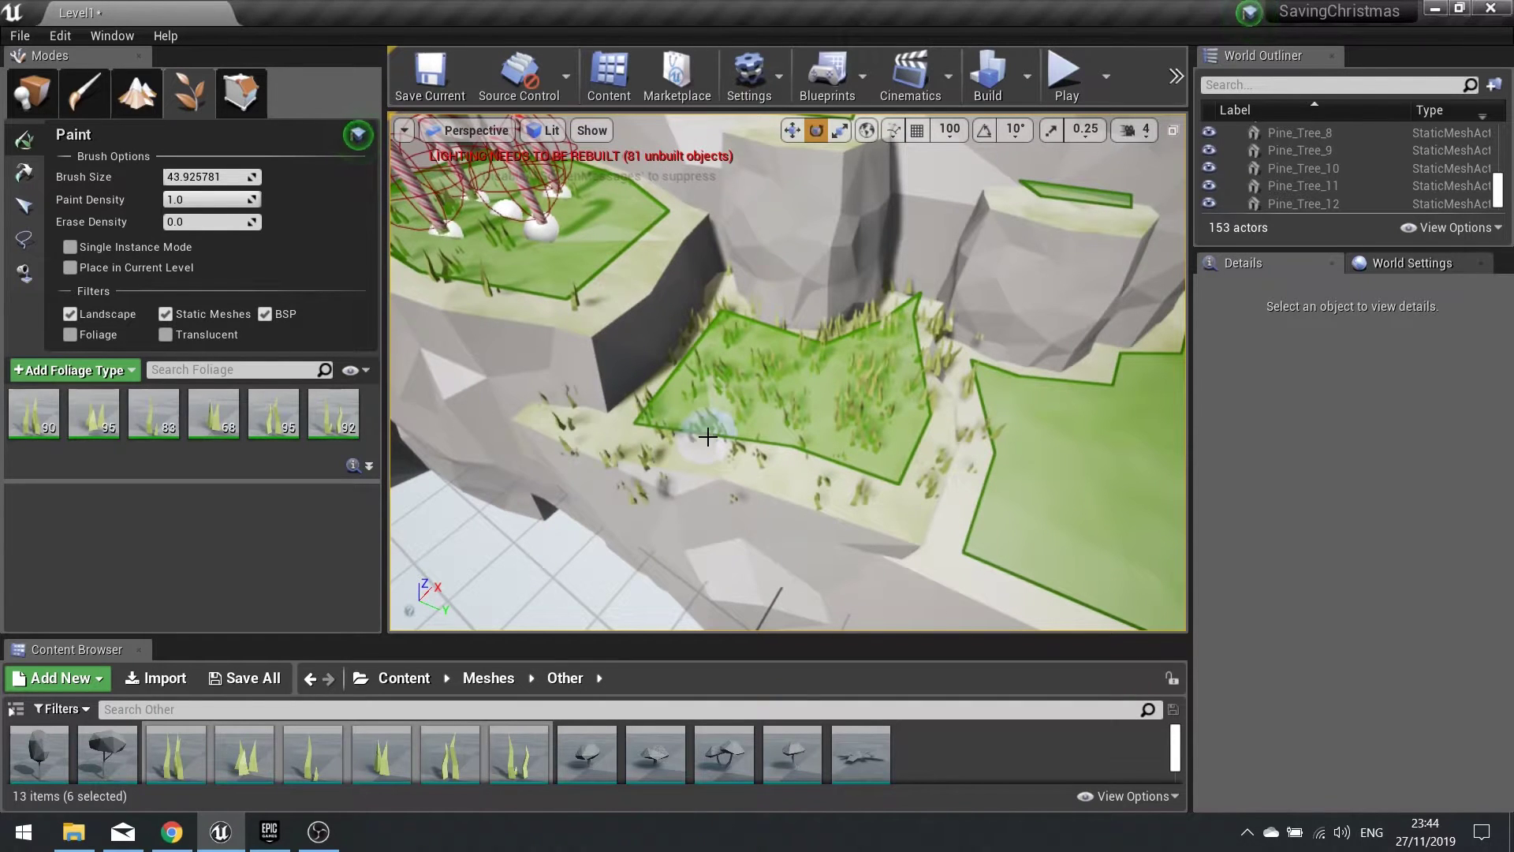
# Erase the grass overhanging the front and side edges of the lower ledge.
pyautogui.keyDown('shift'); pyautogui.moveTo(566, 444); pyautogui.dragTo(646, 480); pyautogui.keyUp('shift')
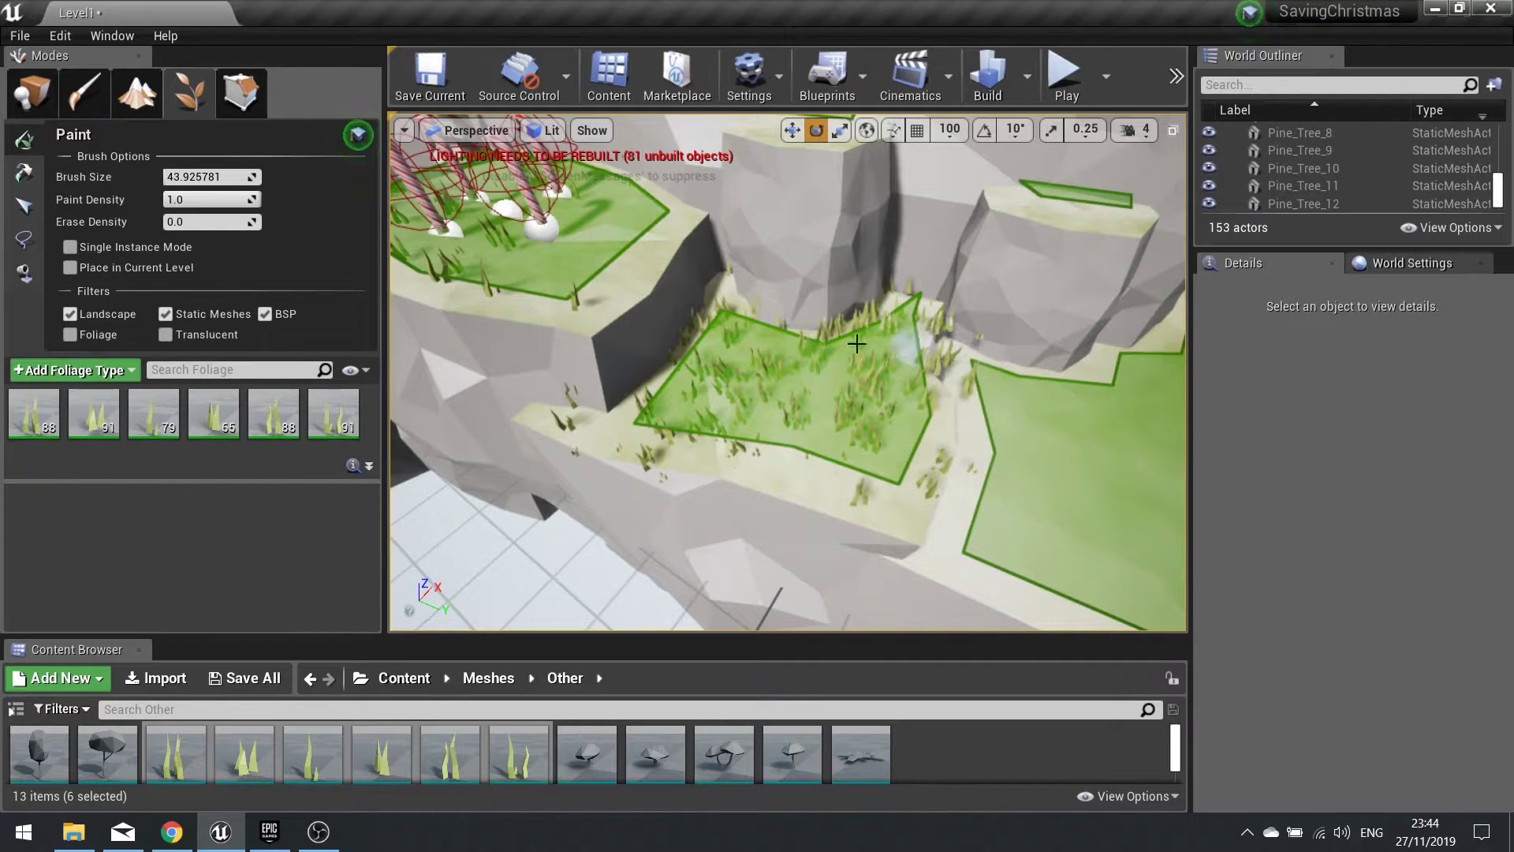
pyautogui.moveTo(731, 423)
pyautogui.mouseDown(button='right')
pyautogui.moveTo(985, 422)
pyautogui.moveTo(730, 423)
pyautogui.mouseUp(button='right')
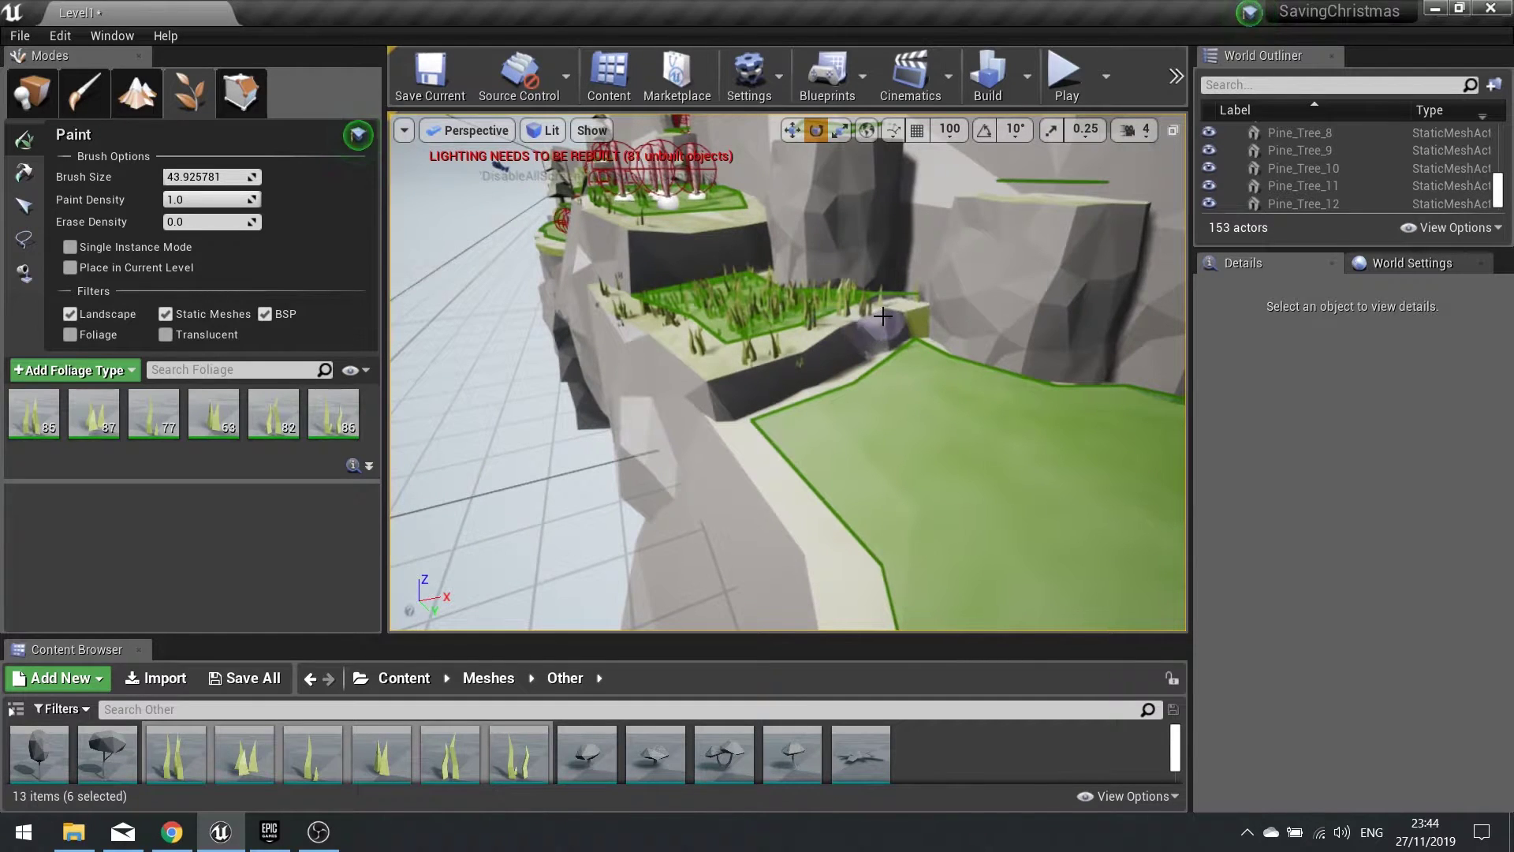
pyautogui.moveTo(844, 421); pyautogui.dragTo(901, 440, button='right')
pyautogui.keyDown('shift'); pyautogui.click(832, 450); pyautogui.keyUp('shift')
pyautogui.moveTo(658, 473); pyautogui.dragTo(505, 450, button='right')
pyautogui.keyDown('shift'); pyautogui.click(976, 419); pyautogui.keyUp('shift')
# Paint grass around the base of the stone pillar carrying the present and along the platform's front edge.
pyautogui.moveTo(918, 418)
pyautogui.mouseDown(button='right')
pyautogui.moveTo(958, 417)
pyautogui.moveTo(940, 440)
pyautogui.mouseUp(button='right')
pyautogui.moveTo(1057, 394); pyautogui.dragTo(1151, 402, button='right')
pyautogui.moveTo(834, 456); pyautogui.dragTo(1071, 456, button='right')
pyautogui.moveTo(911, 432); pyautogui.dragTo(1028, 433, button='right')
pyautogui.moveTo(813, 289)
pyautogui.mouseDown()
pyautogui.moveTo(712, 297)
pyautogui.moveTo(720, 331)
pyautogui.moveTo(862, 355)
pyautogui.moveTo(698, 317)
pyautogui.mouseUp()
pyautogui.moveTo(817, 386)
pyautogui.mouseDown(button='right')
pyautogui.moveTo(936, 394)
pyautogui.moveTo(817, 395)
pyautogui.moveTo(841, 394)
pyautogui.mouseUp(button='right')
pyautogui.moveTo(699, 387); pyautogui.dragTo(784, 407)
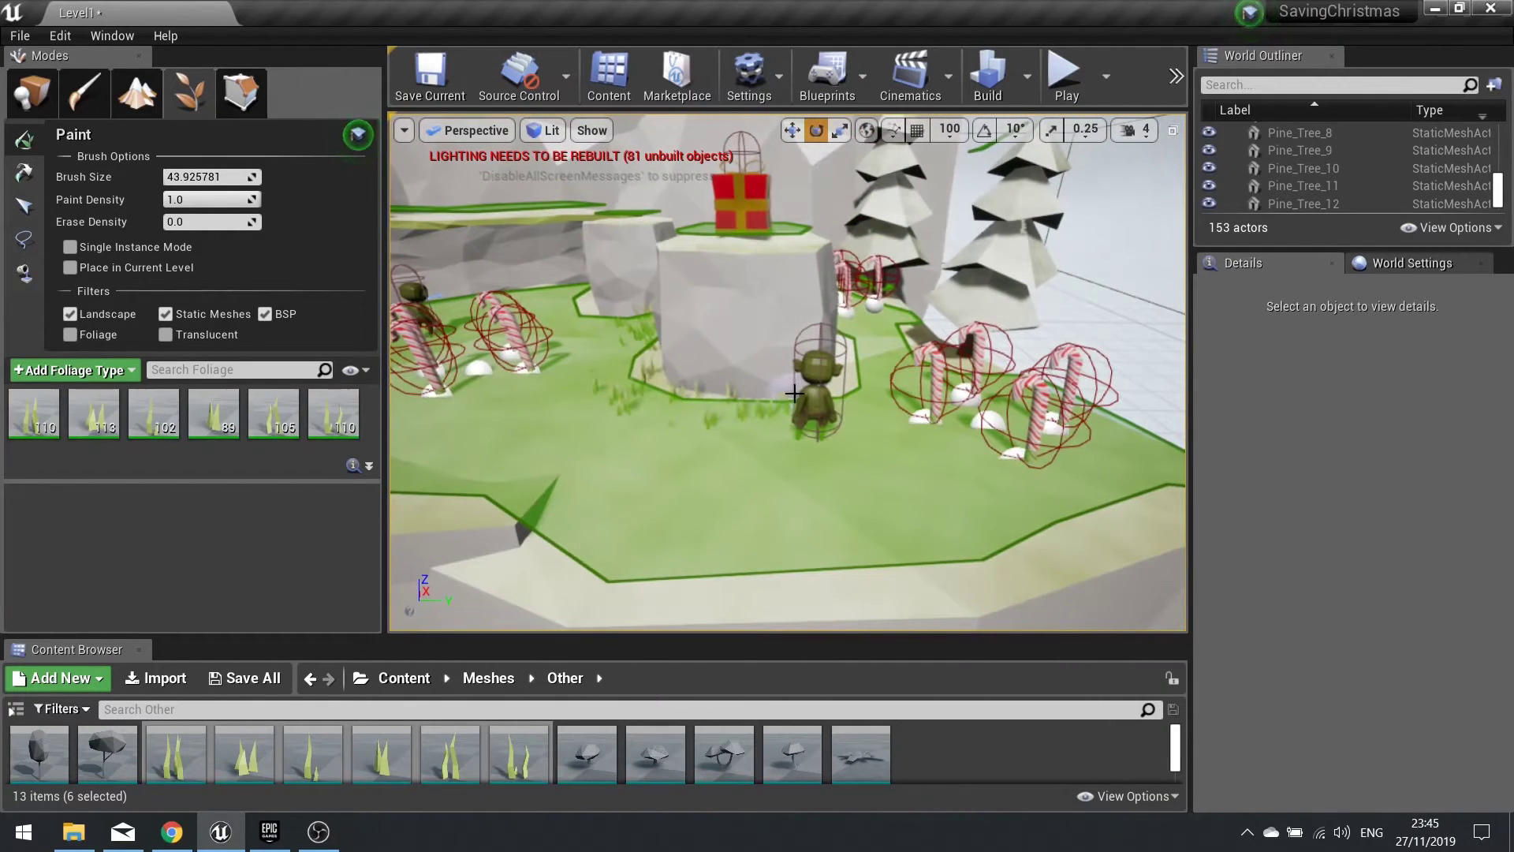
pyautogui.moveTo(900, 354); pyautogui.dragTo(821, 386, button='right')
pyautogui.moveTo(697, 499); pyautogui.dragTo(722, 487)
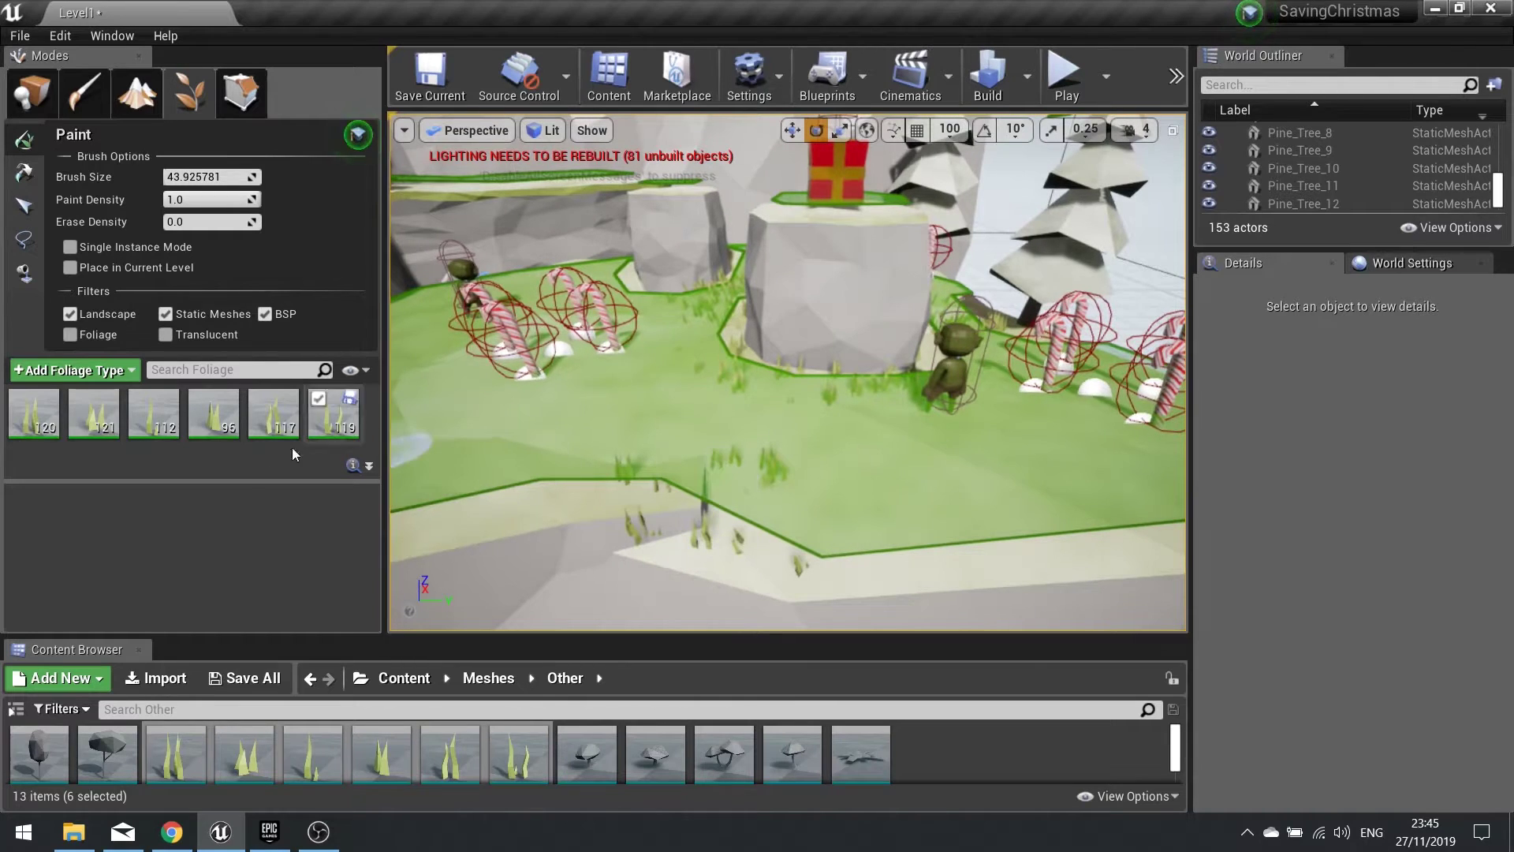
# Keep Grass_01's scaling on Uniform and set its Scale X minimum and maximum to 3.0.
pyautogui.click(36, 413)
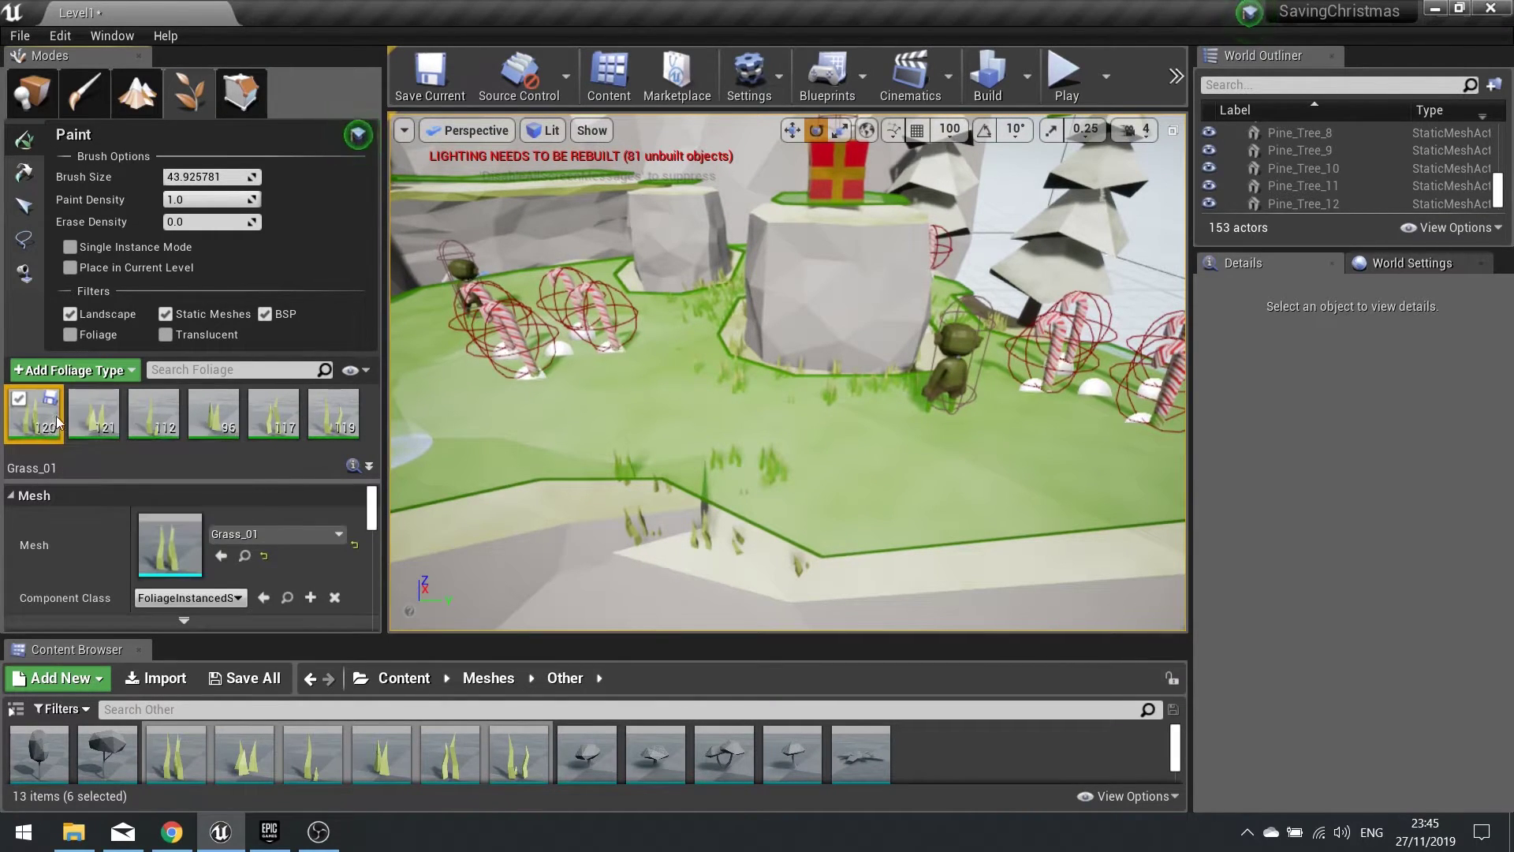
pyautogui.scroll(-5, 74, 518)
pyautogui.scroll(-1, 90, 530)
pyautogui.scroll(1, 92, 533)
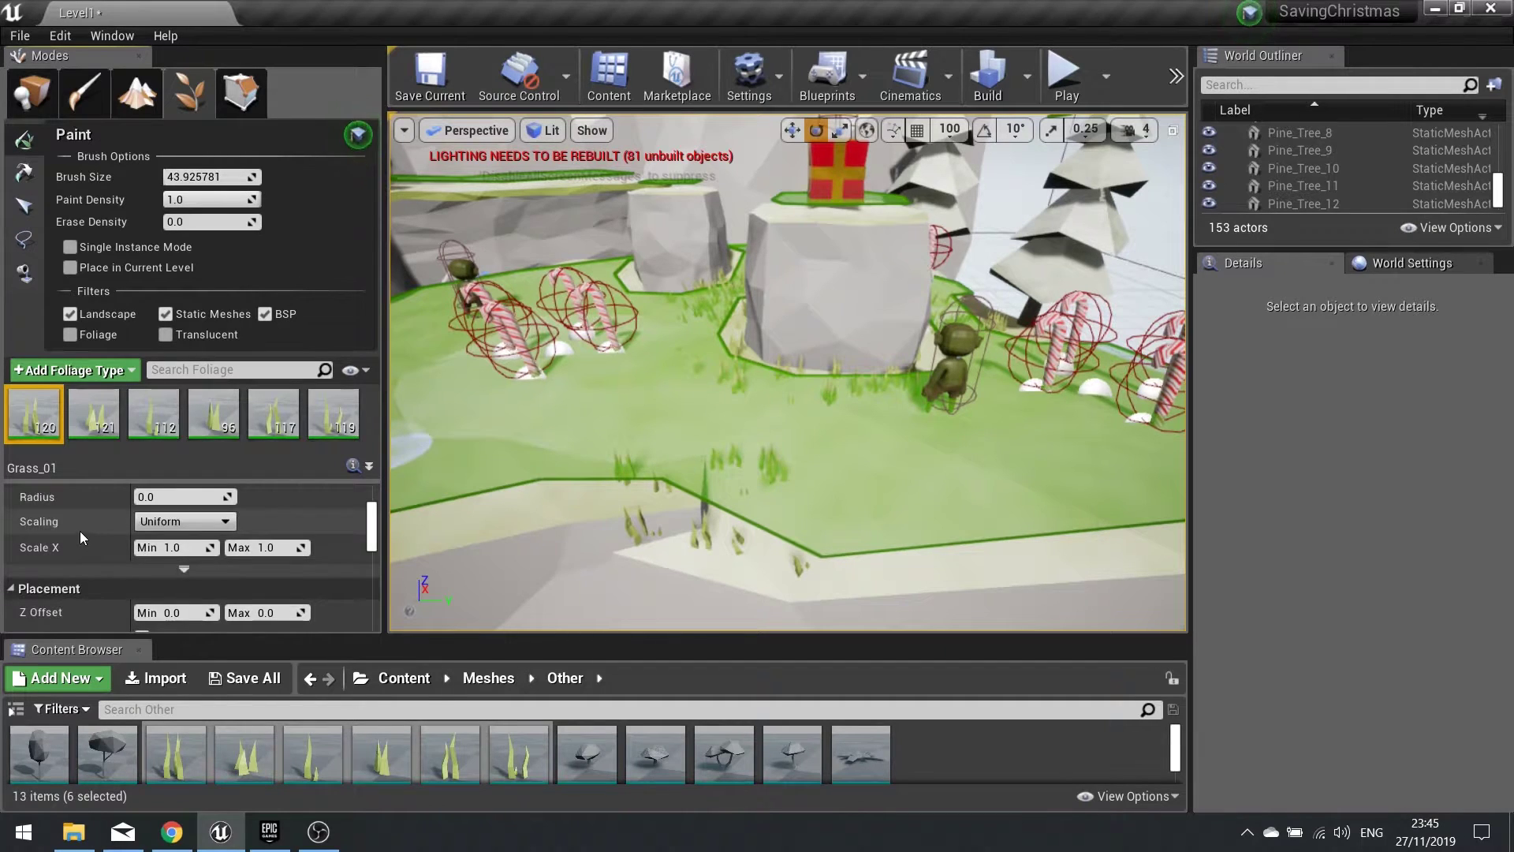
pyautogui.click(184, 524)
pyautogui.click(188, 539)
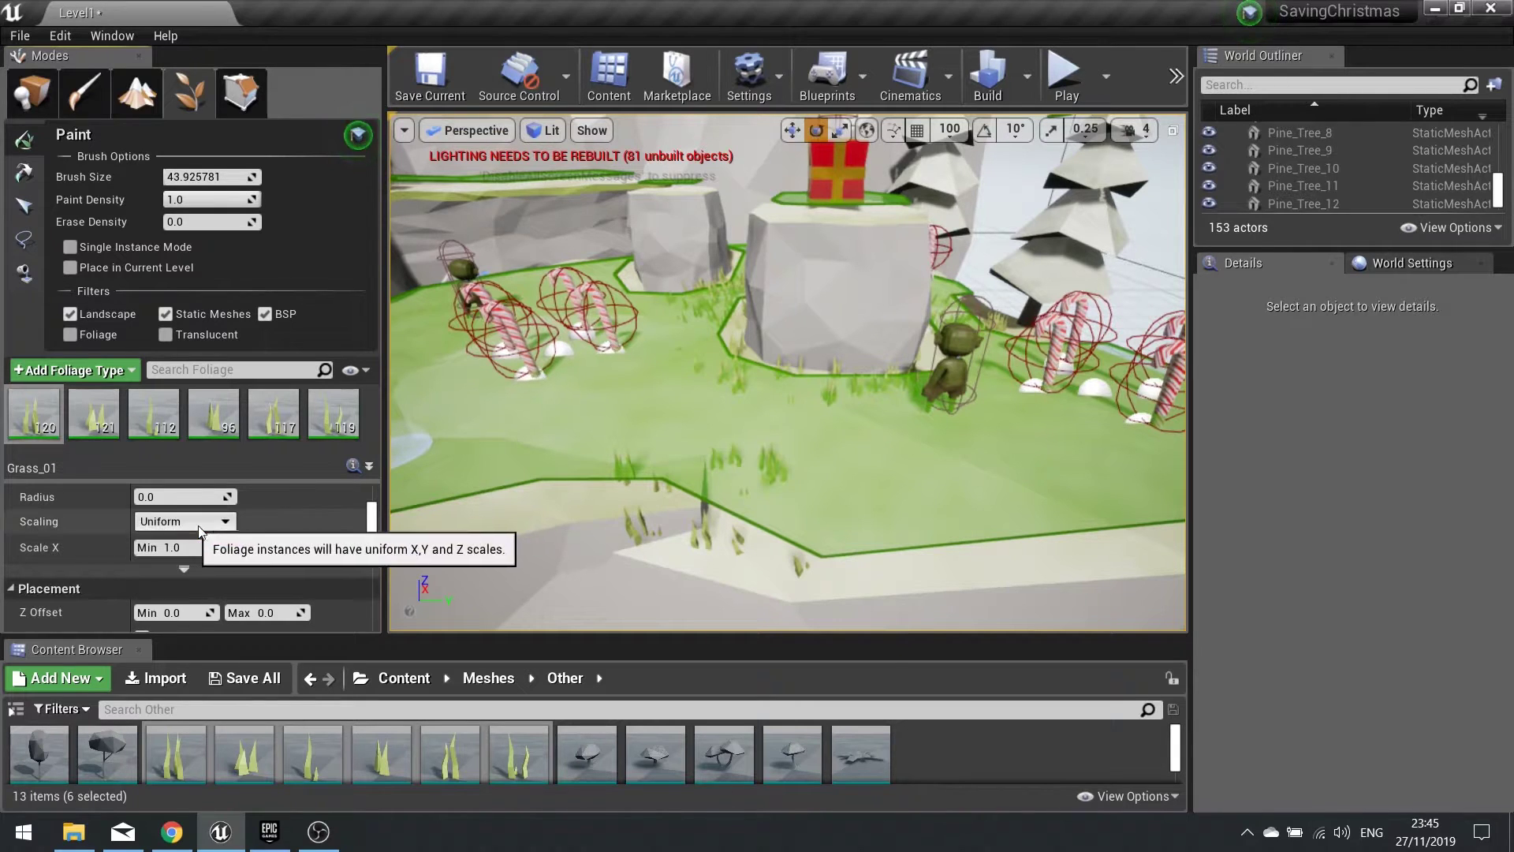
pyautogui.moveTo(771, 432); pyautogui.dragTo(722, 387, button='right')
pyautogui.press('a')
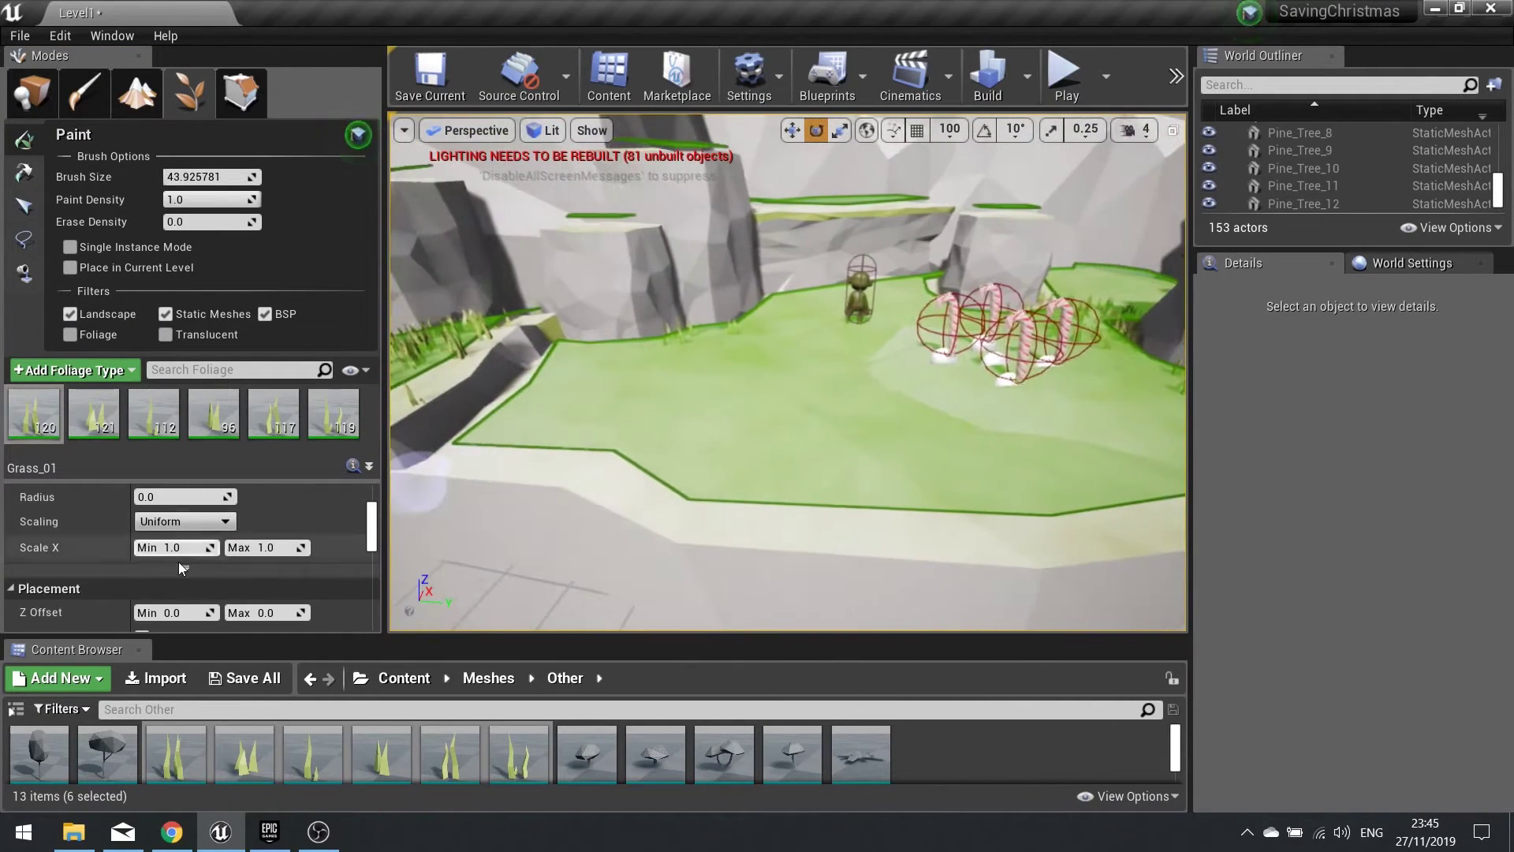
pyautogui.click(175, 547)
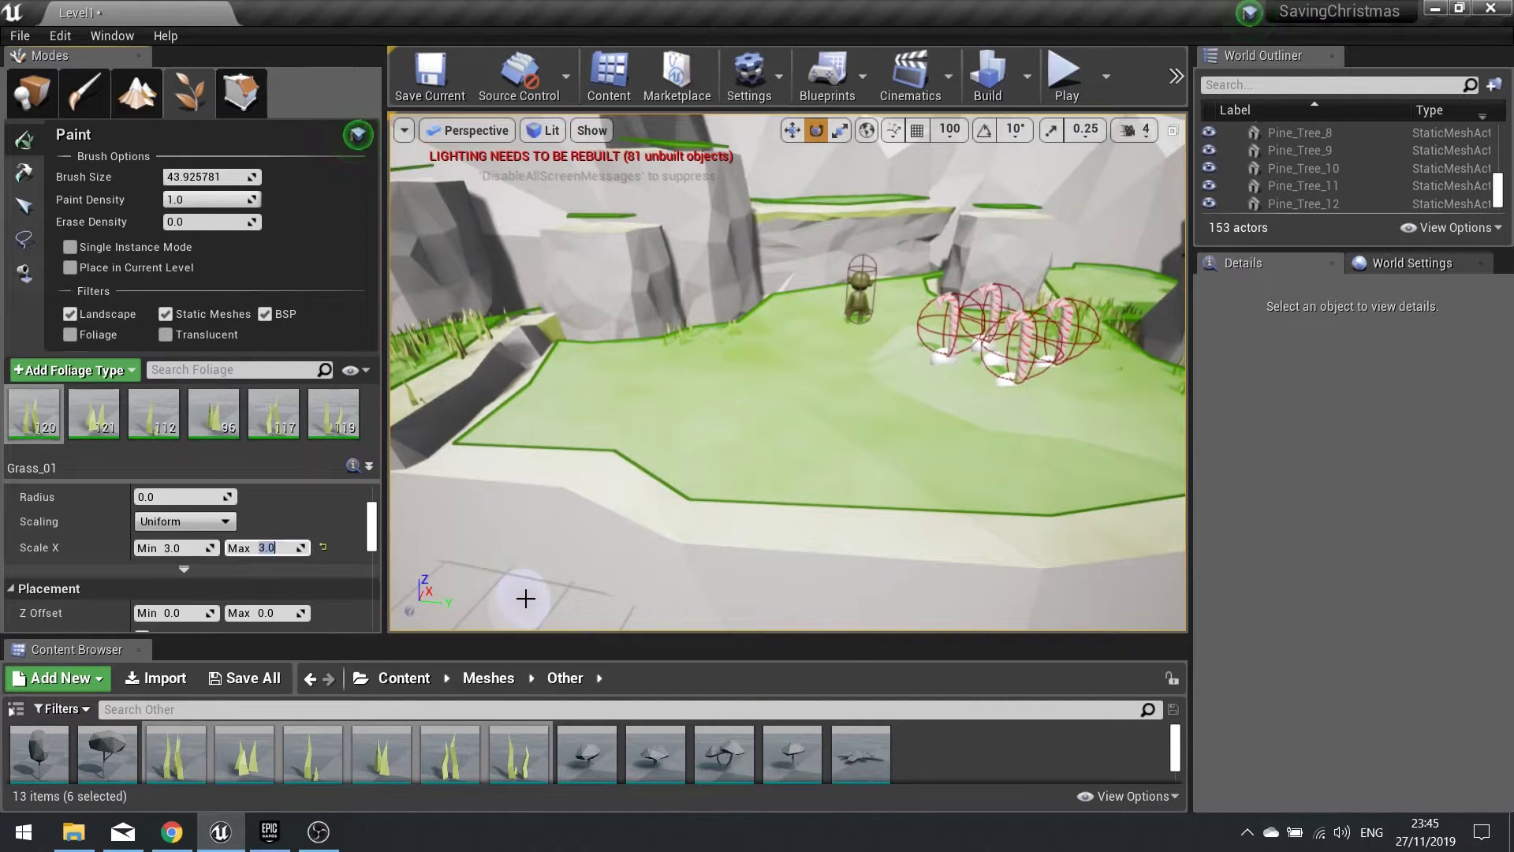
# Test the enlarged Grass_01 with a patch of grass on the goblin's platform, and undo the painting.
pyautogui.moveTo(900, 450); pyautogui.dragTo(884, 402, button='right')
pyautogui.press('w')
pyautogui.moveTo(645, 441); pyautogui.dragTo(763, 487)
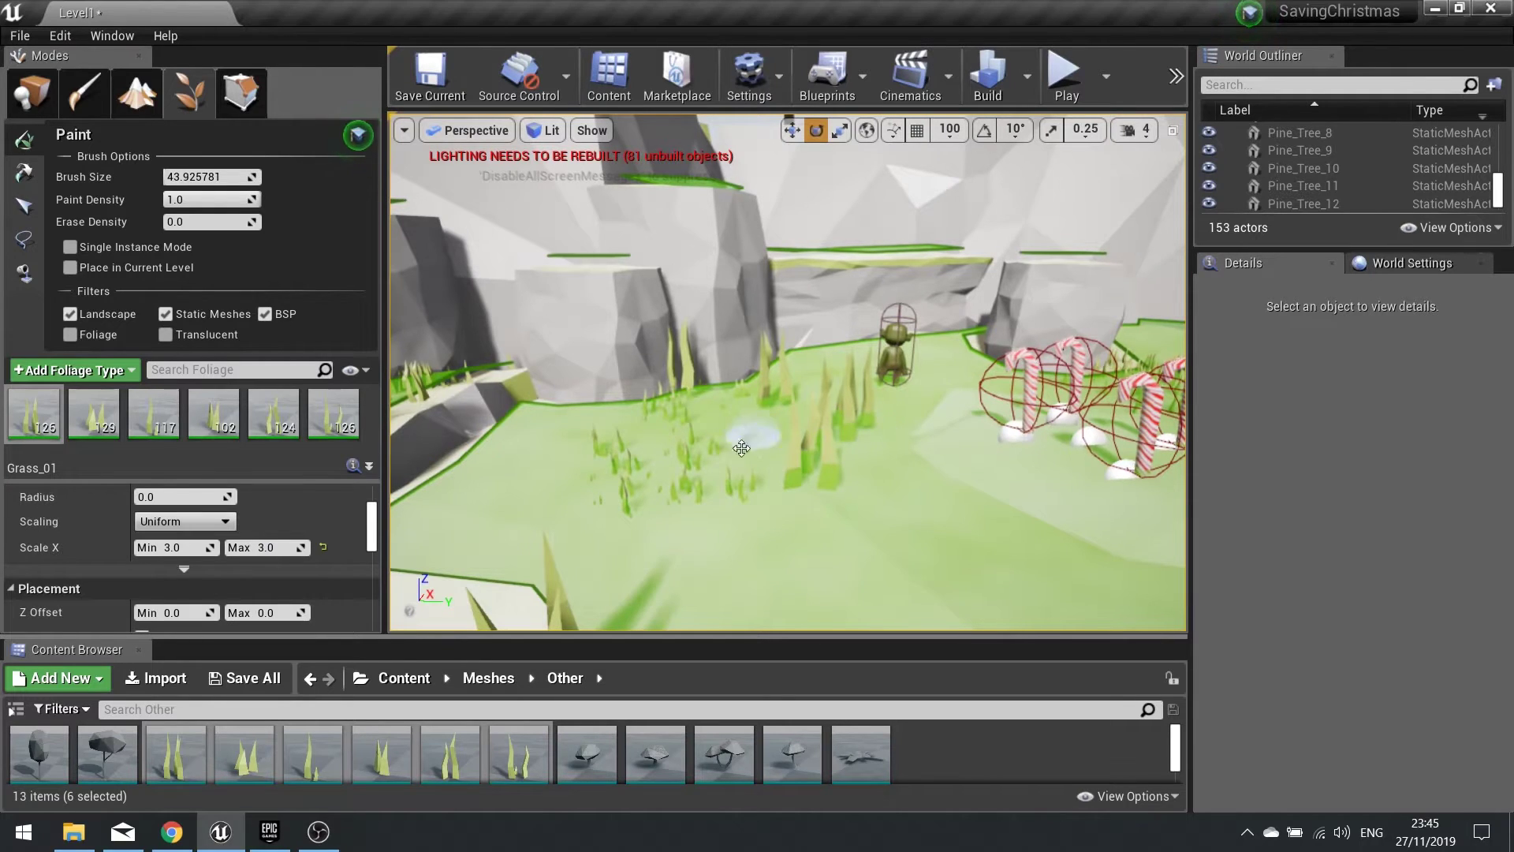
pyautogui.hotkey('ctrl', 'z')
# Set Grass_01's Scale X minimum to 1.0, test it with another patch of grass, and undo the painting.
pyautogui.click(201, 548)
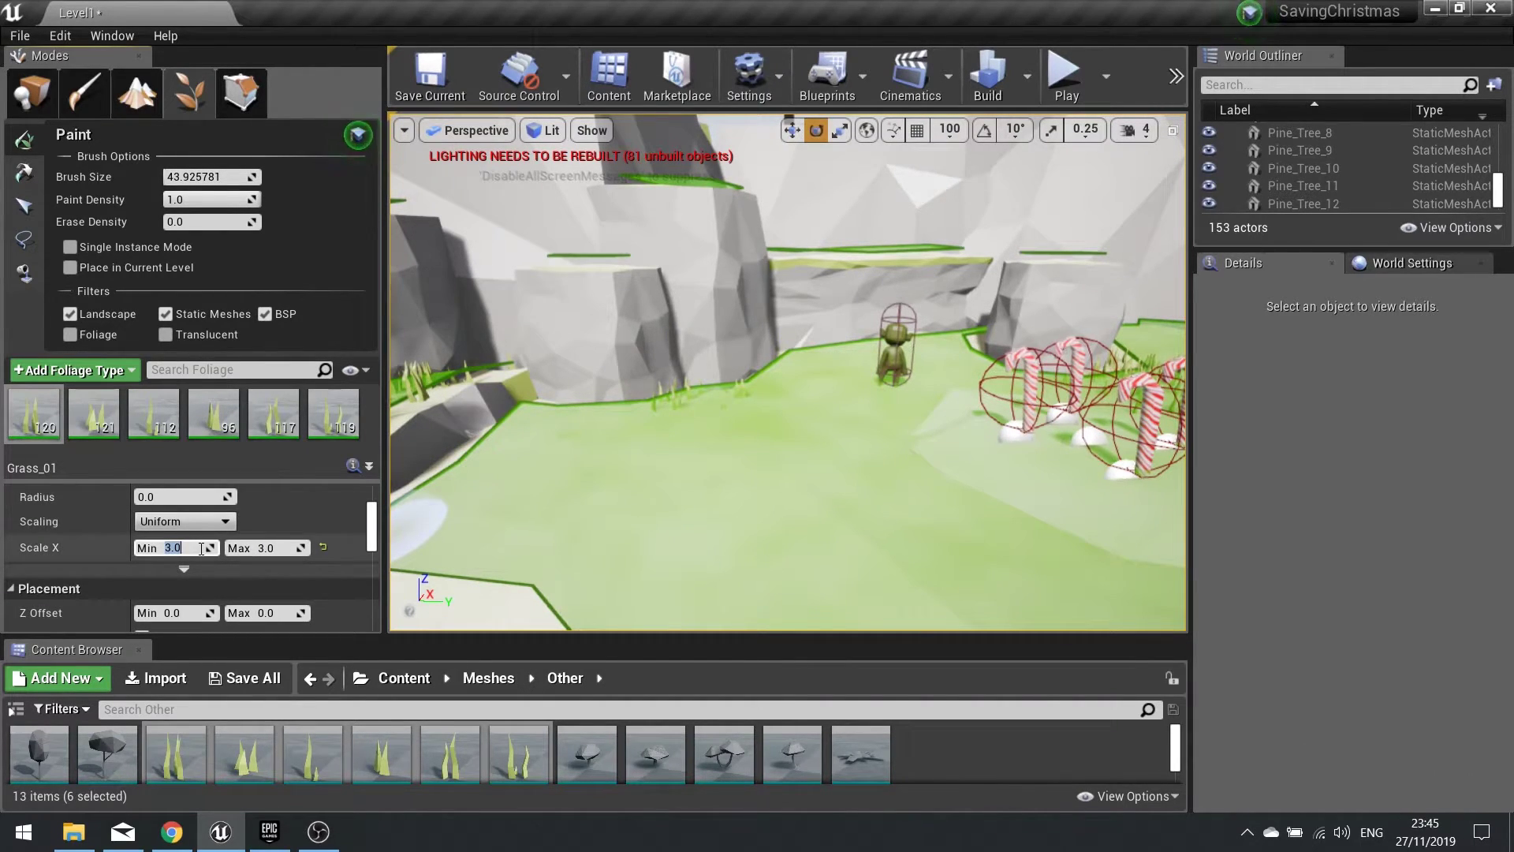
pyautogui.moveTo(686, 470)
pyautogui.mouseDown()
pyautogui.moveTo(882, 507)
pyautogui.moveTo(704, 449)
pyautogui.mouseUp()
pyautogui.moveTo(676, 438)
pyautogui.mouseDown(button='right')
pyautogui.moveTo(497, 449)
pyautogui.moveTo(508, 456)
pyautogui.moveTo(437, 445)
pyautogui.mouseUp(button='right')
pyautogui.hotkey('ctrl', 'z')
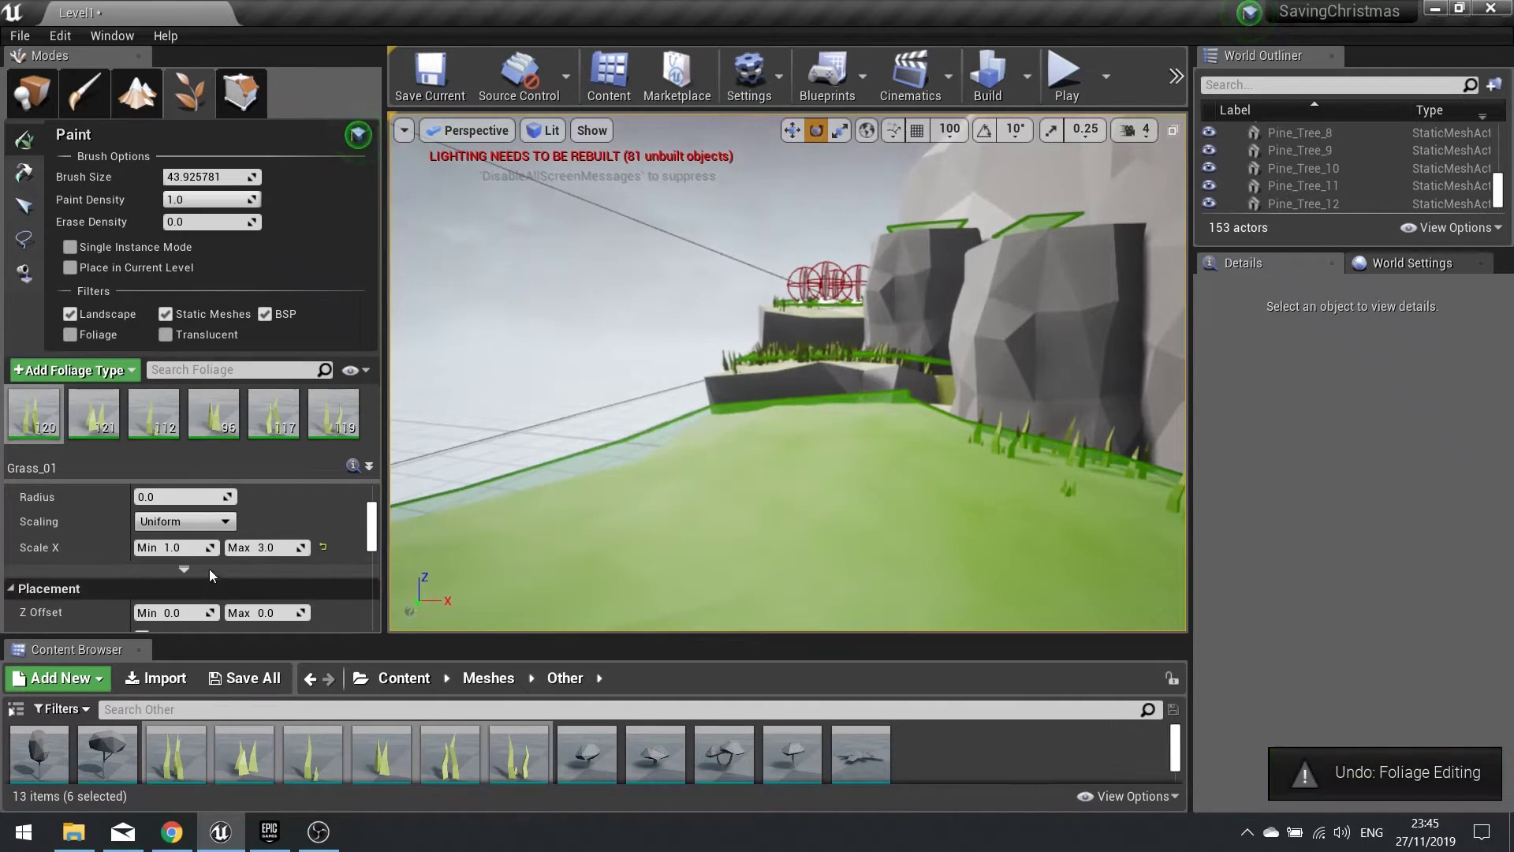
# Restore Grass_01's Scale X maximum to 1.0 and examine its placement and instance settings.
pyautogui.scroll(-3, 311, 549)
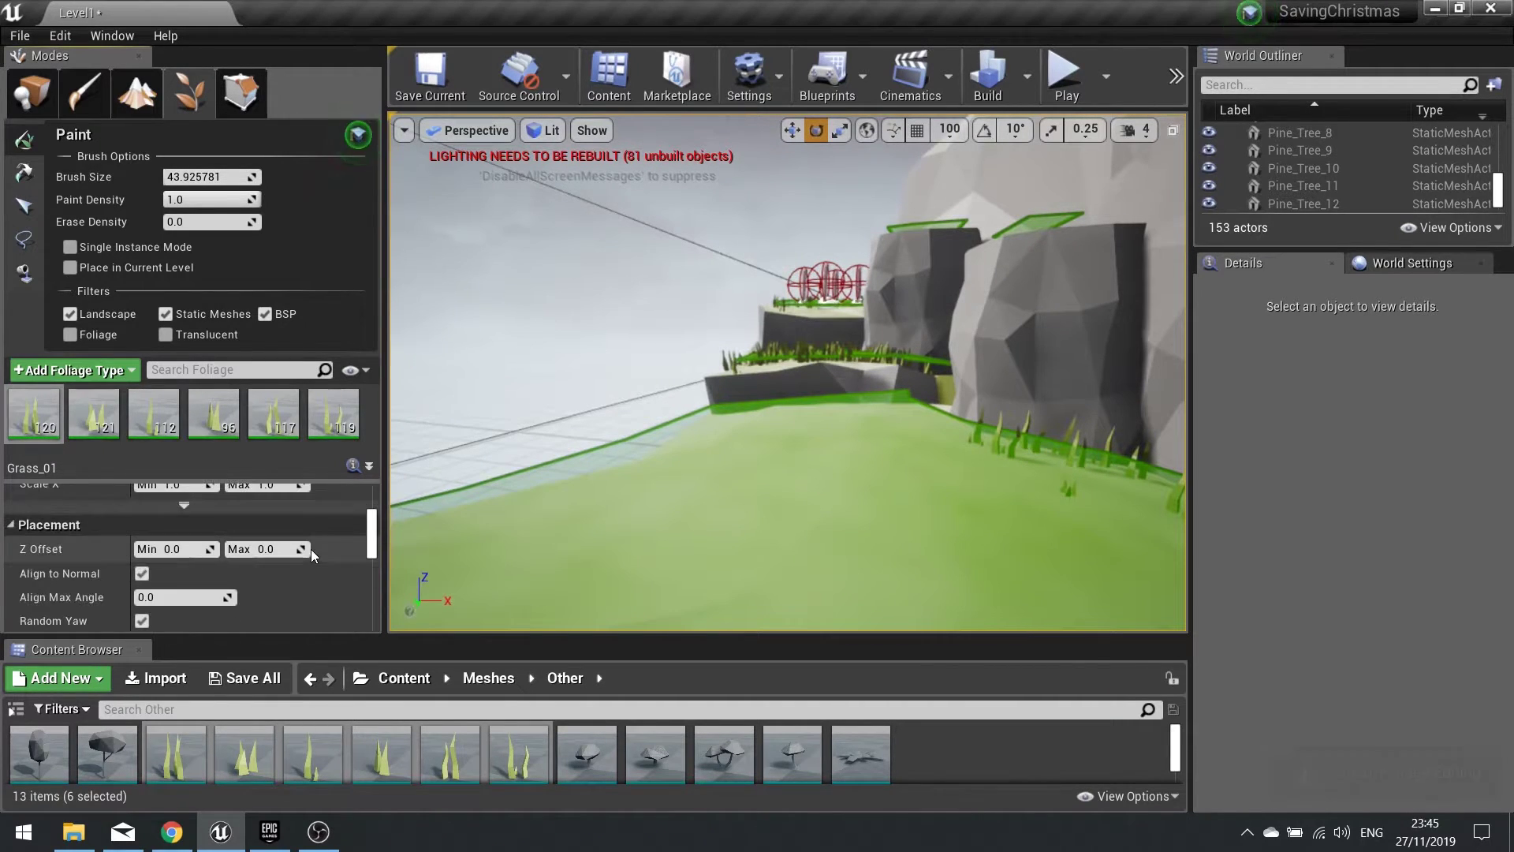
pyautogui.scroll(-3, 236, 552)
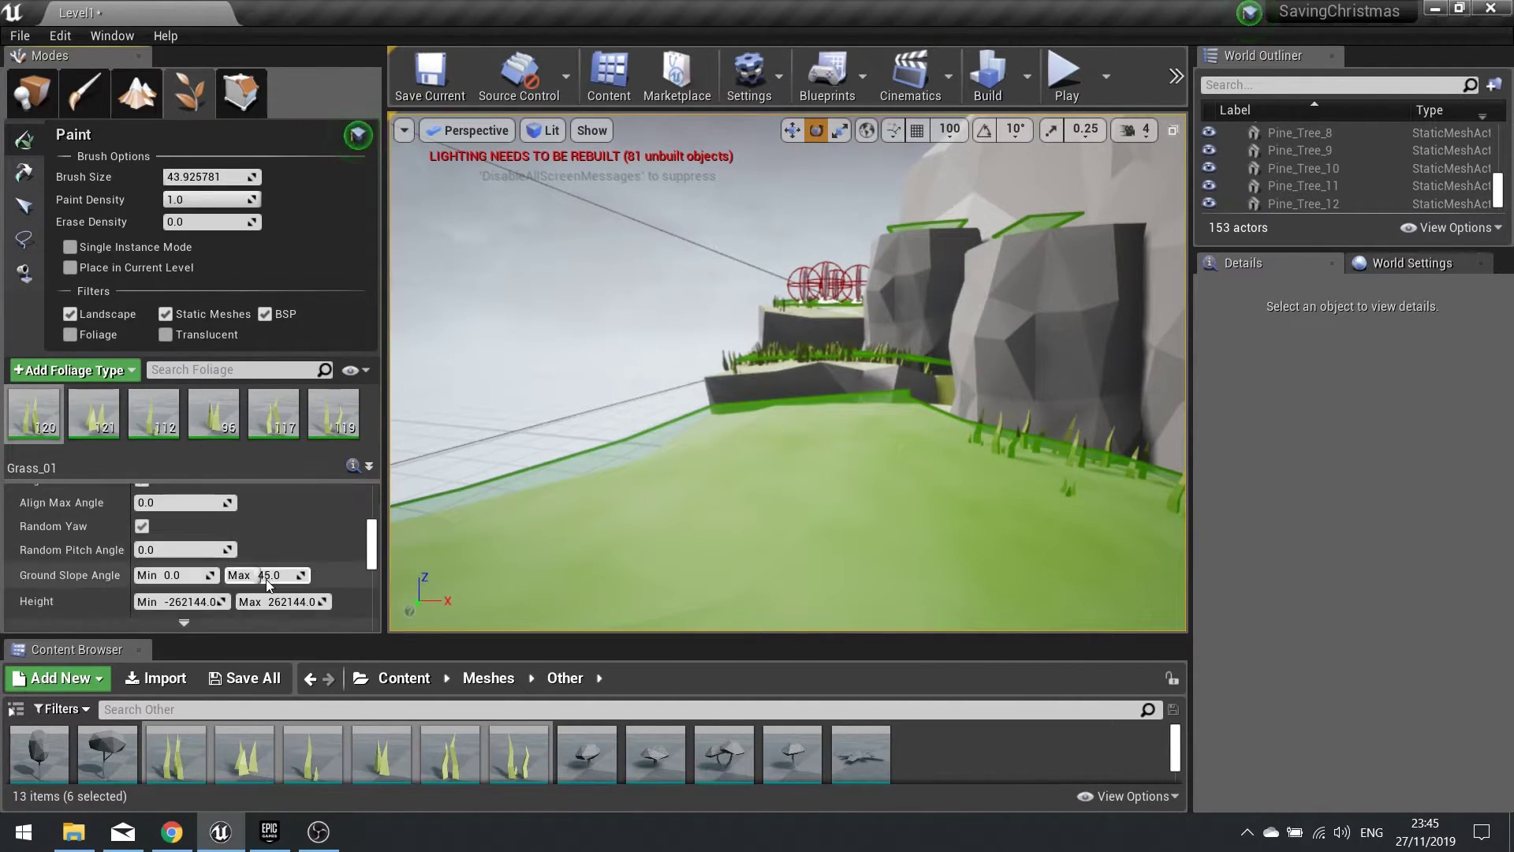
pyautogui.scroll(-3, 272, 561)
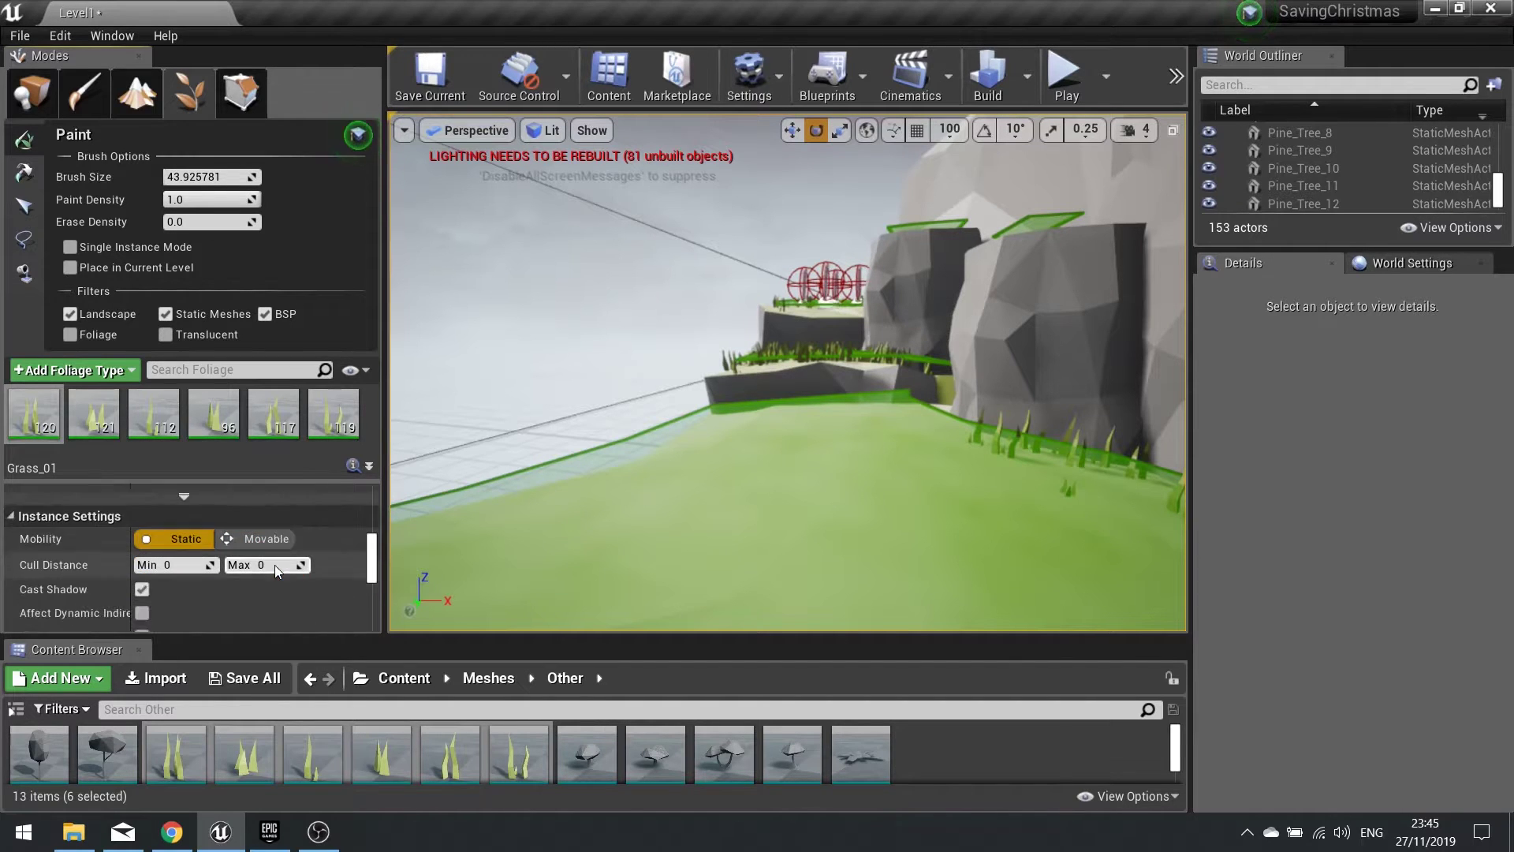
pyautogui.scroll(1, 296, 585)
pyautogui.scroll(6, 296, 586)
# Paint a strip of grass along the foot of the cliff wall on the next green ledge.
pyautogui.moveTo(552, 473)
pyautogui.mouseDown(button='right')
pyautogui.moveTo(710, 473)
pyautogui.moveTo(789, 442)
pyautogui.moveTo(749, 466)
pyautogui.moveTo(591, 425)
pyautogui.mouseUp(button='right')
pyautogui.press('s')
pyautogui.moveTo(846, 370); pyautogui.dragTo(847, 410, button='right')
pyautogui.press('w')
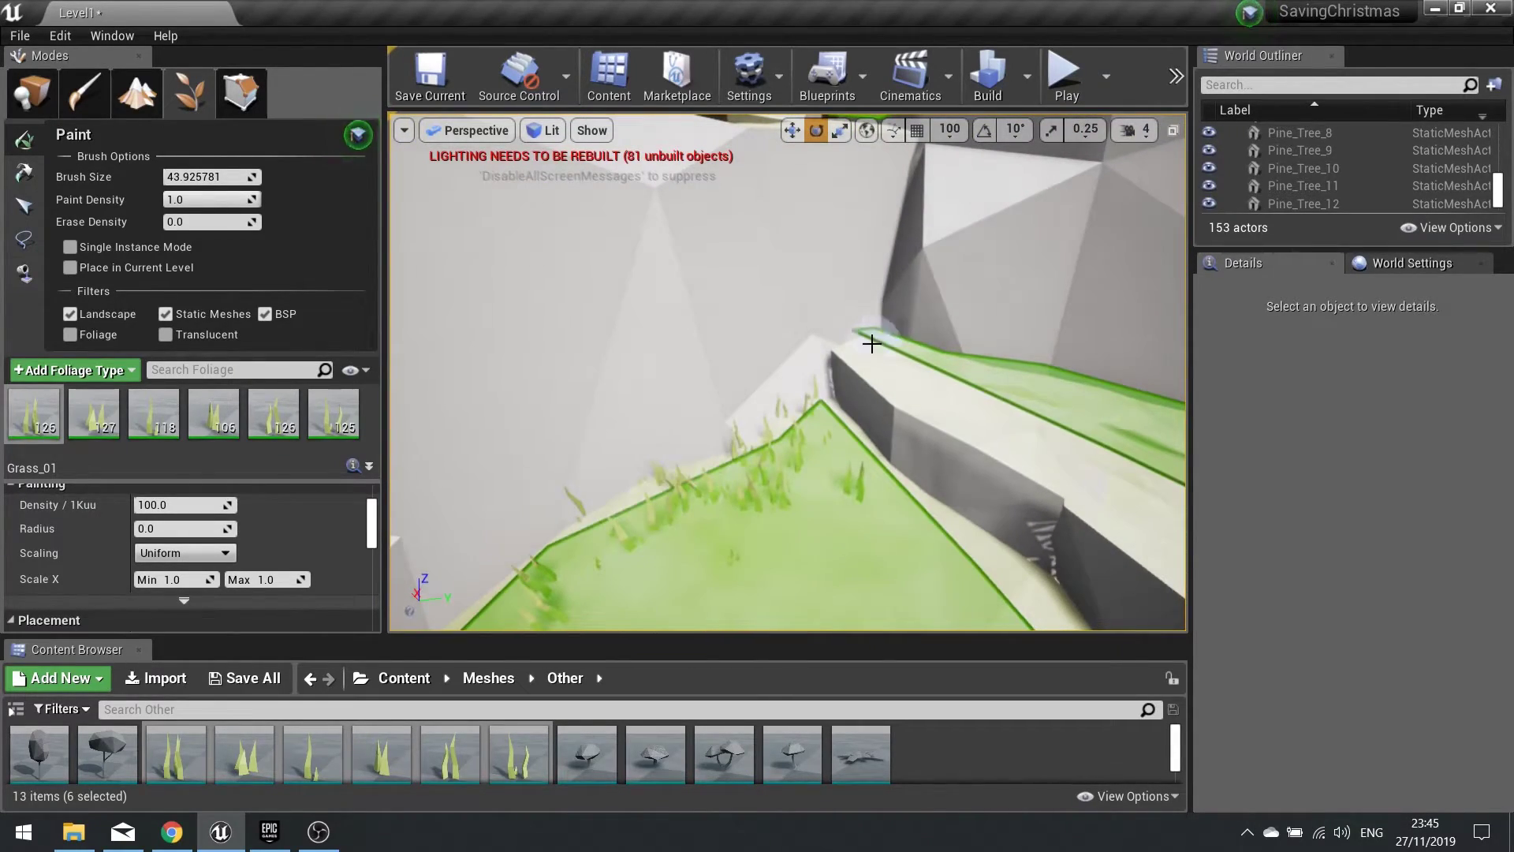
pyautogui.moveTo(945, 363); pyautogui.dragTo(945, 364, button='right')
pyautogui.moveTo(655, 378)
pyautogui.mouseDown(button='right')
pyautogui.moveTo(655, 453)
pyautogui.moveTo(744, 452)
pyautogui.moveTo(726, 383)
pyautogui.moveTo(818, 385)
pyautogui.mouseUp(button='right')
# Enlarge the foliage brush to about 271.01 and paint grass across the remaining platforms of the level.
pyautogui.press(']')
pyautogui.press('[')
pyautogui.press('w')
pyautogui.moveTo(818, 385); pyautogui.dragTo(909, 389)
pyautogui.moveTo(909, 389)
pyautogui.mouseDown(button='right')
pyautogui.moveTo(794, 439)
pyautogui.moveTo(883, 440)
pyautogui.mouseUp(button='right')
# Play the level and run Santa from the start past the painted grass to jump at the dead trunk.
pyautogui.click(1060, 78)
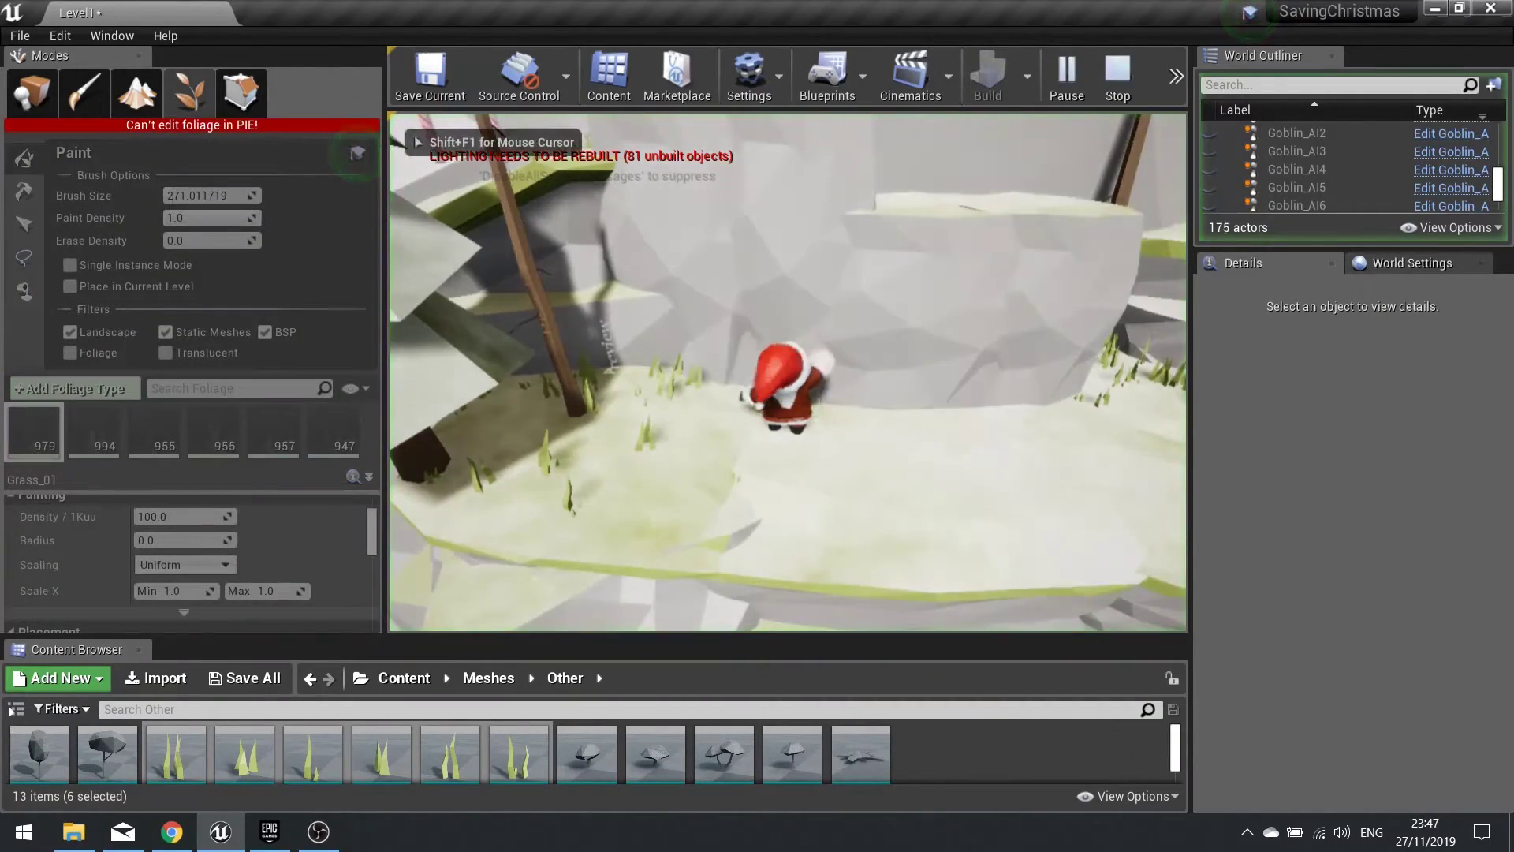
pyautogui.press('d')
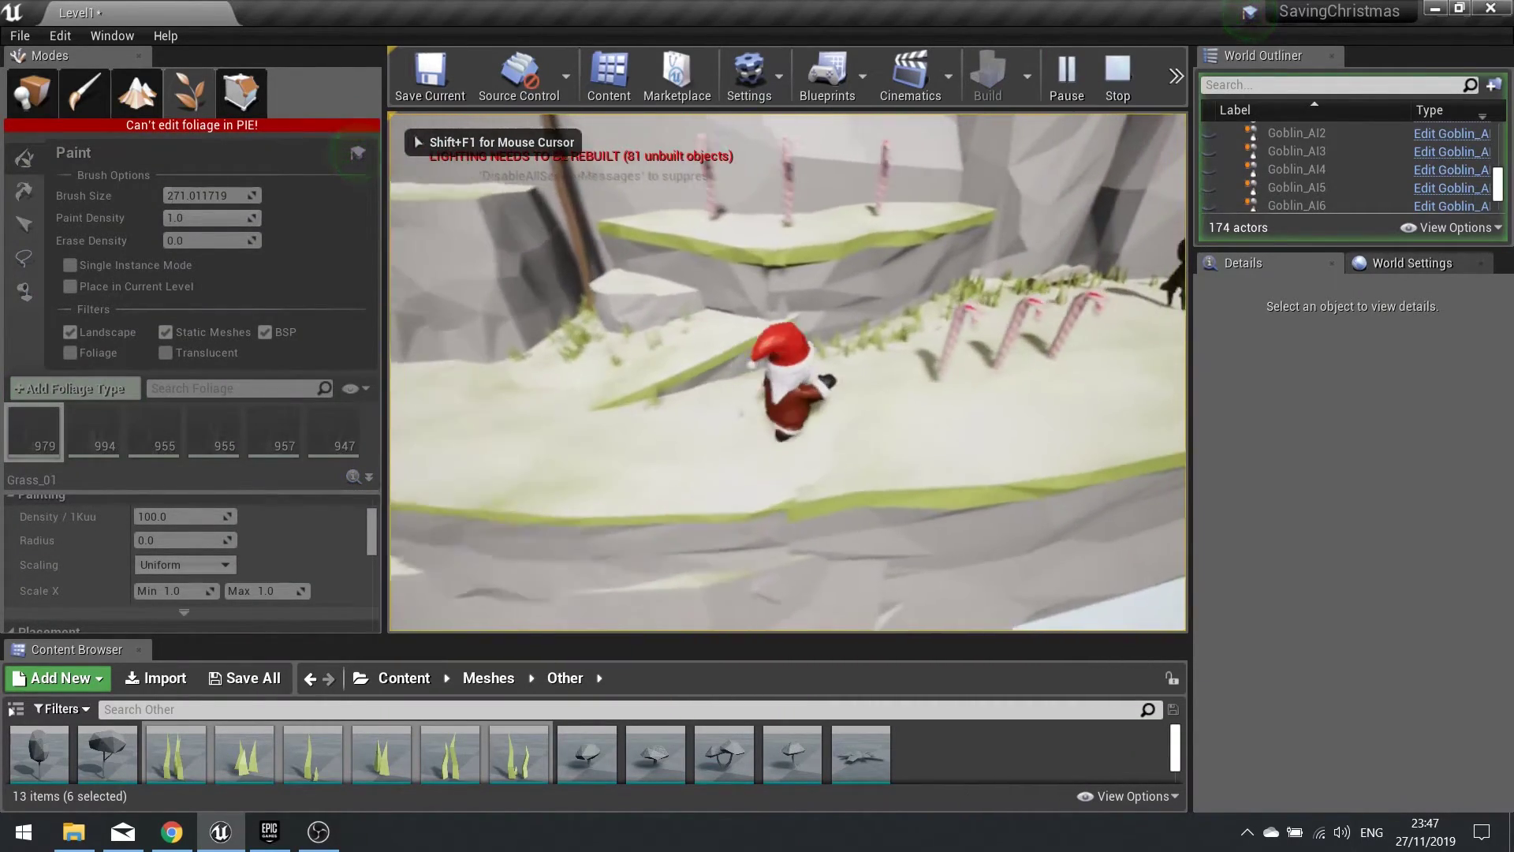
pyautogui.press('a')
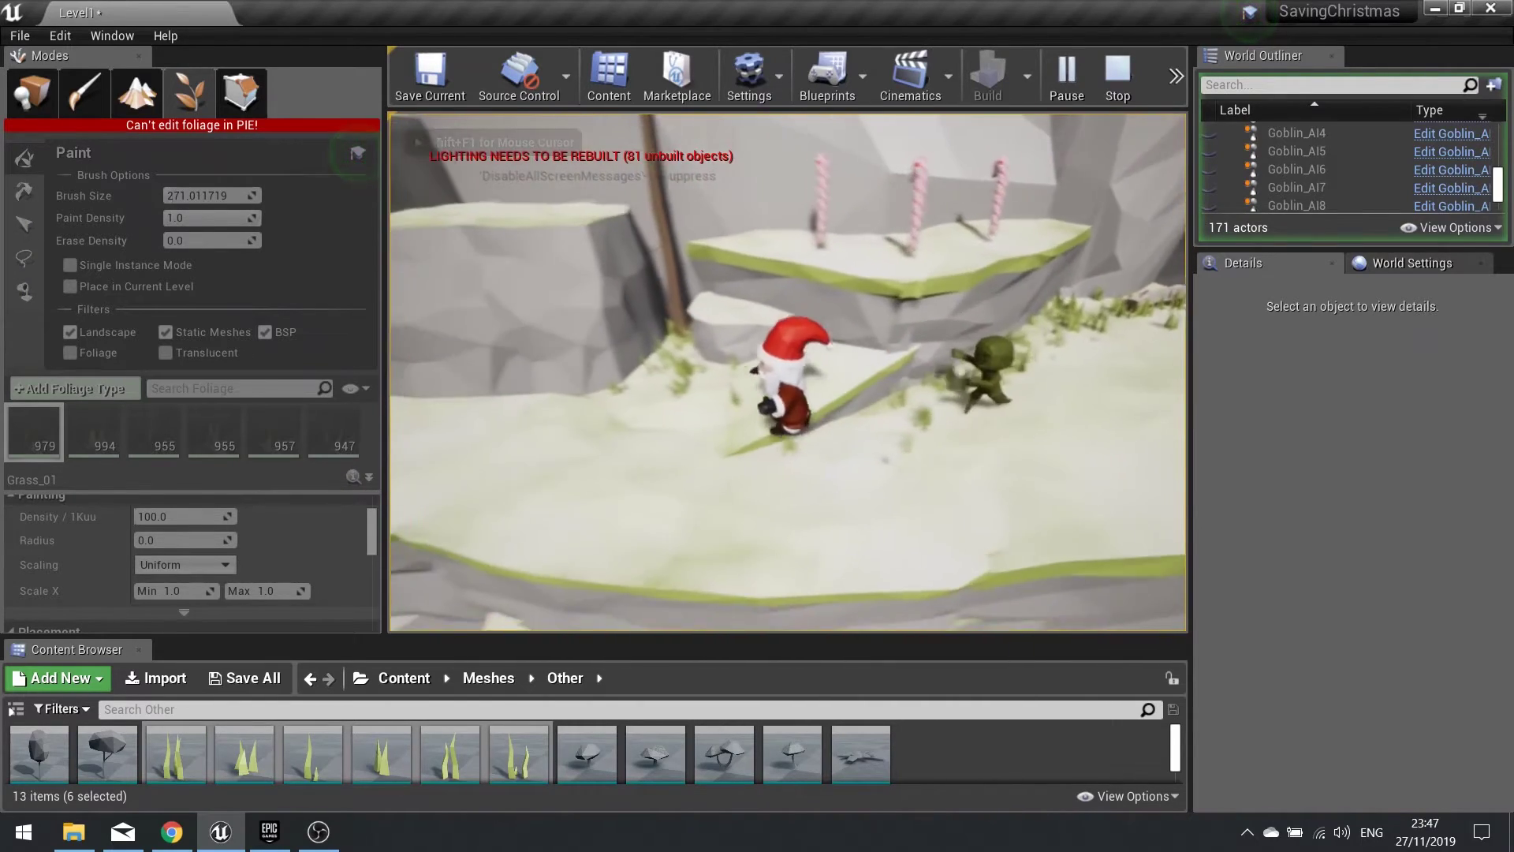
pyautogui.press('w')
pyautogui.press('space')
pyautogui.press('a')
pyautogui.press('space')
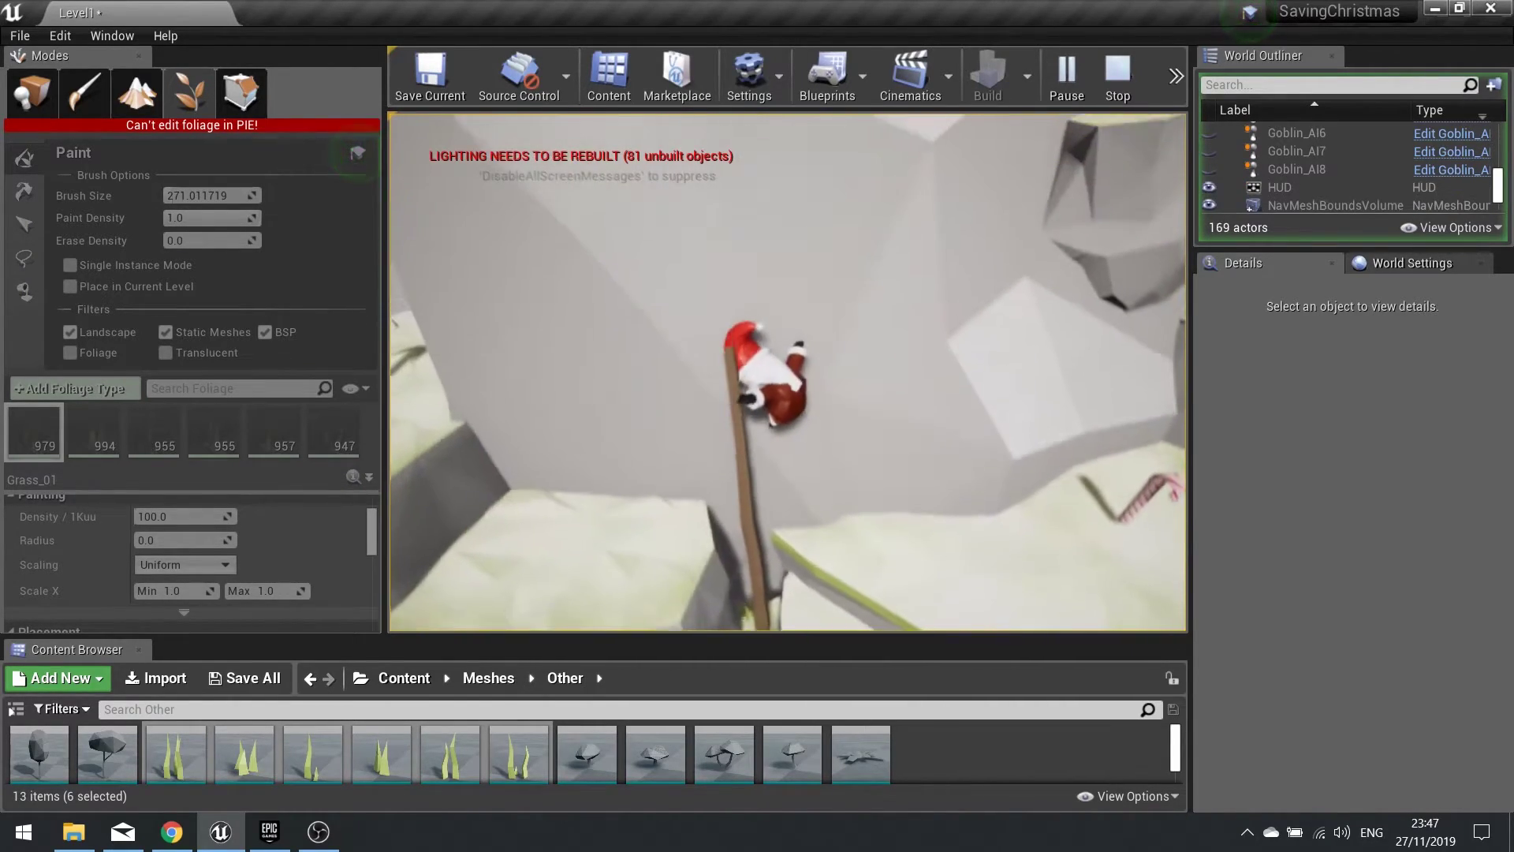
# Run and jump Santa past the dead trunk and across the grass-painted platforms toward the large goblin field, and end the playtest.
pyautogui.press('d')
pyautogui.press('a')
pyautogui.press('space')
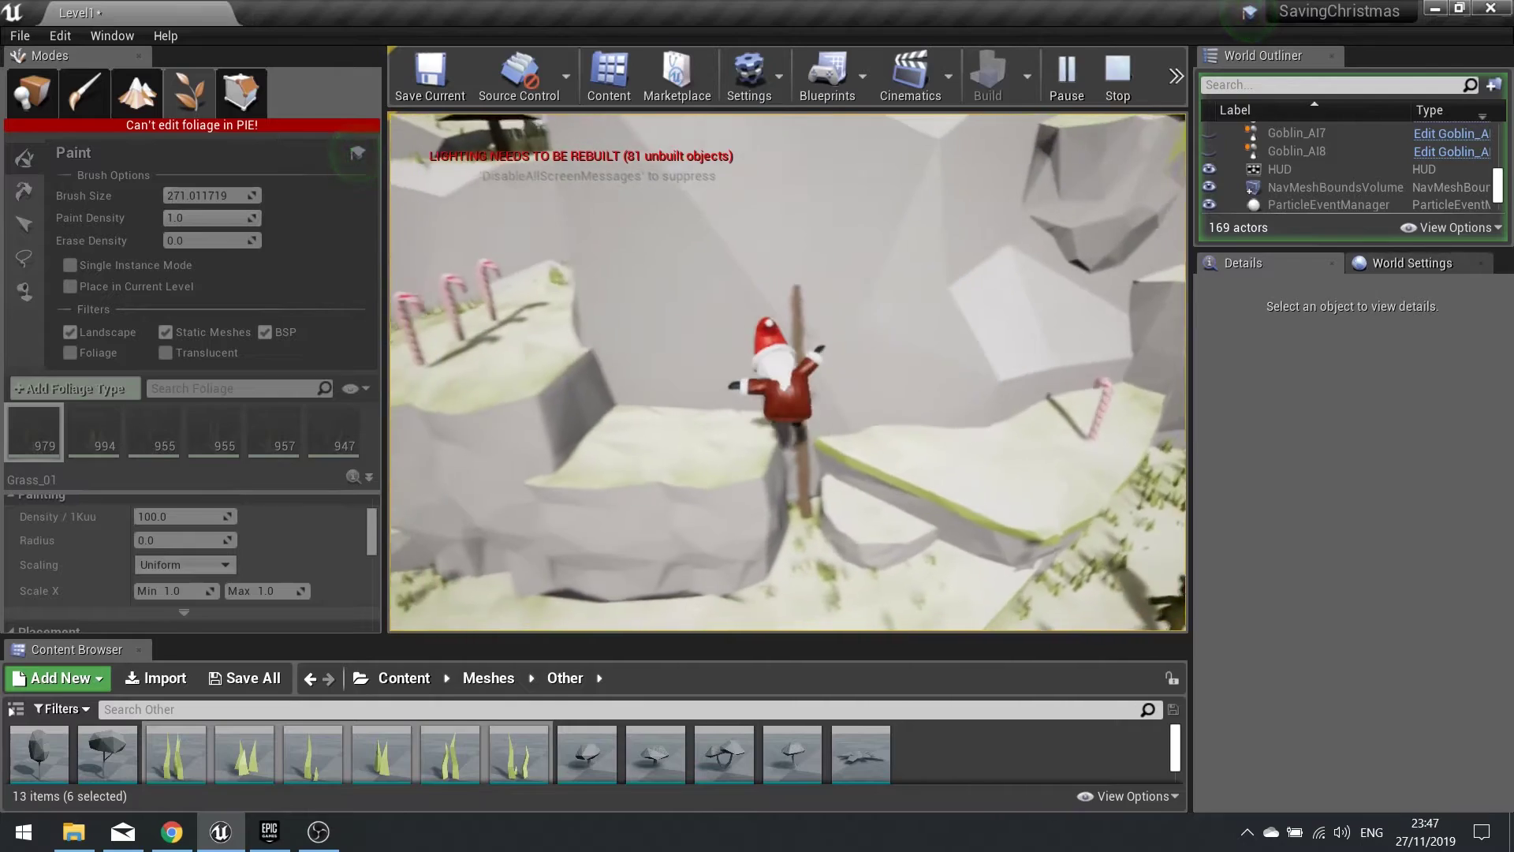
pyautogui.press('w')
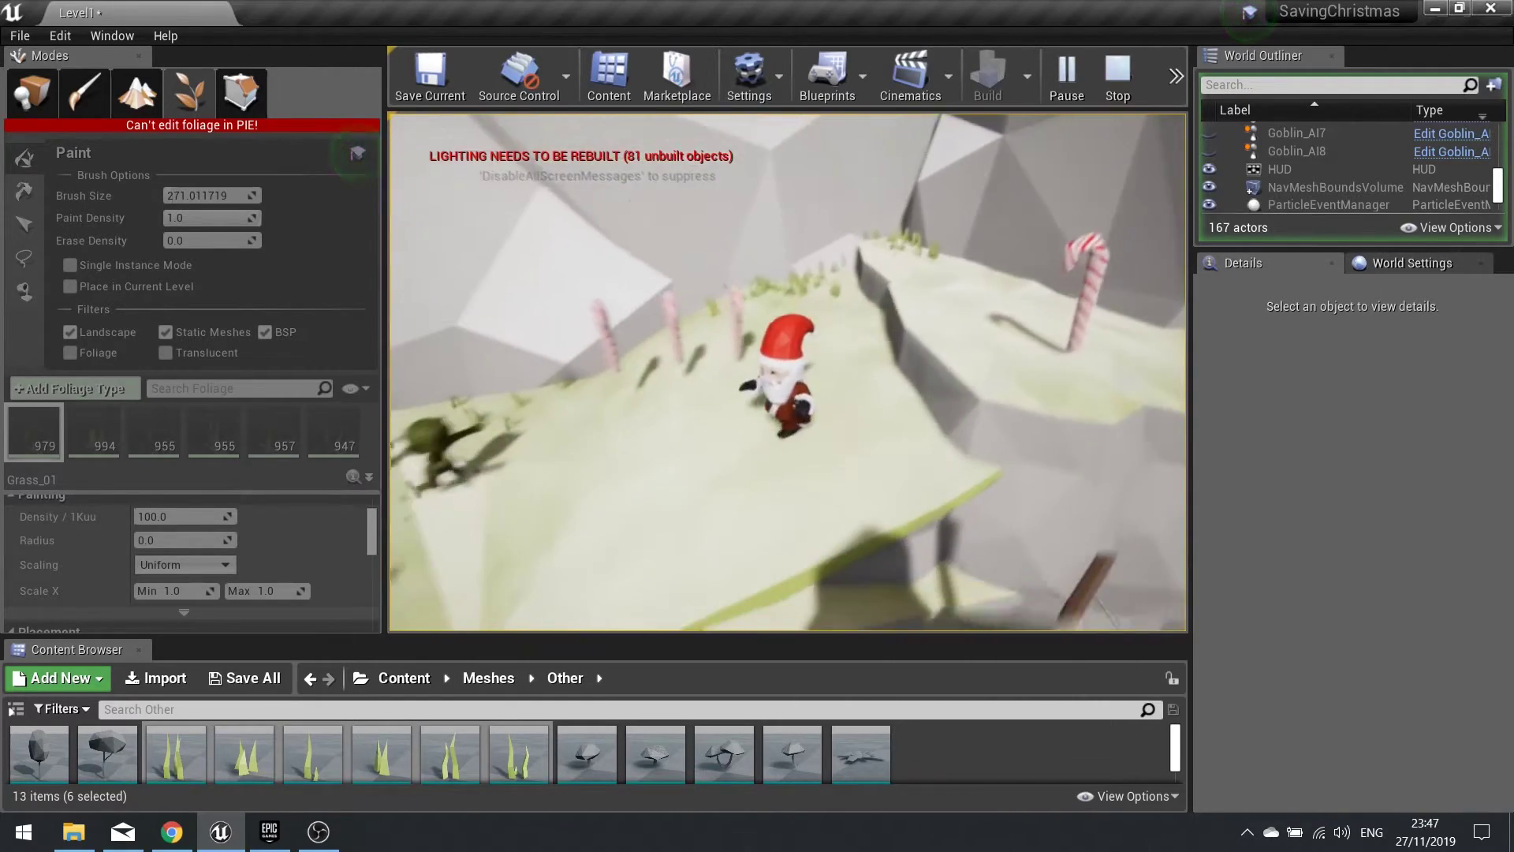
pyautogui.press('a')
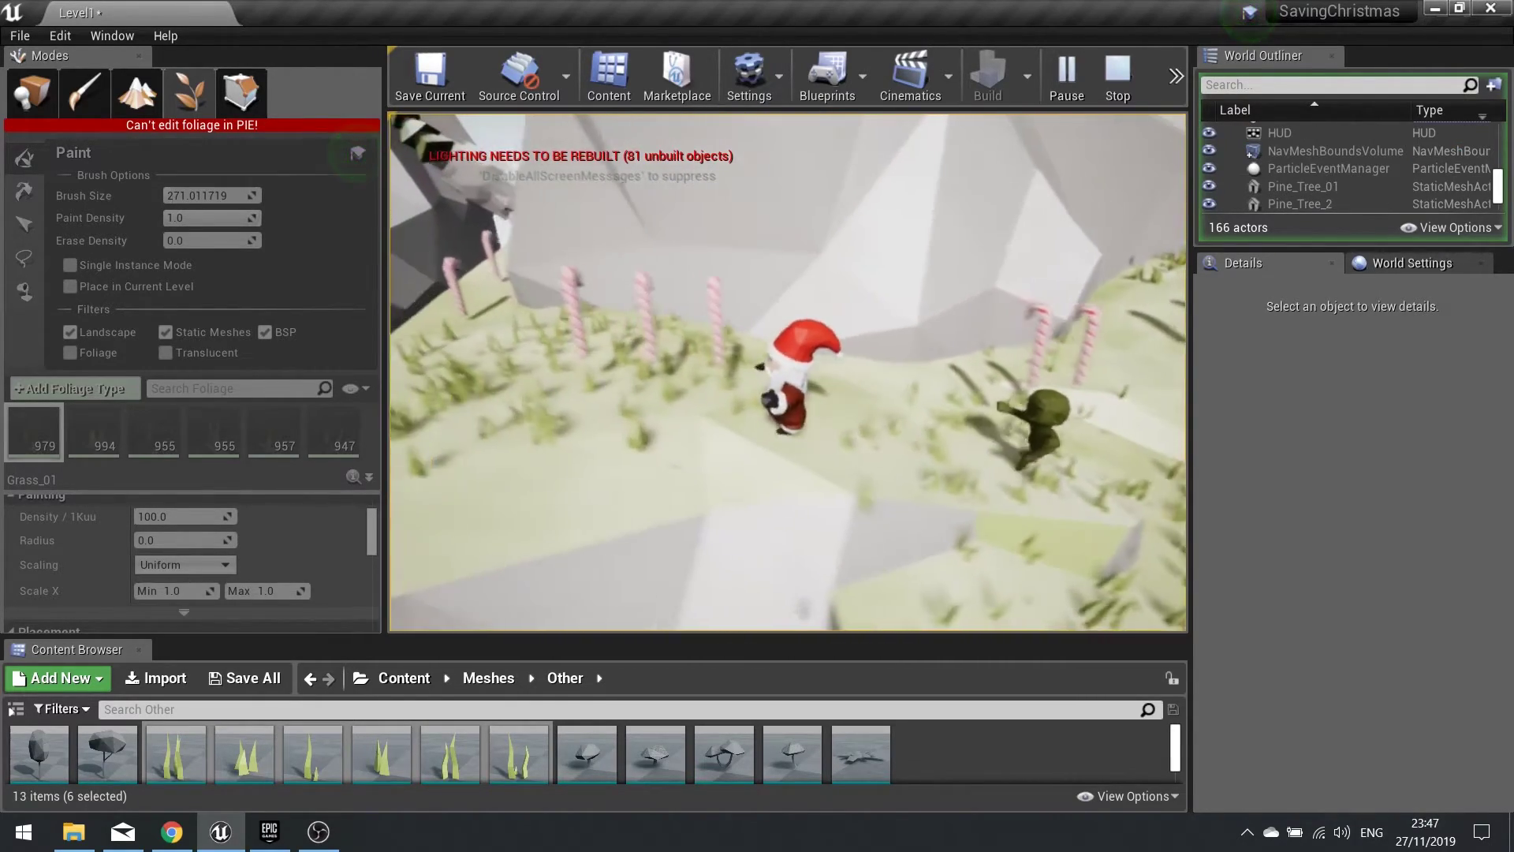
pyautogui.press('a')
pyautogui.press('space')
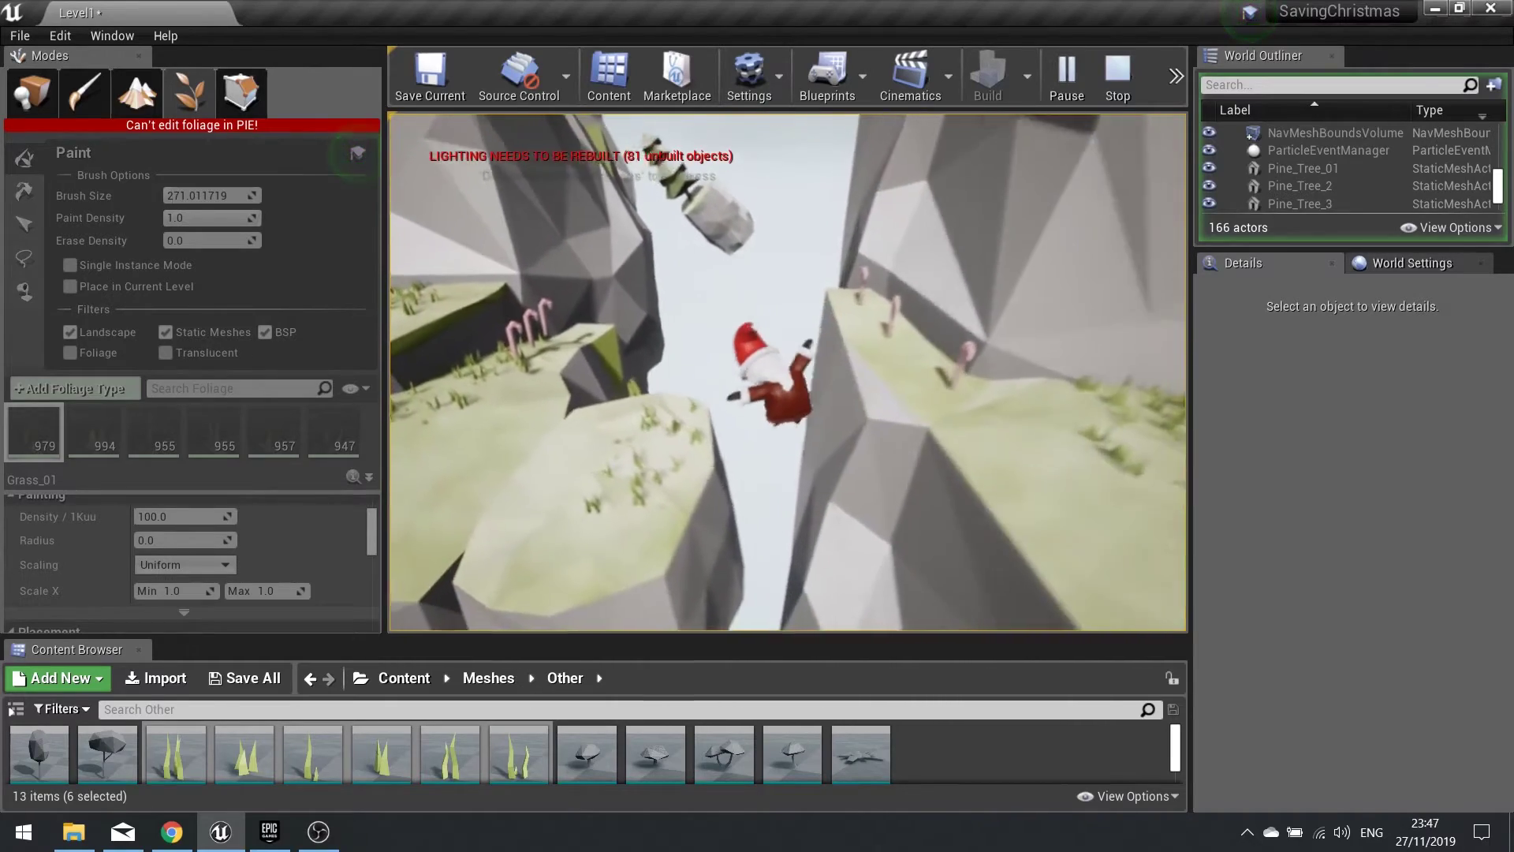
pyautogui.press('a')
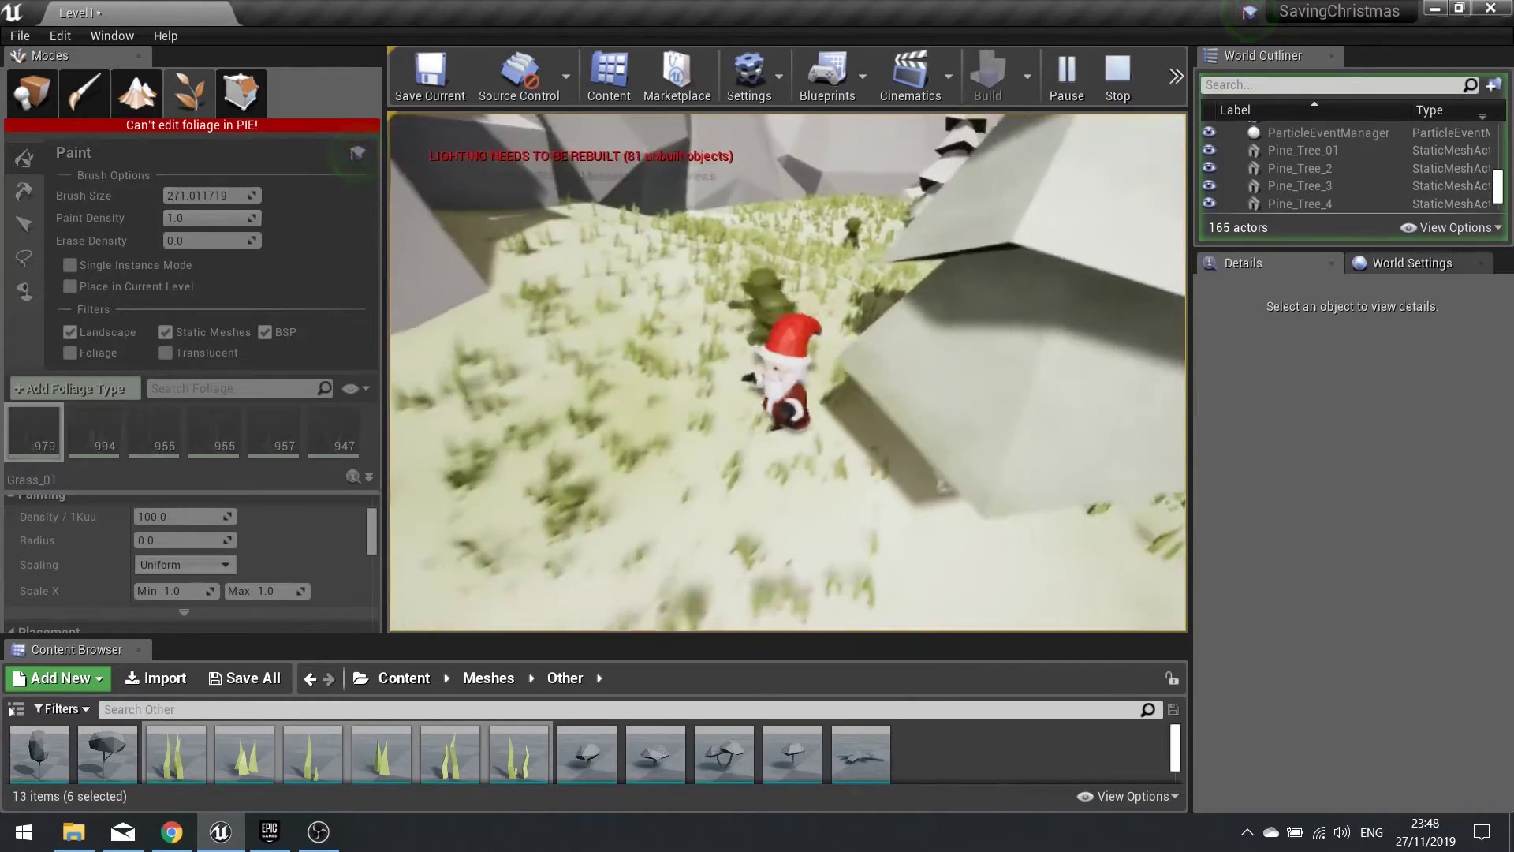
pyautogui.press('Escape')
pyautogui.moveTo(788, 371); pyautogui.dragTo(978, 363, button='right')
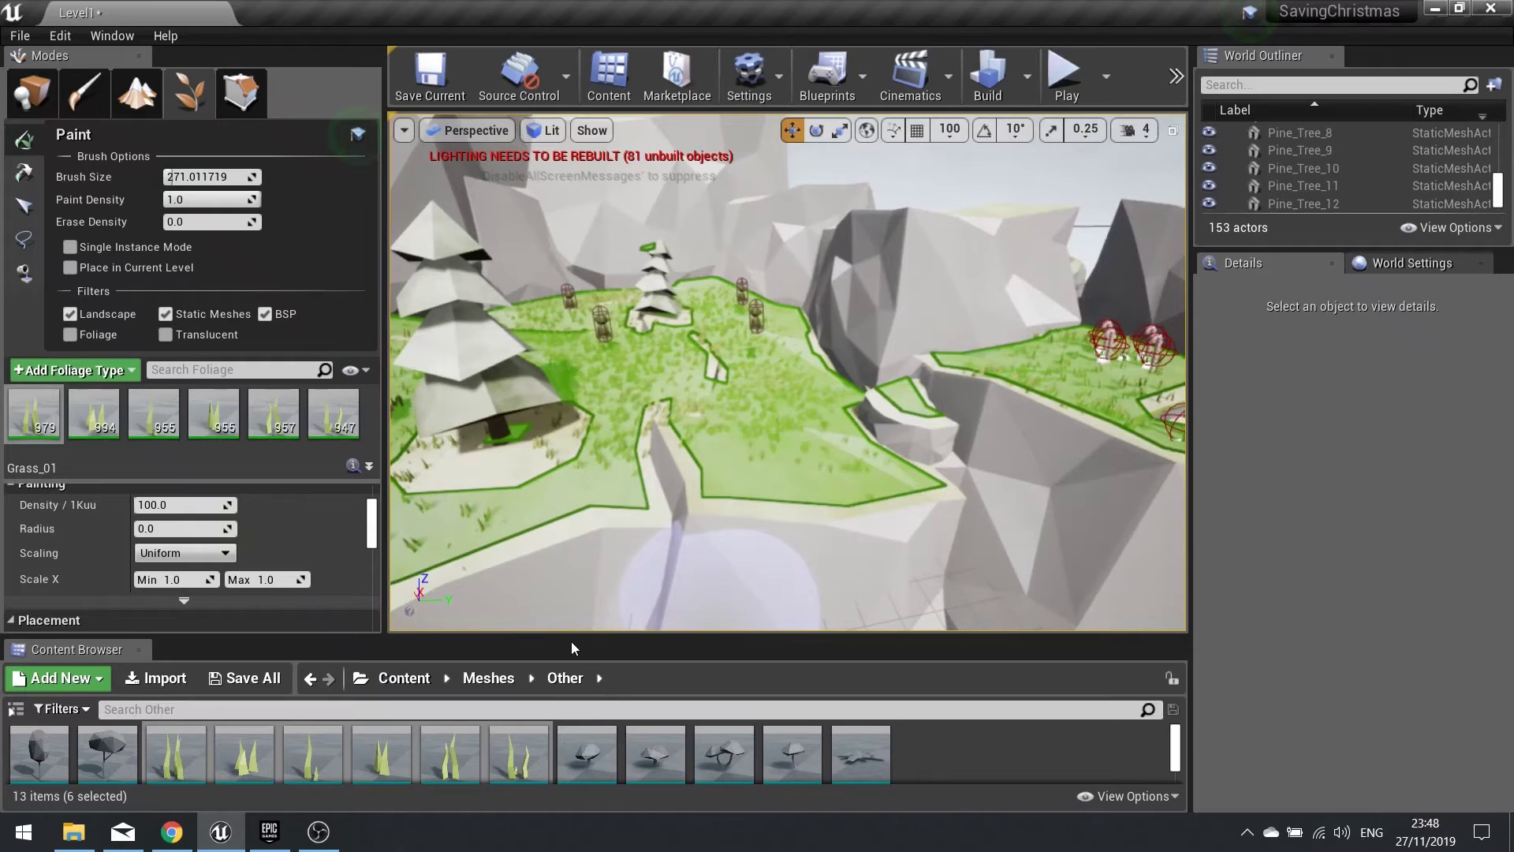
# Enlarge the content browser and open the Rocks folder inside Meshes.
pyautogui.moveTo(570, 637); pyautogui.dragTo(572, 520)
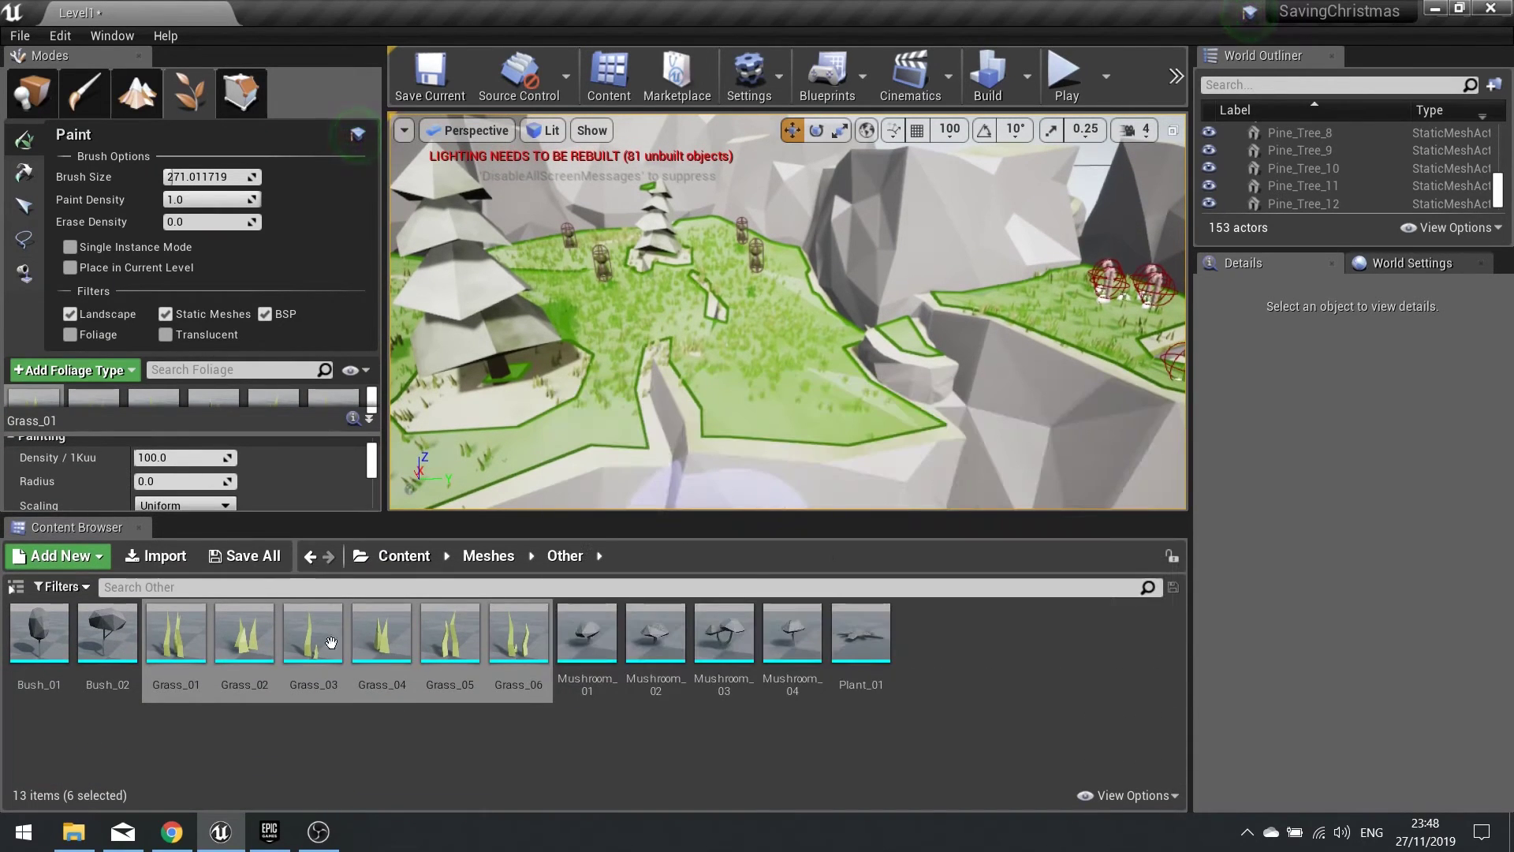
pyautogui.click(489, 555)
pyautogui.doubleClick(175, 631)
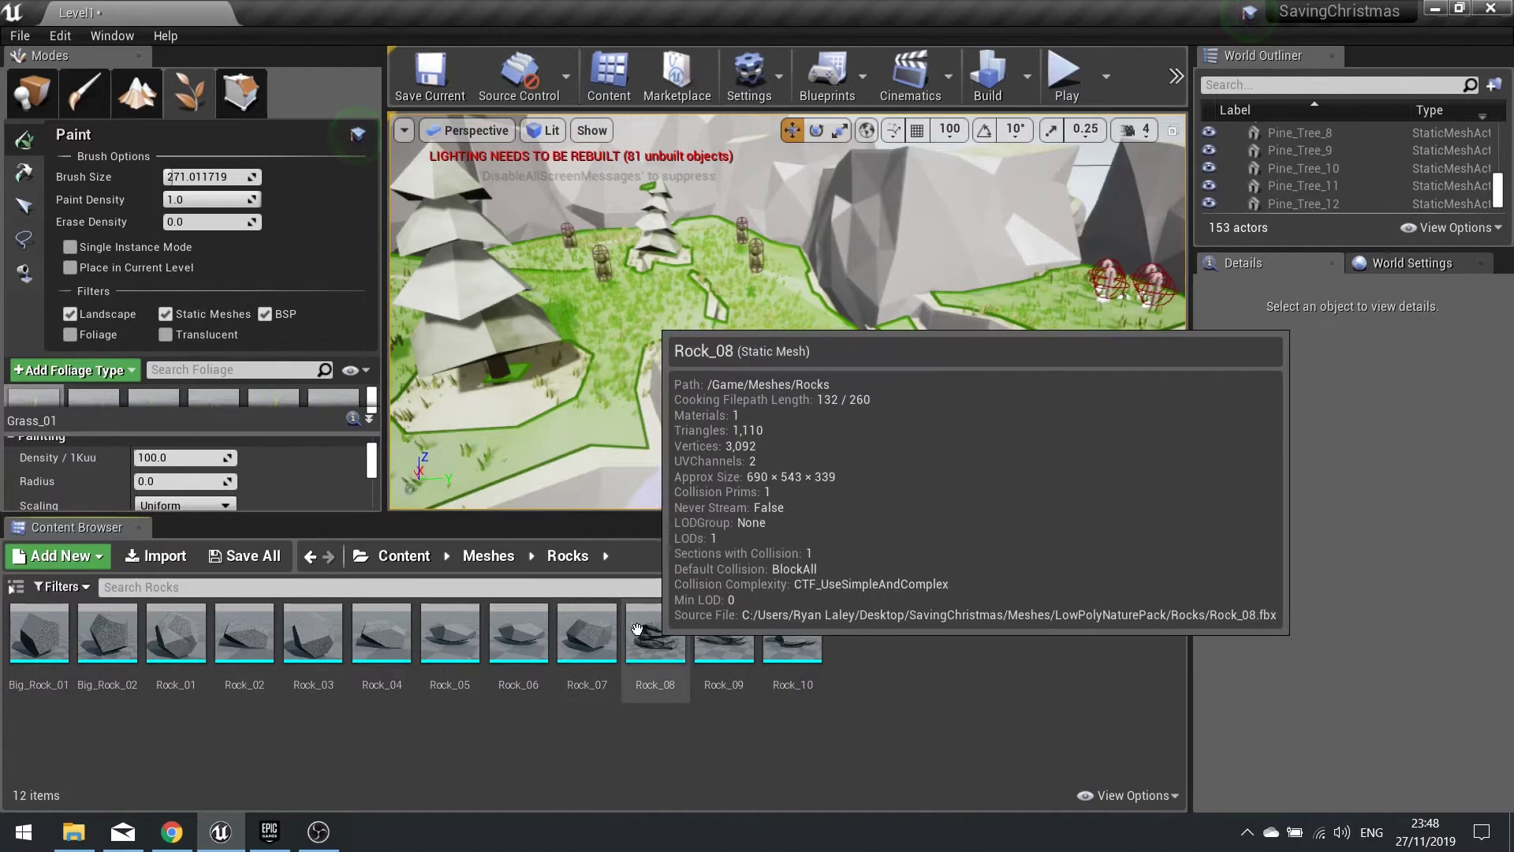
# Assign Palette_Mat to the Big_Rock_01 mesh, save it and close its editor.
pyautogui.doubleClick(50, 640)
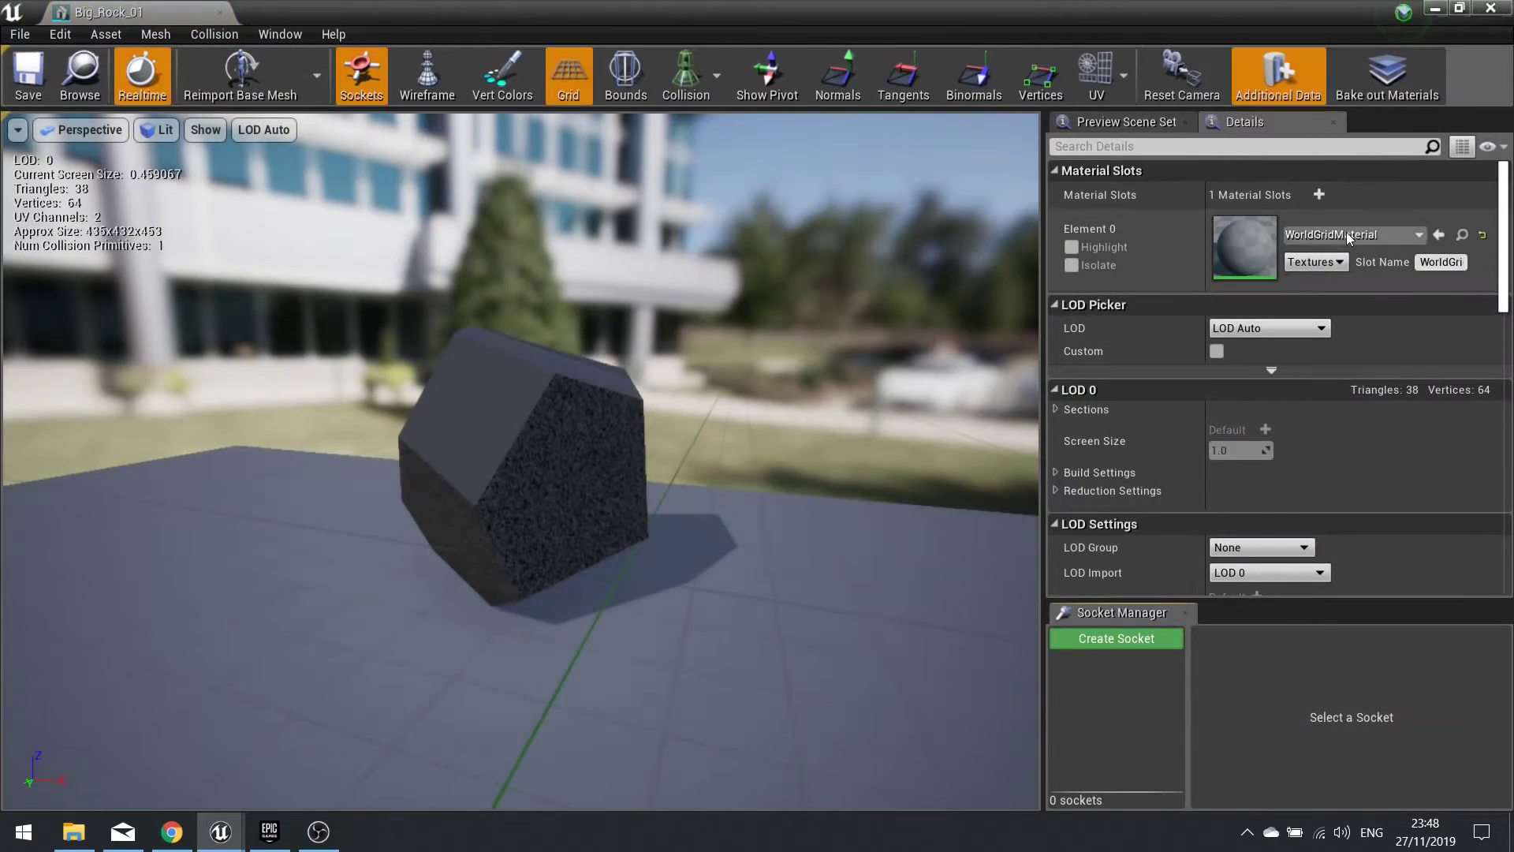
pyautogui.click(1346, 232)
pyautogui.write('pal')
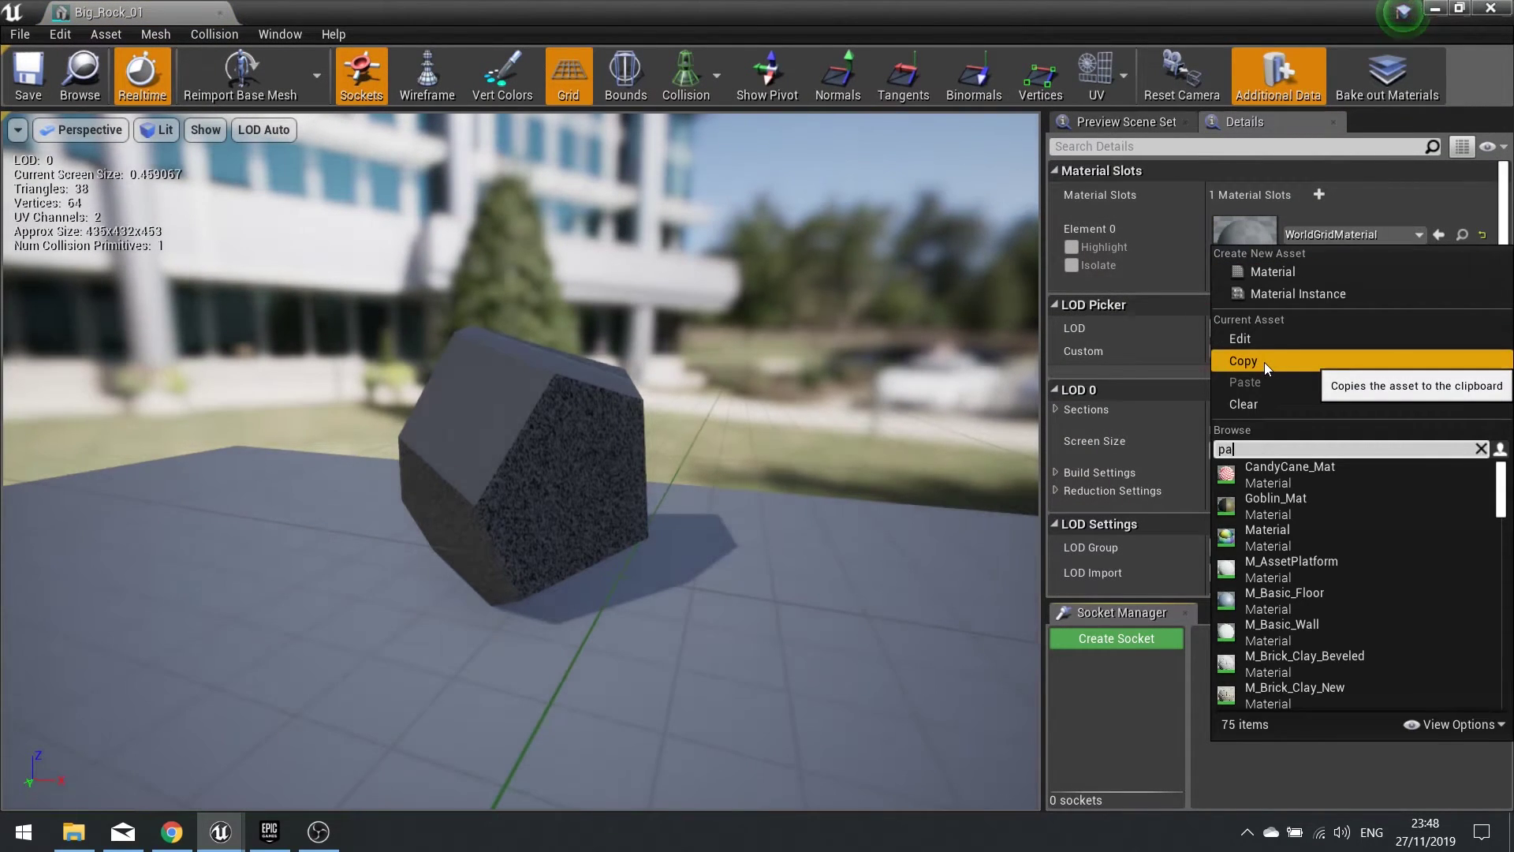
pyautogui.click(1246, 477)
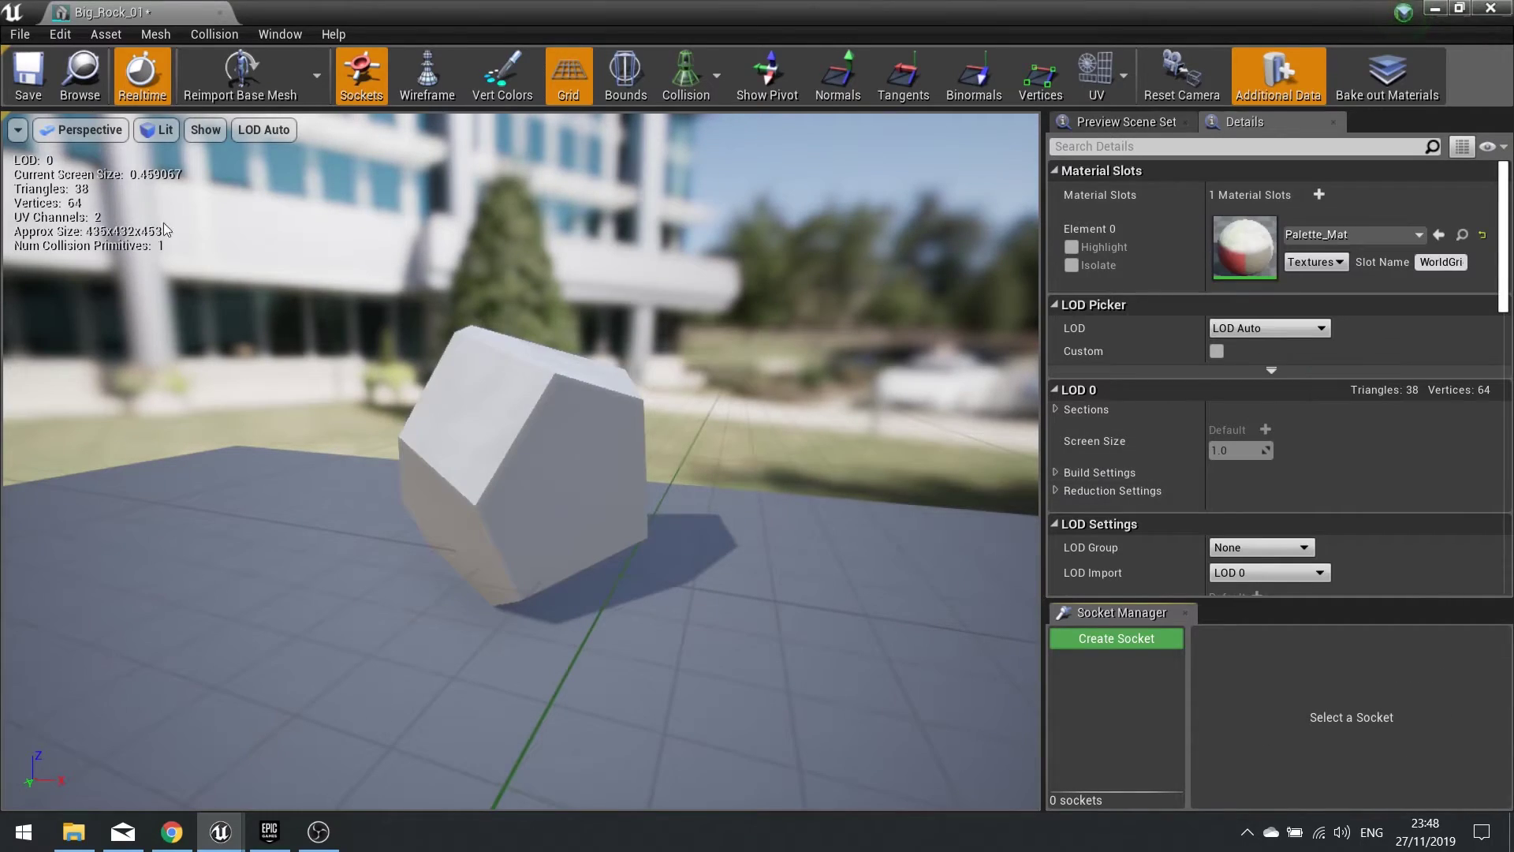
pyautogui.click(26, 76)
pyautogui.click(1491, 8)
# Open the Big_Rock_02 mesh and replace its material with Palette_Mat.
pyautogui.click(130, 649)
pyautogui.doubleClick(130, 649)
pyautogui.click(1333, 235)
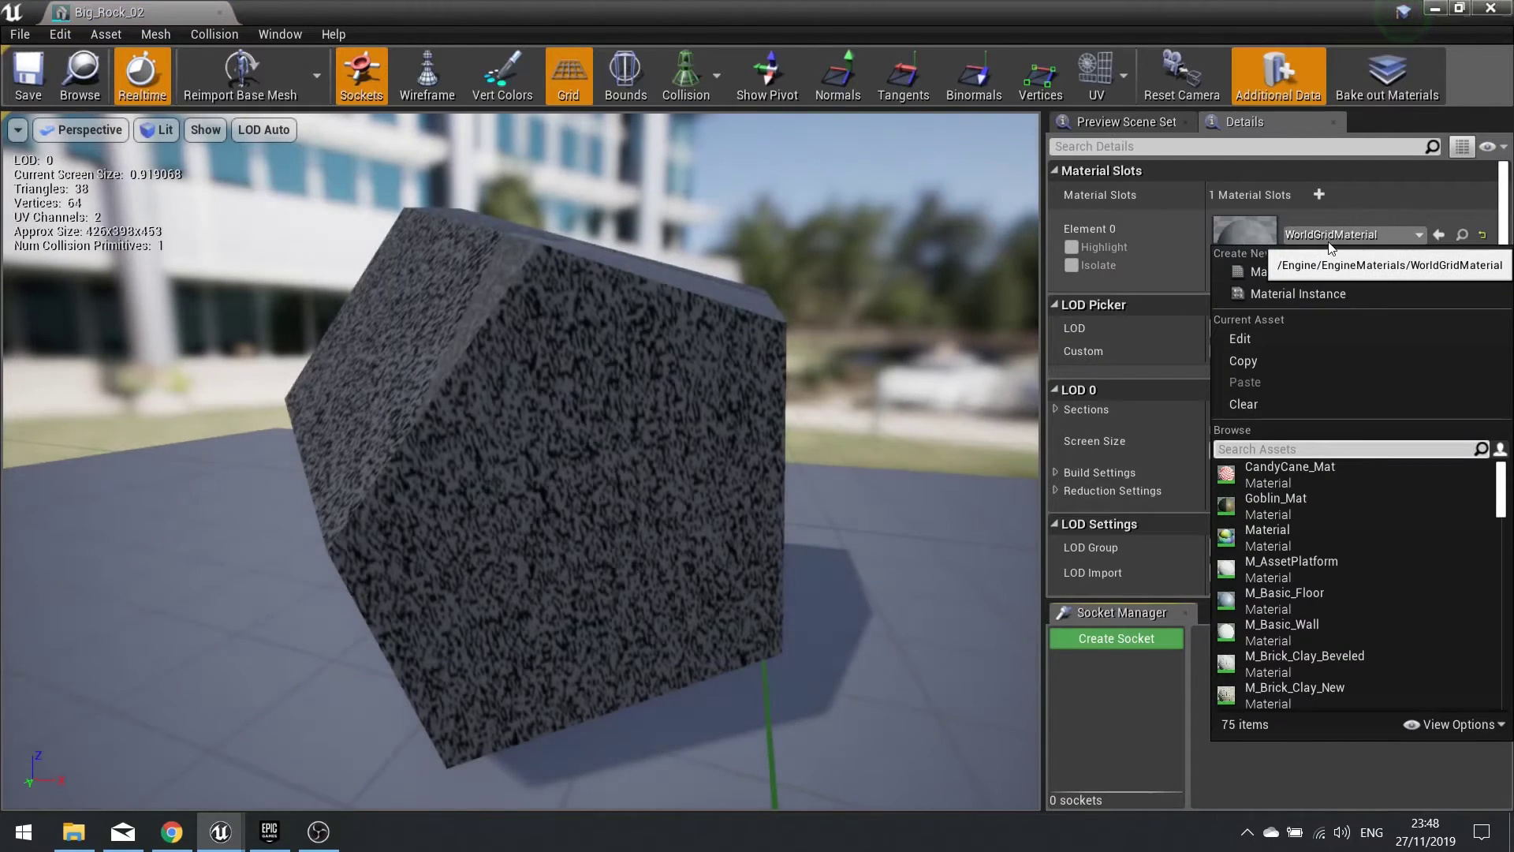
pyautogui.write('pal')
pyautogui.click(1278, 470)
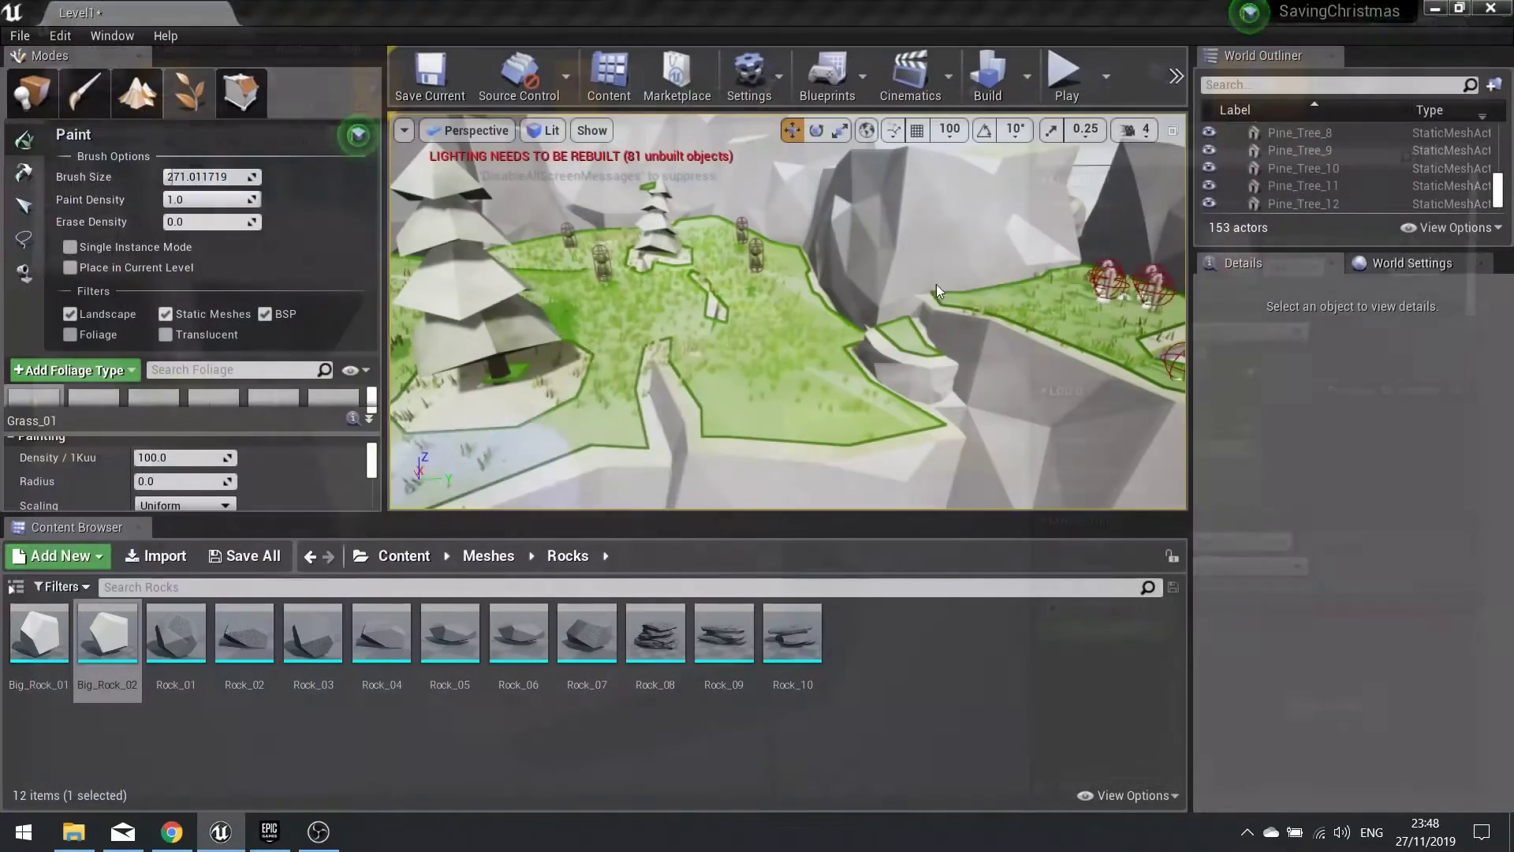
# Switch from foliage painting to actor placement, add Rock_07 and Rock_10 to the level, and check them in a brief playtest.
pyautogui.click(382, 639)
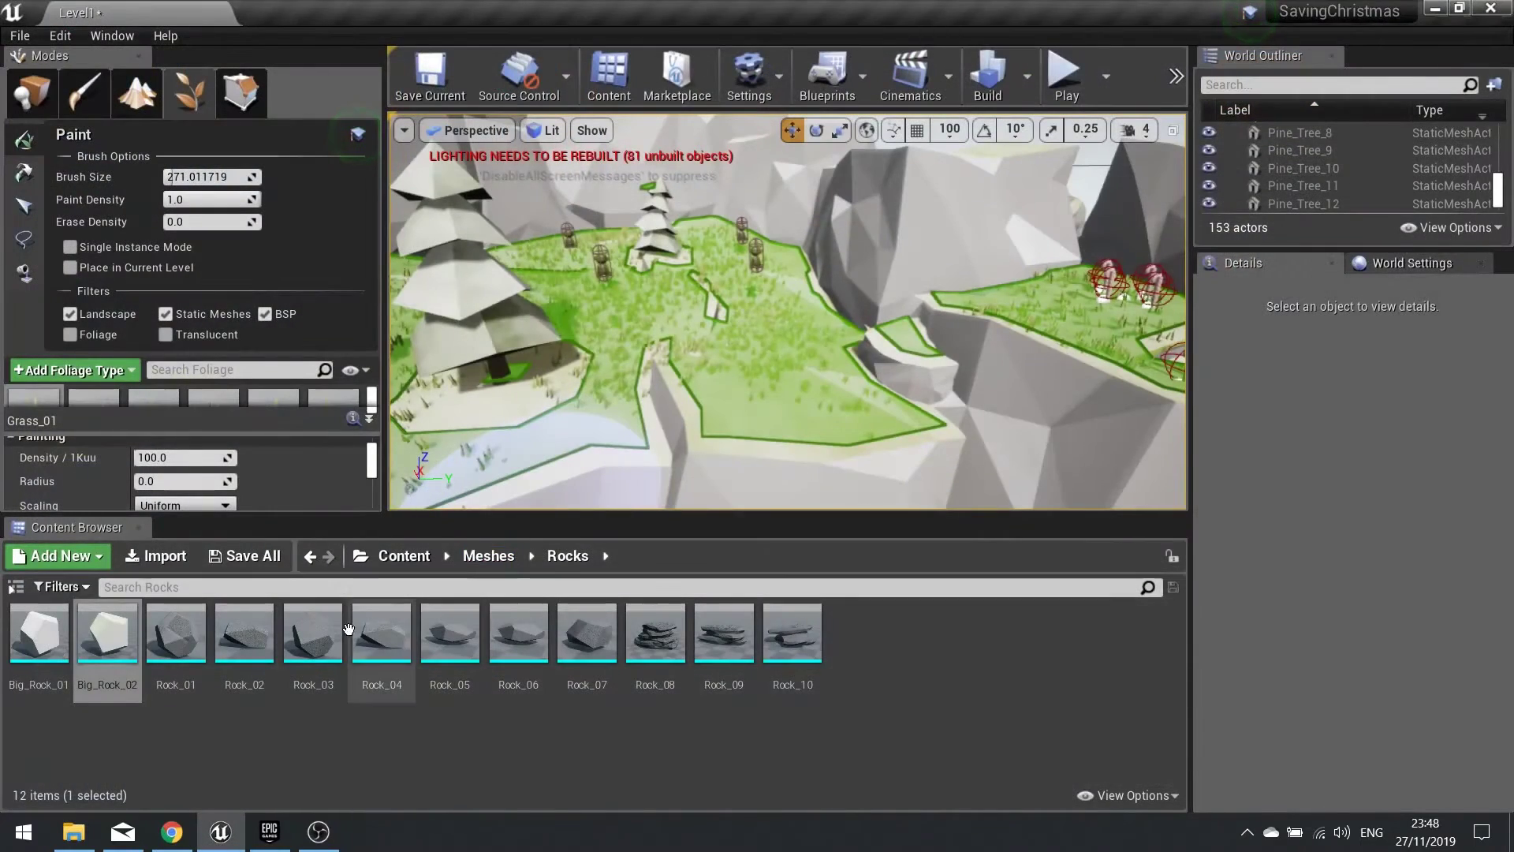
pyautogui.hotkey('shift', '1')
pyautogui.press('e')
pyautogui.press('w')
pyautogui.moveTo(655, 639)
pyautogui.mouseDown()
pyautogui.moveTo(835, 480)
pyautogui.moveTo(737, 463)
pyautogui.mouseUp()
pyautogui.press('Delete')
pyautogui.moveTo(587, 639); pyautogui.dragTo(738, 394)
pyautogui.moveTo(793, 639); pyautogui.dragTo(872, 287)
pyautogui.click(1066, 77)
pyautogui.press('Escape')
# Place another Rock_07 and a Rock_09 on further platforms of the level.
pyautogui.moveTo(587, 639); pyautogui.dragTo(471, 366)
pyautogui.moveTo(738, 355); pyautogui.dragTo(552, 354, button='right')
pyautogui.moveTo(787, 315); pyautogui.dragTo(599, 316, button='right')
pyautogui.moveTo(723, 638); pyautogui.dragTo(638, 341)
pyautogui.press('Escape')
# Place Rock_05, Rock_04, Big_Rock_01 and Rock_01 around the level and check them in a brief playtest.
pyautogui.moveTo(450, 639); pyautogui.dragTo(750, 433)
pyautogui.moveTo(382, 639); pyautogui.dragTo(774, 287)
pyautogui.moveTo(38, 639); pyautogui.dragTo(904, 339)
pyautogui.moveTo(787, 315); pyautogui.dragTo(599, 315, button='right')
pyautogui.moveTo(175, 638); pyautogui.dragTo(665, 213)
pyautogui.press('r')
pyautogui.hotkey('alt', 'p')
pyautogui.press('Escape')
pyautogui.press('w')
# Survey the rock-decorated platforms, start playing the level and run Santa forward past the new rocks.
pyautogui.moveTo(787, 316); pyautogui.dragTo(742, 300, button='right')
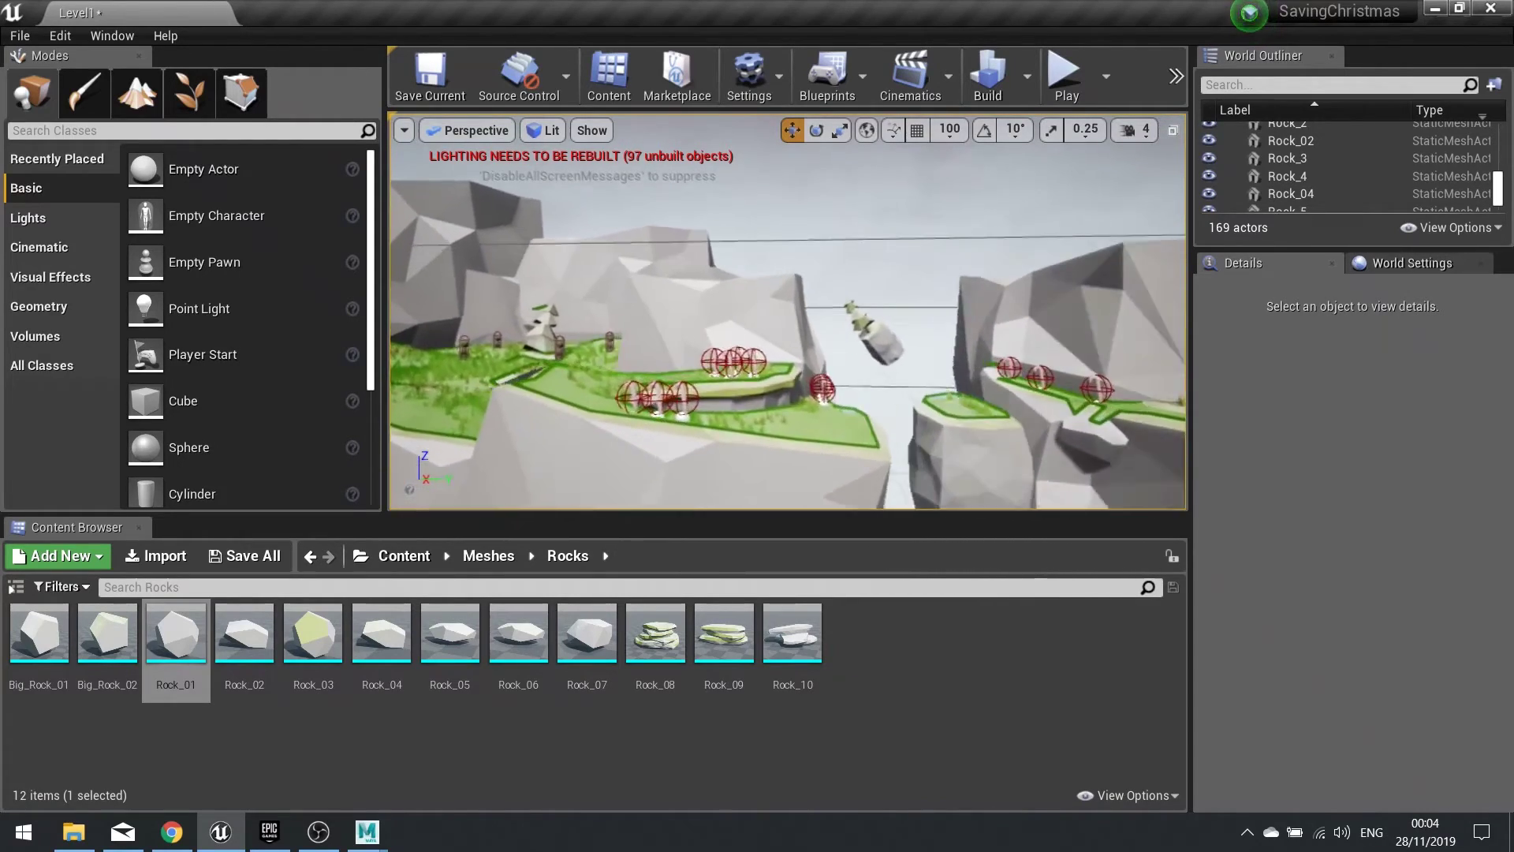
pyautogui.moveTo(640, 373); pyautogui.dragTo(694, 333, button='right')
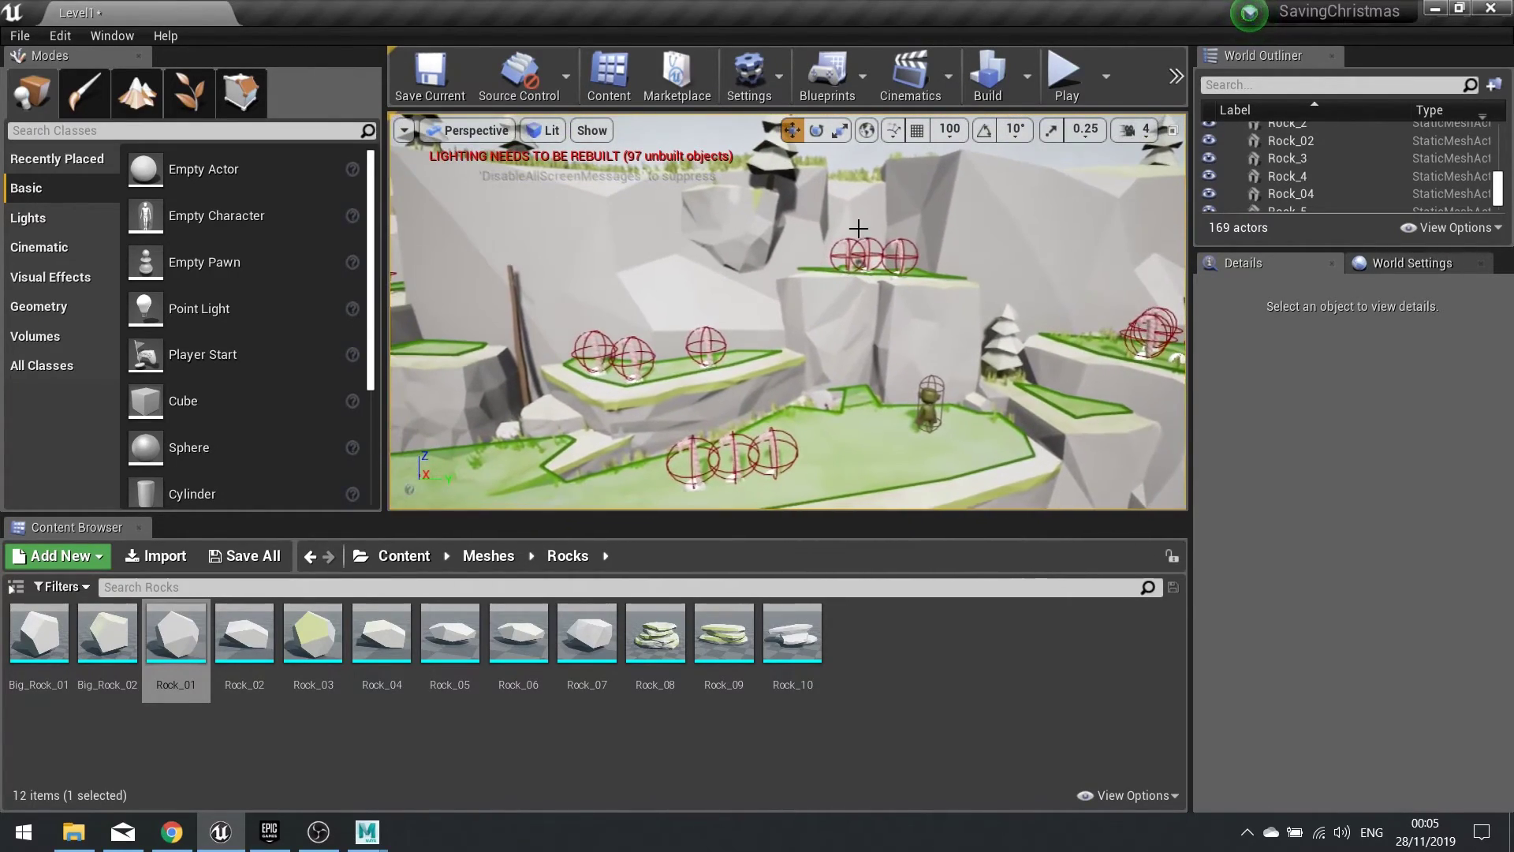
pyautogui.click(1069, 79)
pyautogui.press('d')
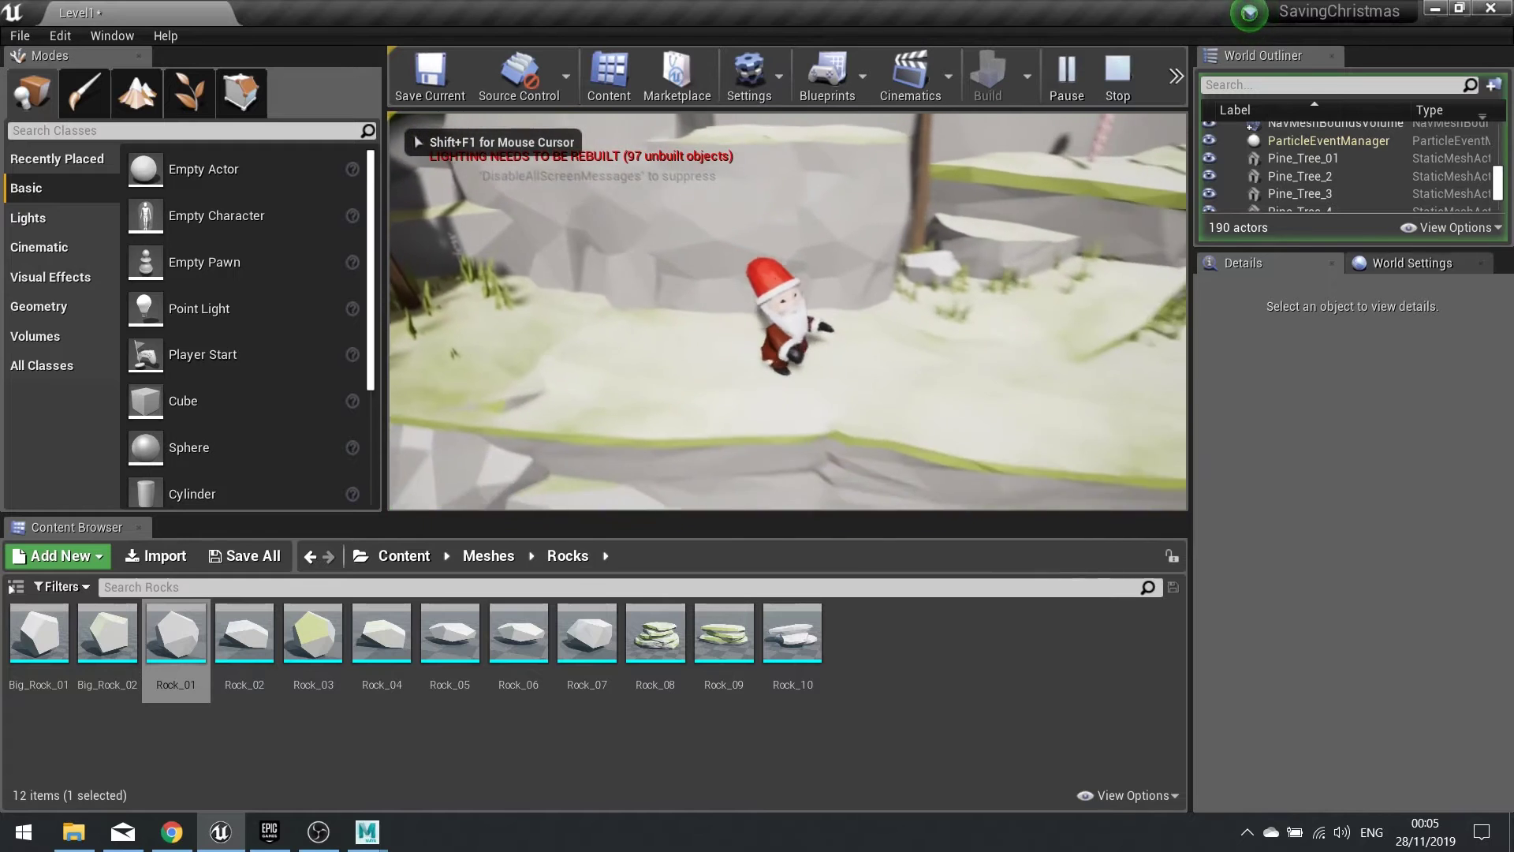
pyautogui.press('d')
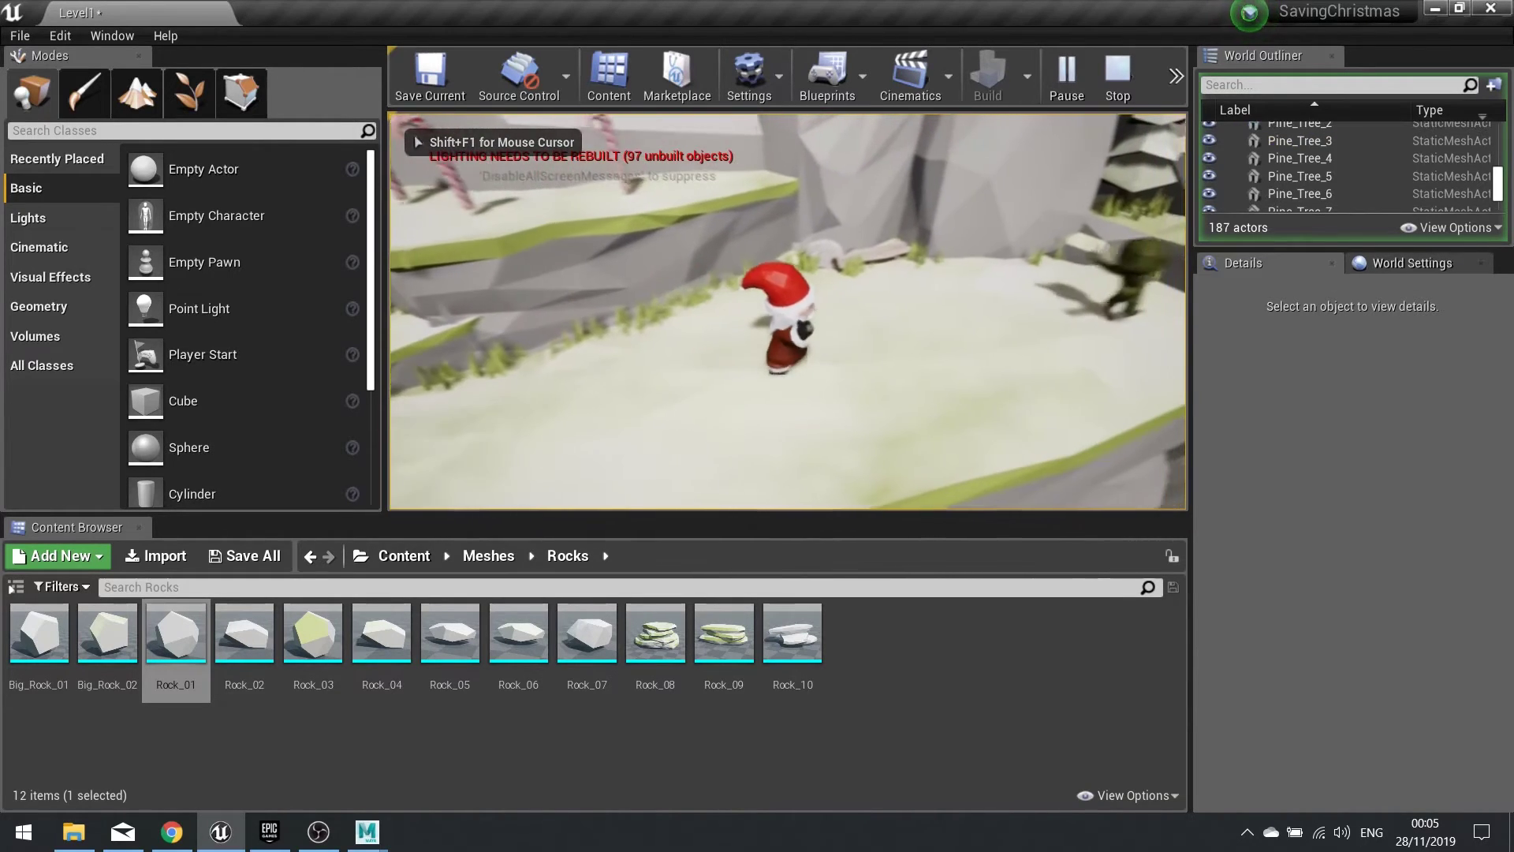